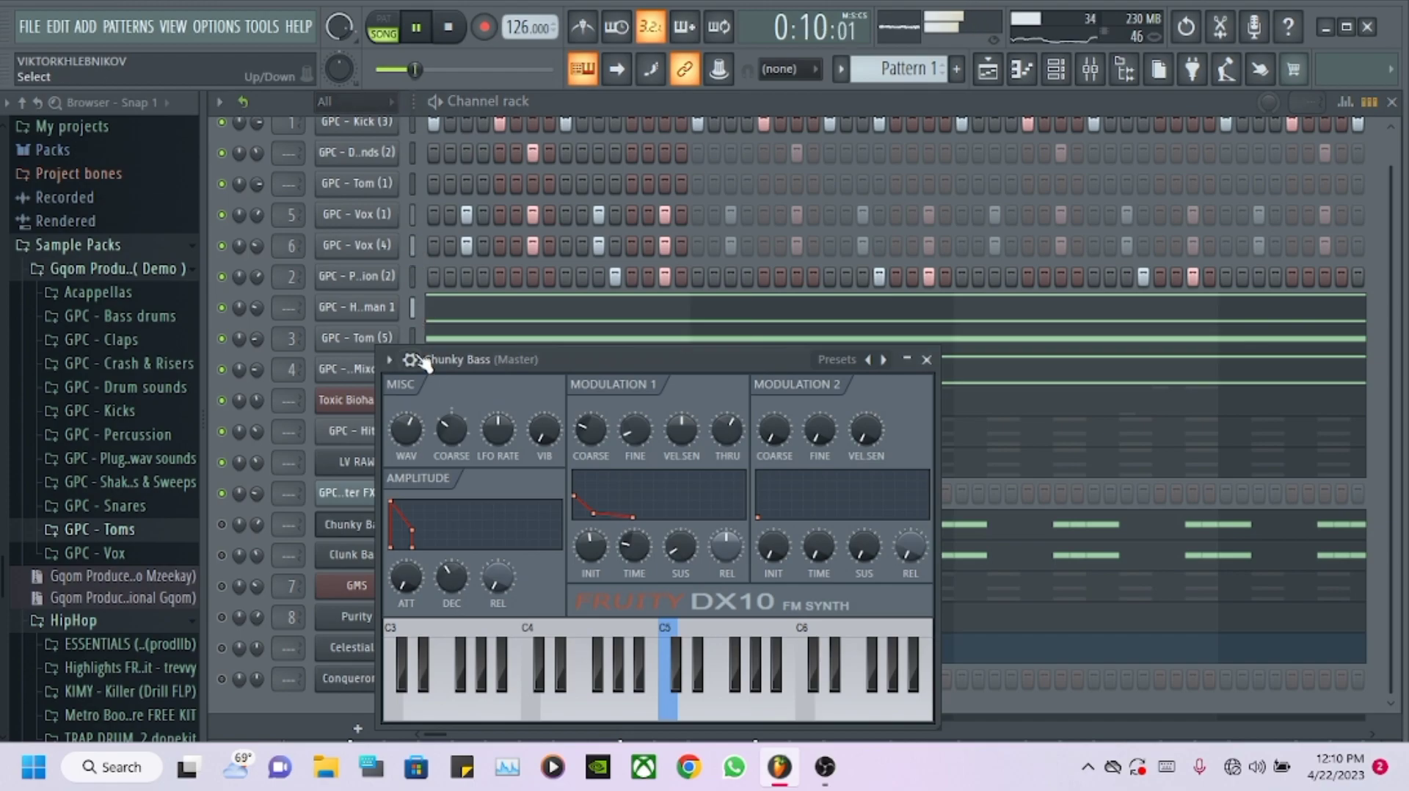
# - Route Chunky Bass to mixer track 9 and insert Fruity Parametric EQ 2 with the 40Hz + 18kHz cut preset
pyautogui.click(407, 360)
pyautogui.click(671, 336)
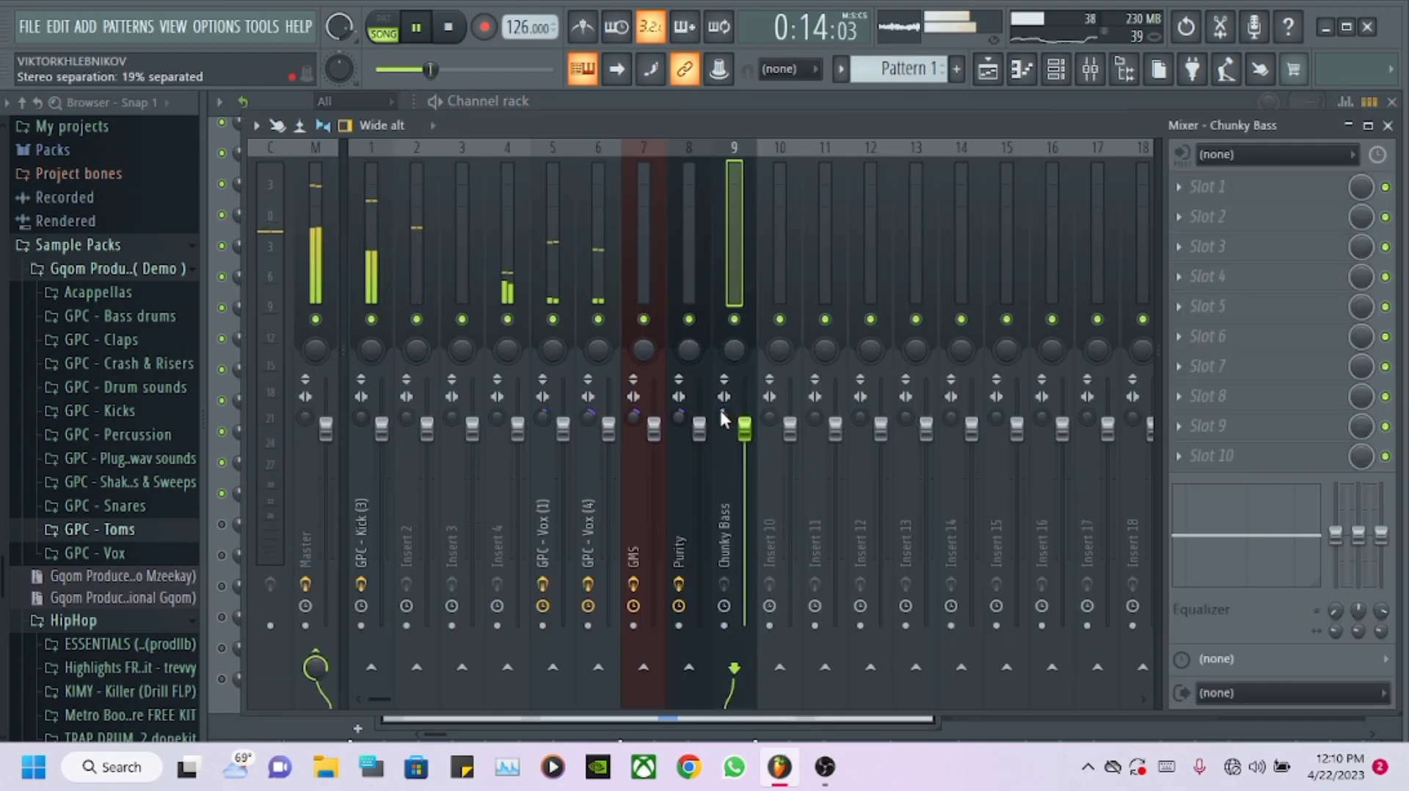
pyautogui.click(1195, 187)
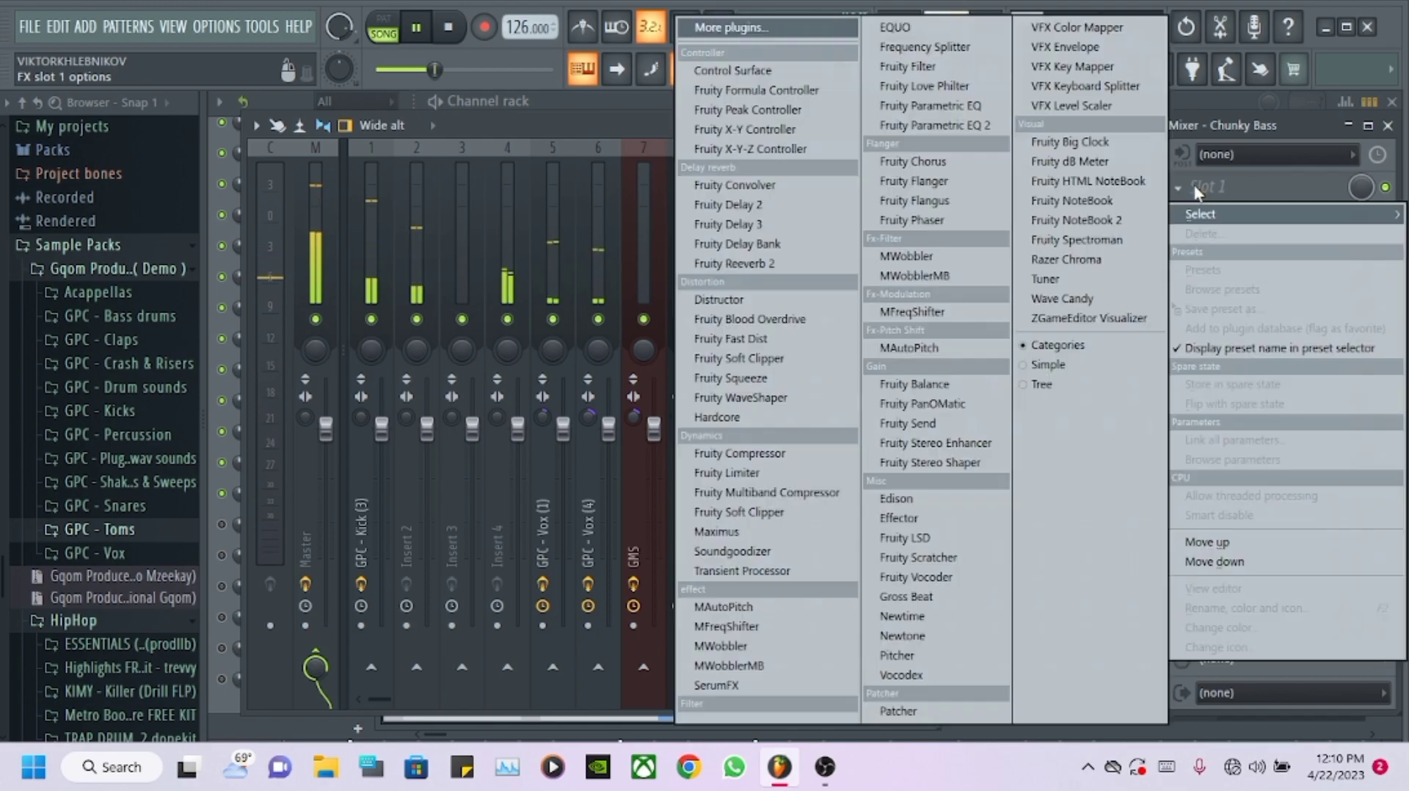
pyautogui.click(946, 127)
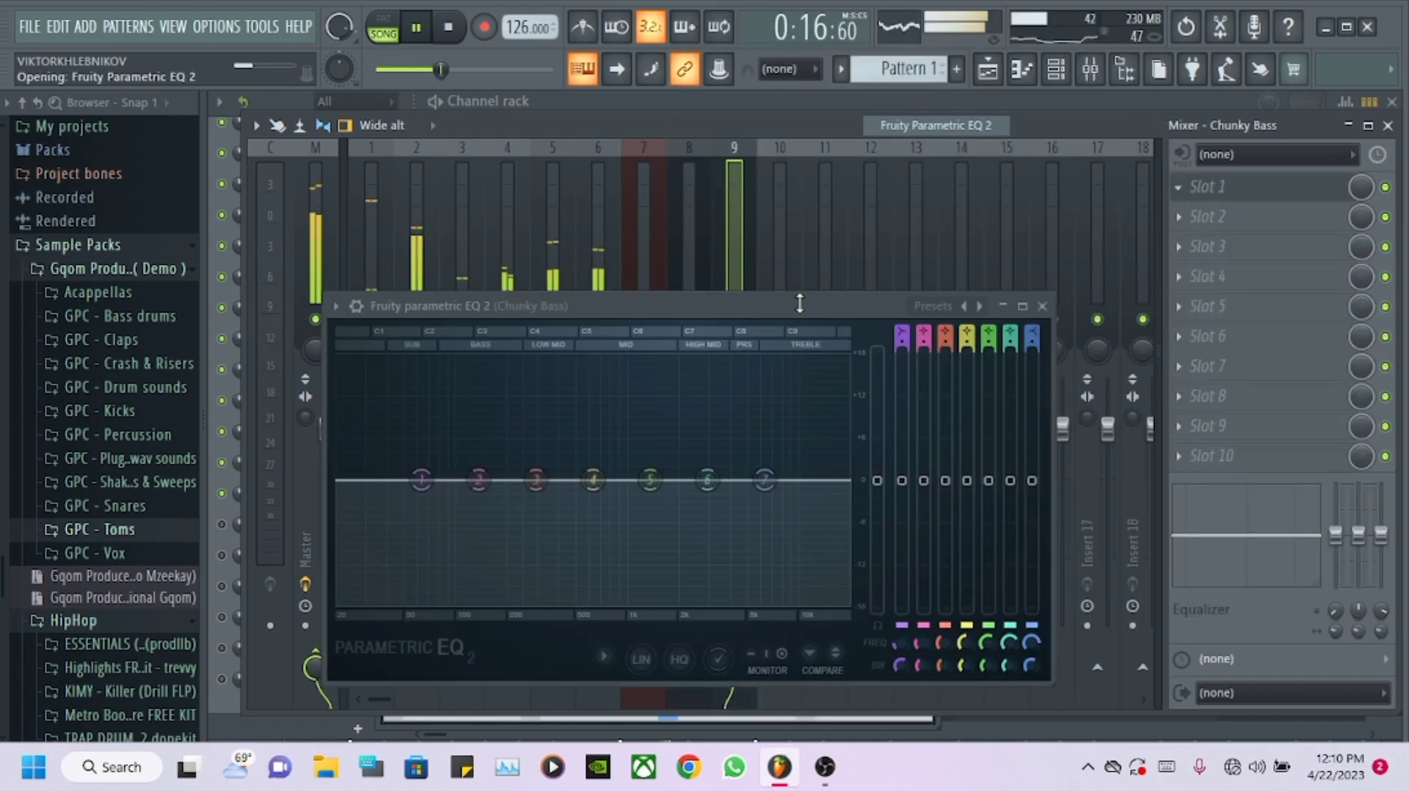
pyautogui.click(964, 306)
pyautogui.click(1031, 418)
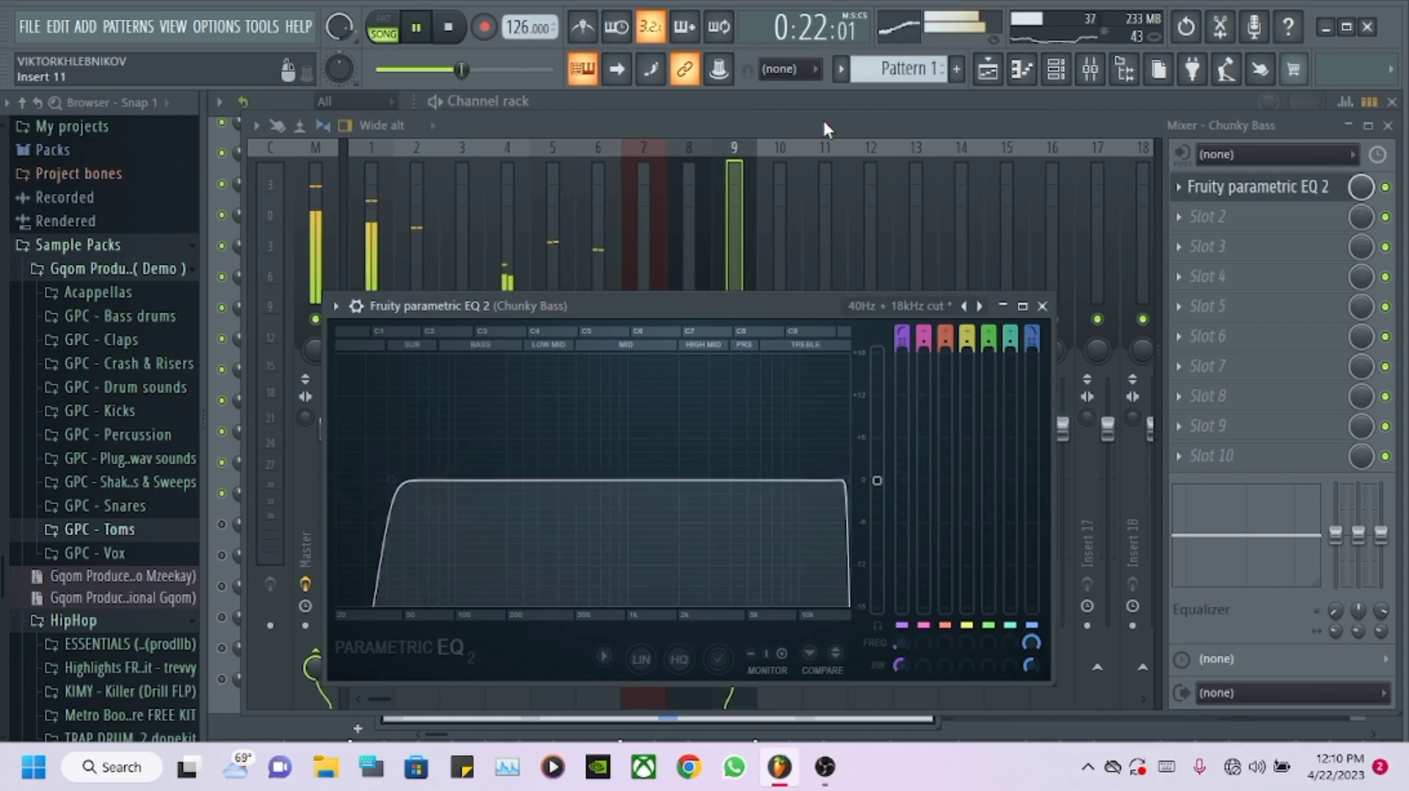
# - Inspect the settings of the GPC - GMS Copter FX audio clip in the playlist and return to the channel rack
pyautogui.click(989, 70)
pyautogui.doubleClick(782, 314)
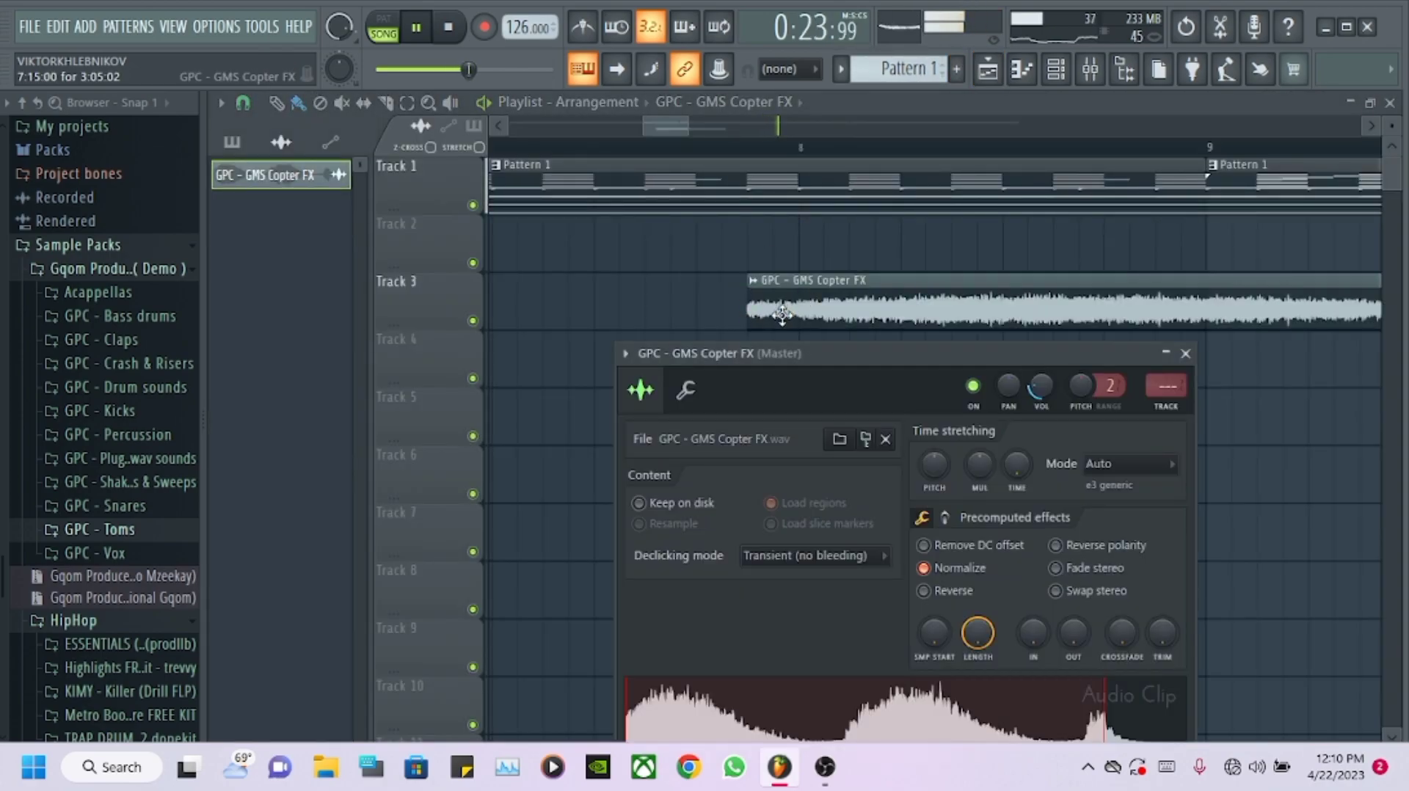
pyautogui.press('F7')
pyautogui.click(1070, 73)
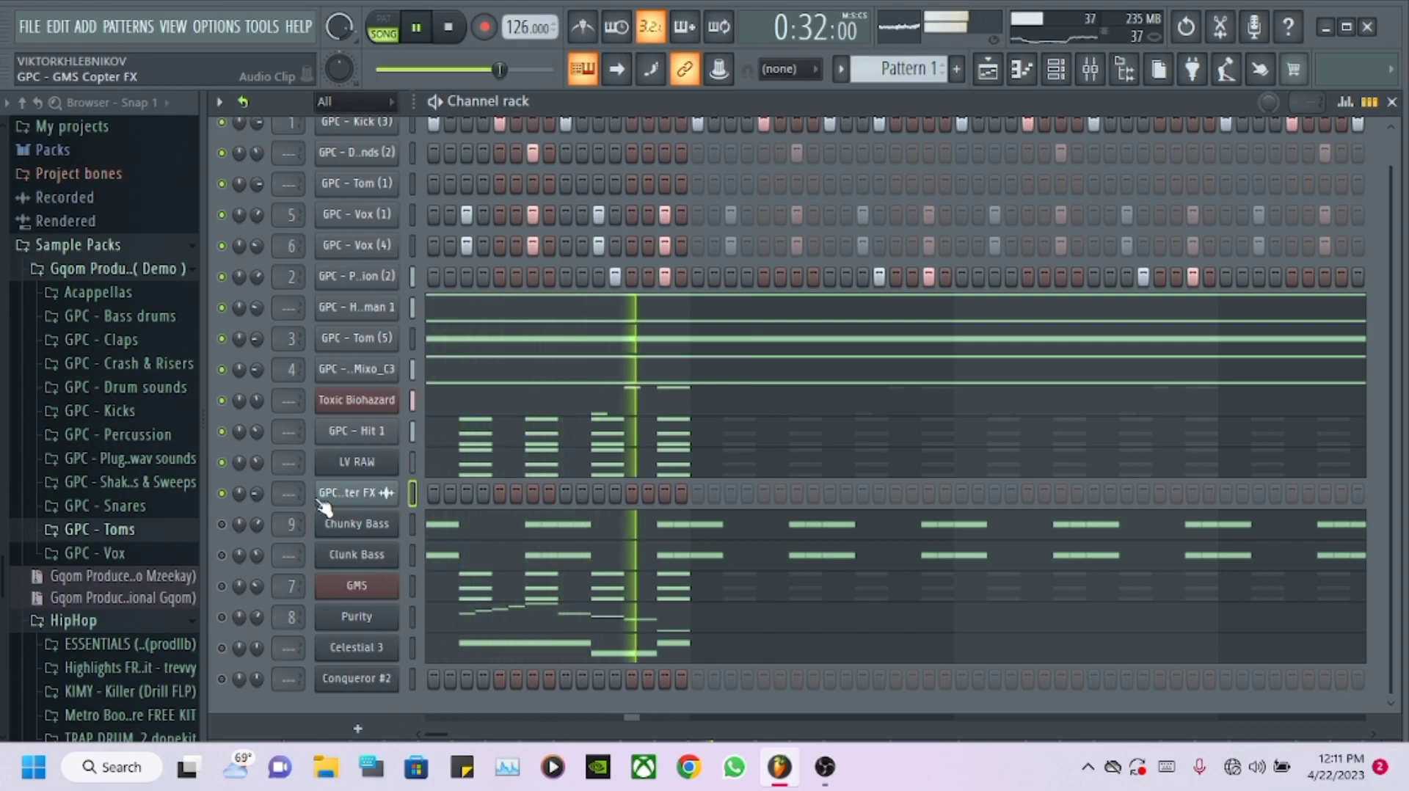
# - Unmute the Chunky Bass and Clunk Bass channels in the channel rack
pyautogui.scroll(1, 494, 370)
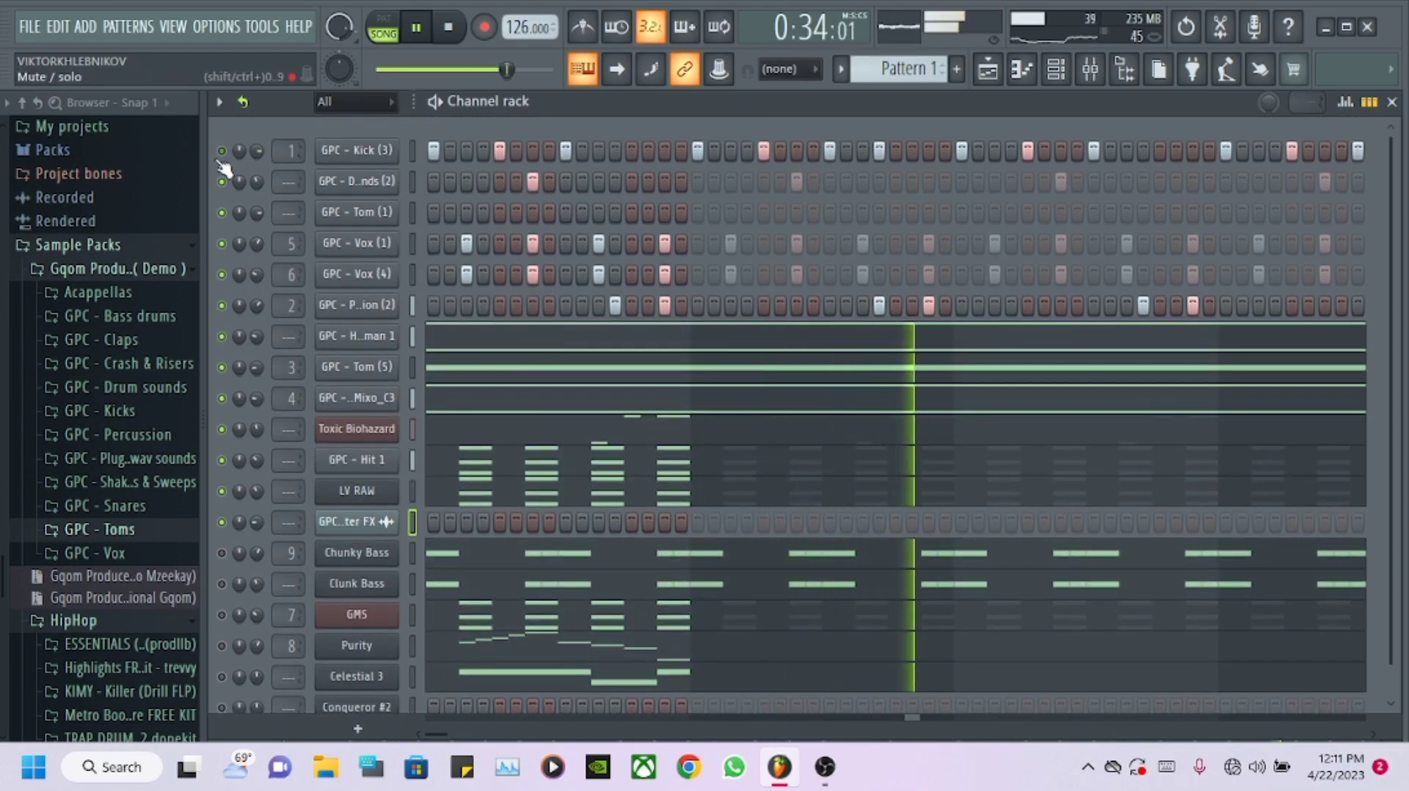
pyautogui.scroll(-1, 450, 446)
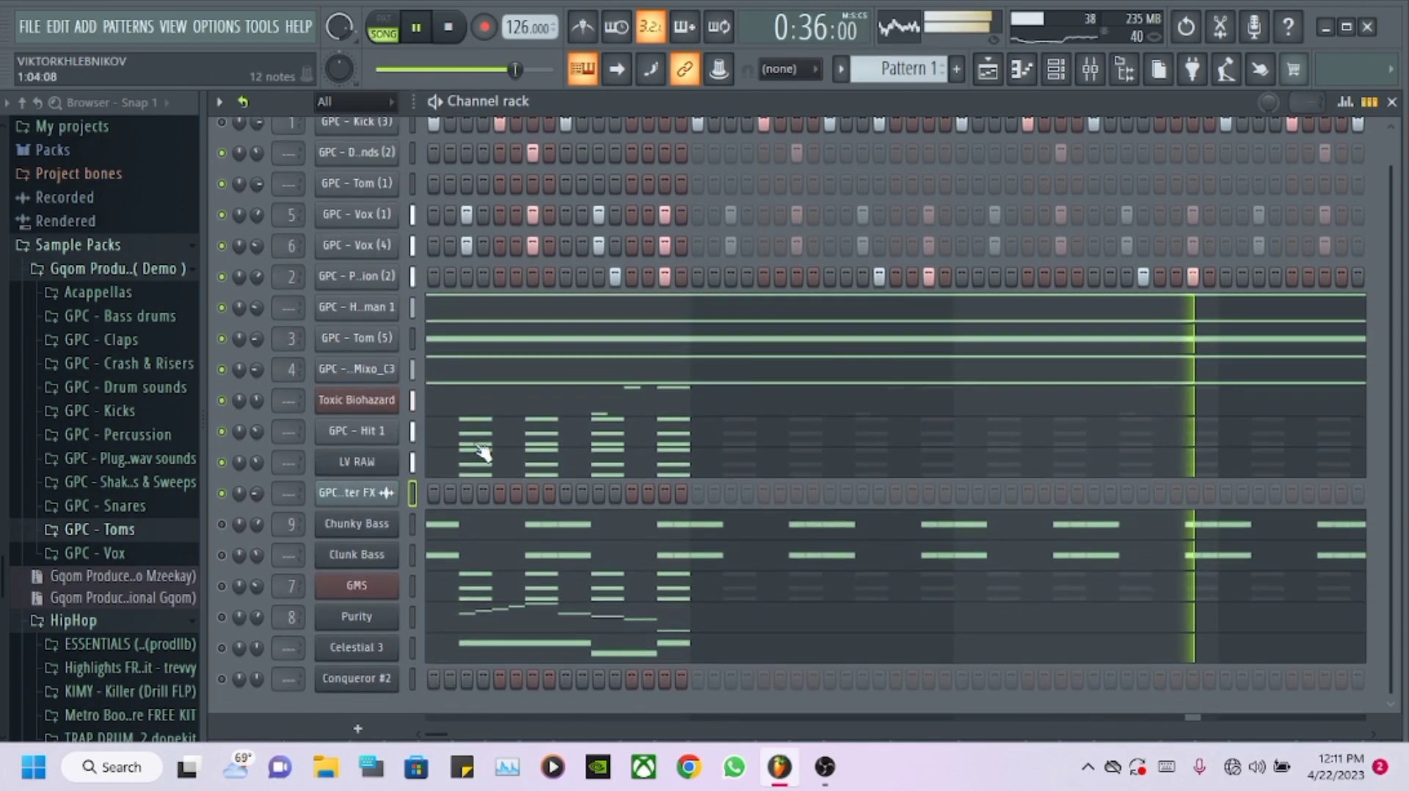
pyautogui.click(221, 525)
pyautogui.click(221, 555)
pyautogui.scroll(1, 479, 408)
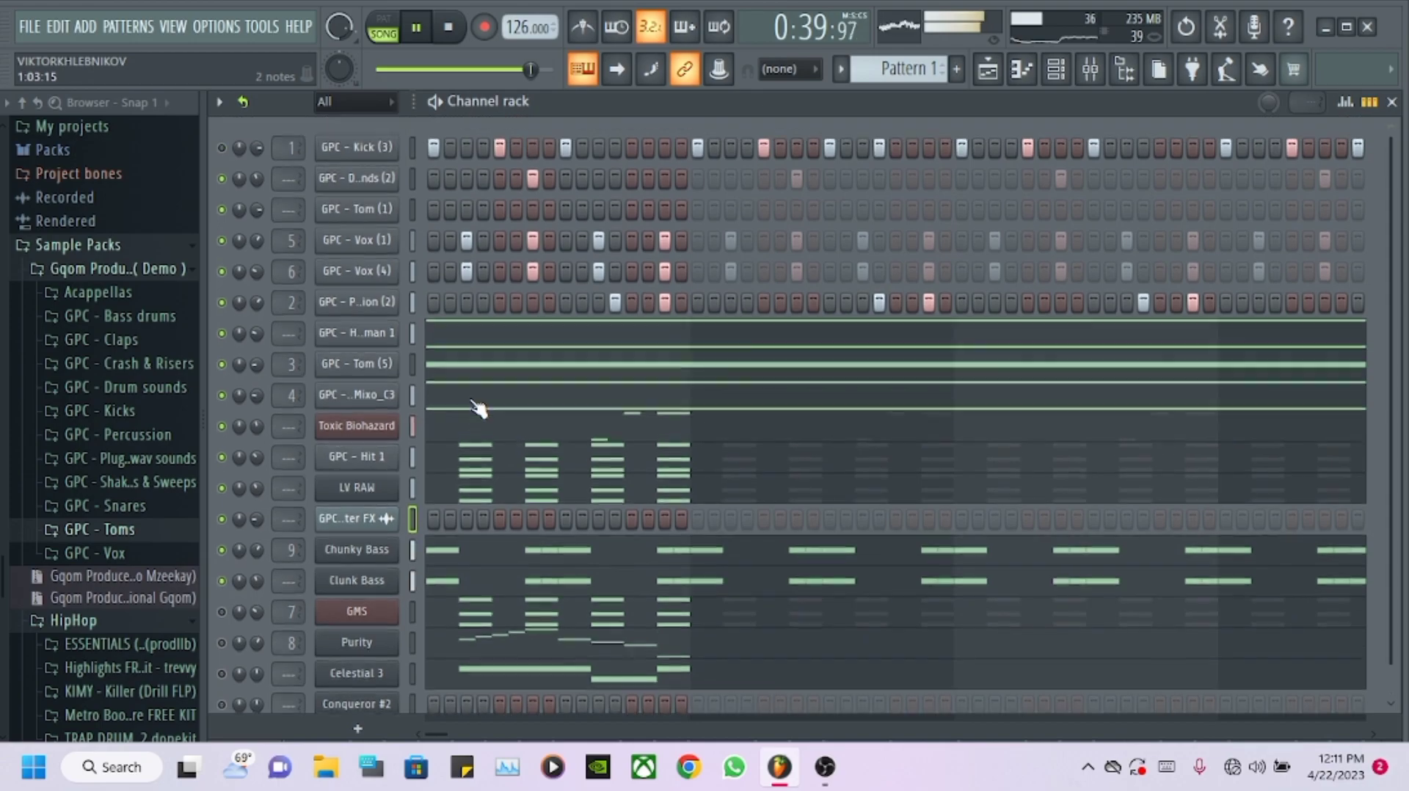
# - Unmute the GMS channel and review its chord notes in the piano roll
pyautogui.scroll(-1, 465, 560)
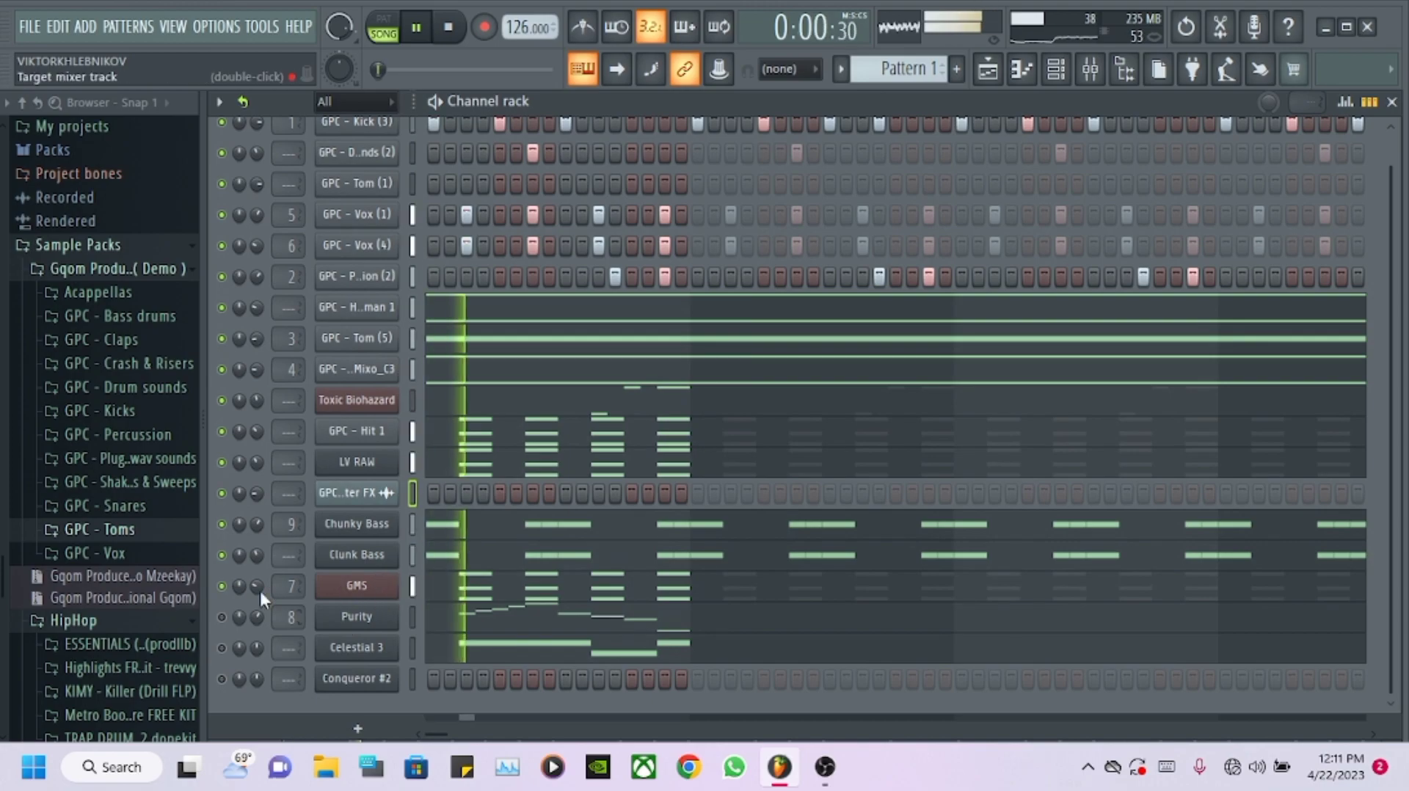
pyautogui.click(456, 594)
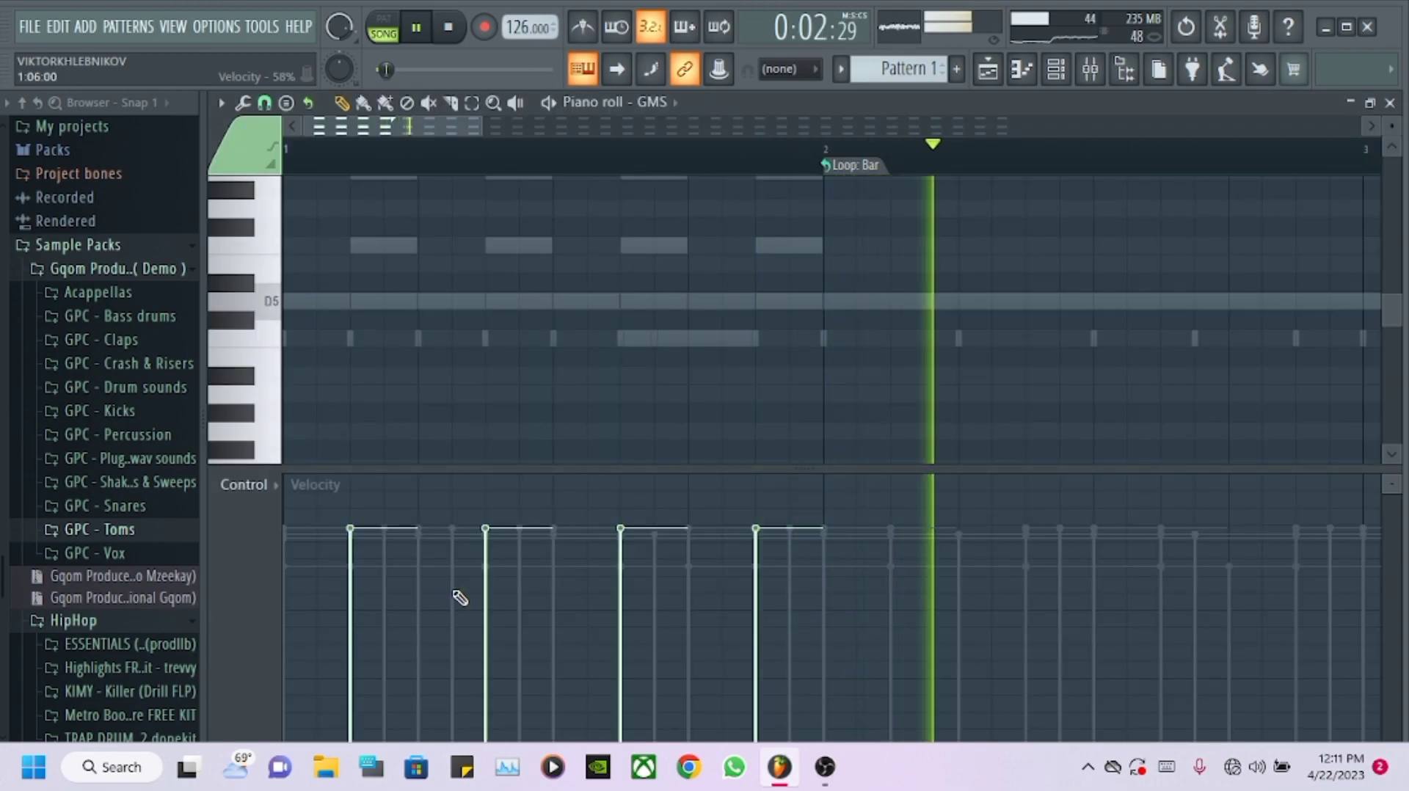
pyautogui.scroll(3, 460, 598)
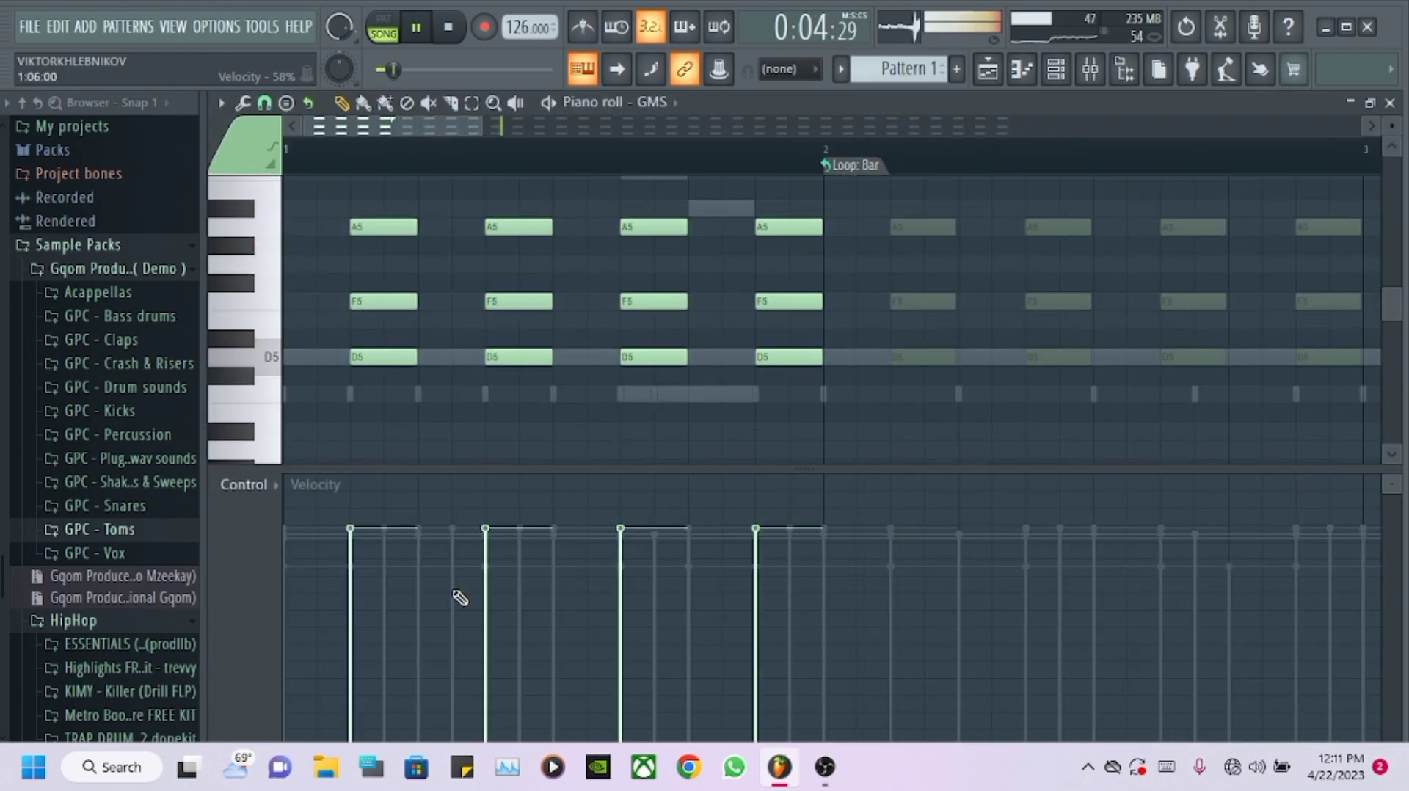
pyautogui.click(1055, 69)
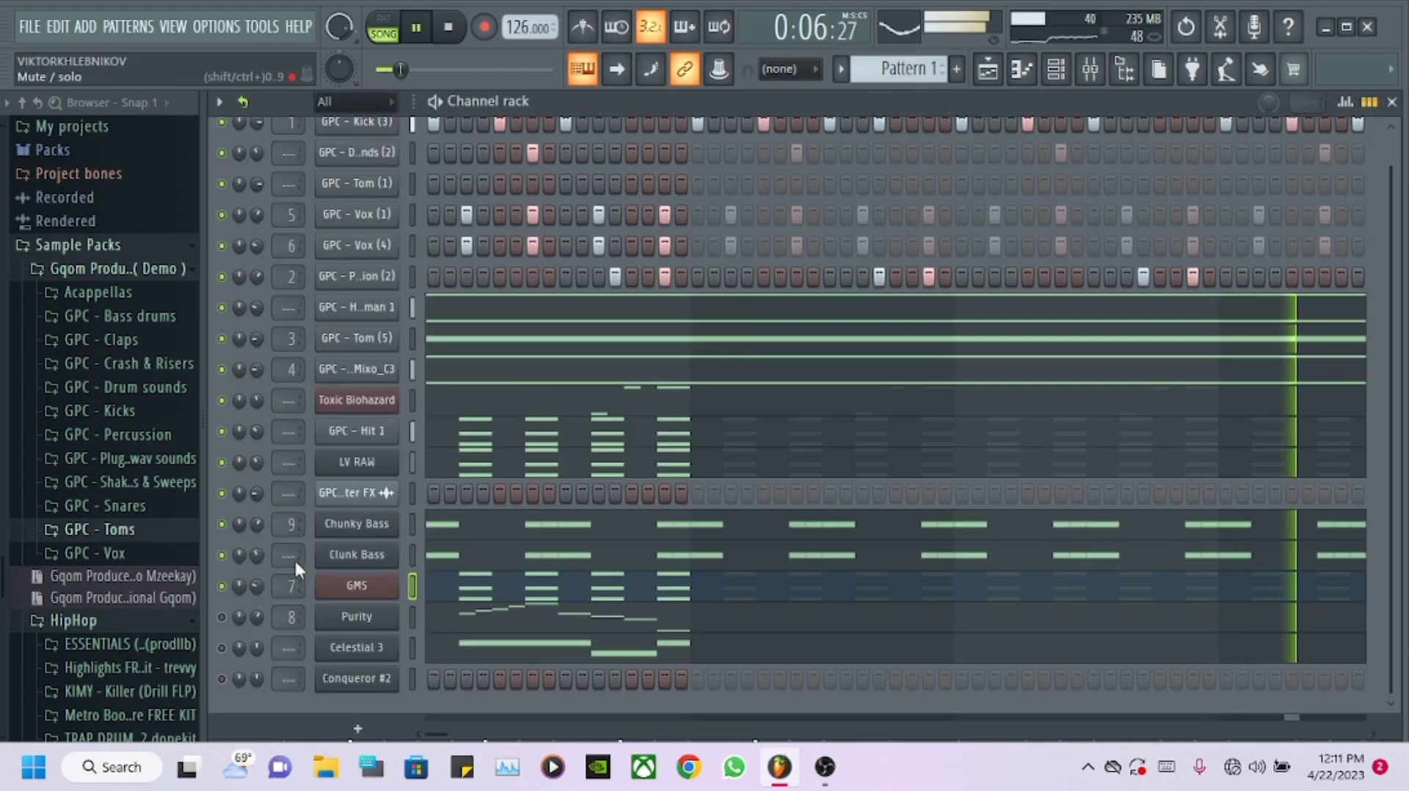
# - Unmute the Conqueror #2 channel and mute Celestial 3 and Purity
pyautogui.scroll(-3, 256, 307)
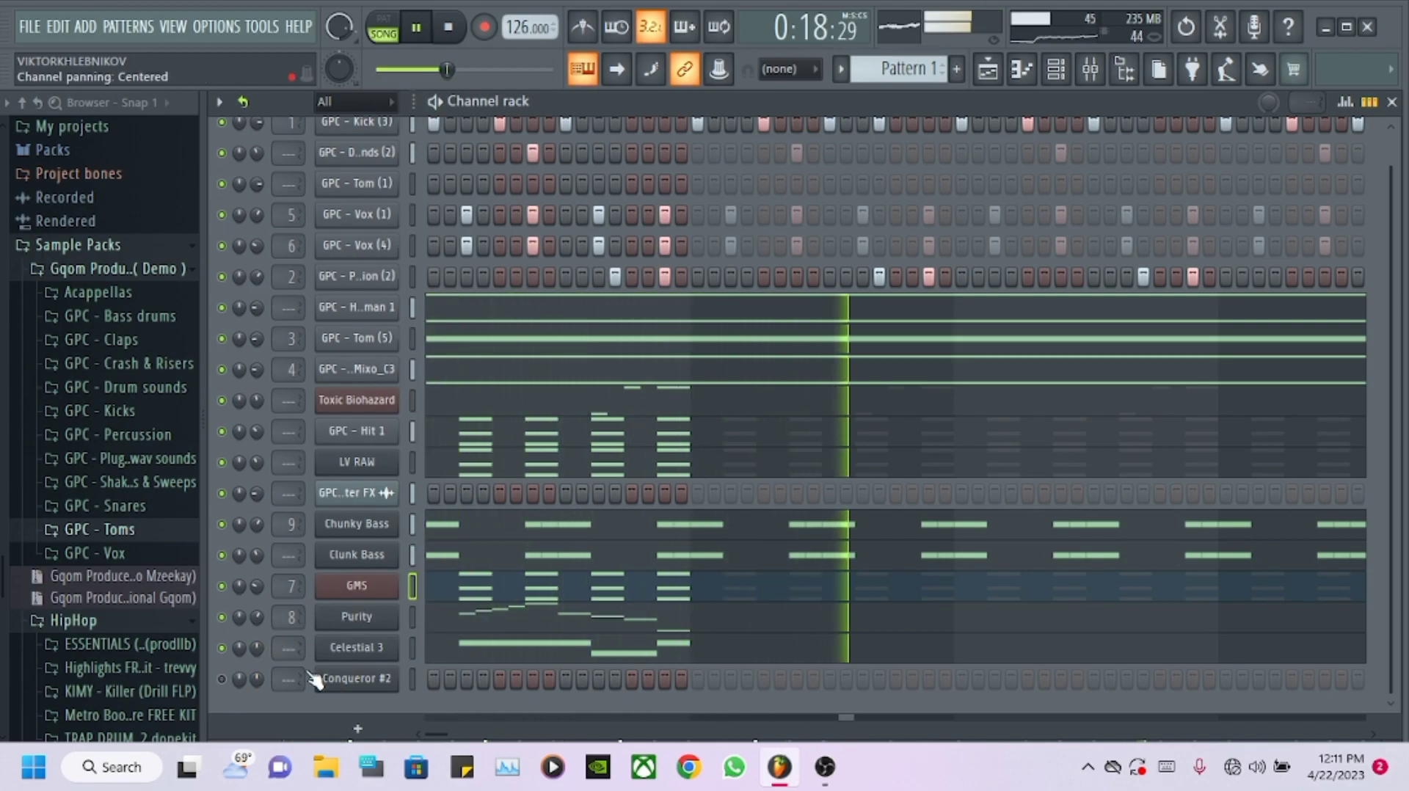
pyautogui.rightClick(363, 675)
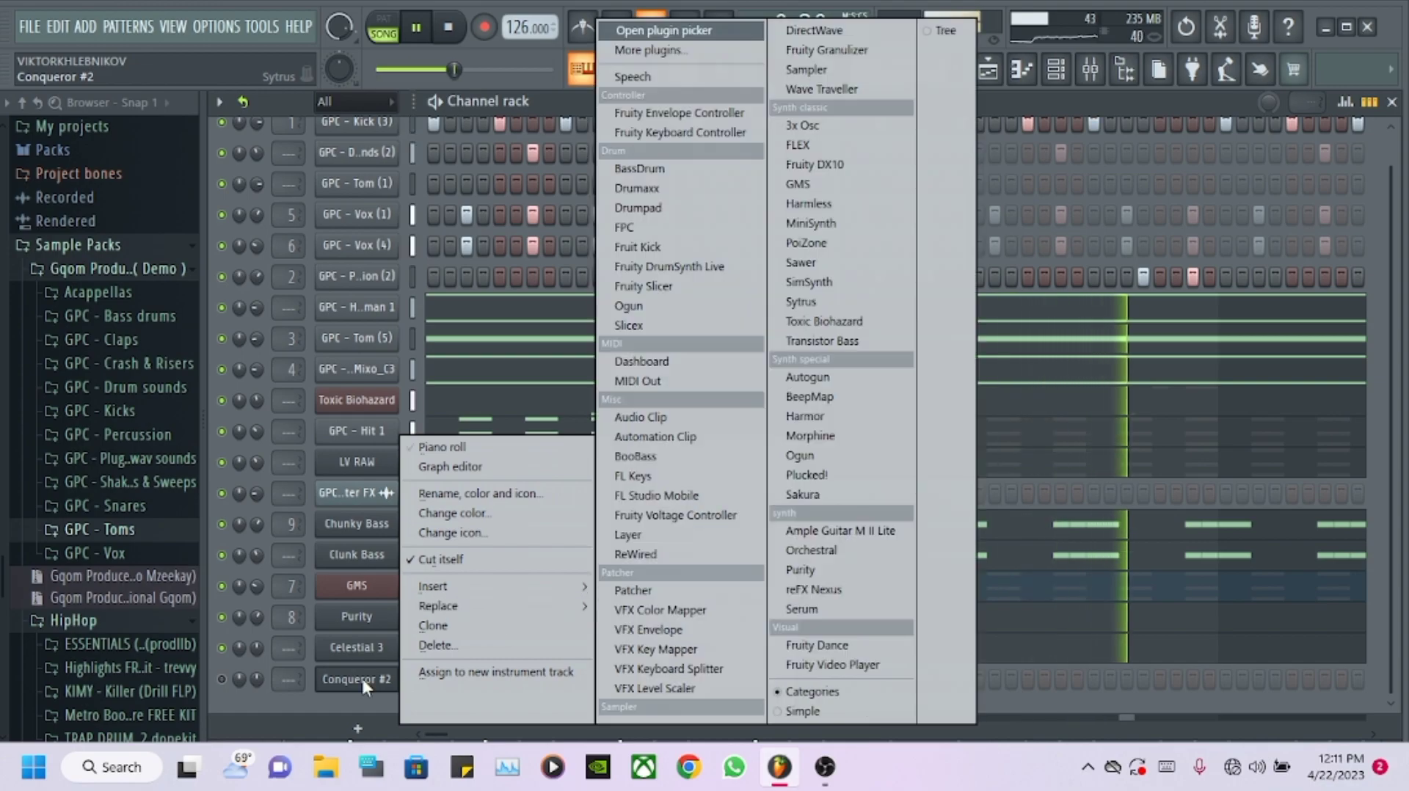
pyautogui.click(350, 679)
pyautogui.rightClick(351, 681)
pyautogui.click(224, 650)
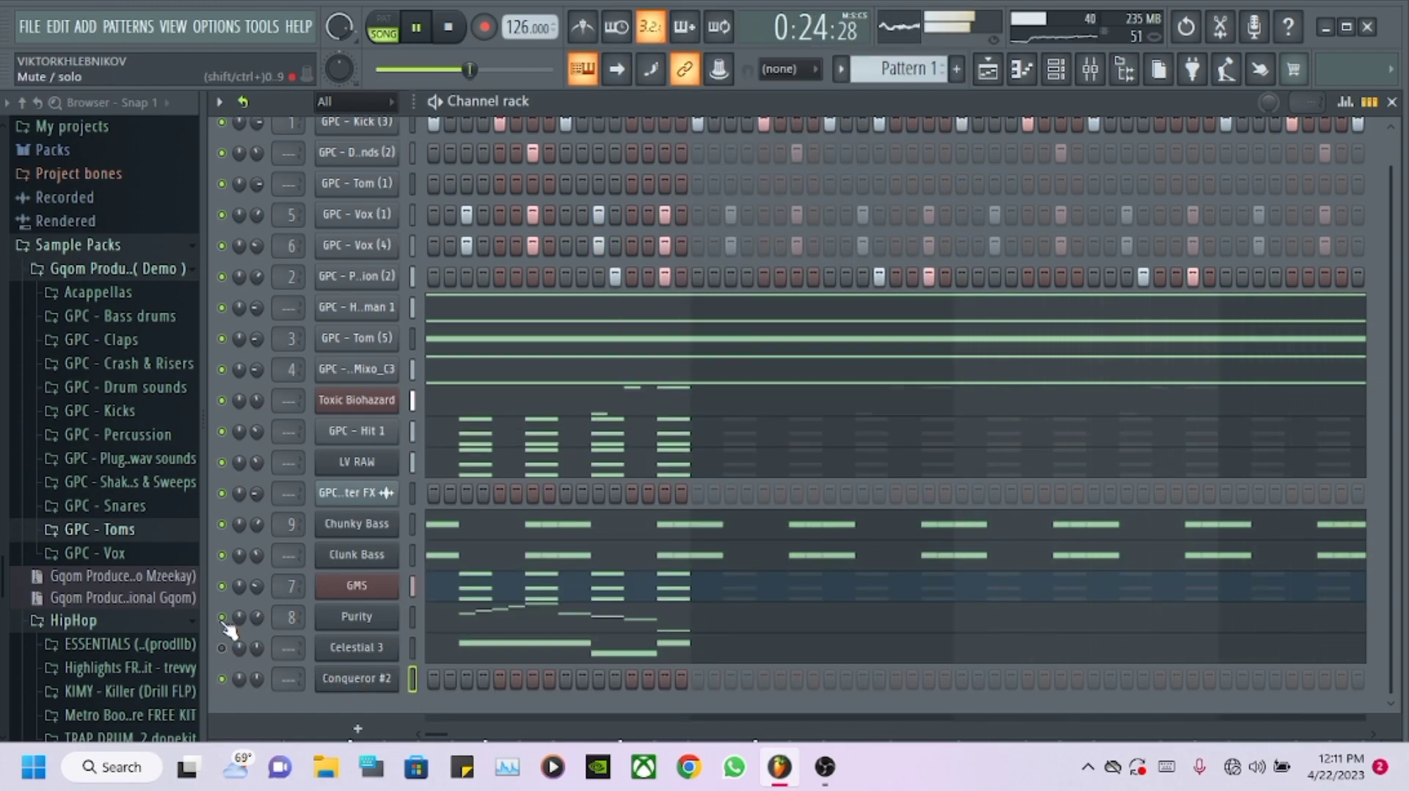
# - Draw a D4 note four steps long, starting at step 11 of bar 1, in the Conqueror #2 piano roll
pyautogui.rightClick(372, 681)
pyautogui.click(432, 448)
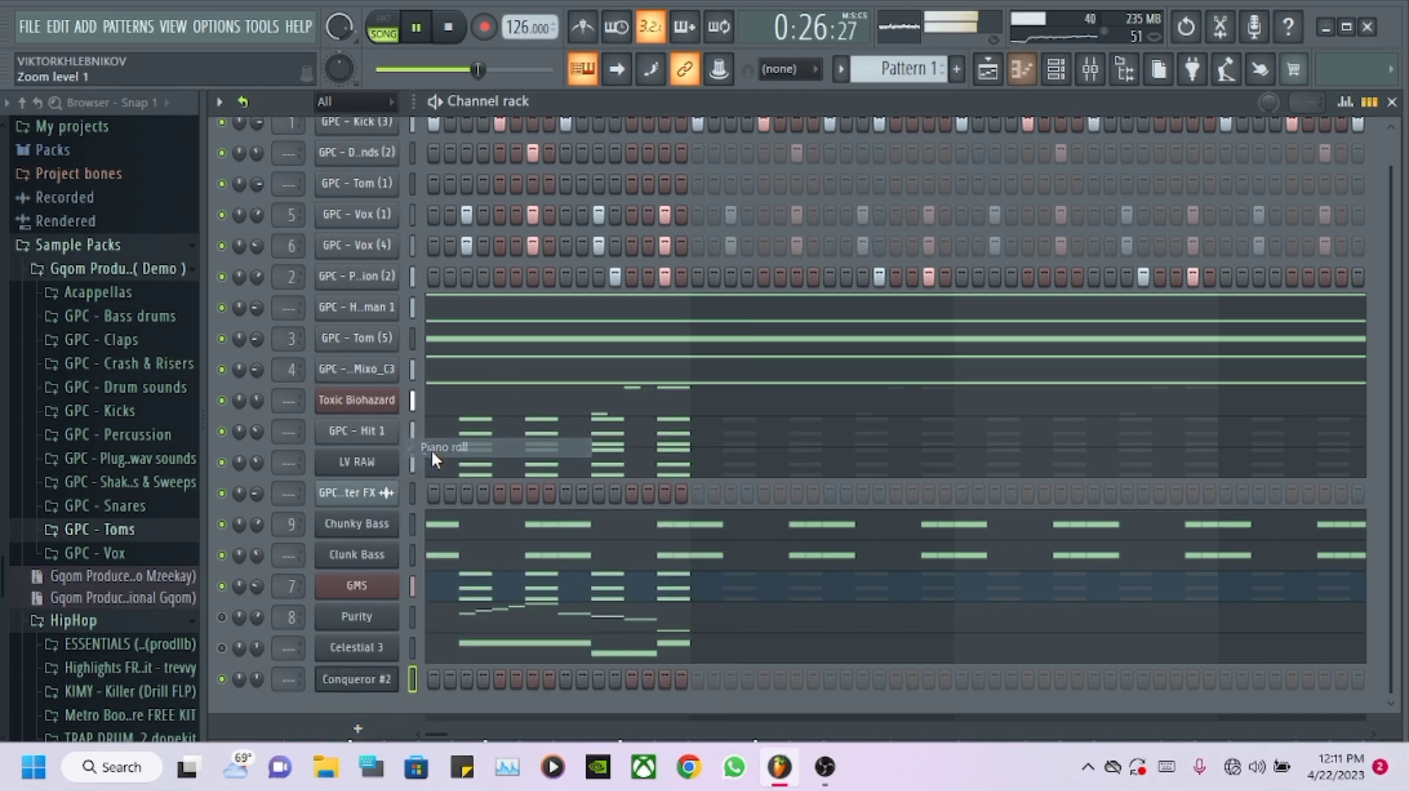
pyautogui.scroll(-6, 350, 406)
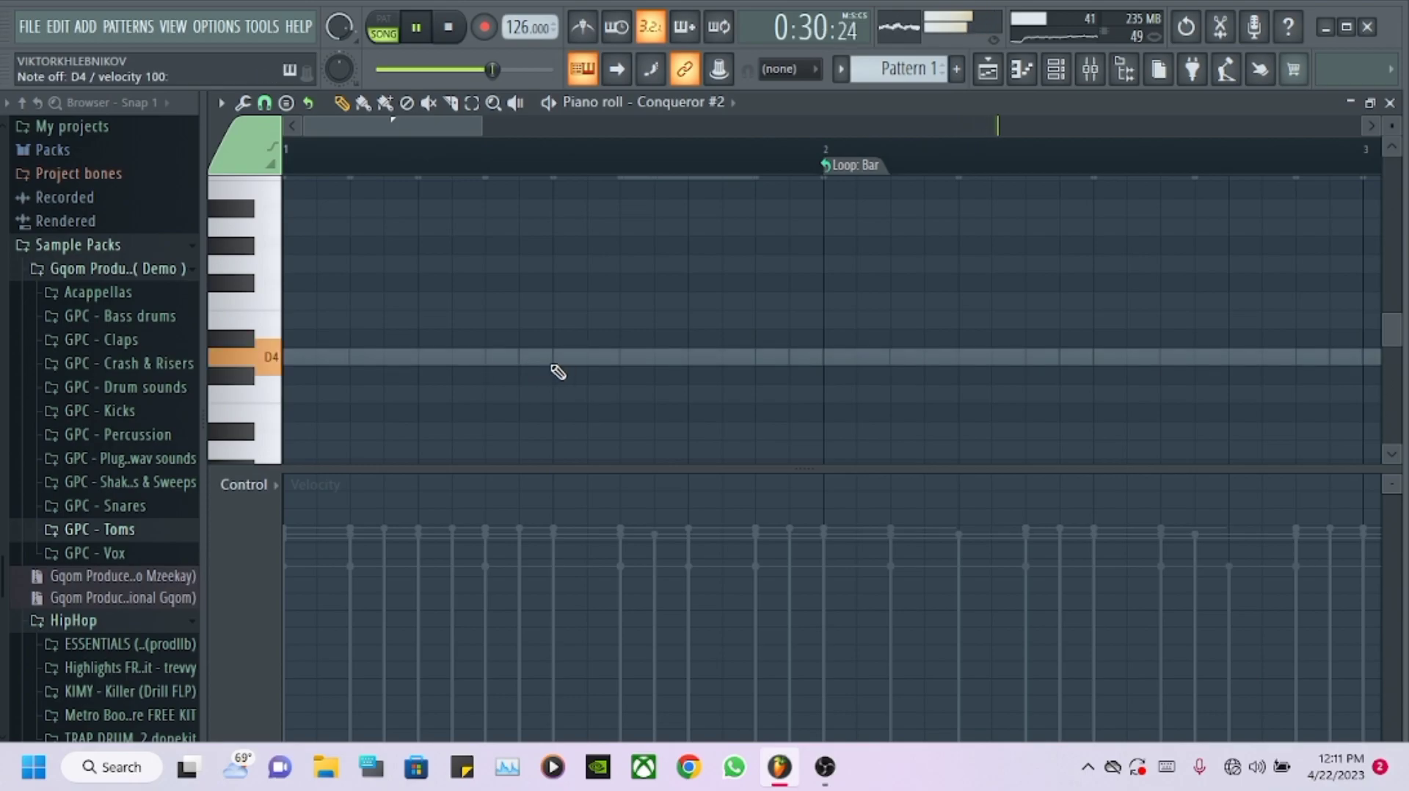
pyautogui.click(653, 357)
pyautogui.moveTo(664, 355)
pyautogui.mouseDown()
pyautogui.moveTo(849, 345)
pyautogui.moveTo(779, 375)
pyautogui.mouseUp()
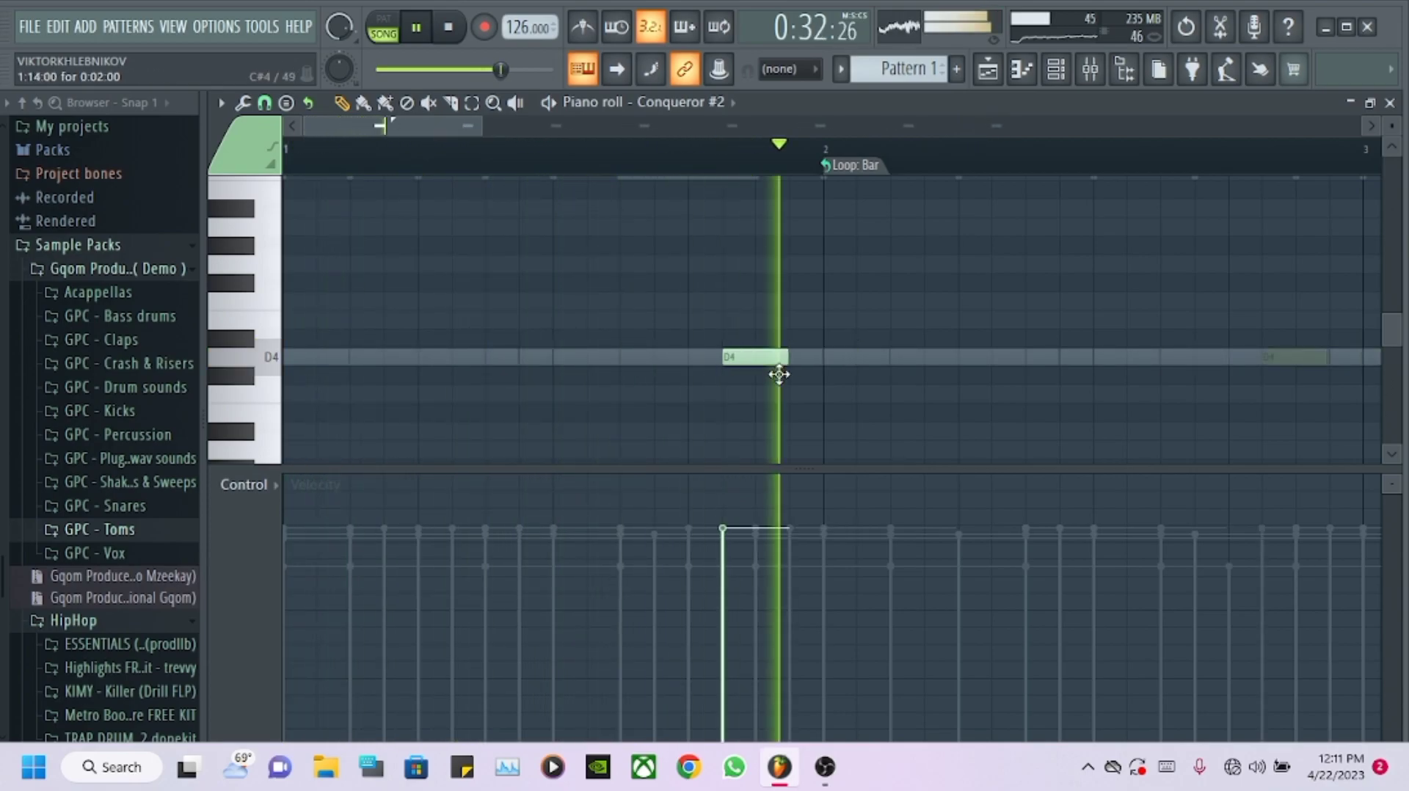
pyautogui.click(795, 377)
pyautogui.rightClick(822, 374)
pyautogui.rightClick(771, 358)
pyautogui.click(789, 357)
pyautogui.moveTo(802, 354); pyautogui.dragTo(657, 370)
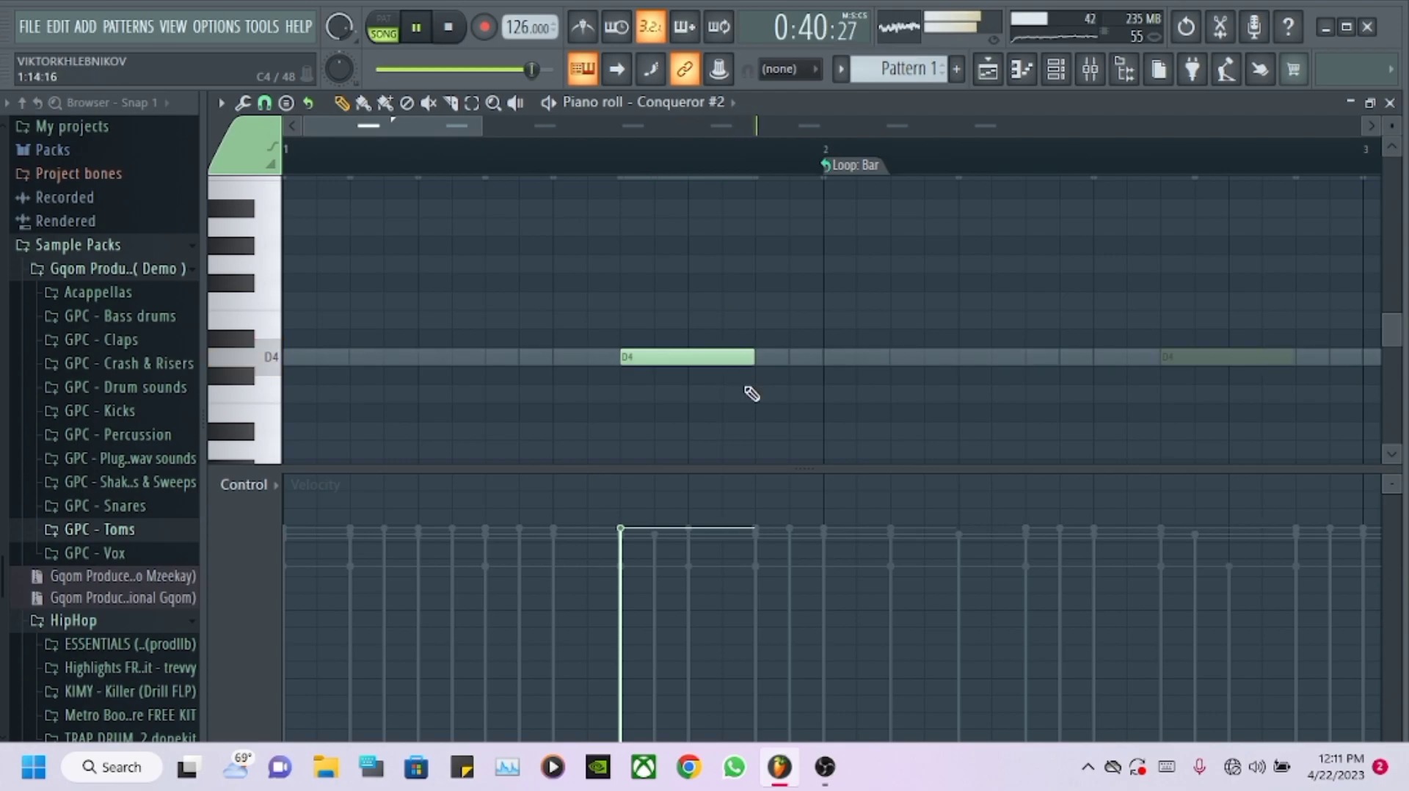
pyautogui.click(1055, 71)
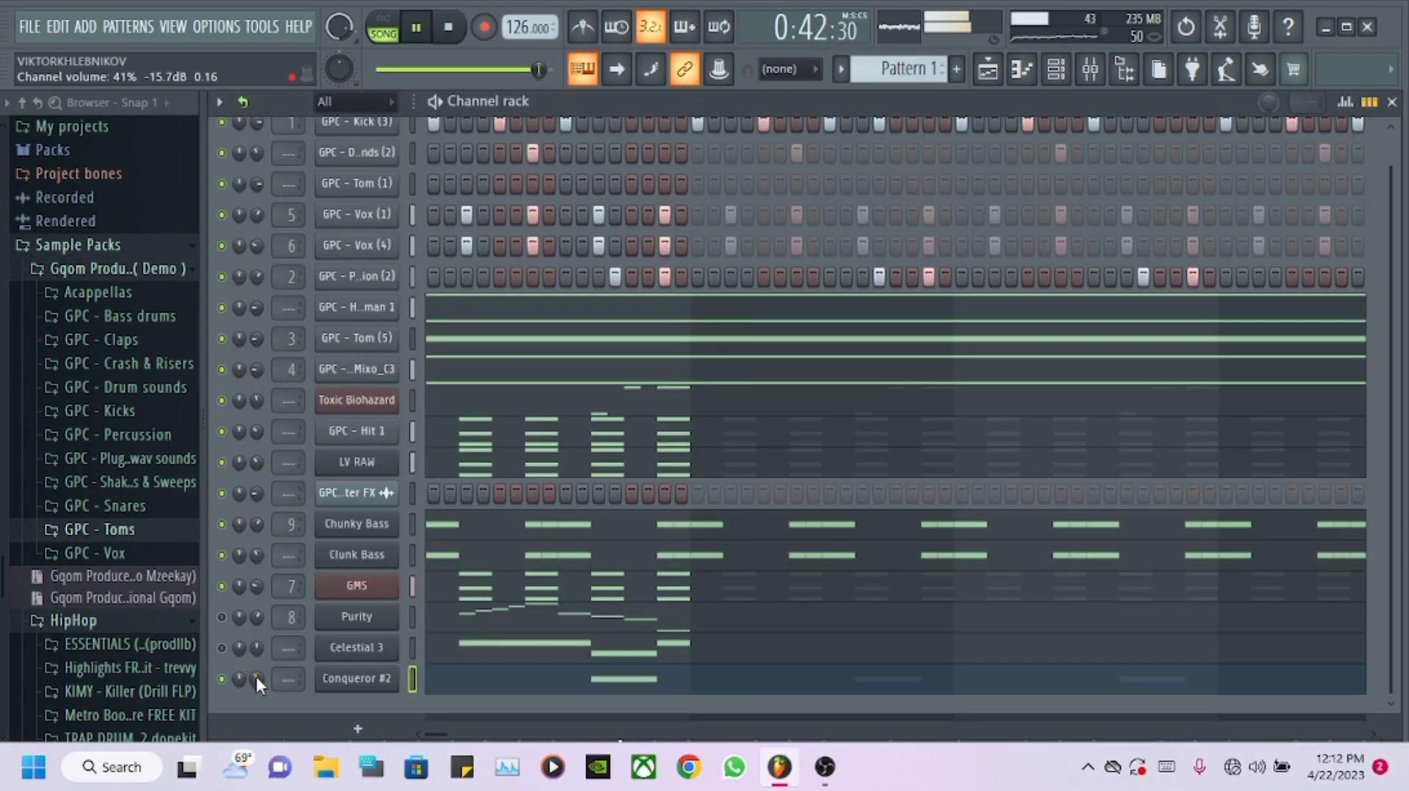
# - Add a reFX Nexus channel and load the VO Amigavoice Soft preset from the Voice category
pyautogui.click(376, 731)
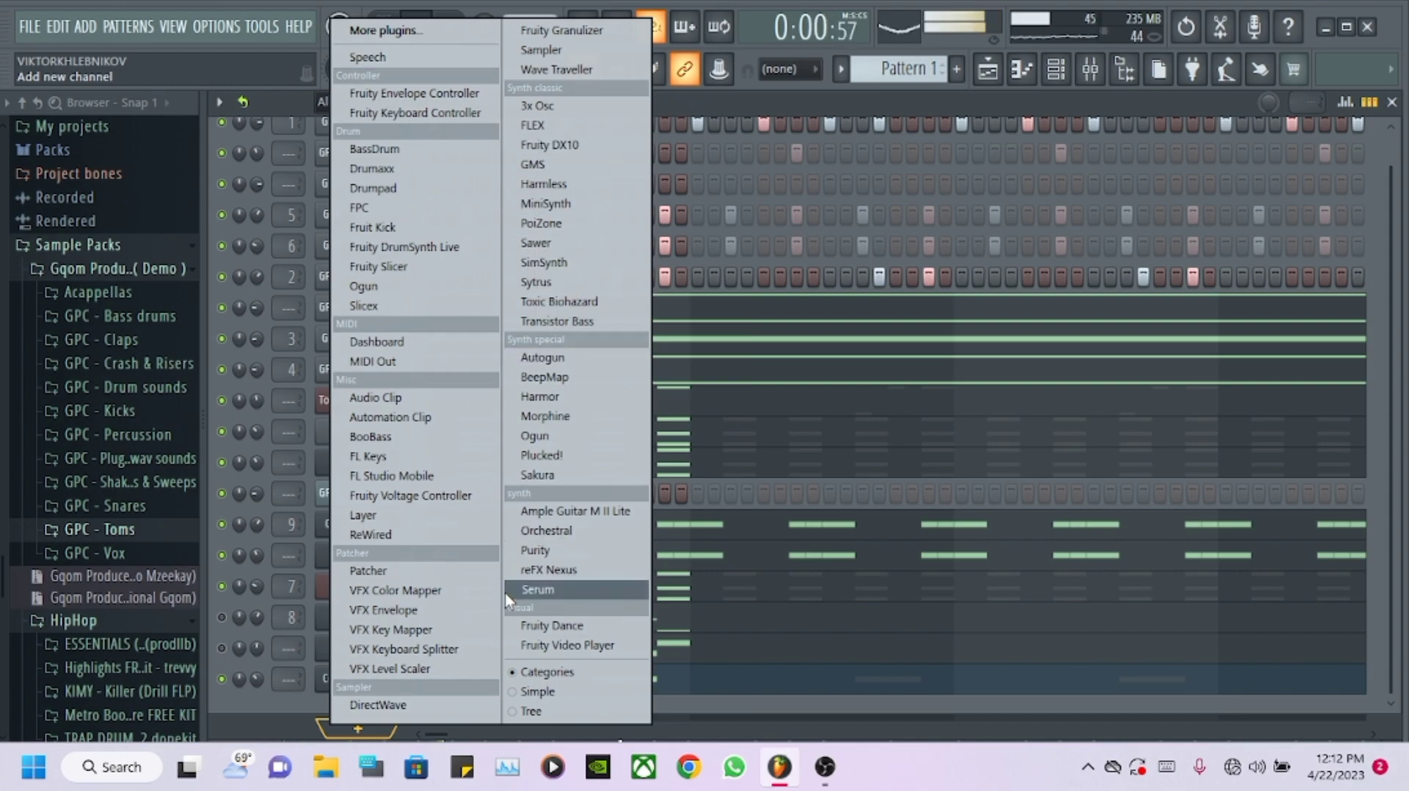
pyautogui.click(544, 572)
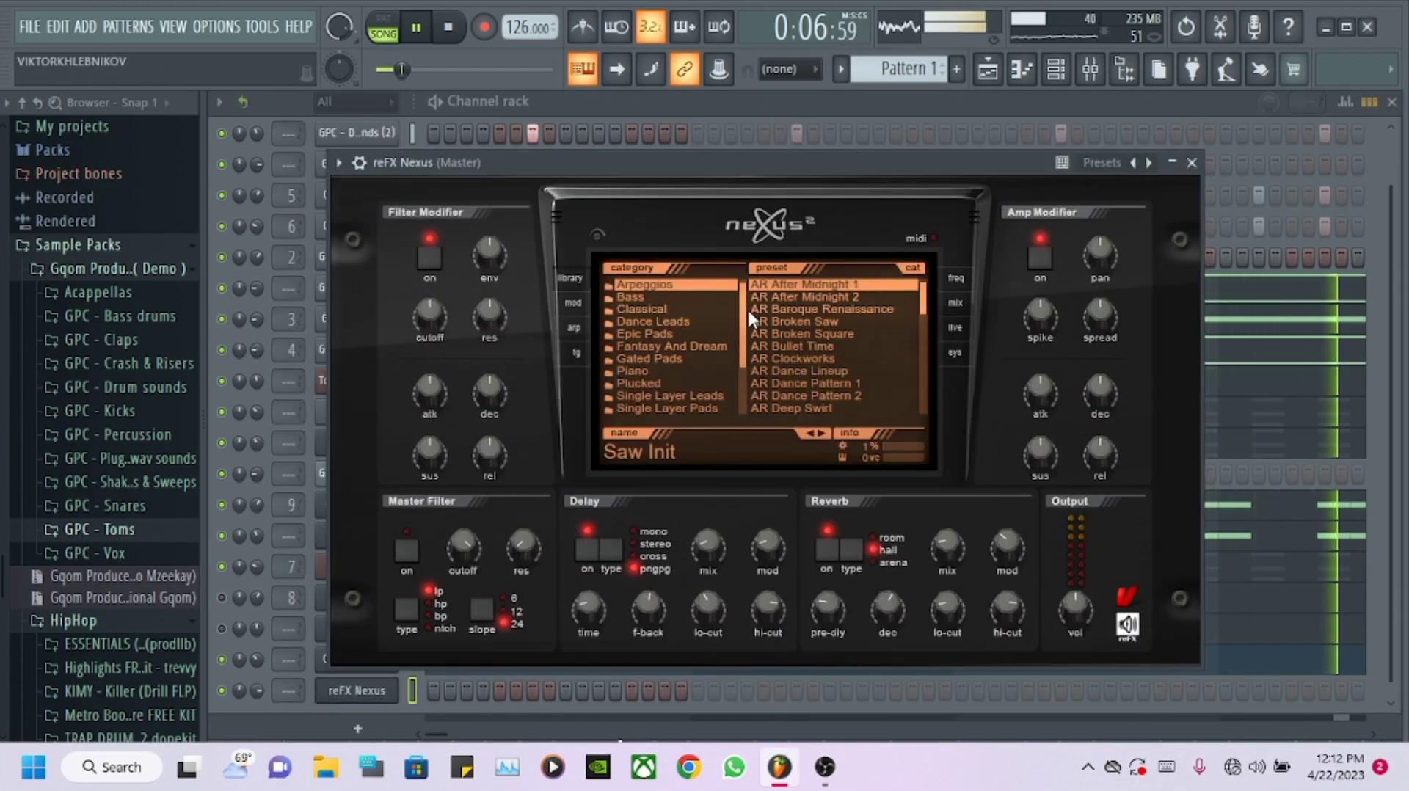
pyautogui.click(734, 310)
pyautogui.scroll(-2, 682, 367)
pyautogui.click(688, 396)
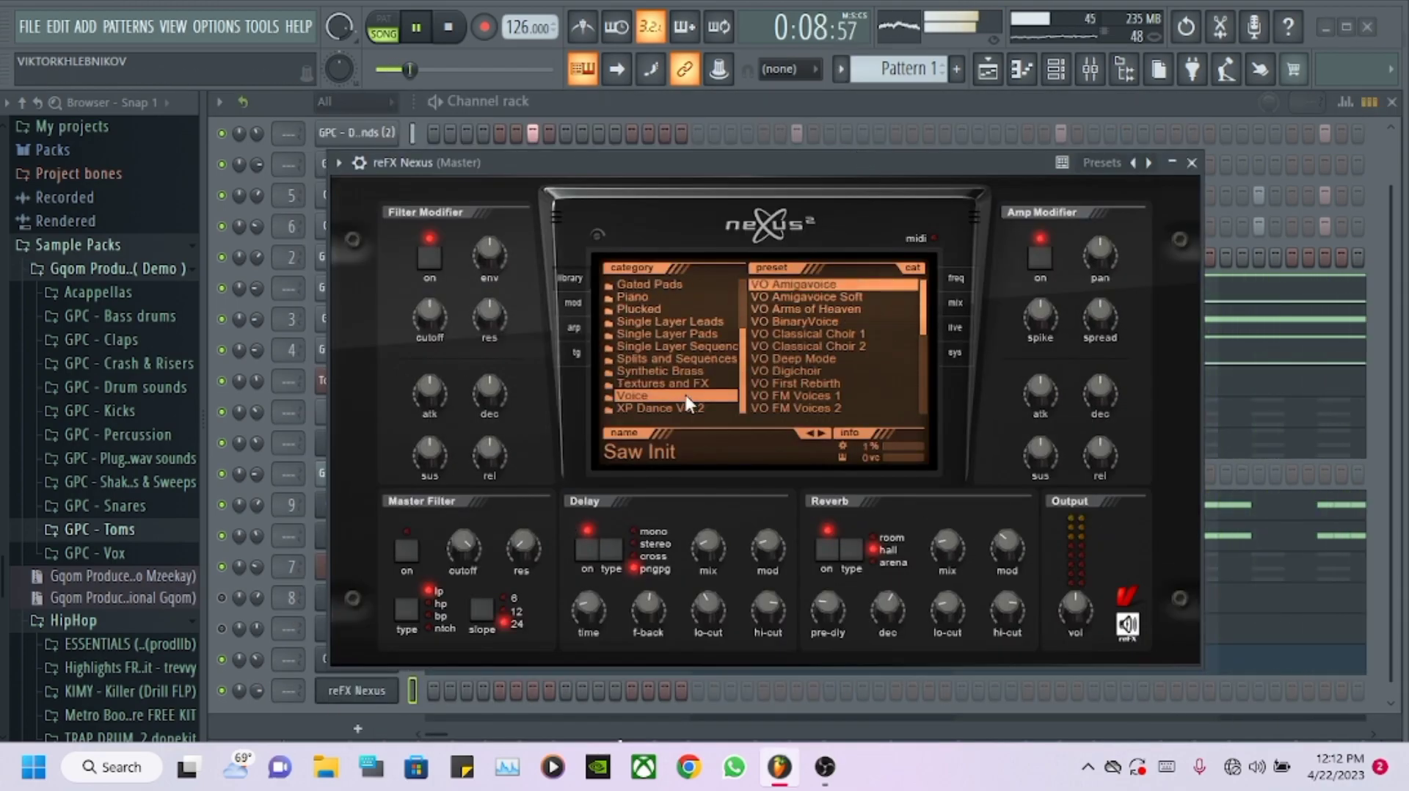
pyautogui.click(807, 298)
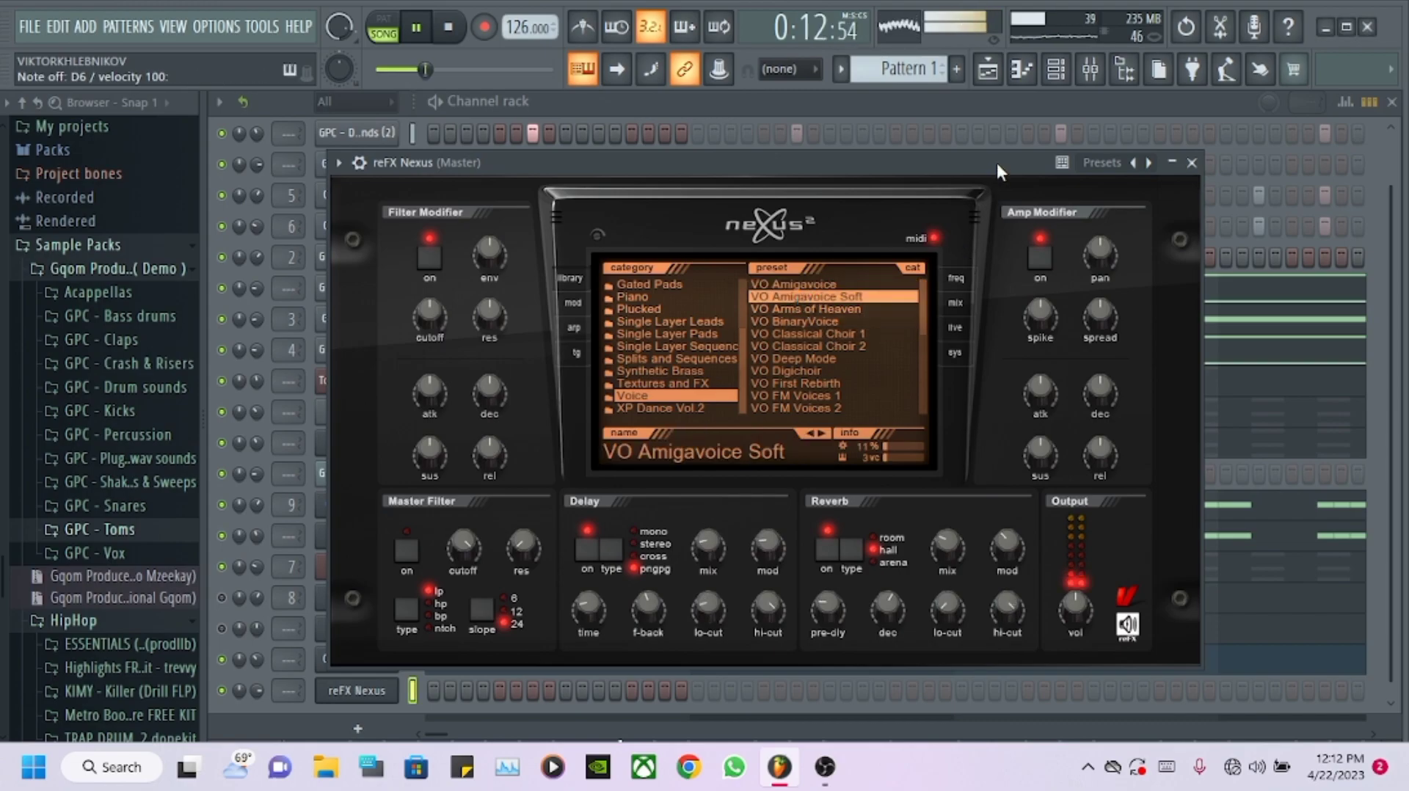
pyautogui.click(1193, 162)
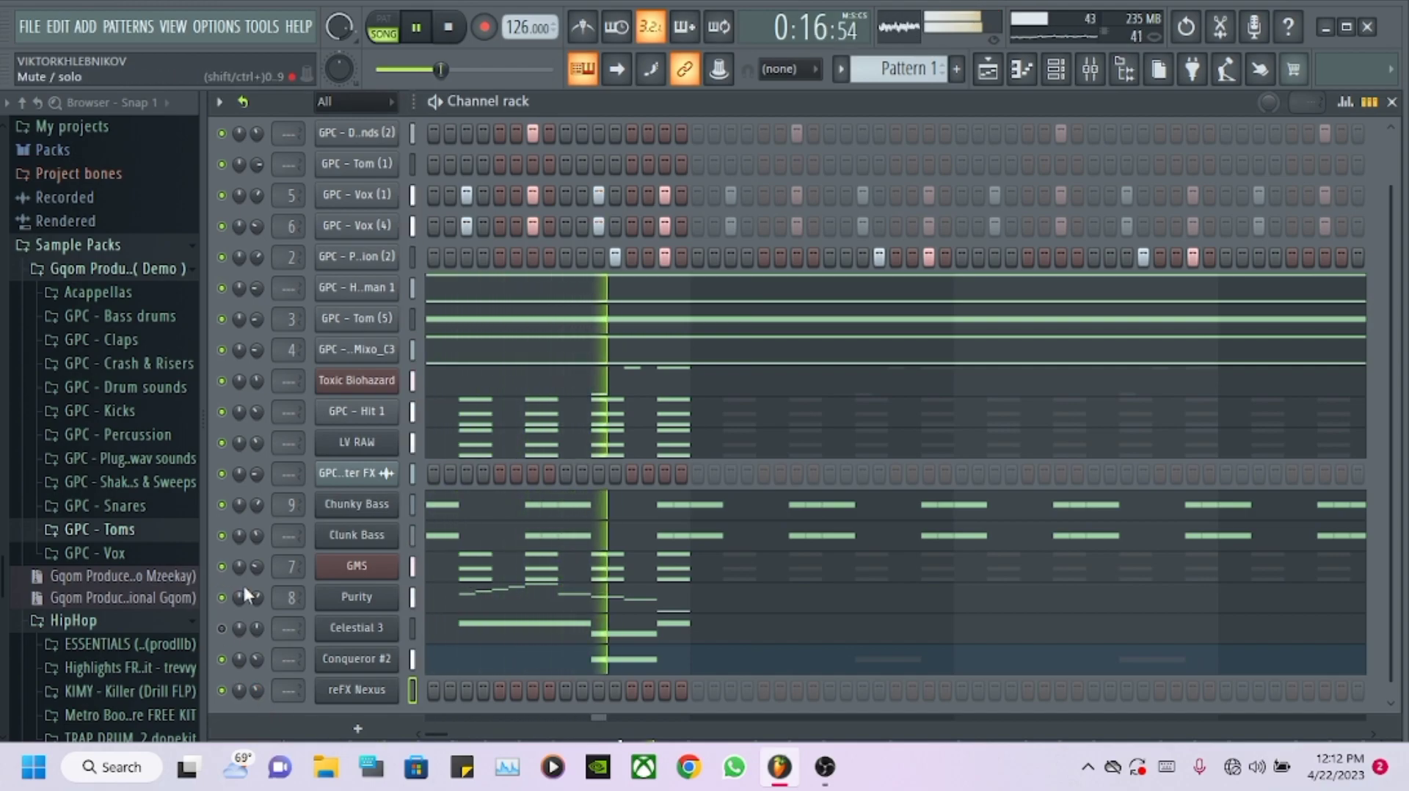
# - Copy the melody notes from the Purity channel into the reFX Nexus channel
pyautogui.rightClick(379, 590)
pyautogui.click(628, 469)
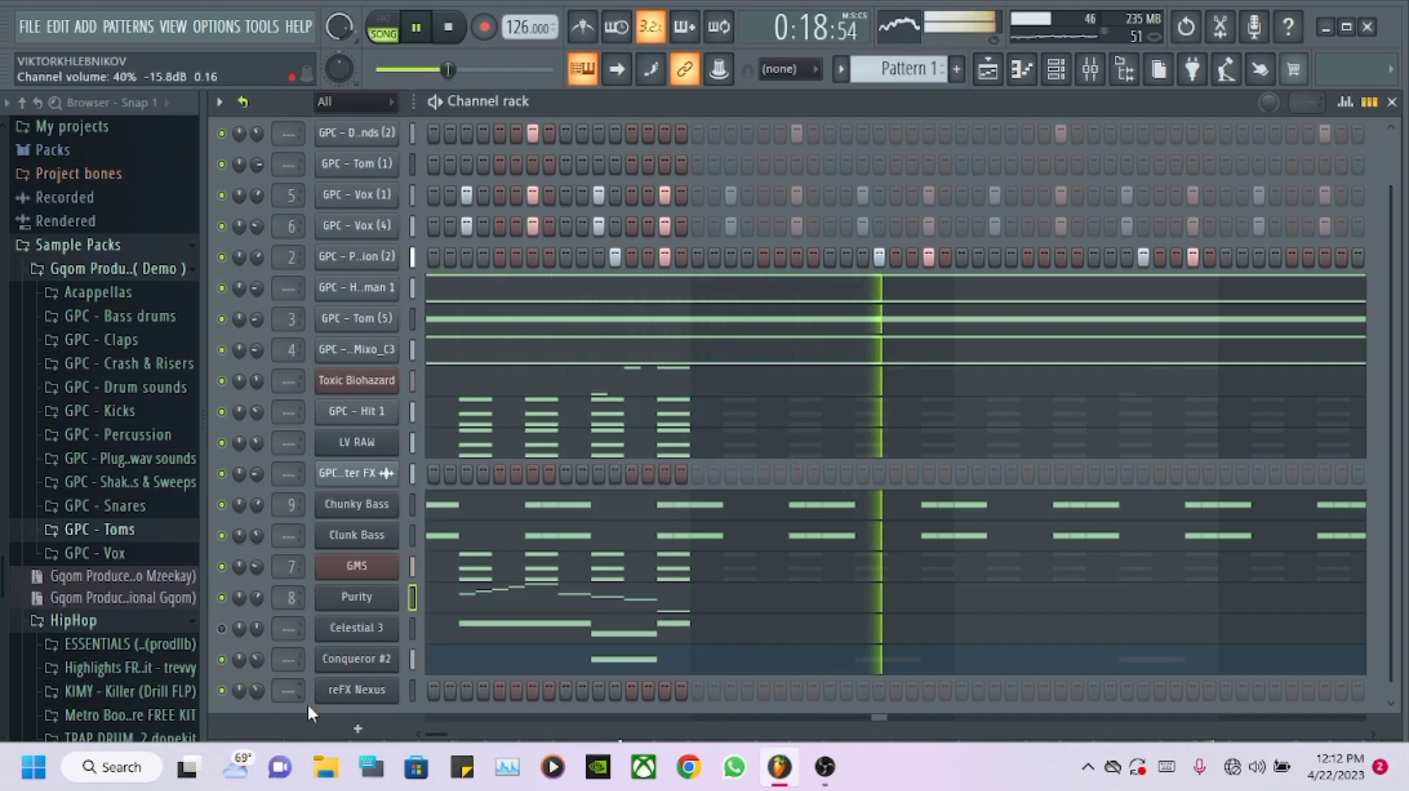
pyautogui.rightClick(360, 691)
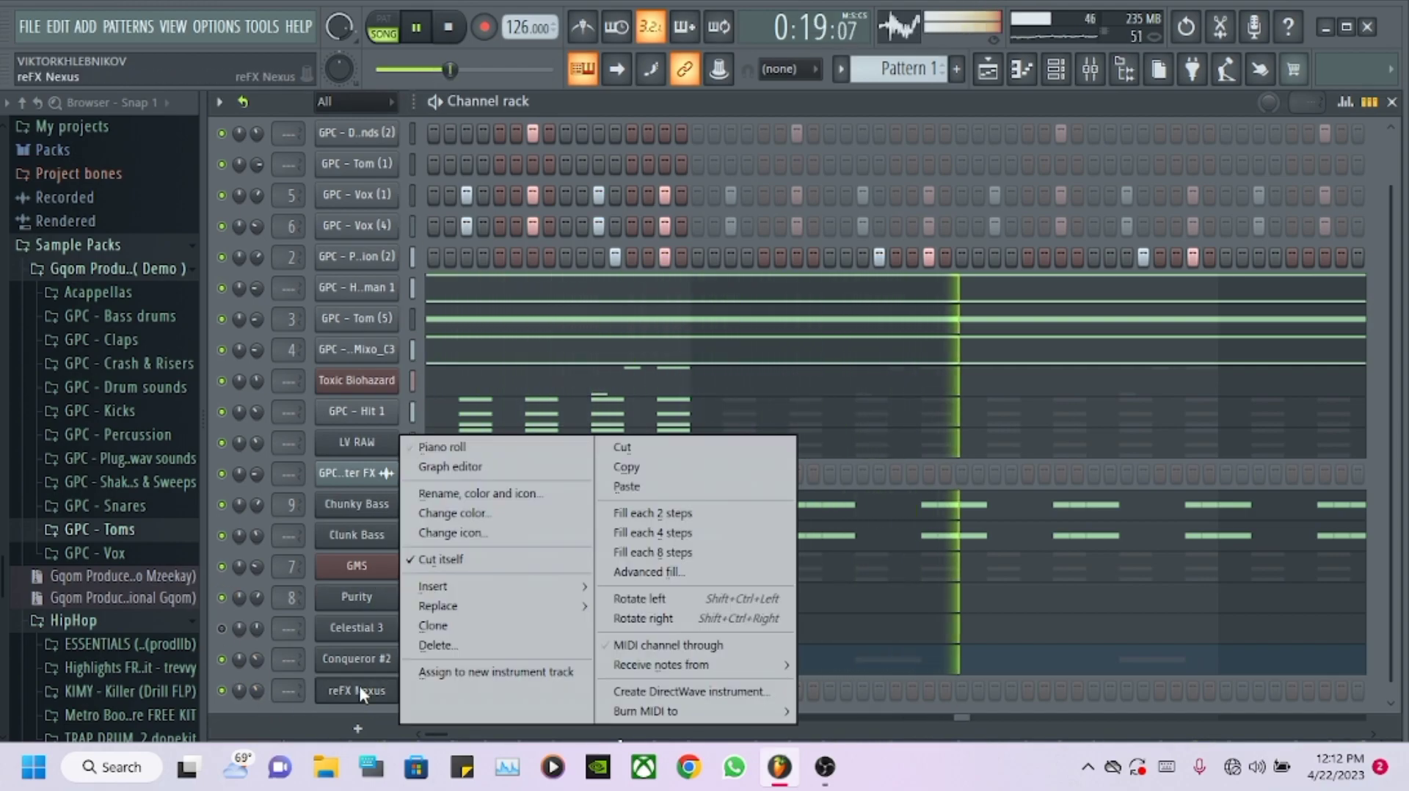
pyautogui.click(625, 486)
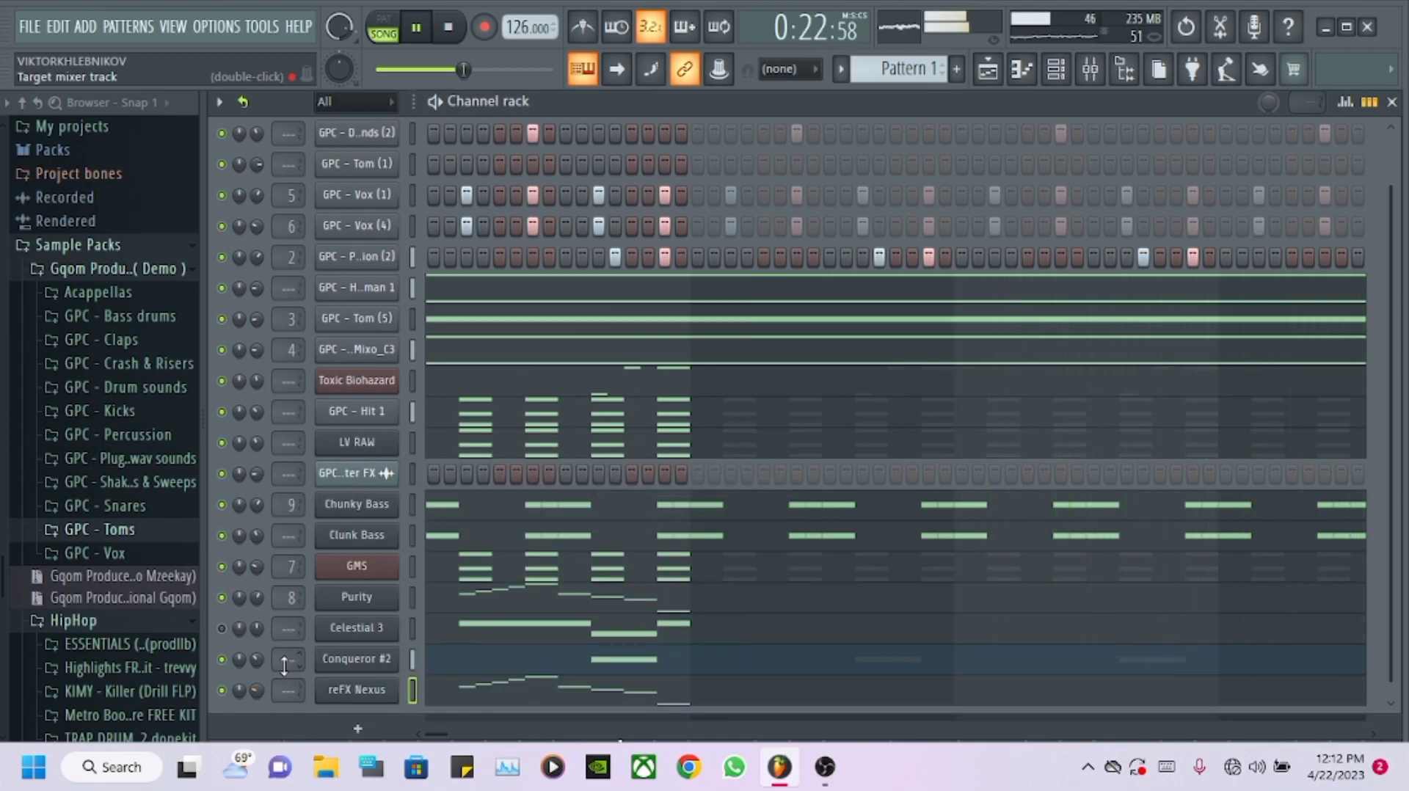
# - Transpose all reFX Nexus notes down one octave and return to the channel rack
pyautogui.click(503, 704)
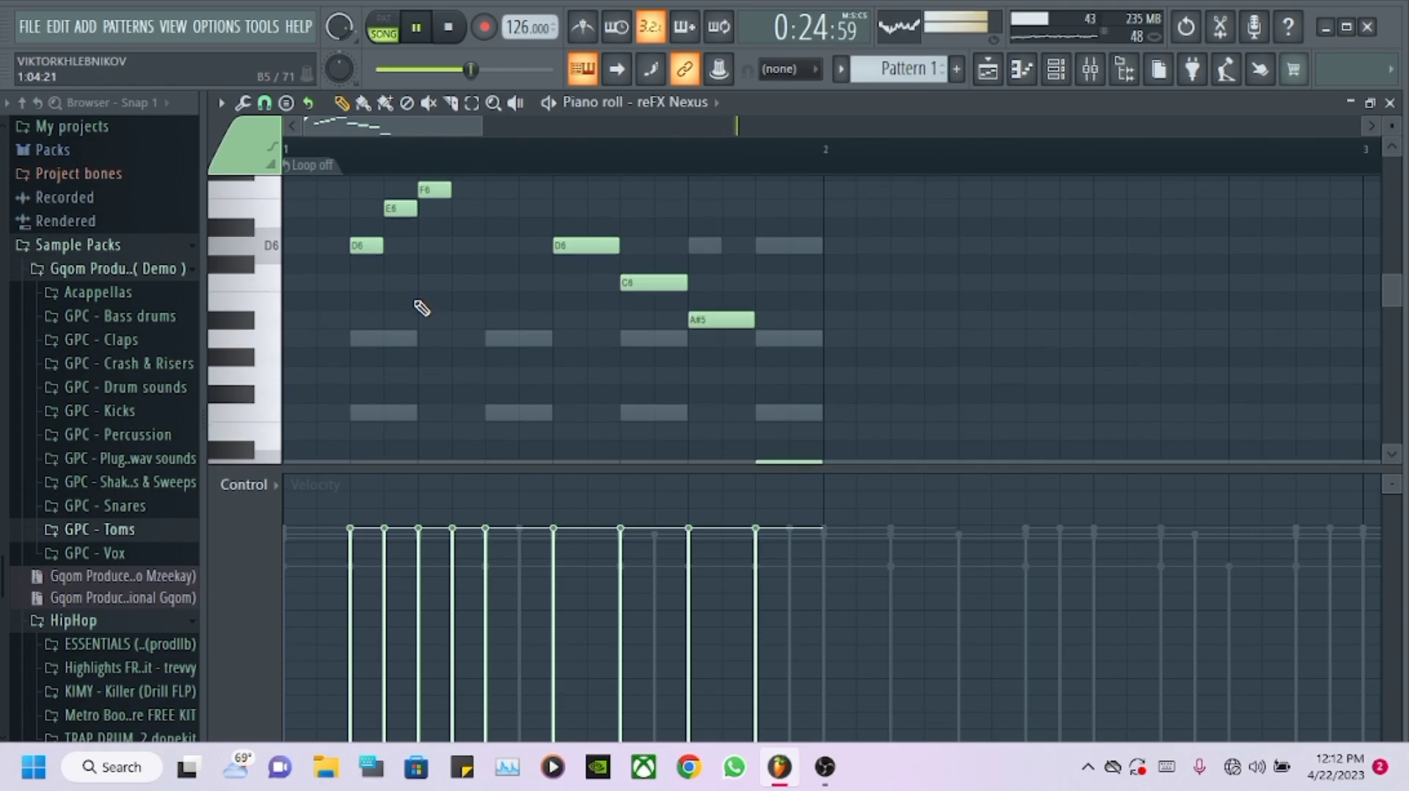
pyautogui.hotkey('ctrl', 'Down')
pyautogui.scroll(-4, 418, 317)
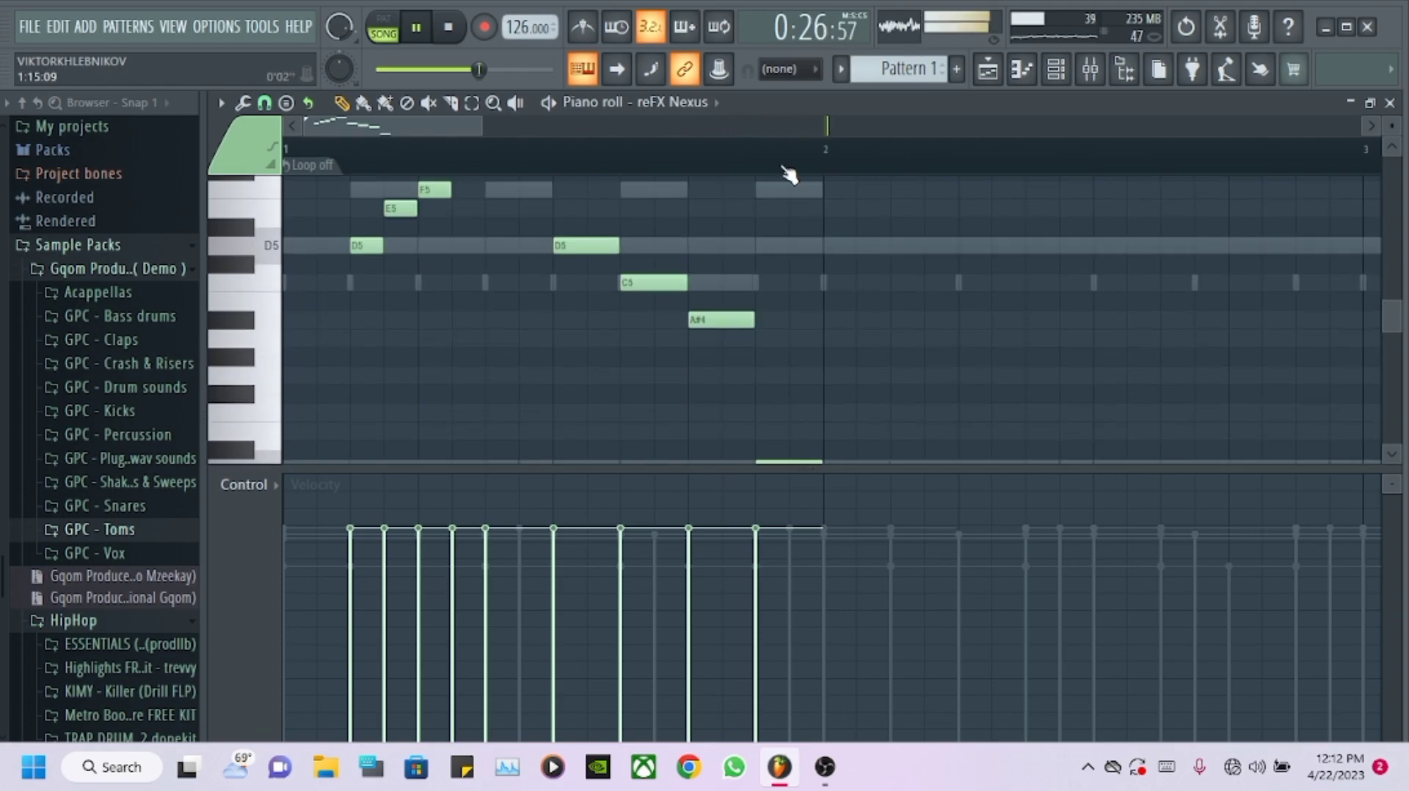
pyautogui.click(1085, 71)
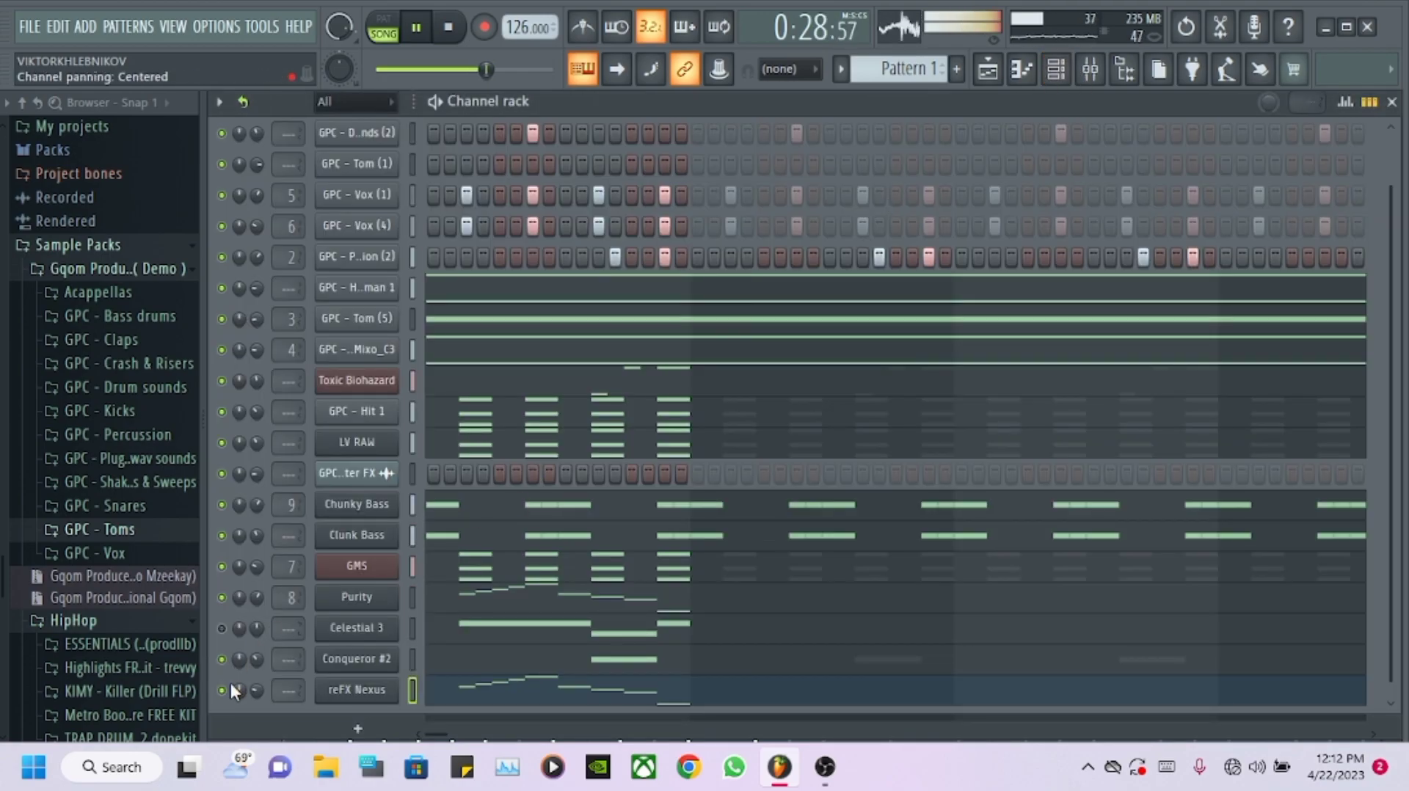
# - Clone the Purity channel and close the copy's plugin window
pyautogui.rightClick(356, 596)
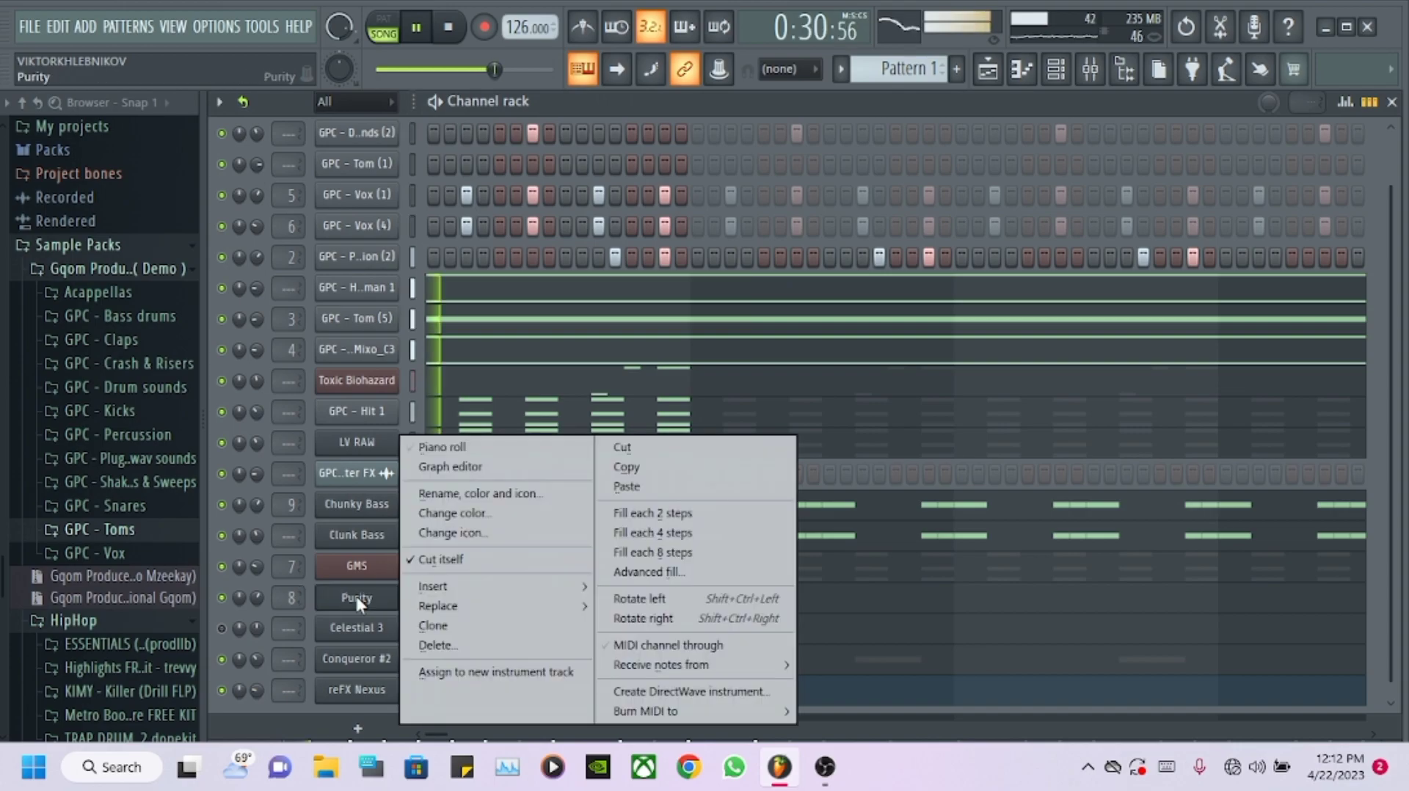
pyautogui.click(485, 625)
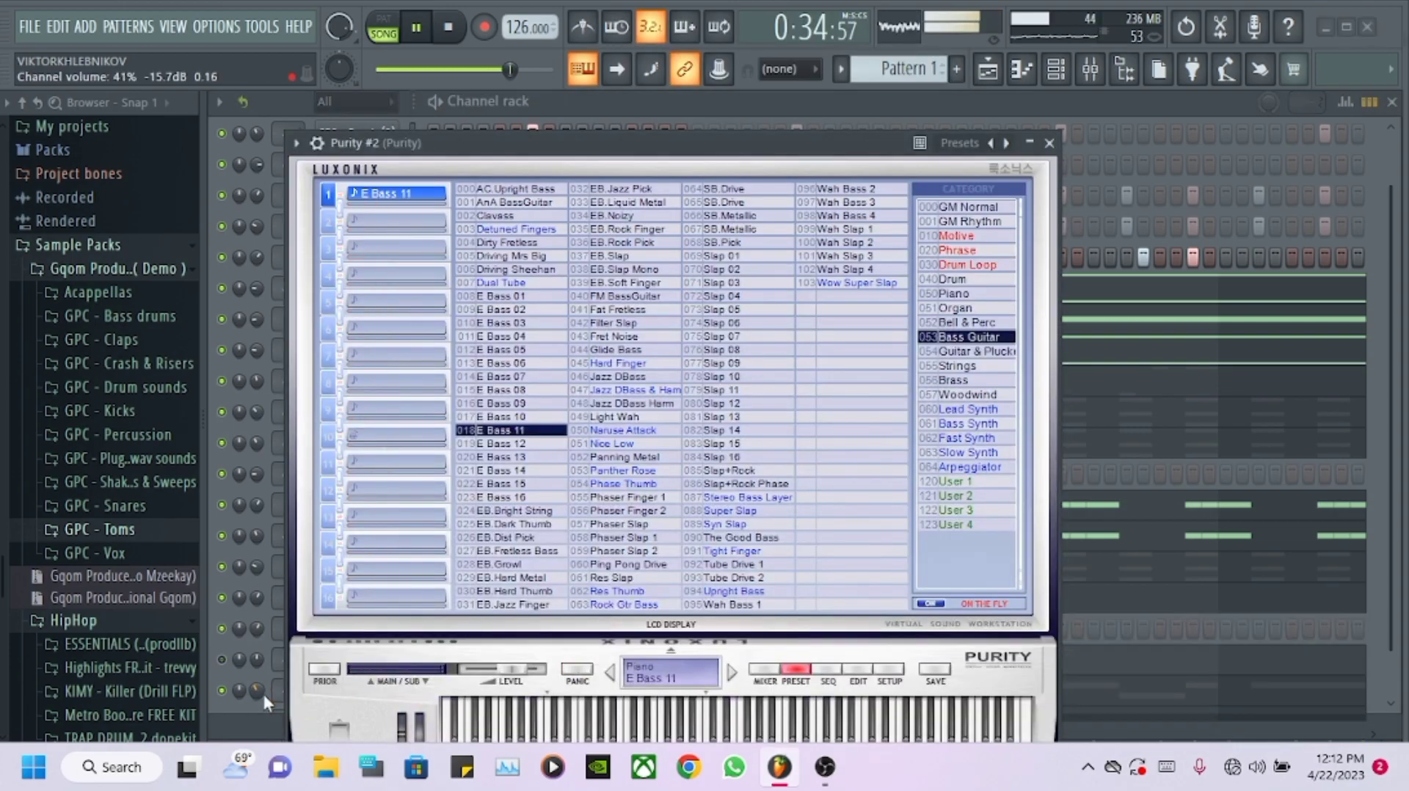
pyautogui.click(233, 658)
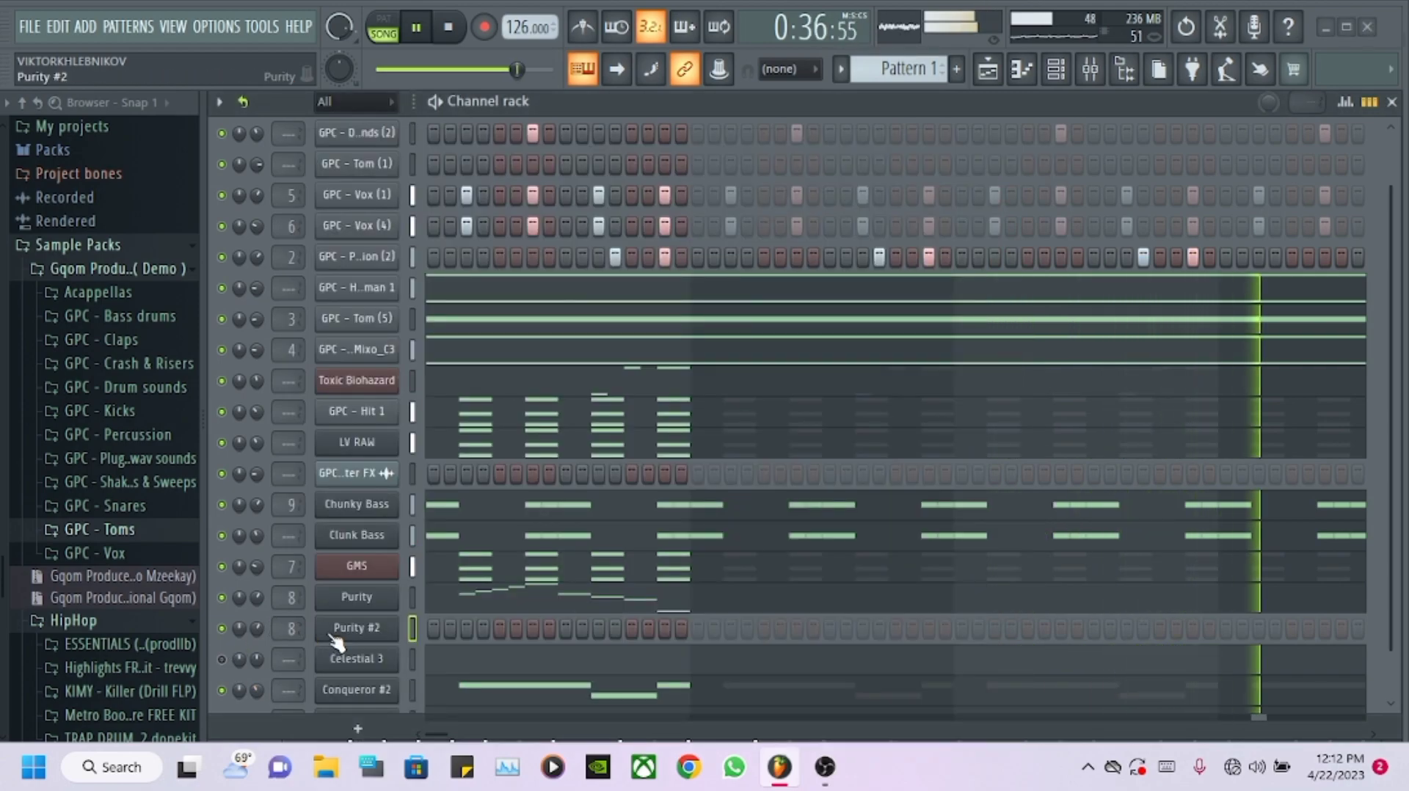
# - Place a four-step D4 note at step 13 of bar 1 in Purity #2 and set that channel's volume to about 62%
pyautogui.rightClick(382, 628)
pyautogui.click(441, 447)
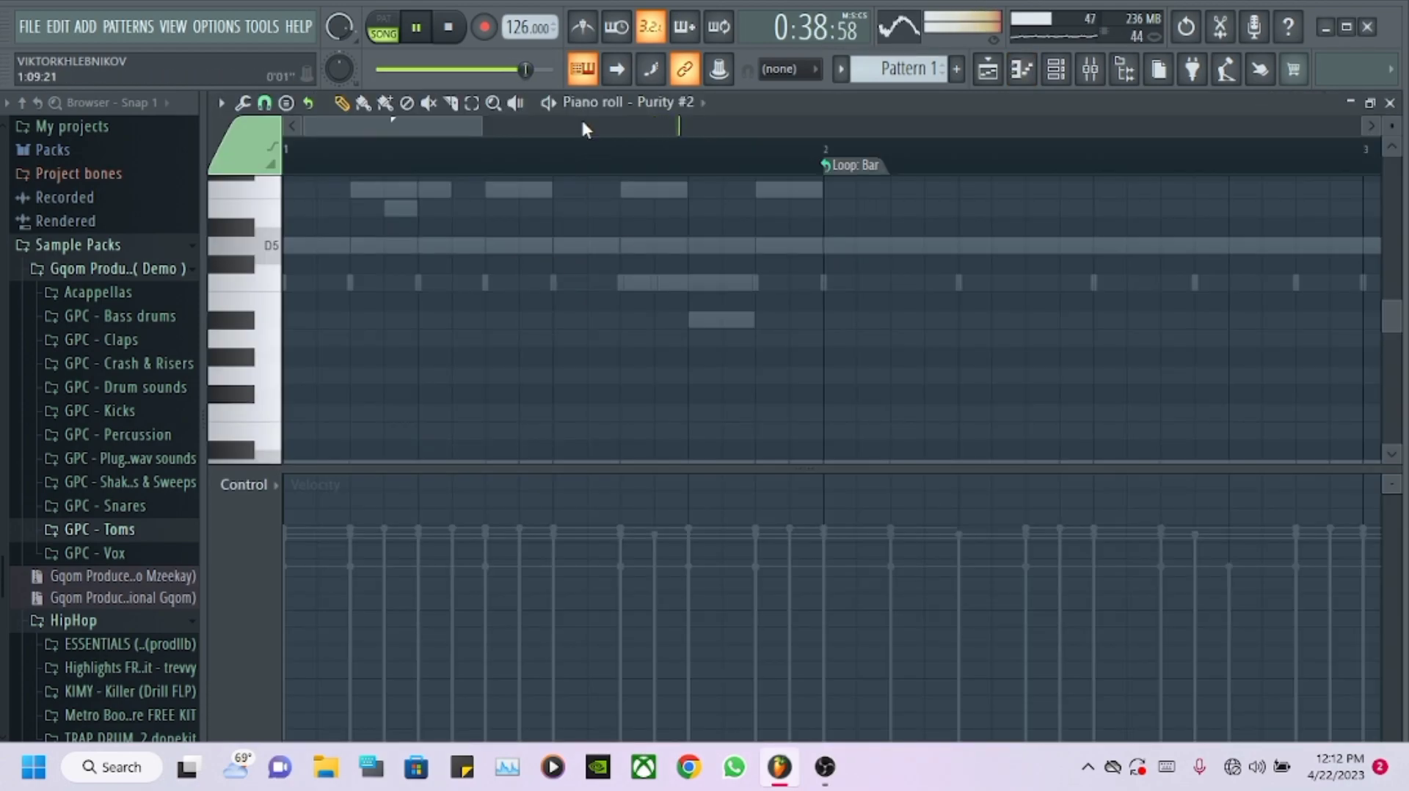
pyautogui.click(688, 246)
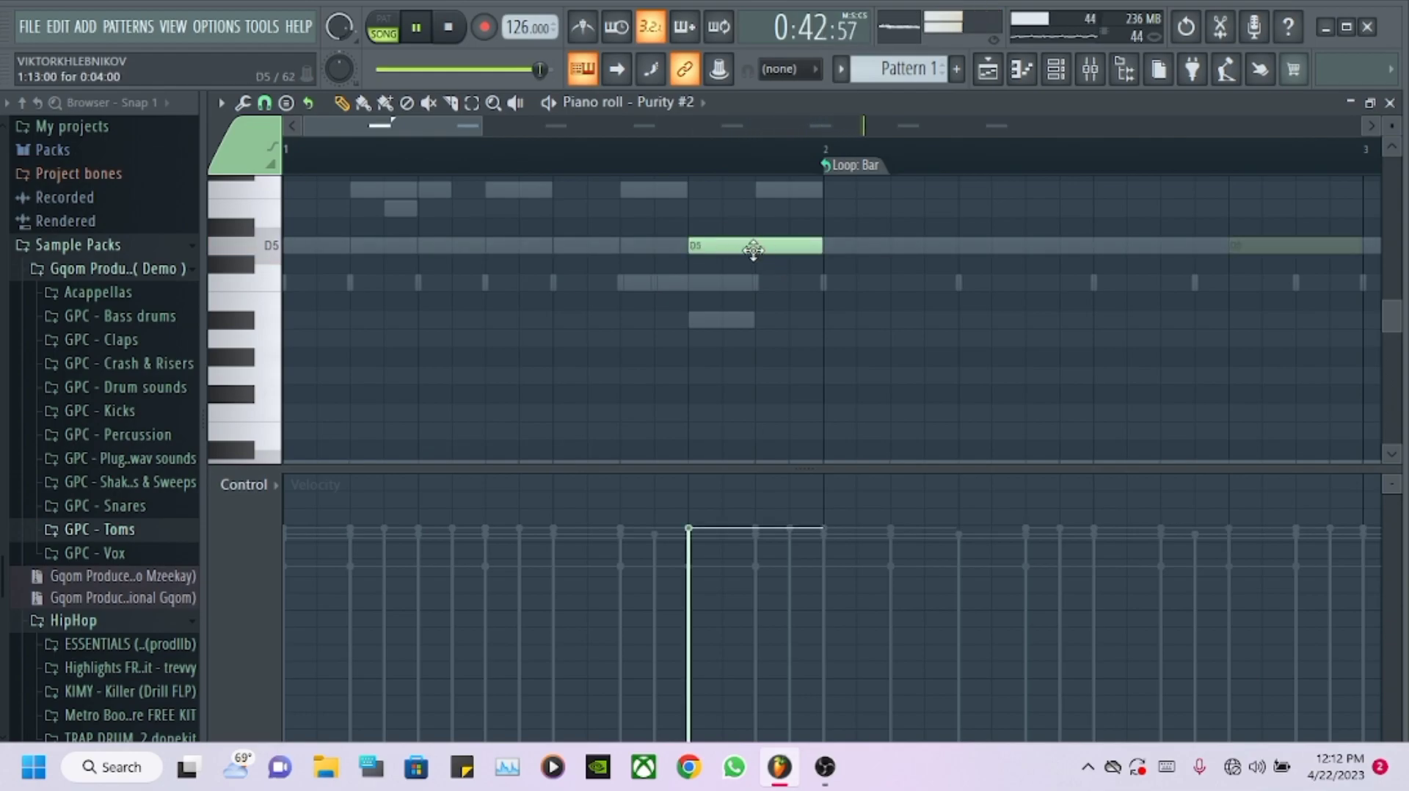
pyautogui.scroll(-3, 761, 258)
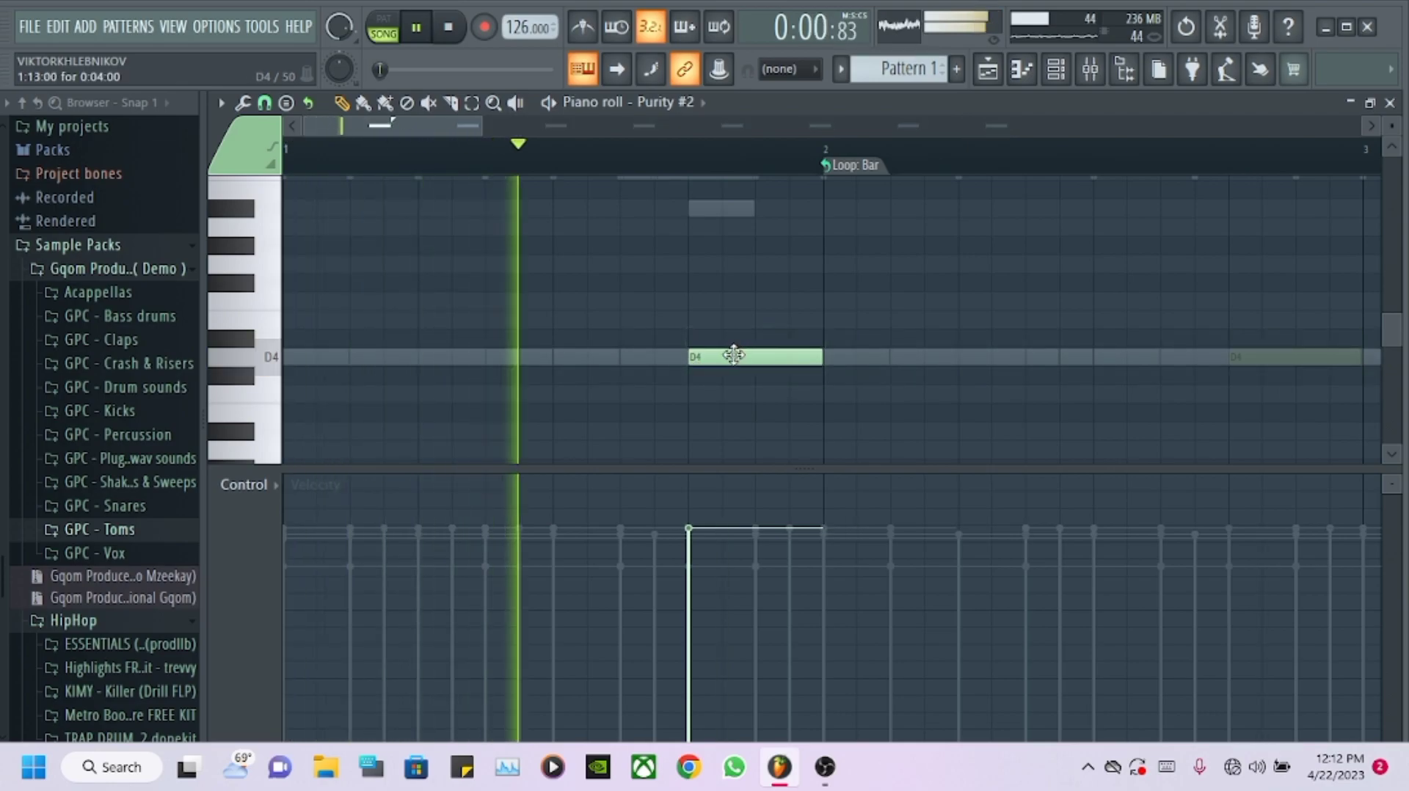
pyautogui.scroll(-4, 780, 164)
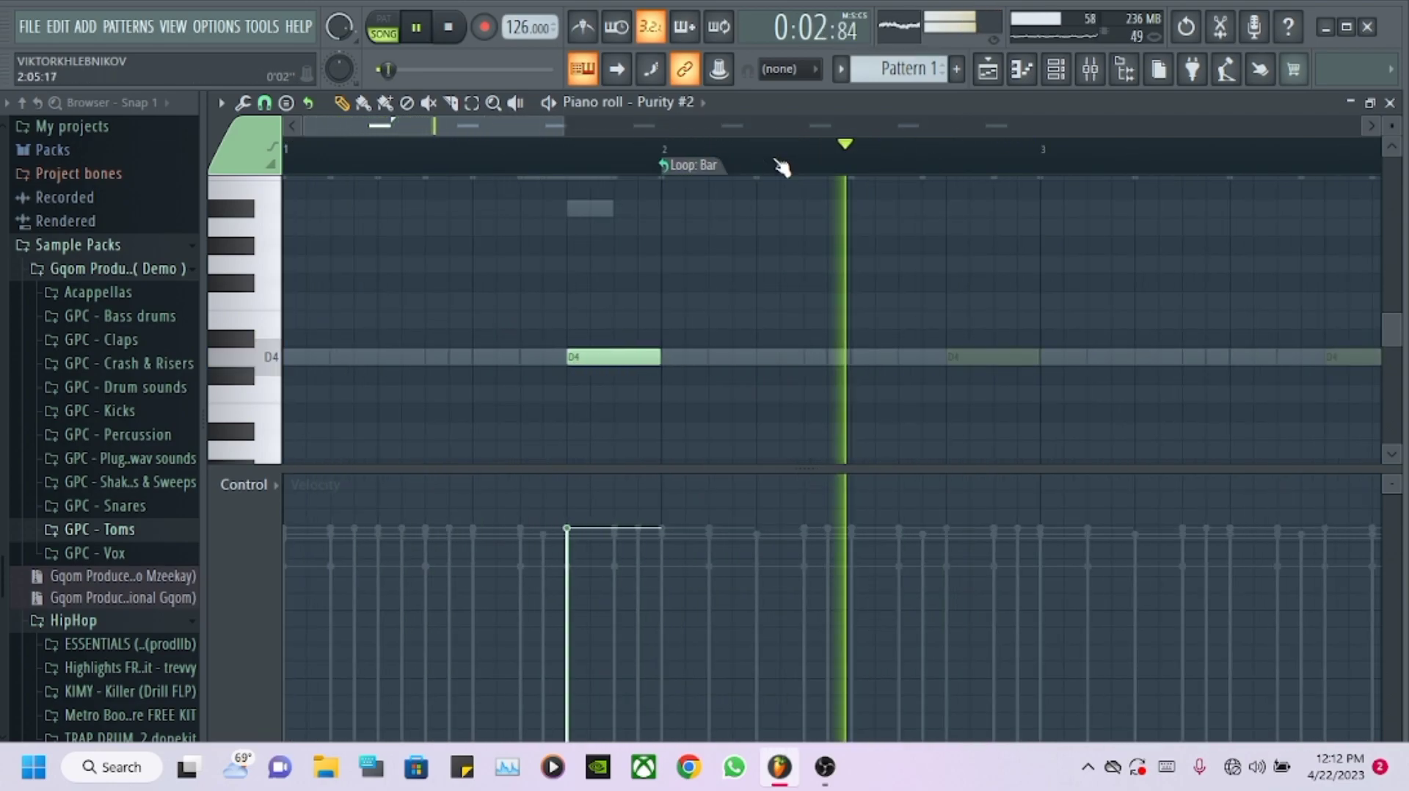
pyautogui.click(1123, 70)
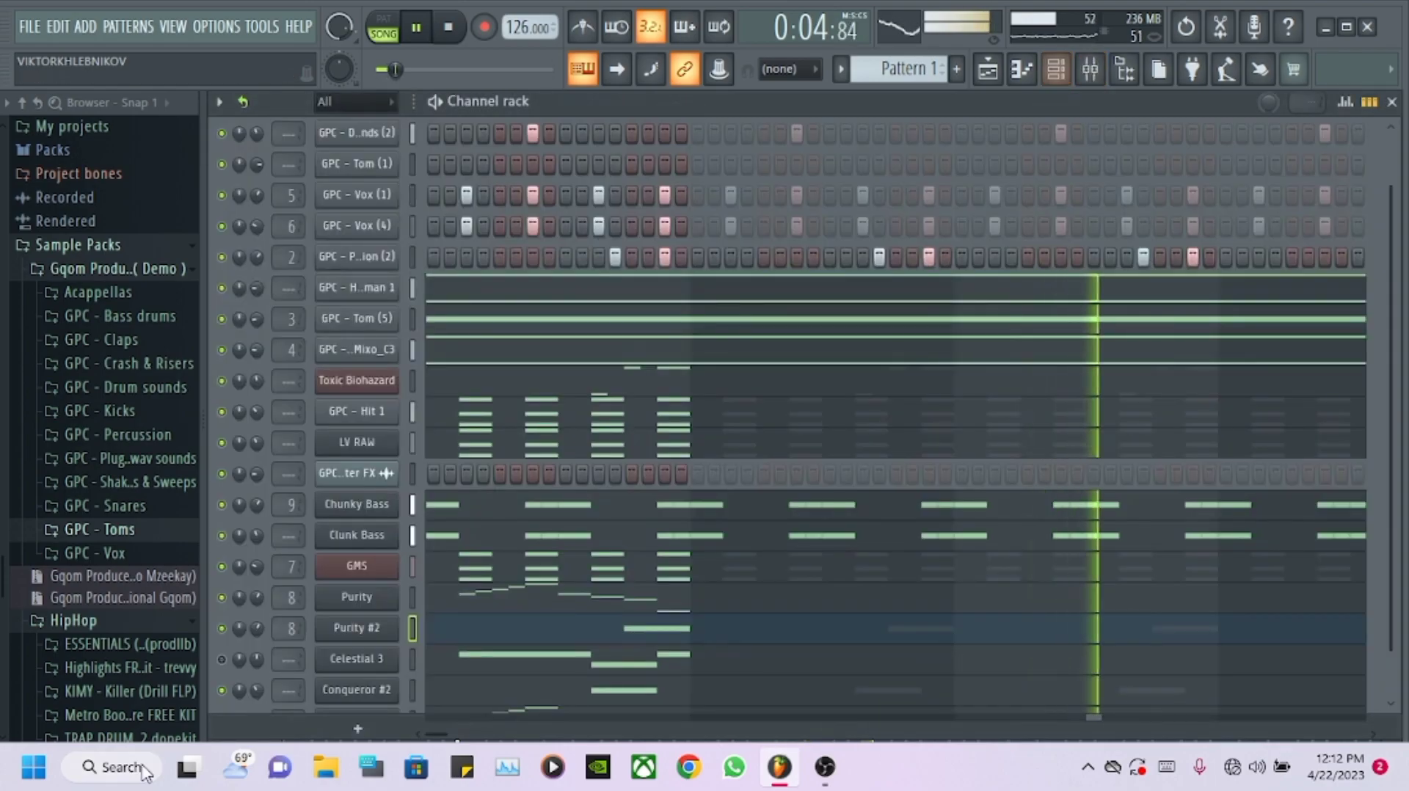
pyautogui.moveTo(253, 635); pyautogui.dragTo(252, 624)
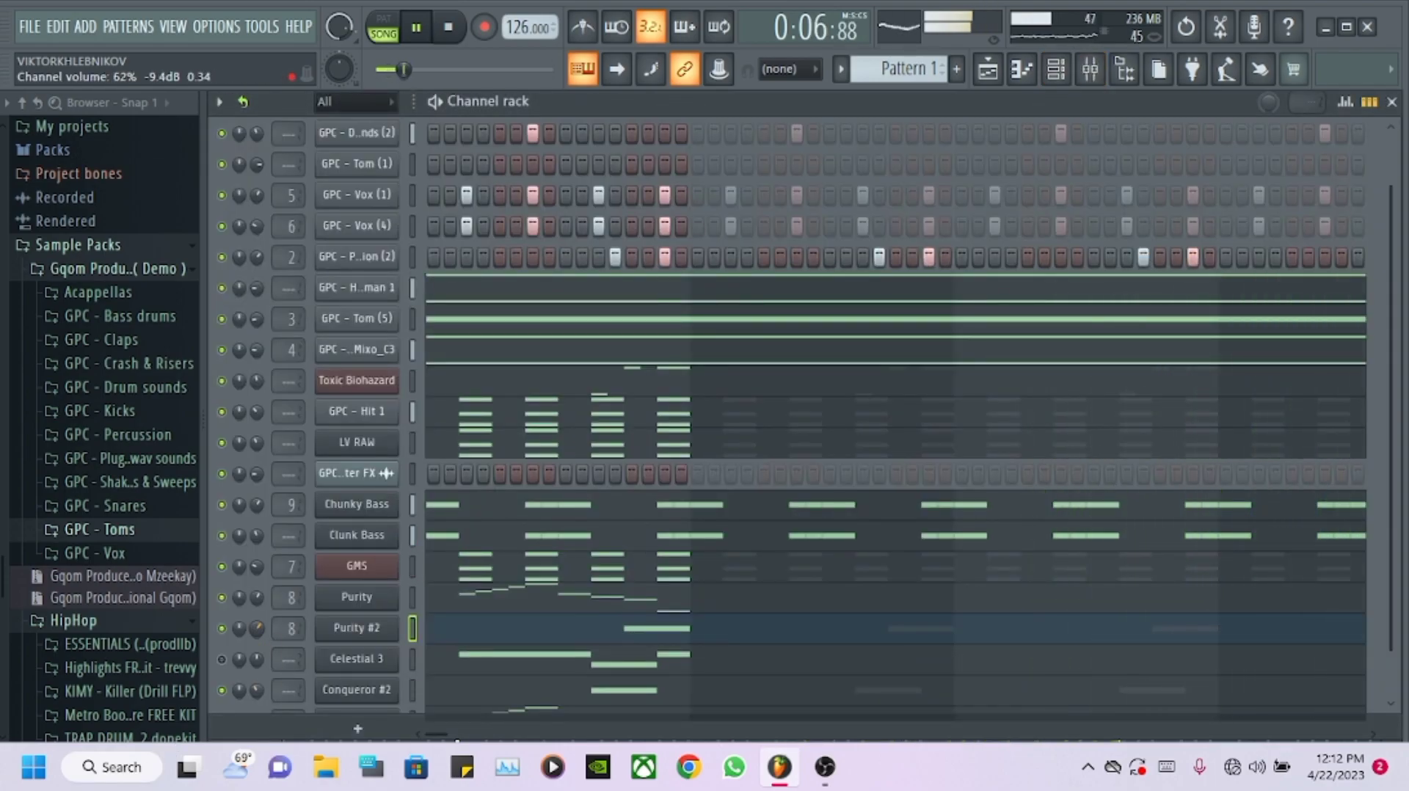
# - Mute the GMS channel and set the reFX Nexus channel volume to about 36%
pyautogui.scroll(2, 272, 160)
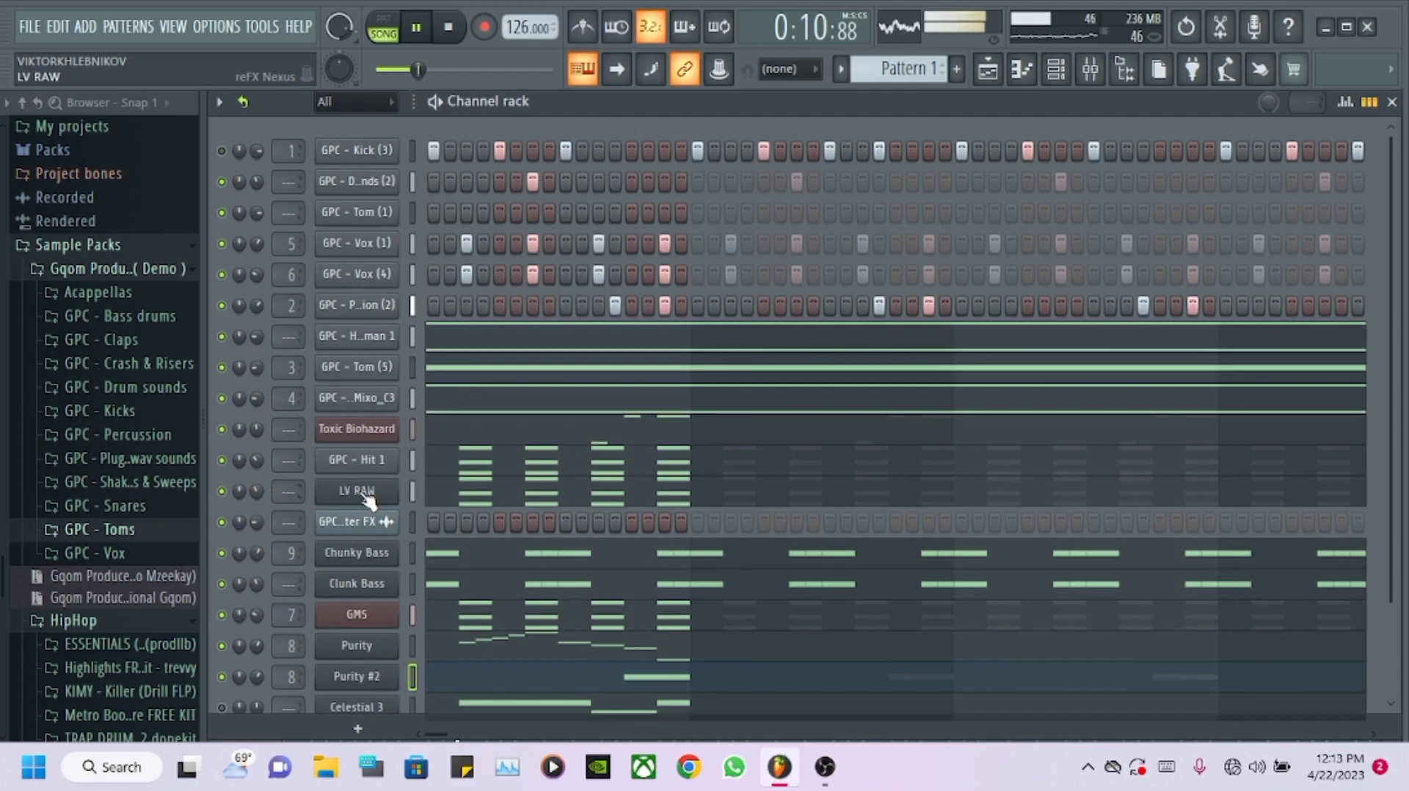
pyautogui.scroll(-3, 364, 514)
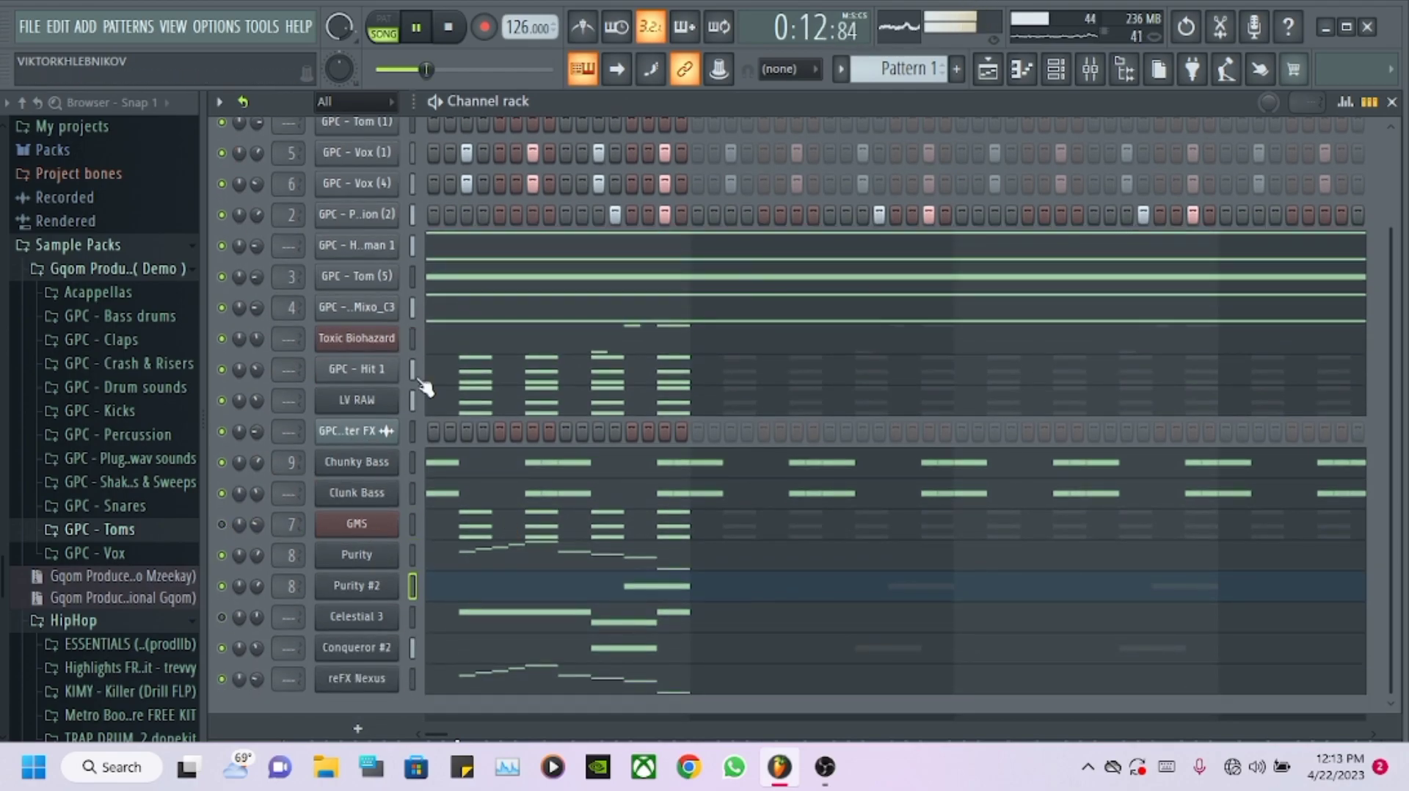
pyautogui.scroll(3, 455, 364)
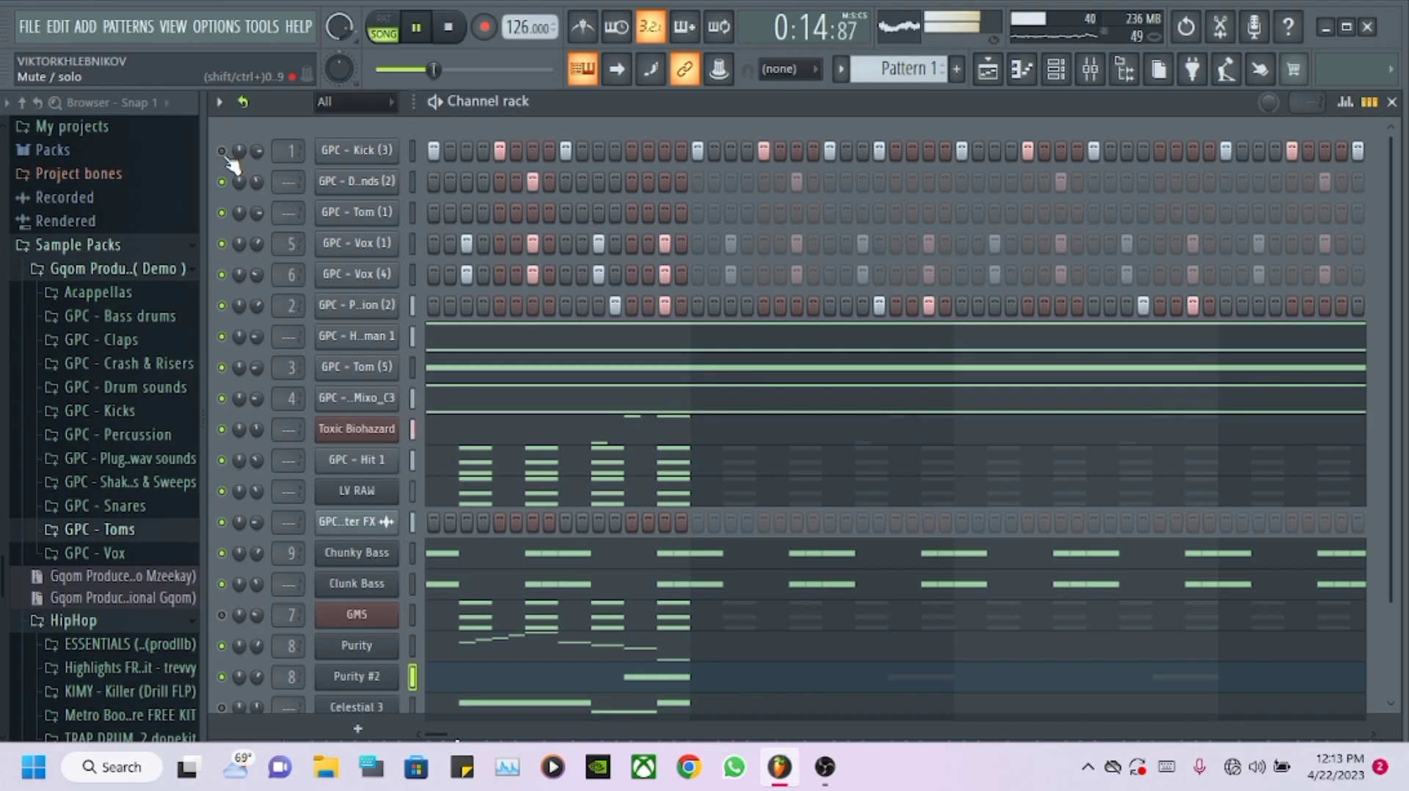
pyautogui.scroll(-3, 488, 466)
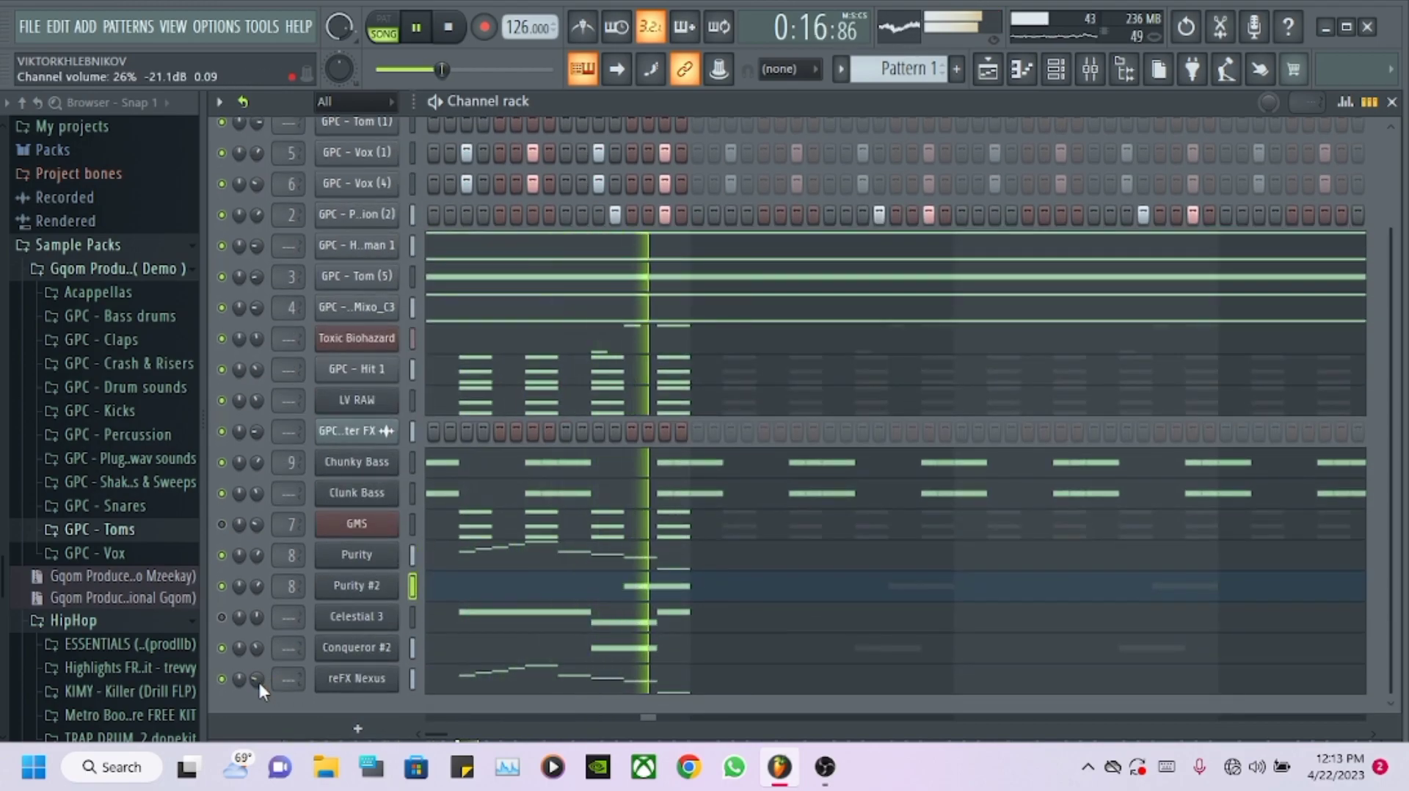
pyautogui.press('space')
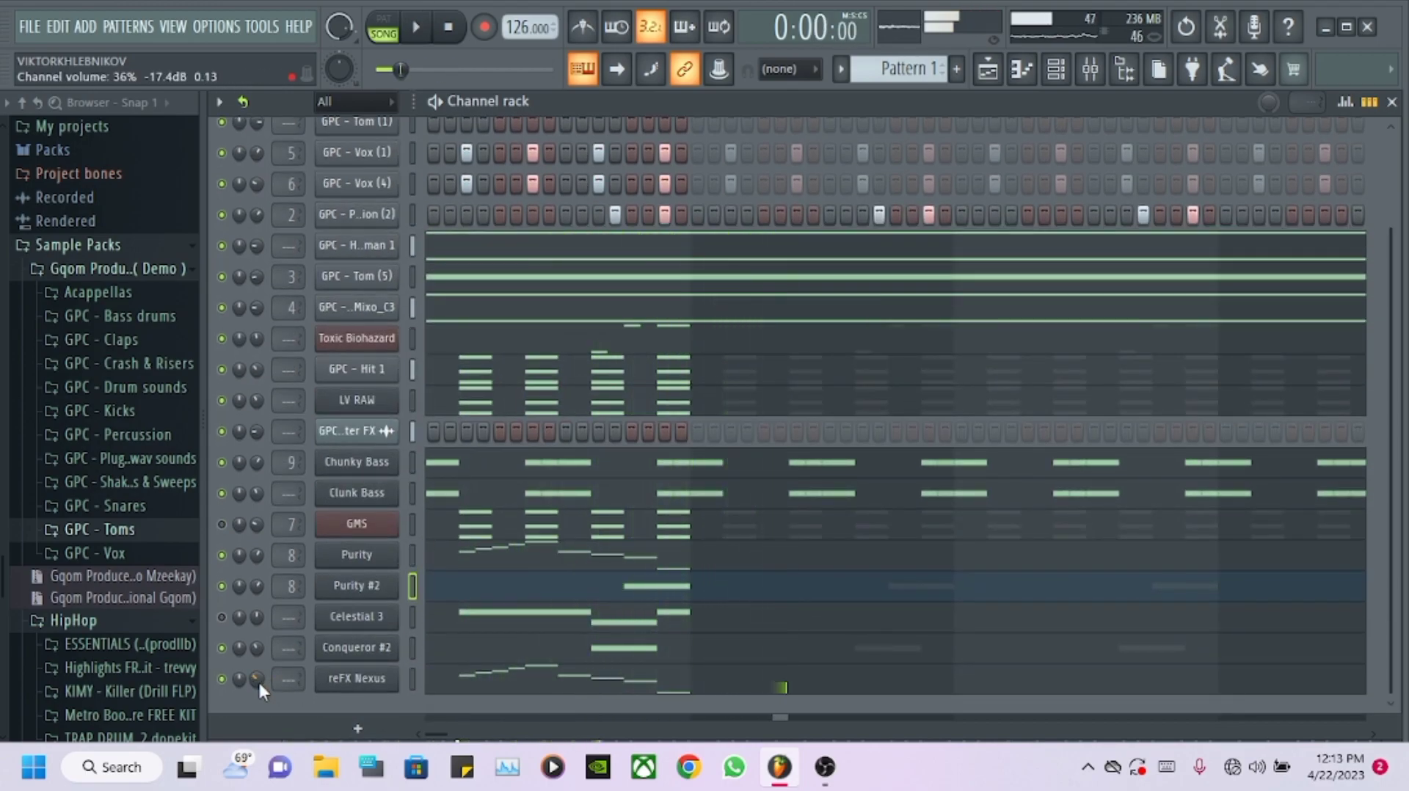
# - Check the reFX Nexus melody notes in the piano roll during playback and return to the channel rack
pyautogui.click(434, 686)
pyautogui.scroll(4, 258, 317)
pyautogui.press('space')
pyautogui.scroll(1, 286, 253)
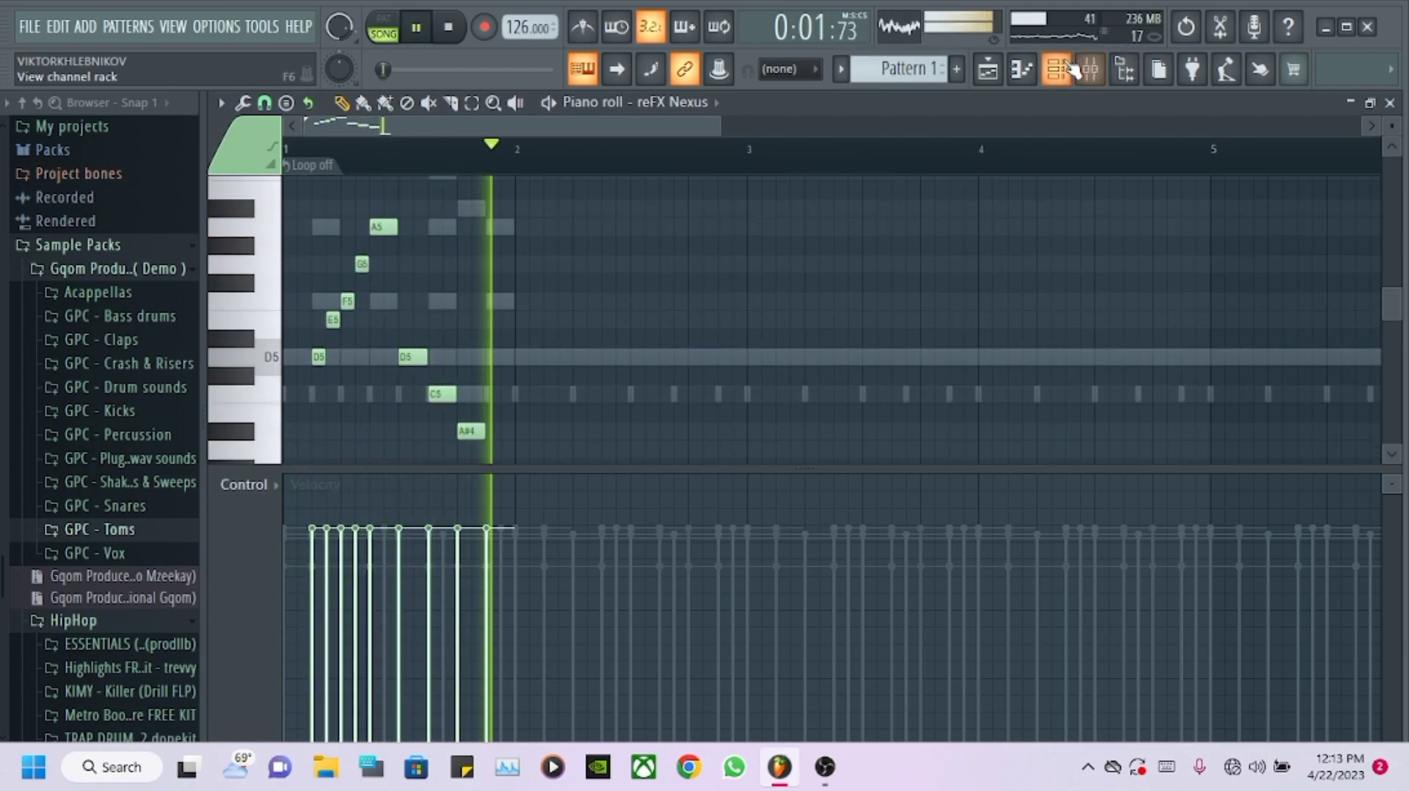
pyautogui.click(1071, 69)
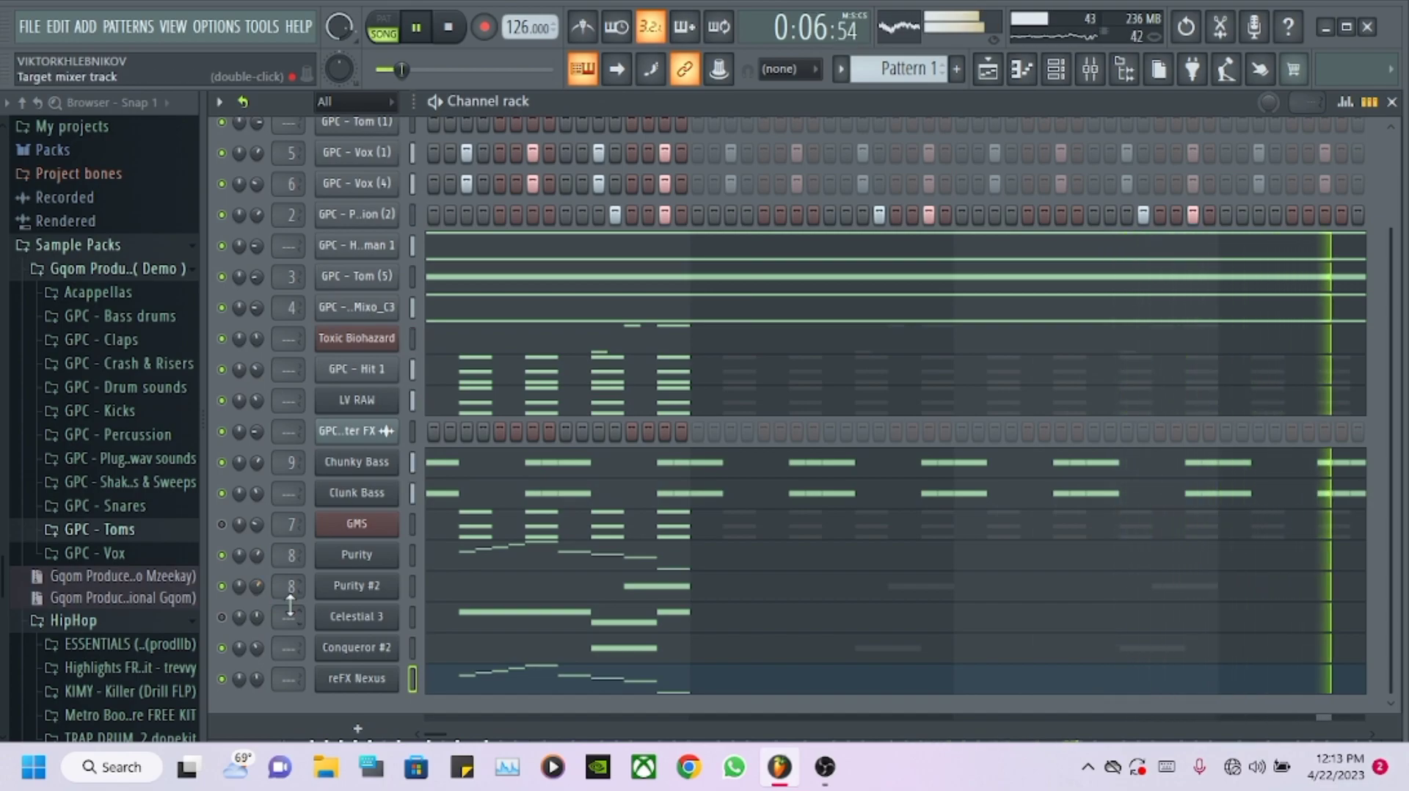
# - Route the Conqueror #2 channel to mixer track 10
pyautogui.click(345, 648)
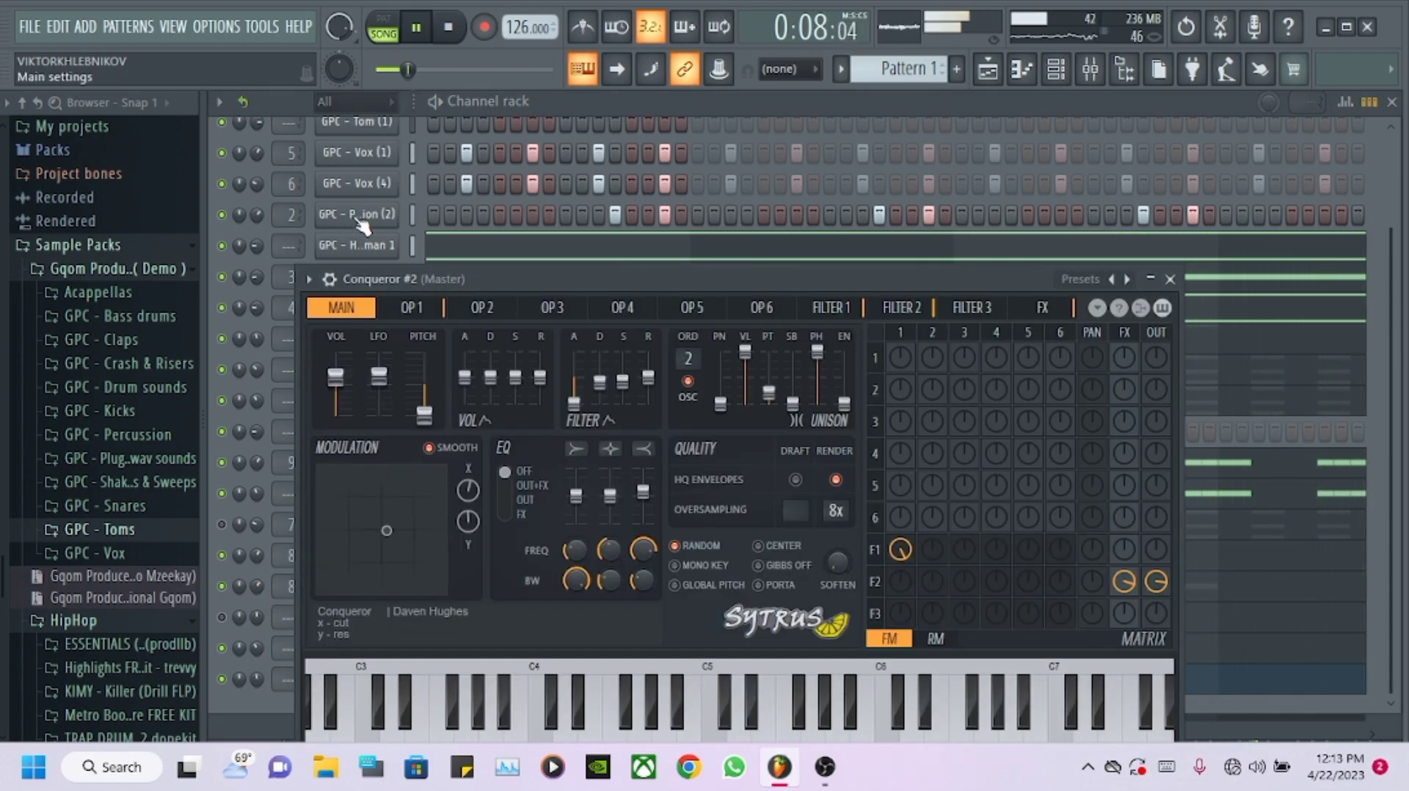
pyautogui.click(311, 284)
pyautogui.moveTo(465, 300)
pyautogui.click(741, 342)
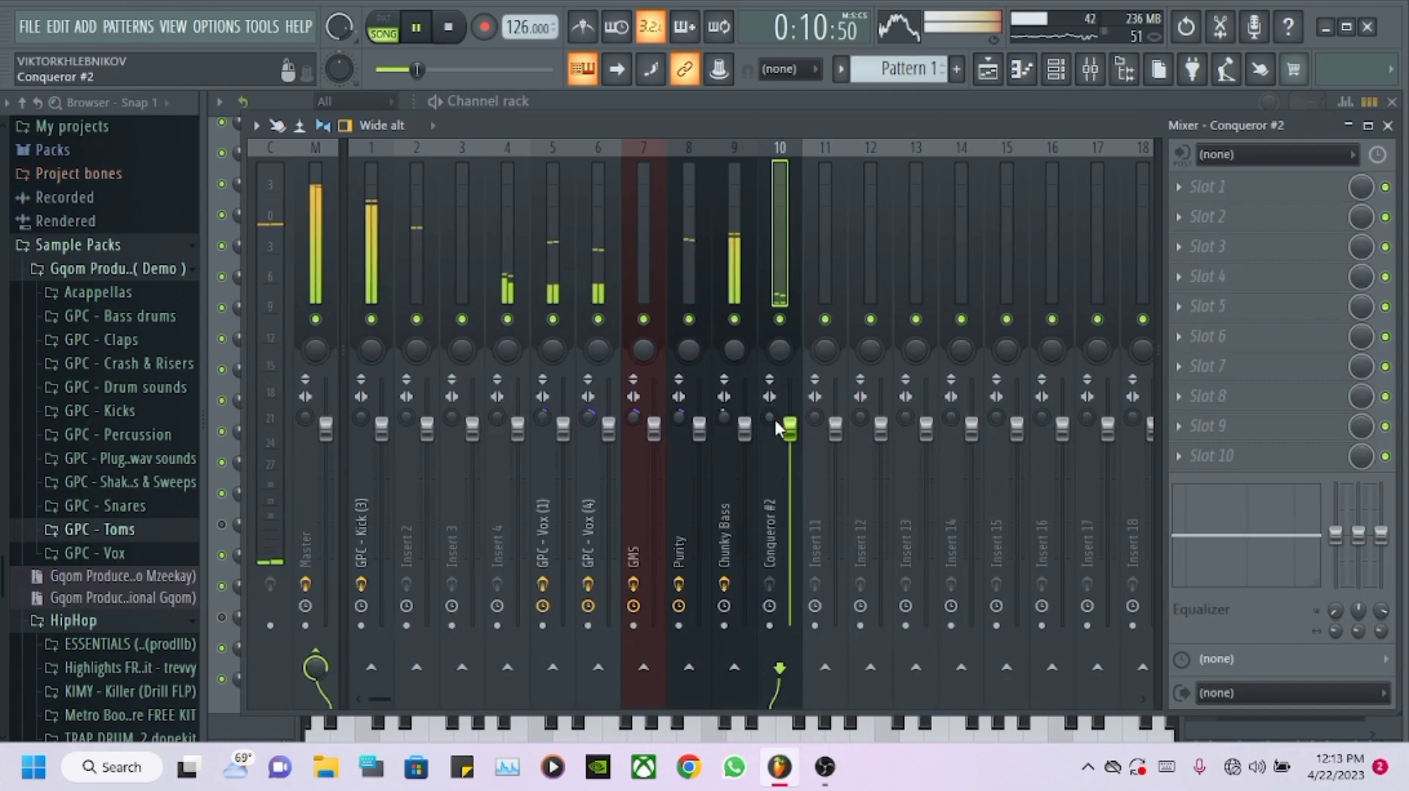
# - Add Fruity Parametric EQ 2 in slot 1 with the 30Hz + 18kHz cut preset, raising the low cut and lowering the high cut to about 6.4 kHz
pyautogui.click(1272, 187)
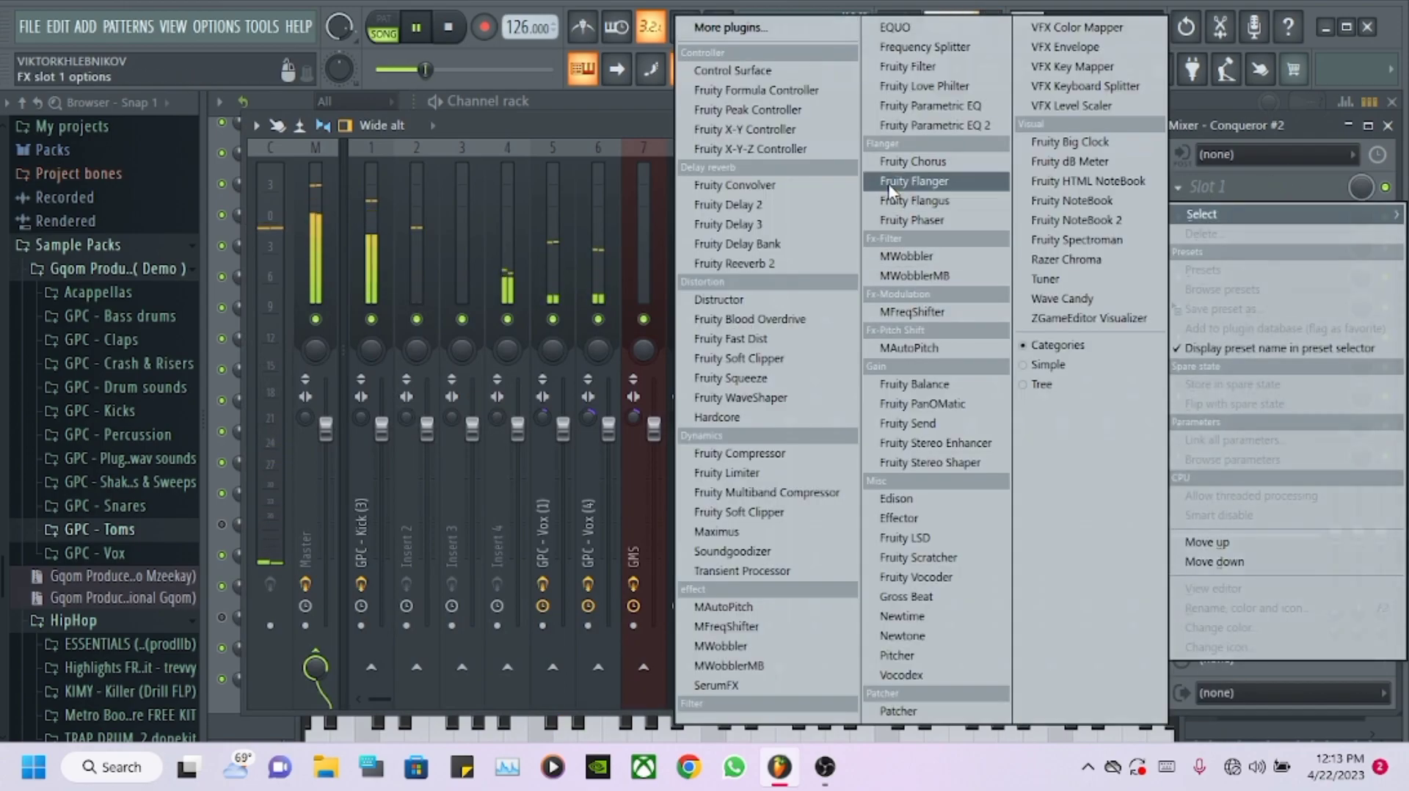
pyautogui.click(934, 125)
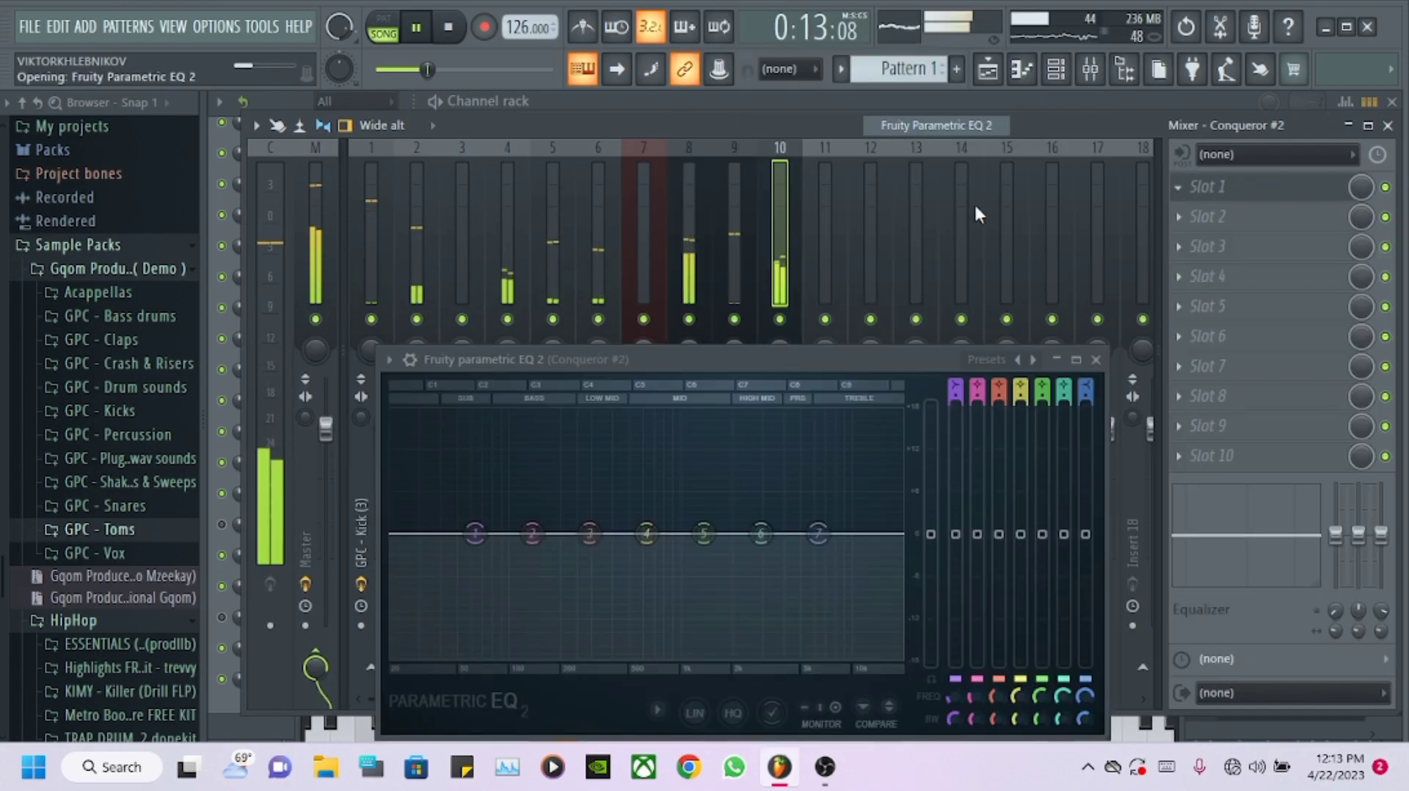
pyautogui.click(1033, 360)
pyautogui.click(1064, 473)
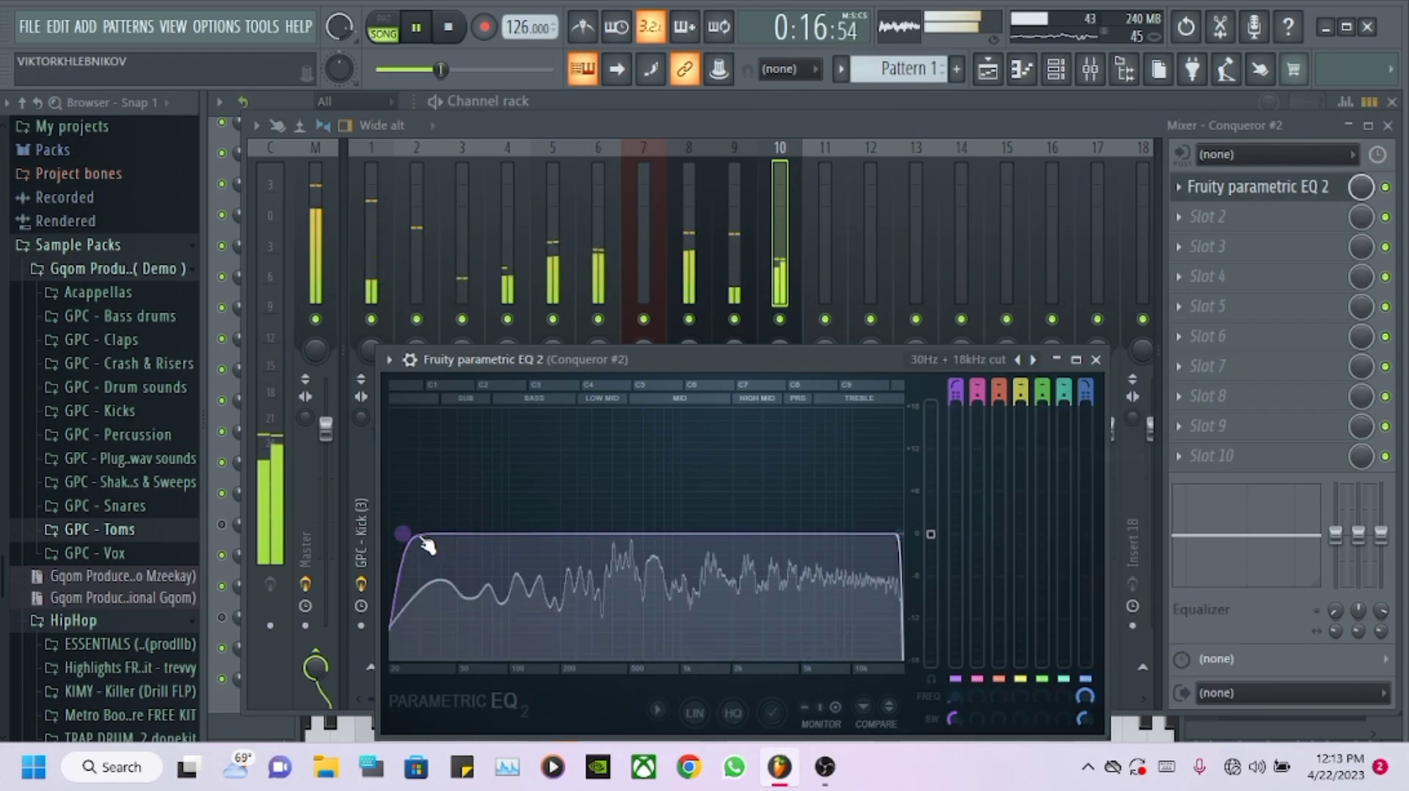
pyautogui.moveTo(424, 541); pyautogui.dragTo(493, 533)
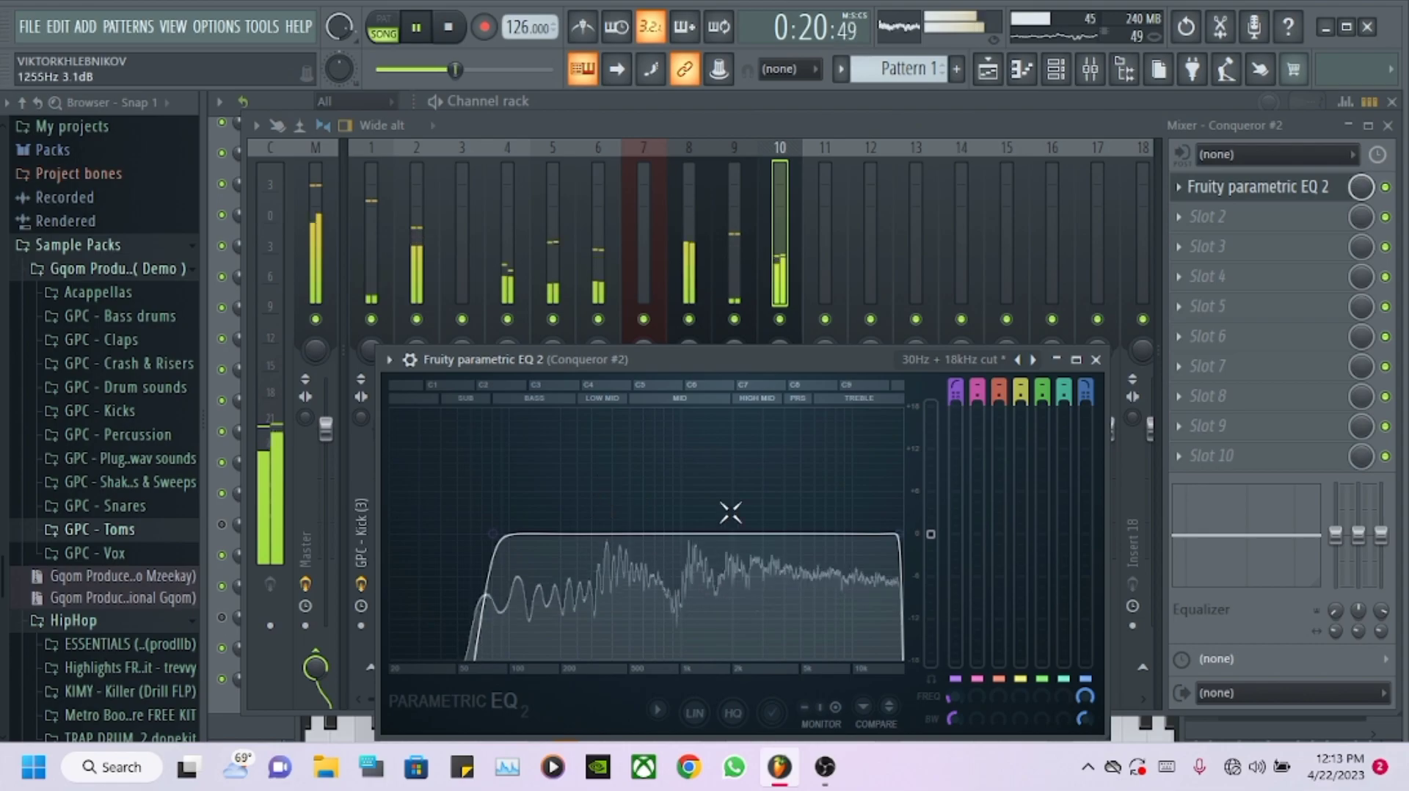
pyautogui.moveTo(902, 533); pyautogui.dragTo(827, 542)
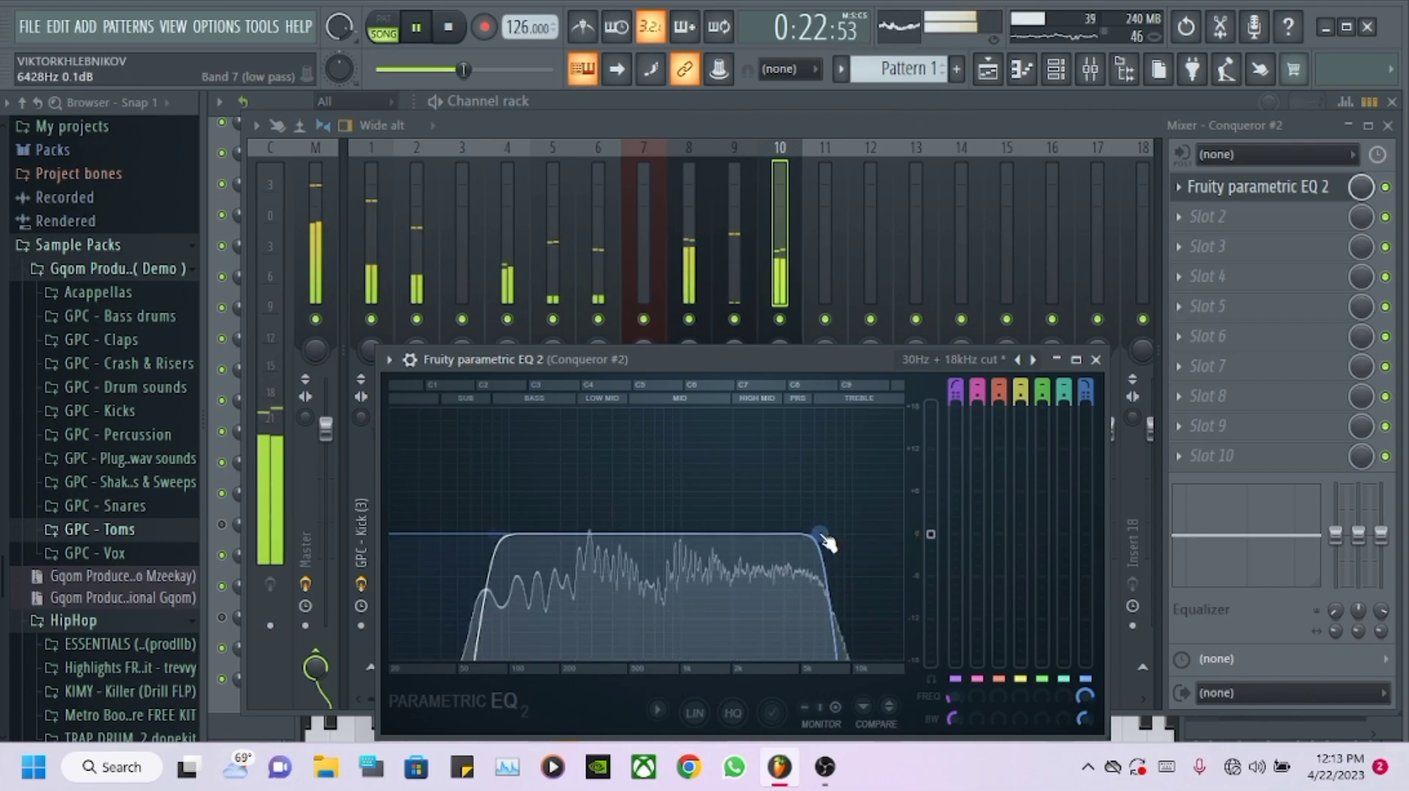
# - Add Fruity Reeverb 2 in slot 2 of the Conqueror #2 mixer track
pyautogui.click(1207, 218)
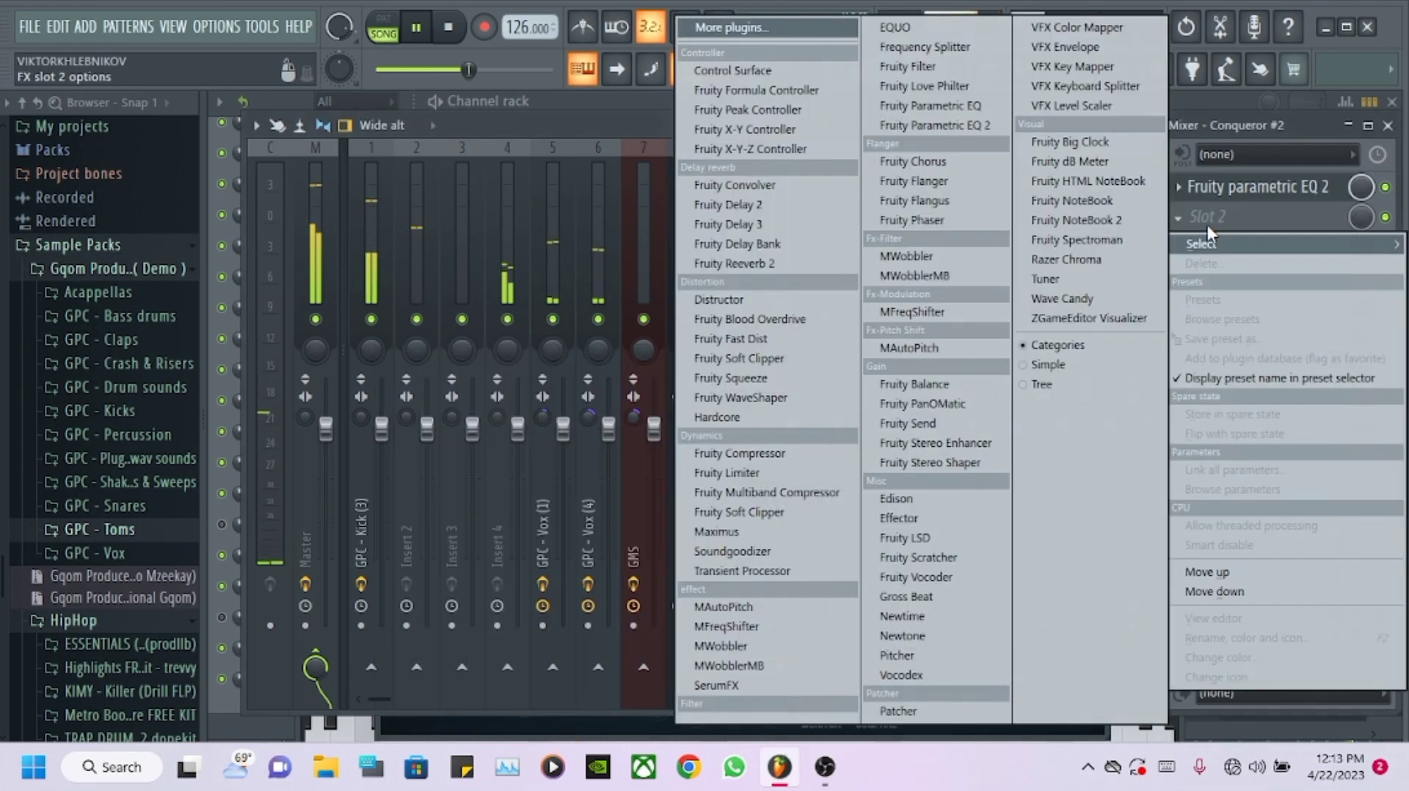
pyautogui.click(734, 263)
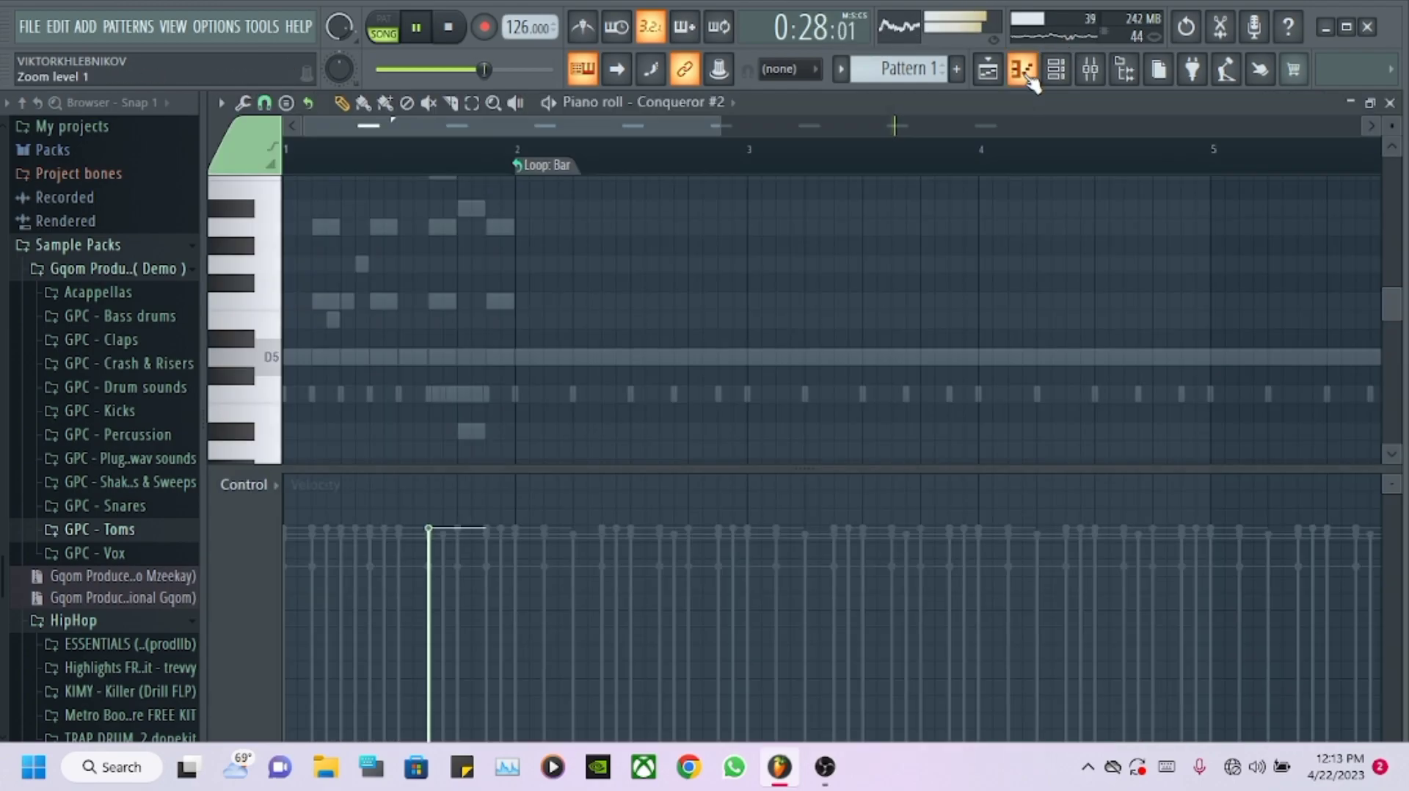
# - Try the Conqueror #2 D4 note at step 7, move it back to step 11 and return to the channel rack
pyautogui.click(1022, 68)
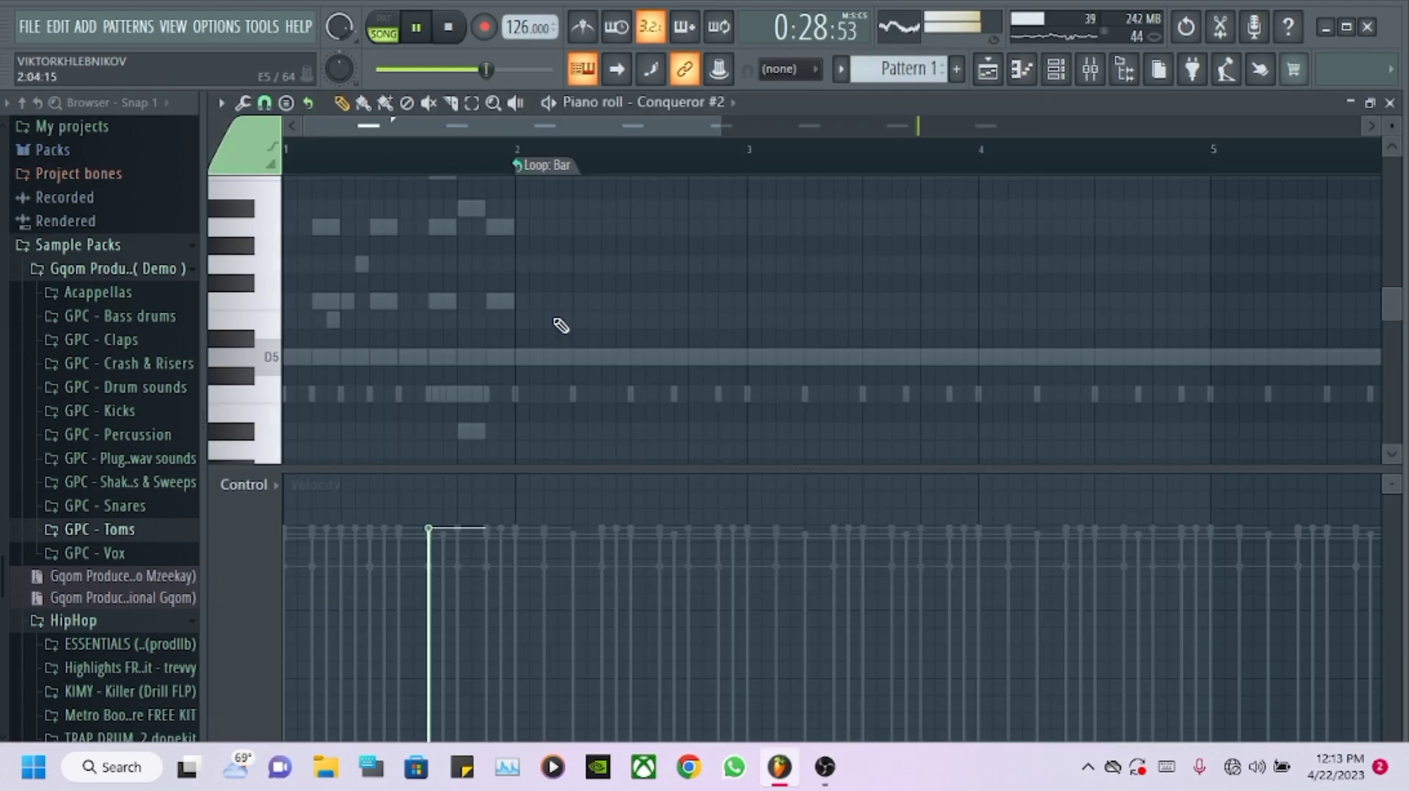
pyautogui.scroll(-6, 542, 312)
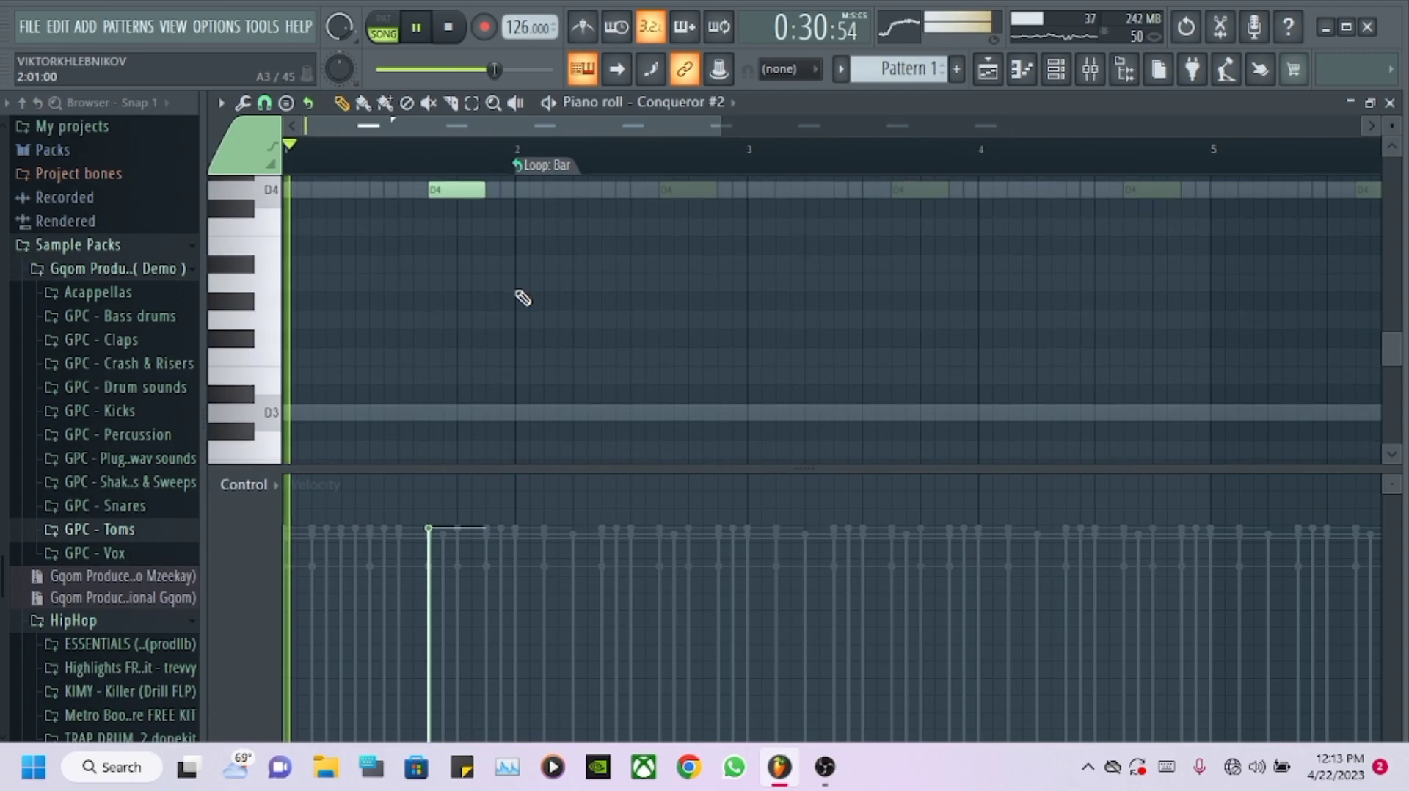
pyautogui.scroll(3, 523, 297)
pyautogui.scroll(4, 359, 160)
pyautogui.moveTo(568, 299); pyautogui.dragTo(413, 305)
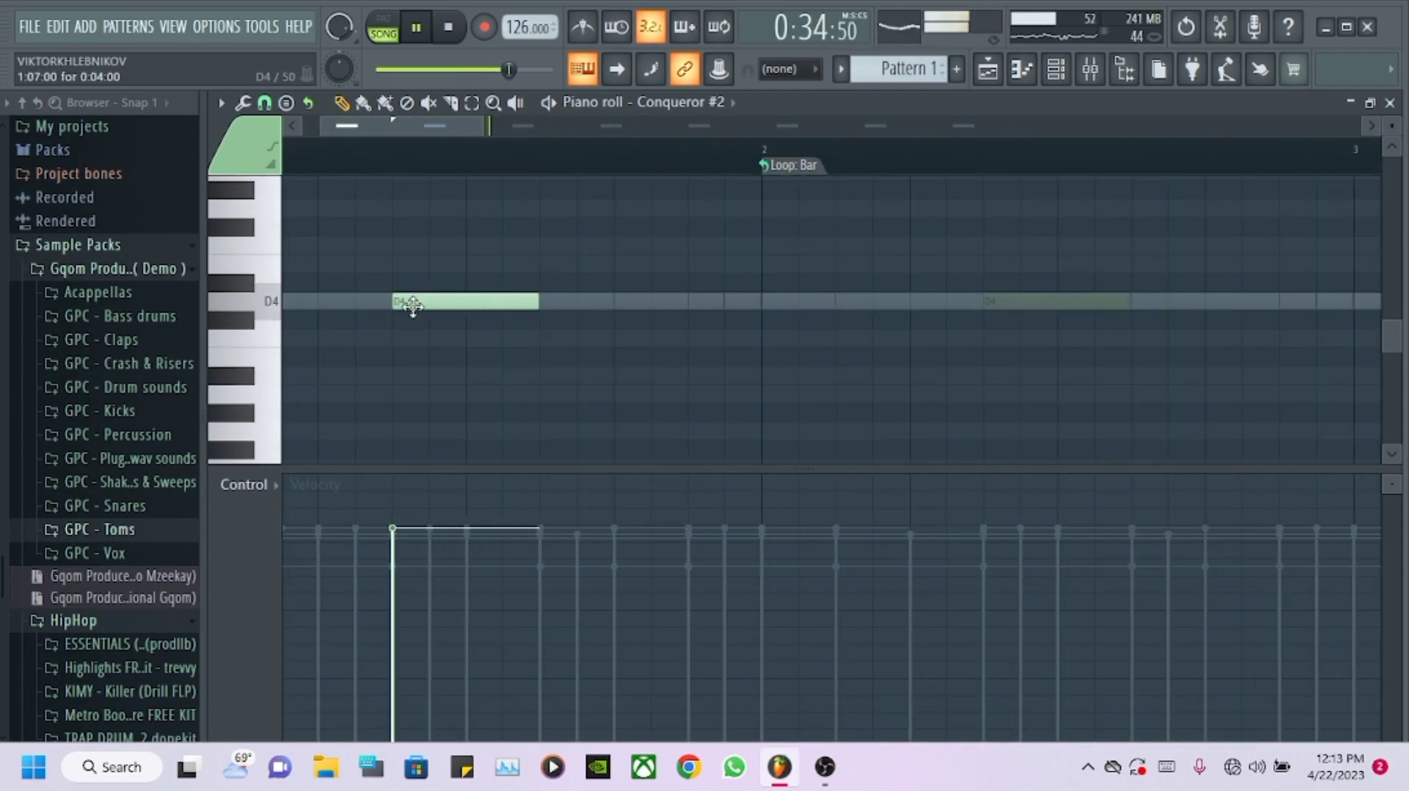
pyautogui.moveTo(538, 300); pyautogui.dragTo(615, 300)
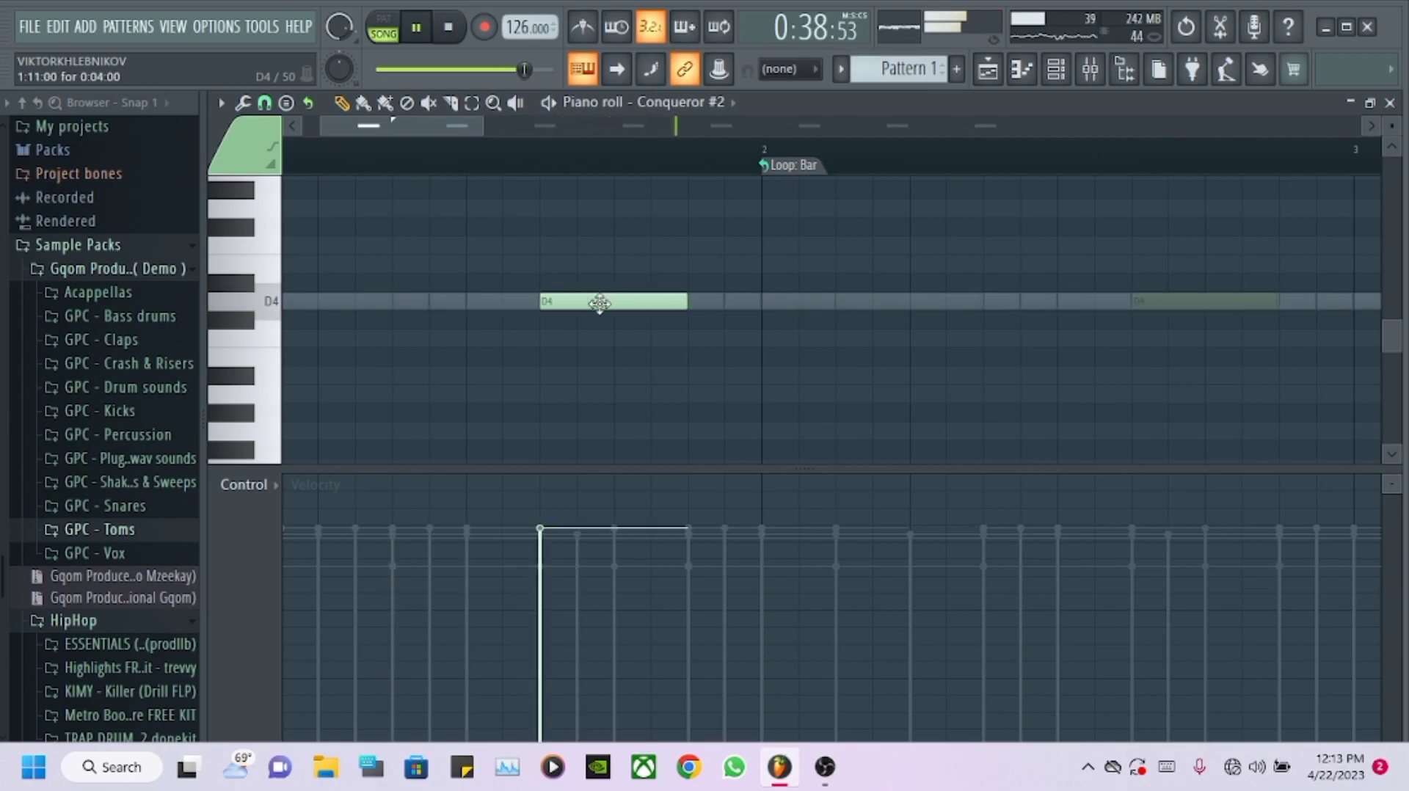
pyautogui.scroll(1, 544, 171)
pyautogui.scroll(-5, 547, 164)
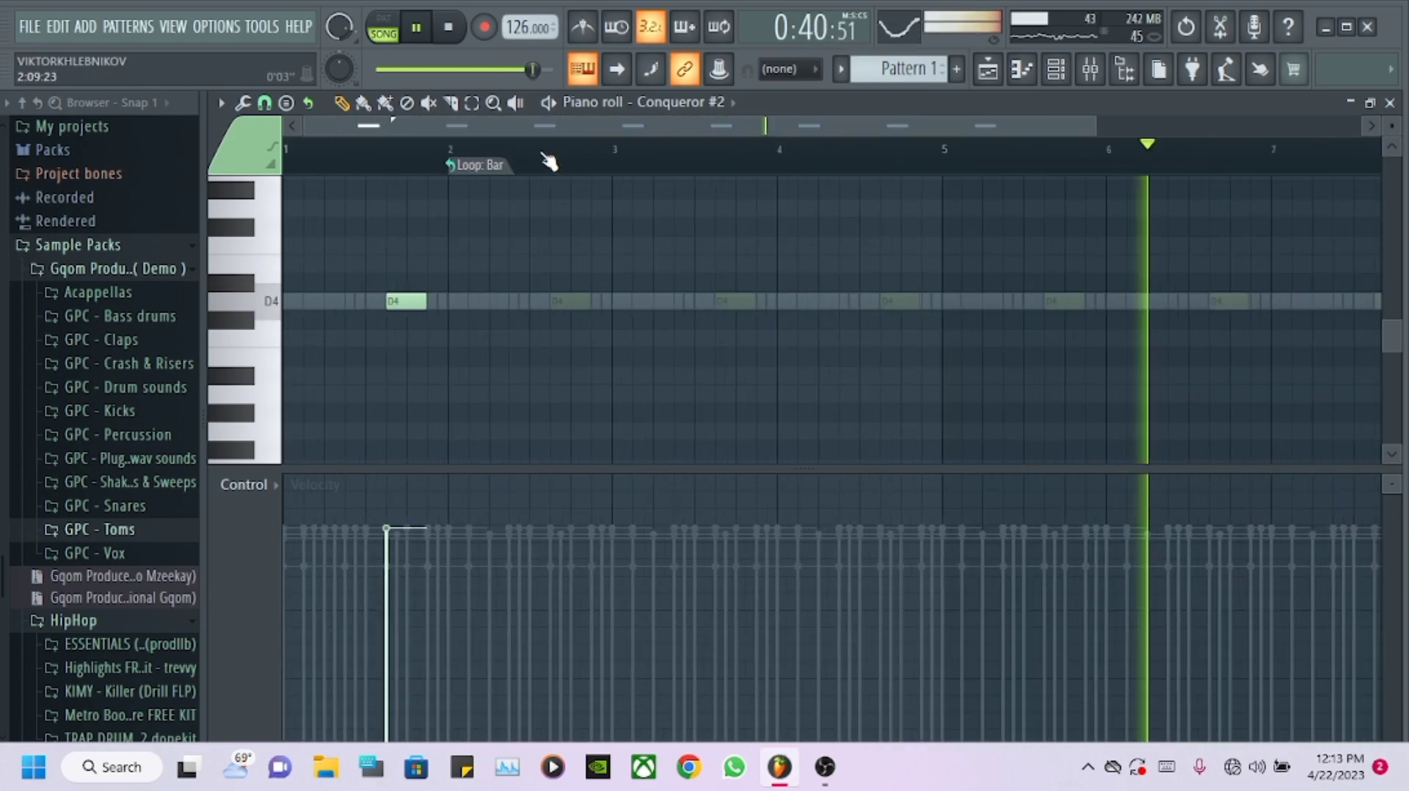
pyautogui.click(1120, 70)
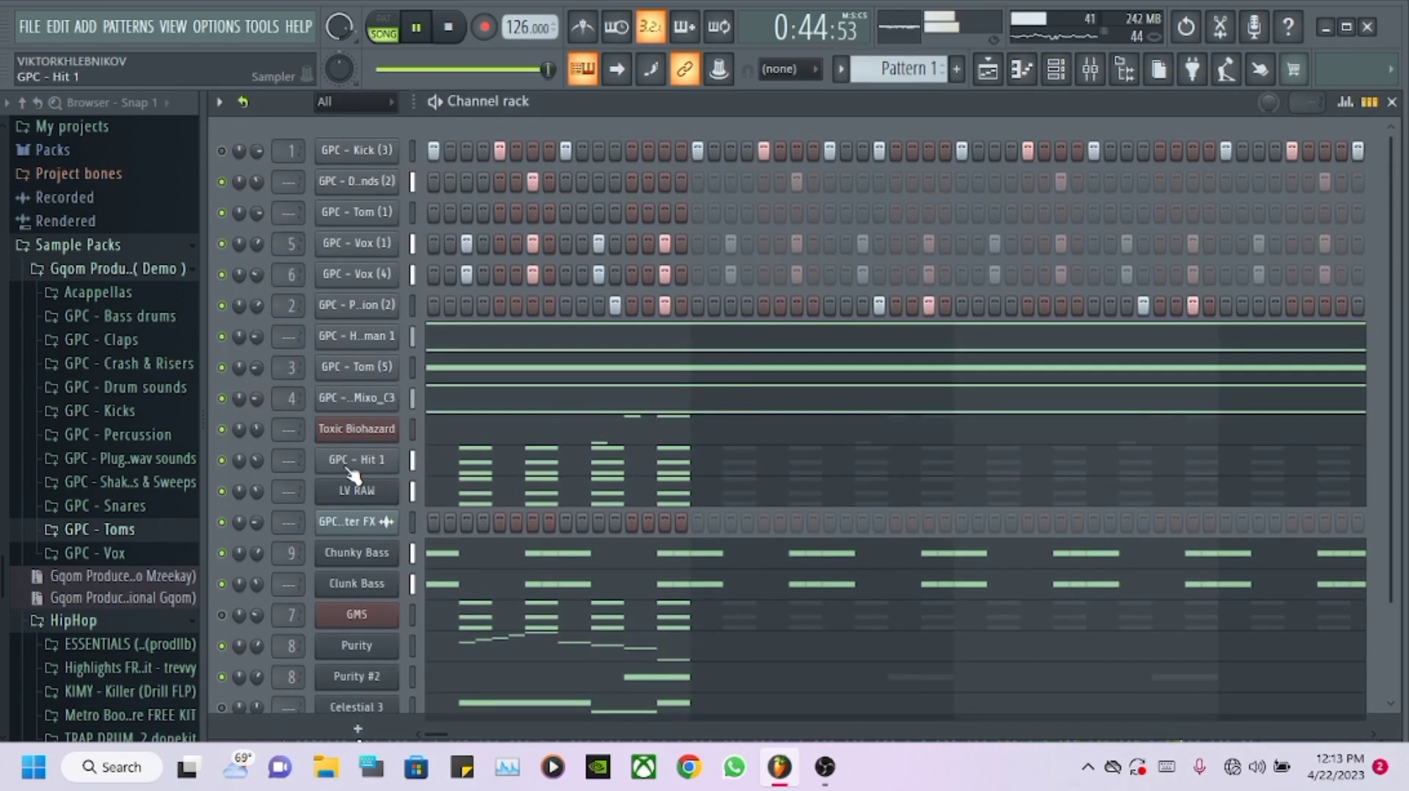
# - Add the GPC - Tom (4) sample as a channel below GPC - Kick (3) and turn off its loop
pyautogui.click(141, 531)
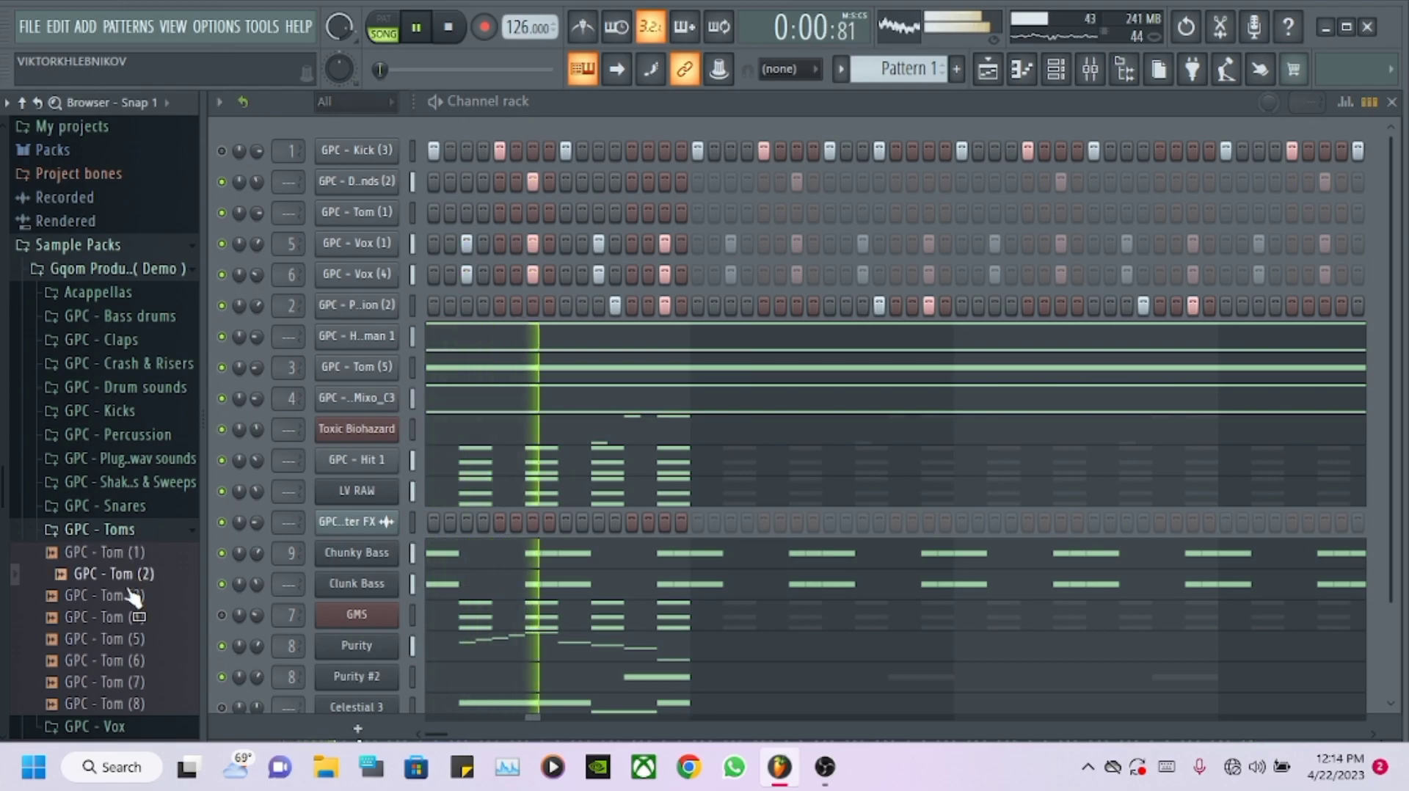
pyautogui.moveTo(132, 628); pyautogui.dragTo(341, 167)
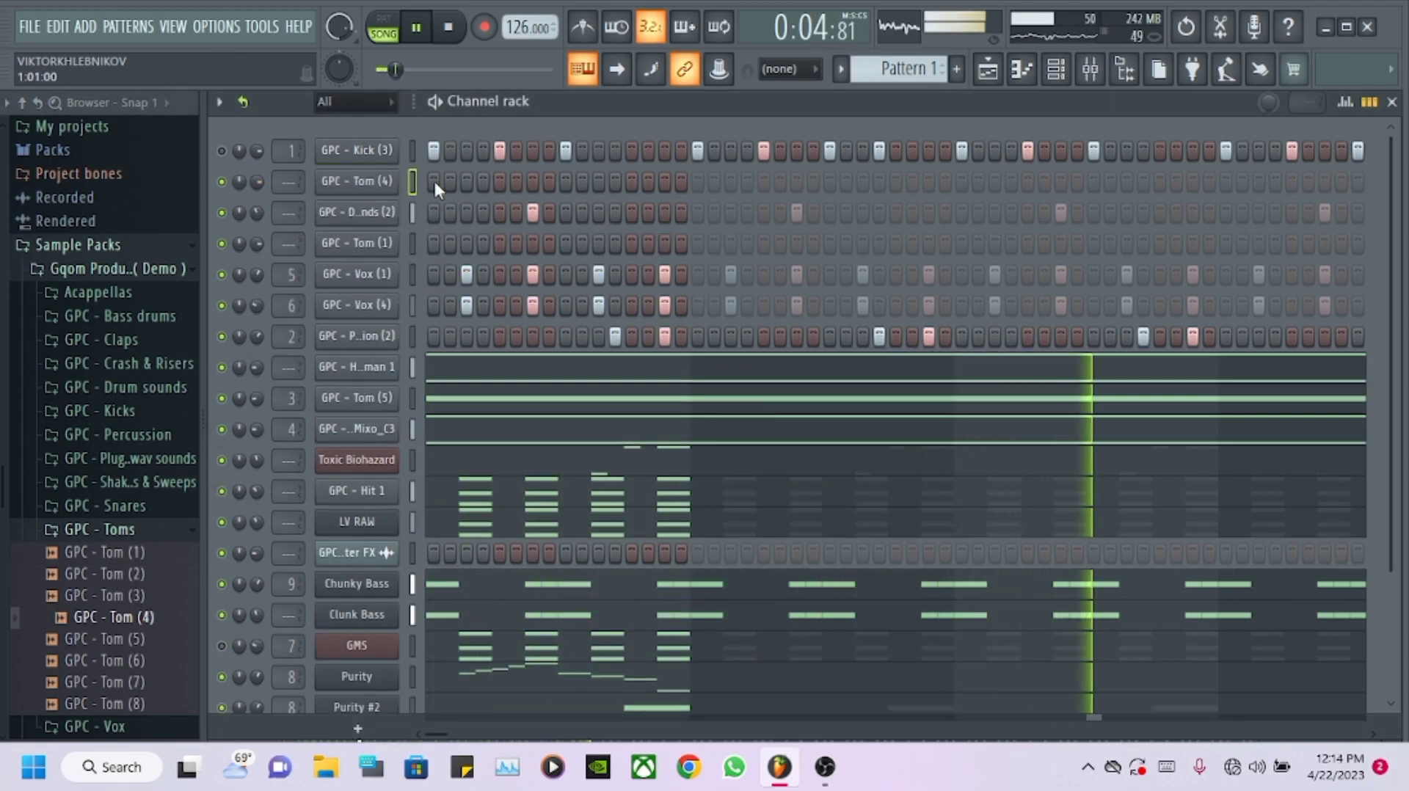
pyautogui.rightClick(396, 180)
pyautogui.click(456, 185)
pyautogui.rightClick(409, 166)
pyautogui.press('Escape')
pyautogui.click(431, 165)
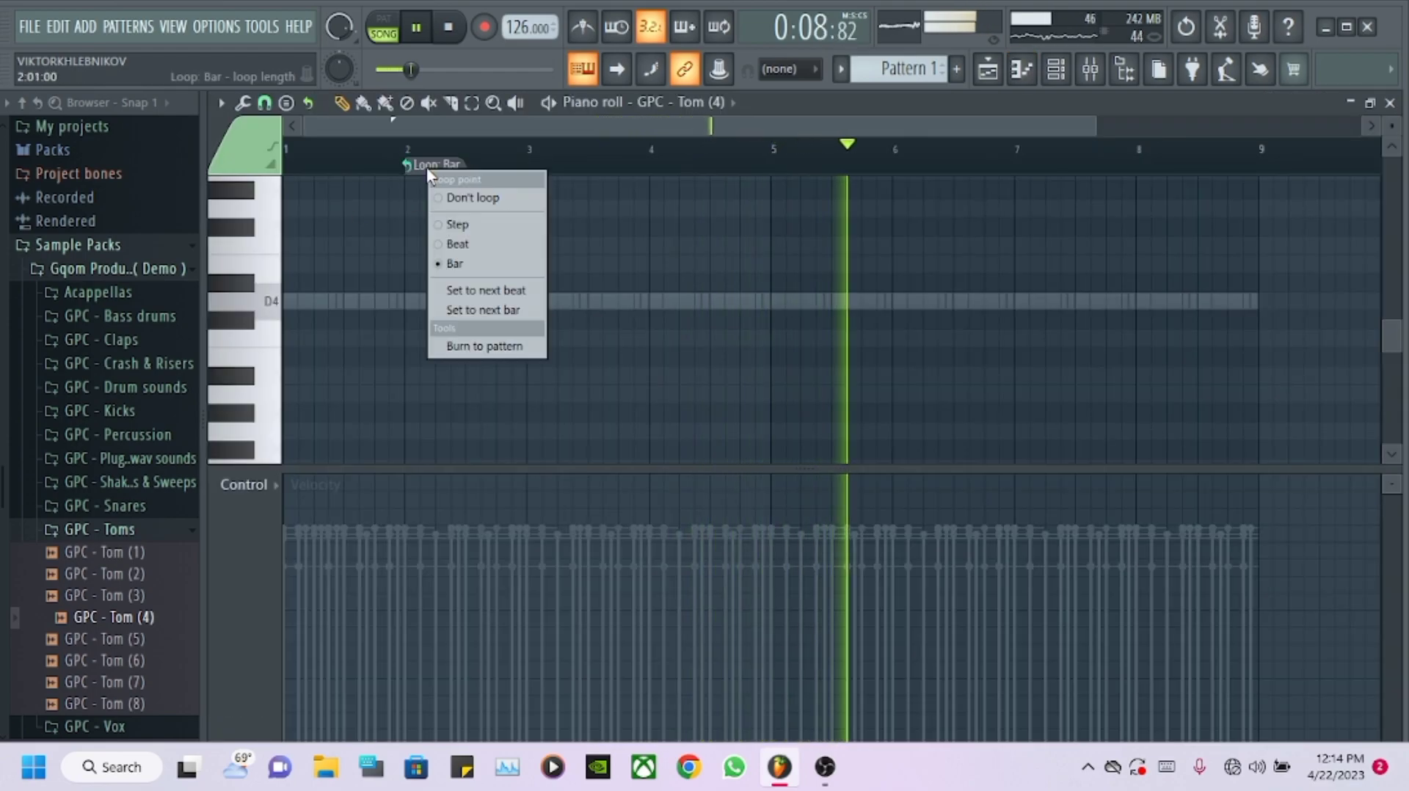
pyautogui.click(455, 193)
pyautogui.click(1056, 69)
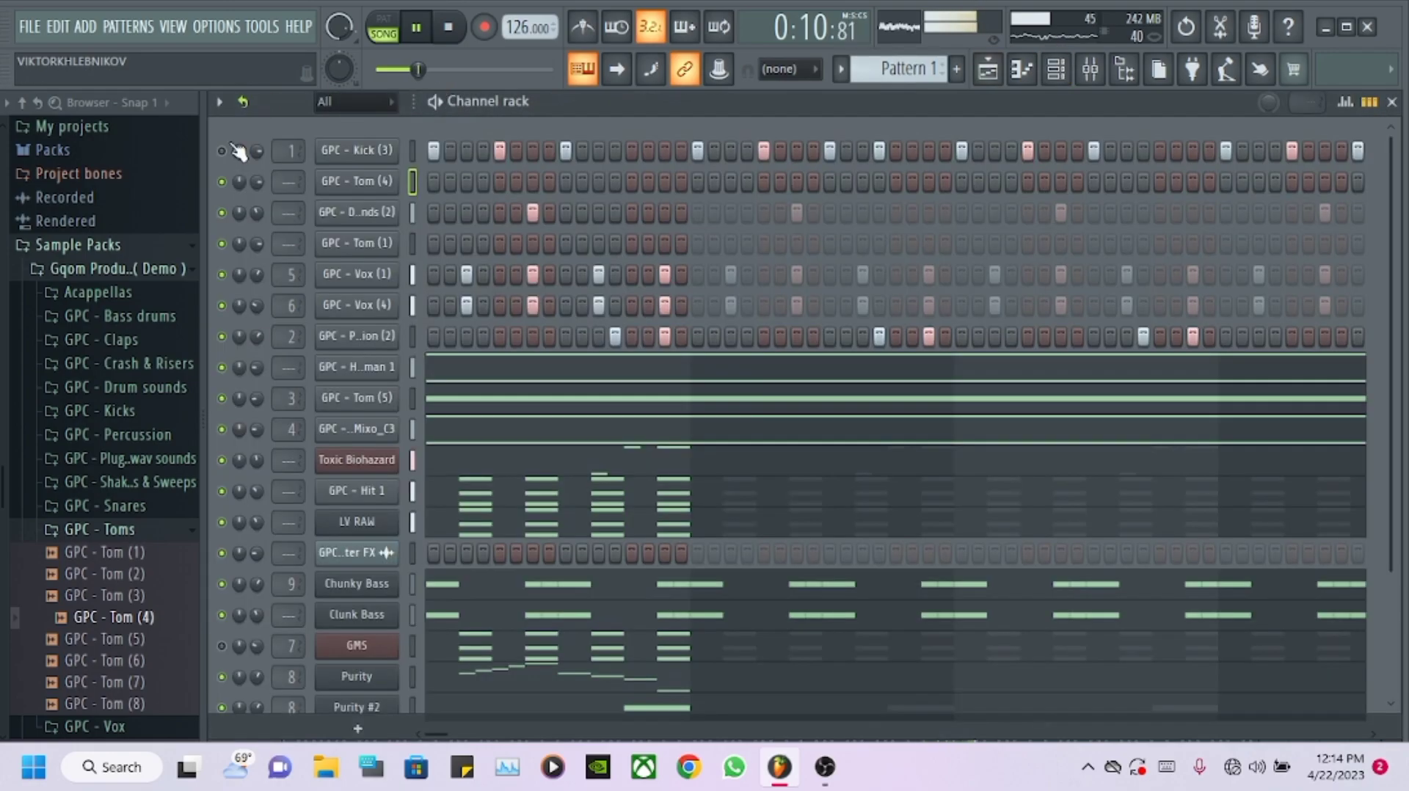
# - Open the GPC - Tom (4) channel in the piano roll and place a C5 note at the start of bar 1
pyautogui.rightClick(381, 182)
pyautogui.click(463, 182)
pyautogui.rightClick(371, 181)
pyautogui.click(431, 182)
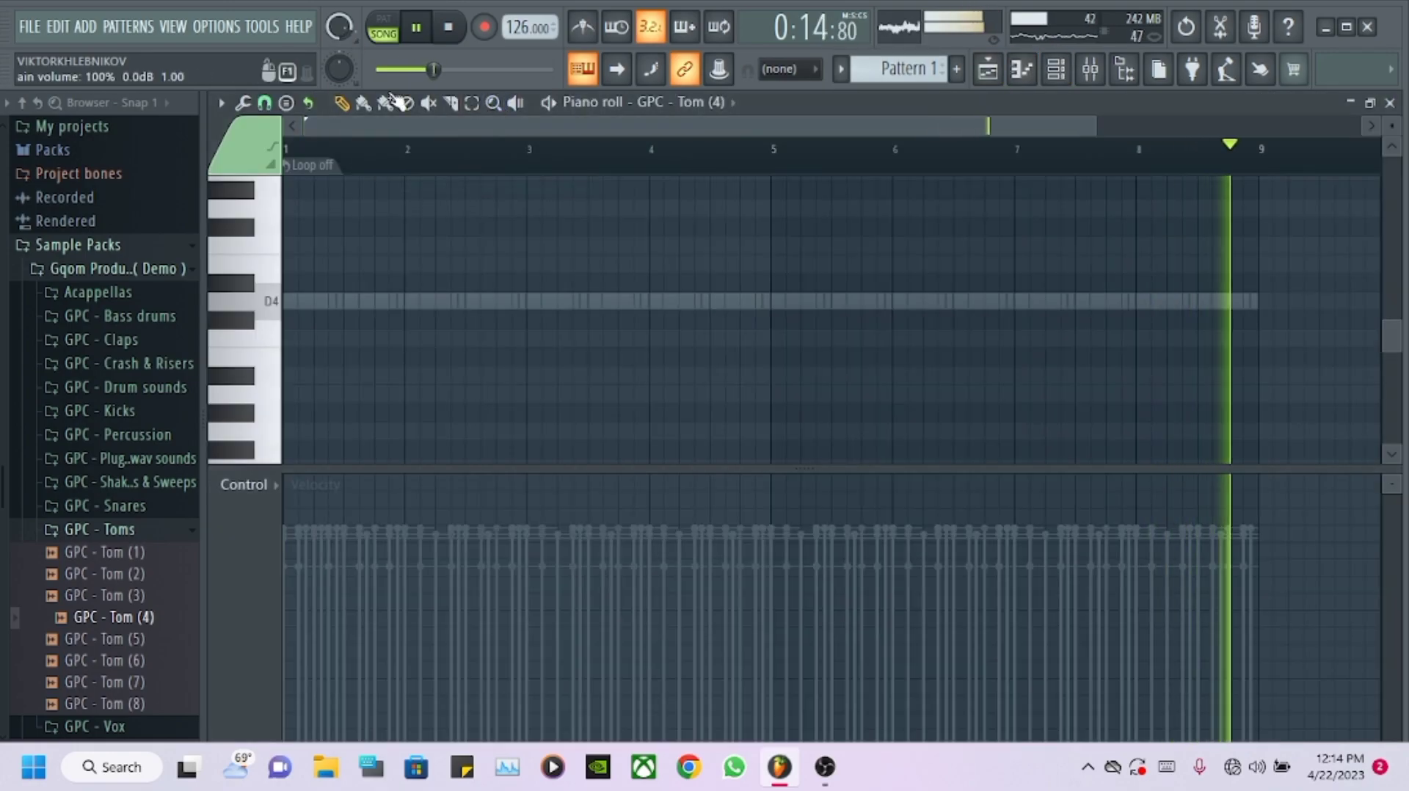
pyautogui.scroll(4, 503, 125)
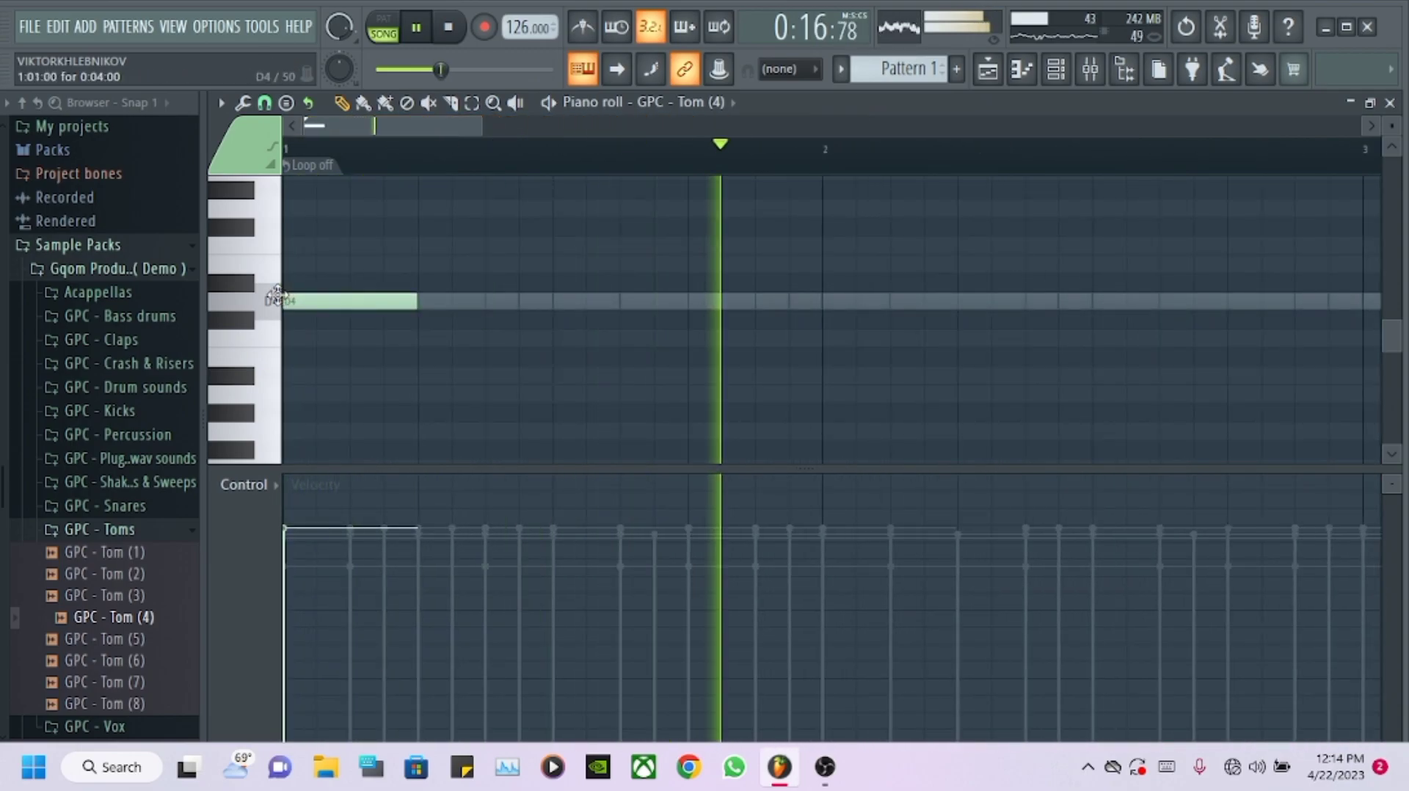
pyautogui.scroll(3, 286, 308)
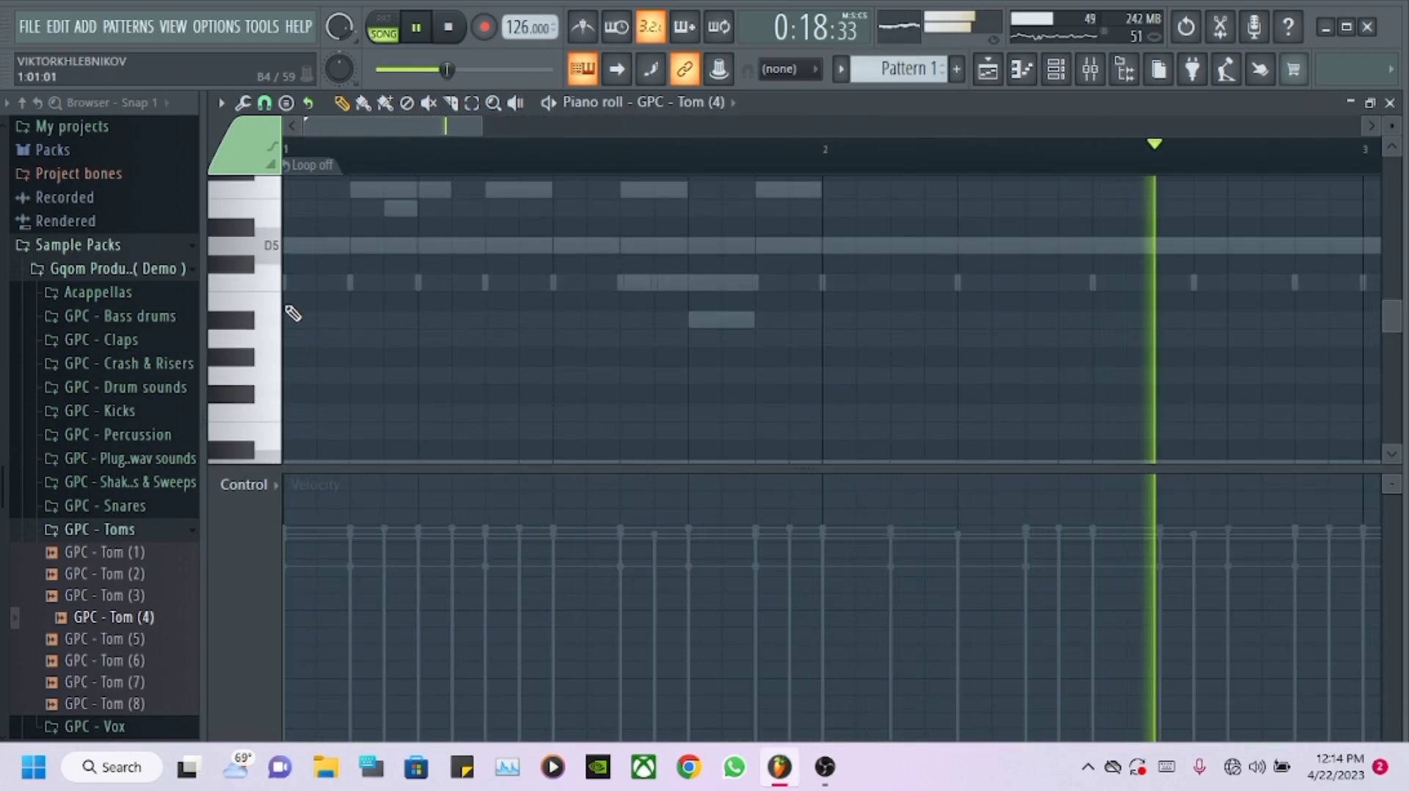
pyautogui.click(327, 283)
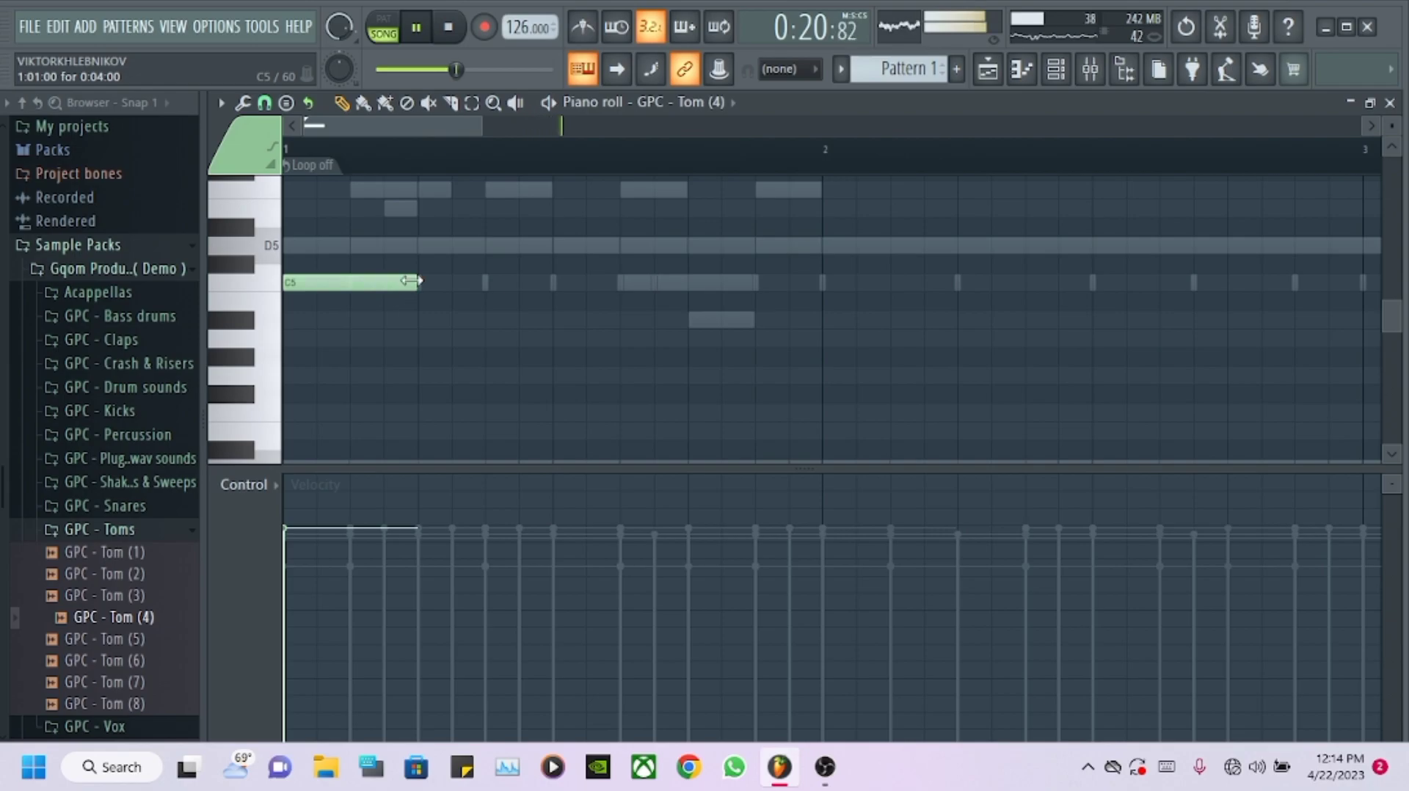
# - Shorten the C5 tom note to one step, repeat it back to back through step 15, and return to the channel rack
pyautogui.hotkey('ctrl', 'b')
pyautogui.hotkey('ctrl', 'b')
pyautogui.hotkey('ctrl', 'b')
pyautogui.hotkey('ctrl', 'b')
pyautogui.hotkey('ctrl', 'b')
pyautogui.hotkey('ctrl', 'b')
pyautogui.hotkey('ctrl', 'b')
pyautogui.hotkey('ctrl', 'b')
pyautogui.hotkey('ctrl', 'b')
pyautogui.hotkey('ctrl', 'b')
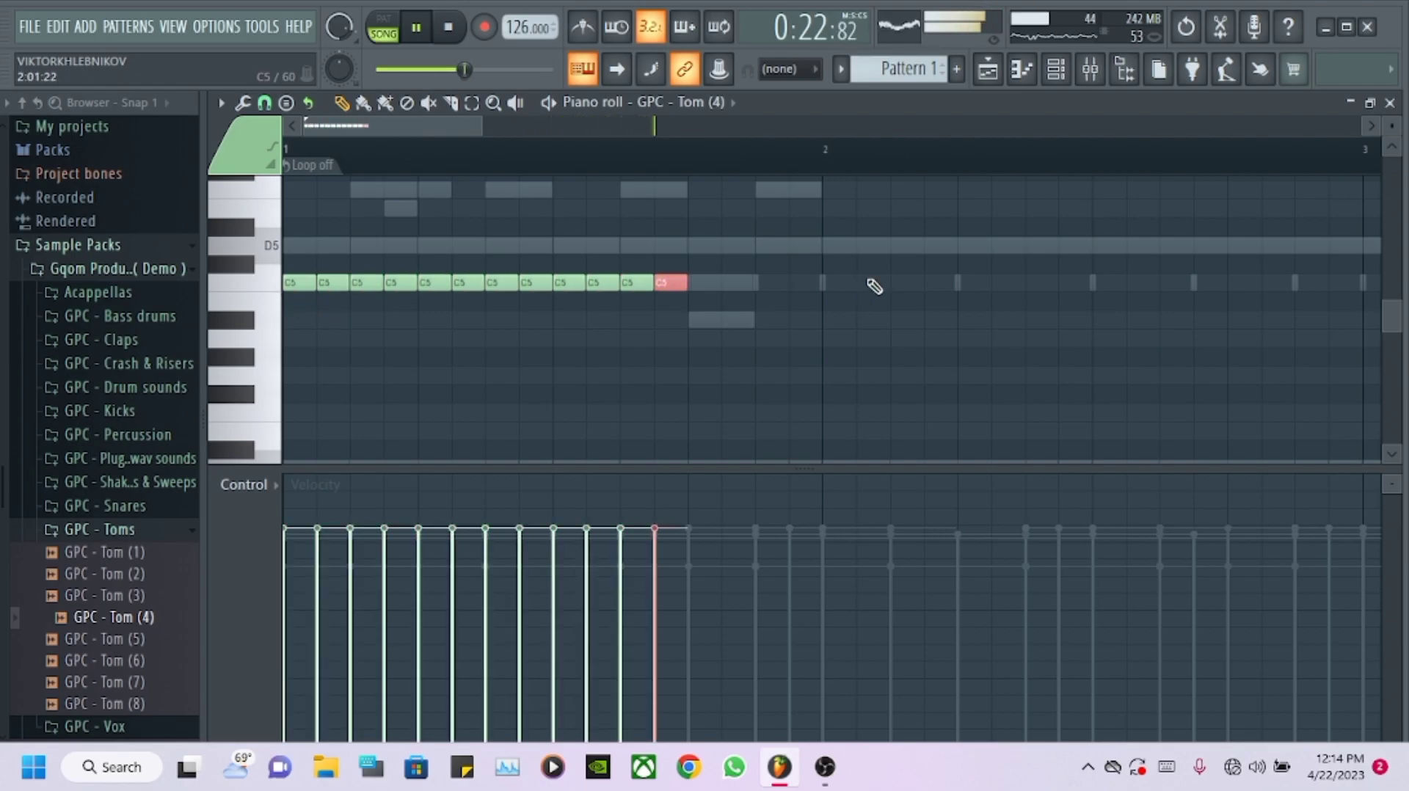
pyautogui.click(1022, 71)
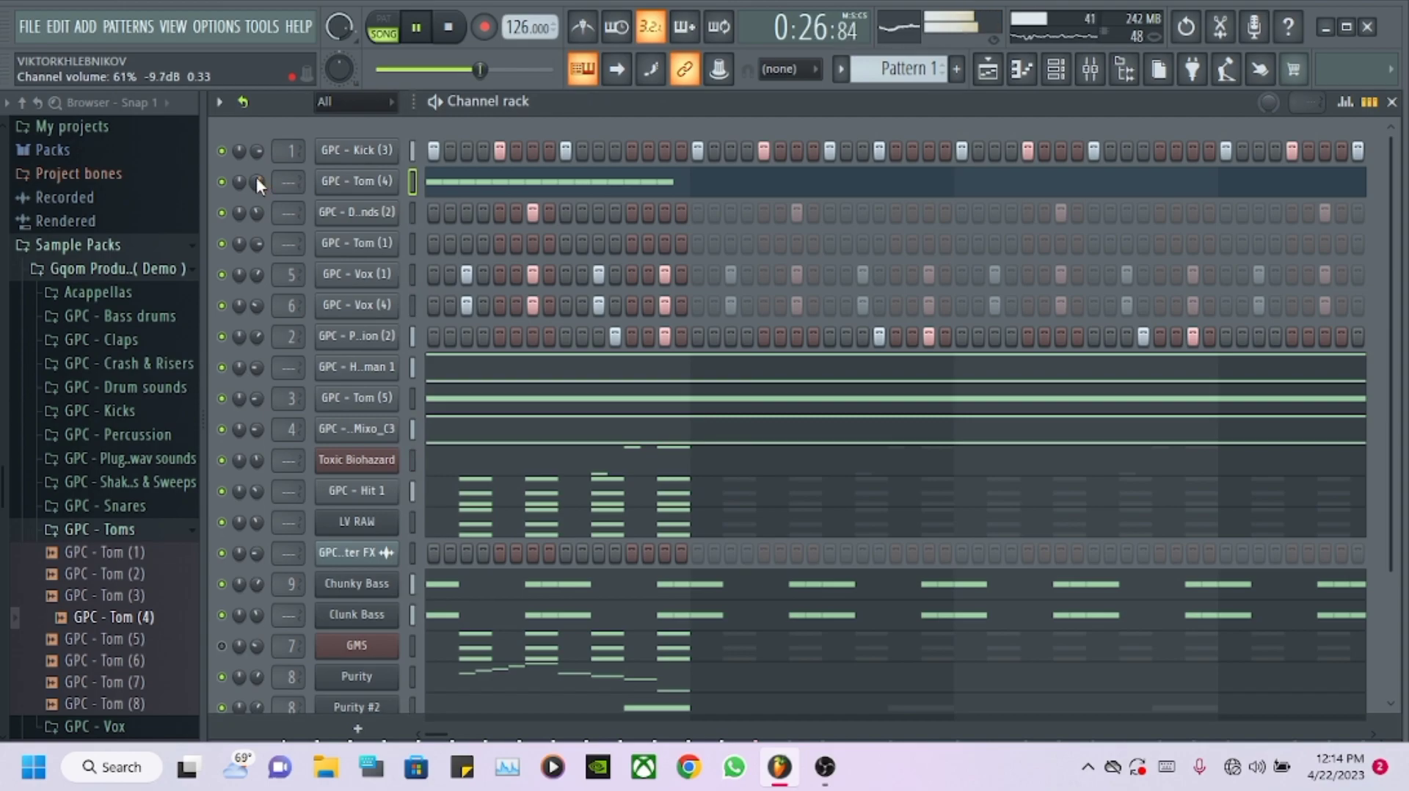
# - Unmute the Celestial 3 channel and assign it to mixer track 11
pyautogui.scroll(-4, 430, 323)
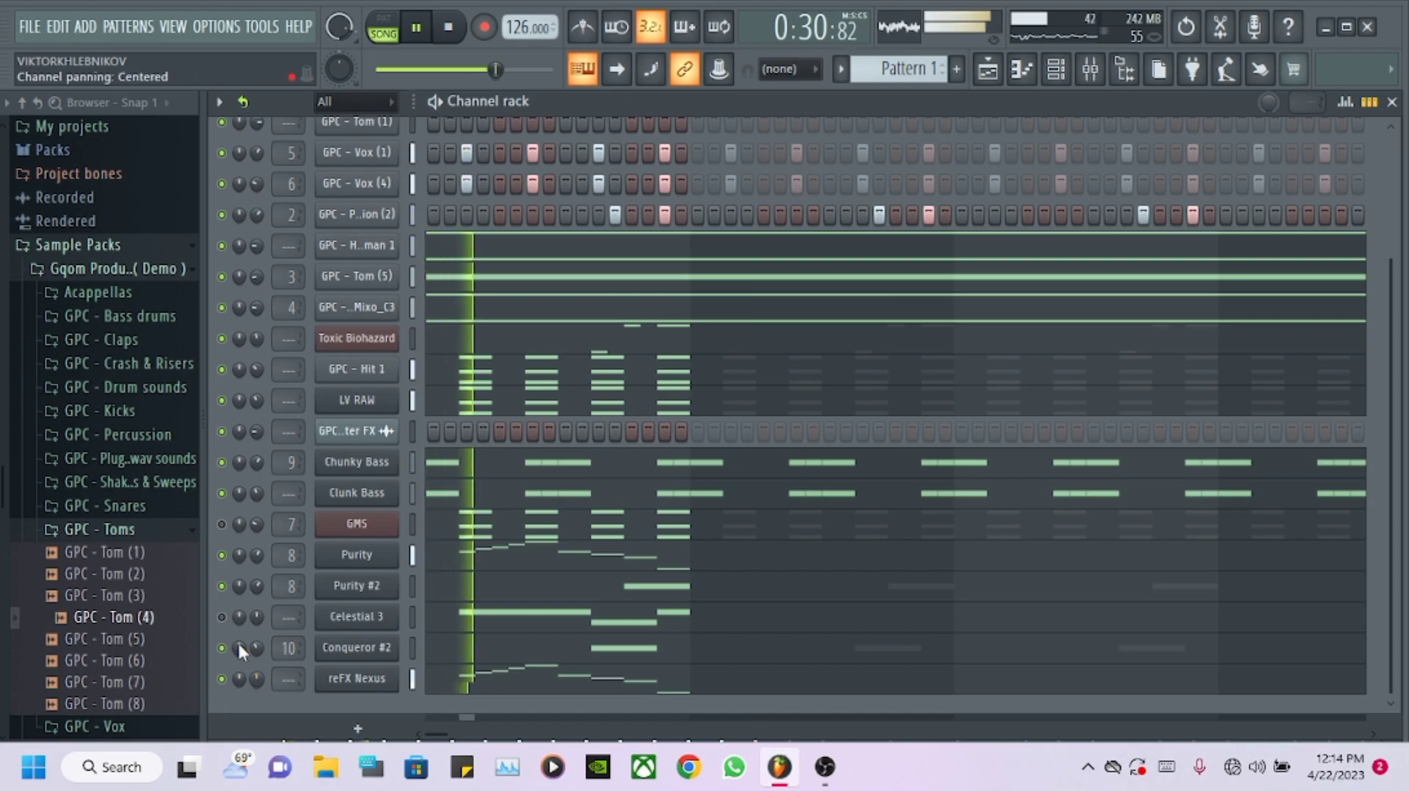
pyautogui.click(220, 617)
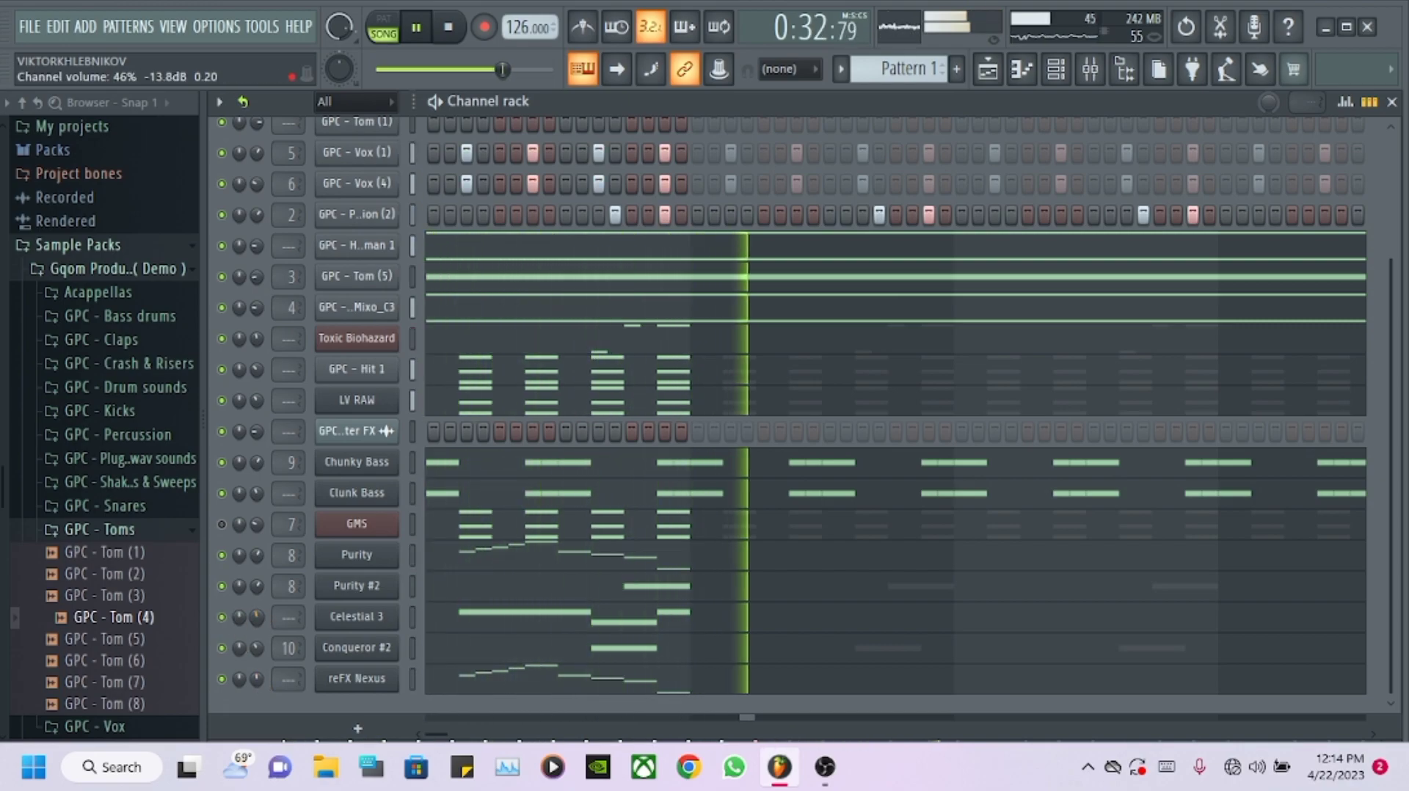
pyautogui.click(345, 616)
pyautogui.click(282, 253)
pyautogui.click(613, 493)
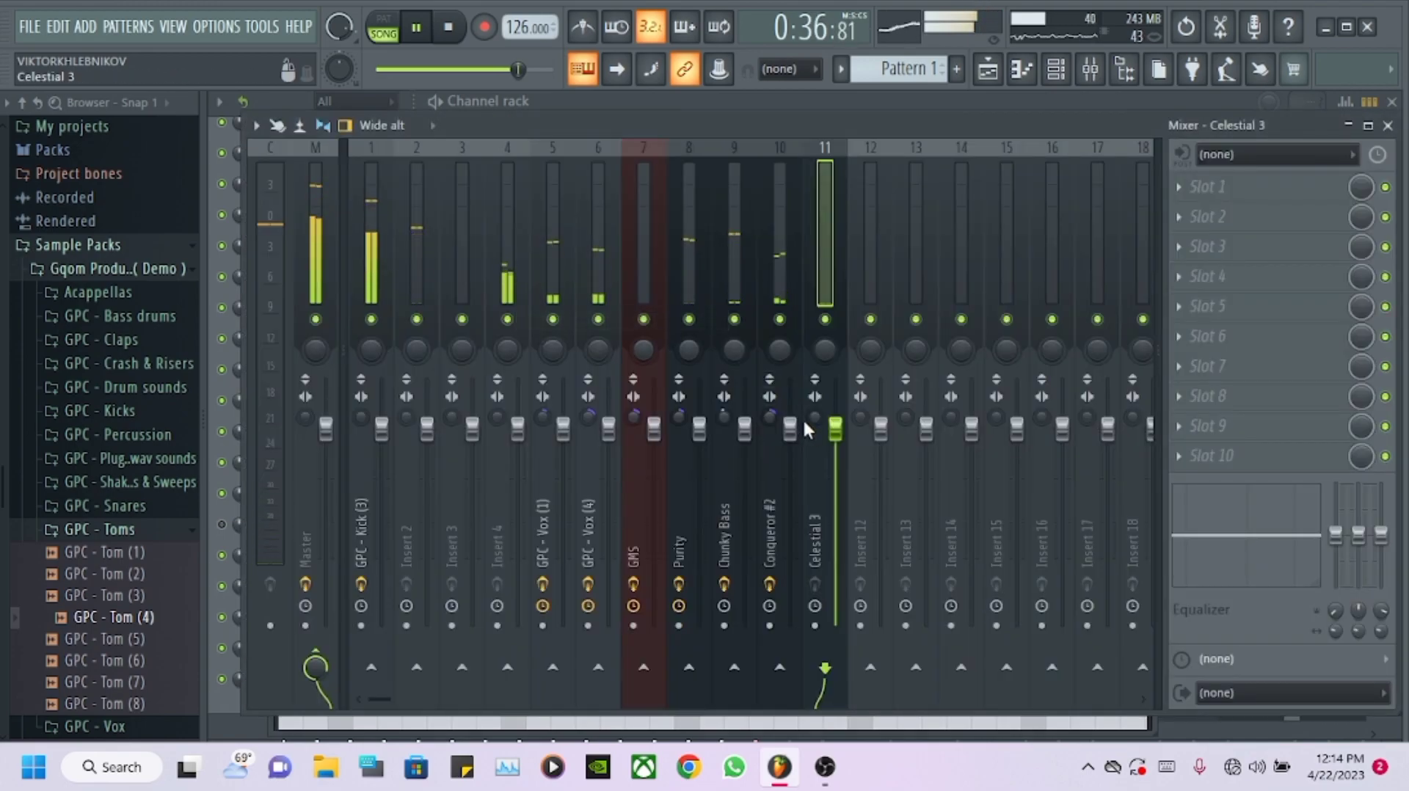
# - Add Fruity Parametric EQ 2 in slot 1 of the Celestial 3 mixer track with the 40Hz + 18kHz cut preset, and raise the low cut
pyautogui.click(1219, 207)
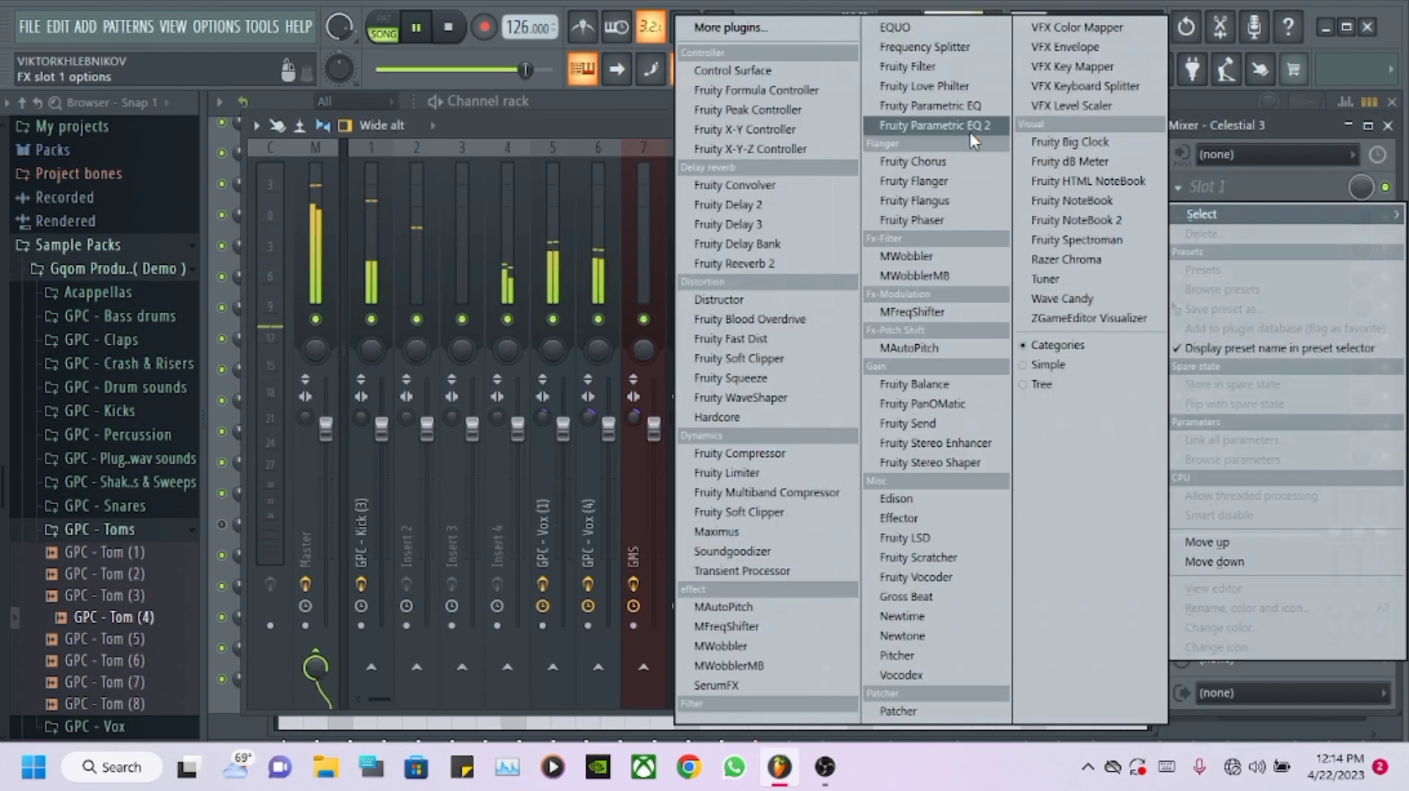
pyautogui.click(932, 125)
pyautogui.click(873, 199)
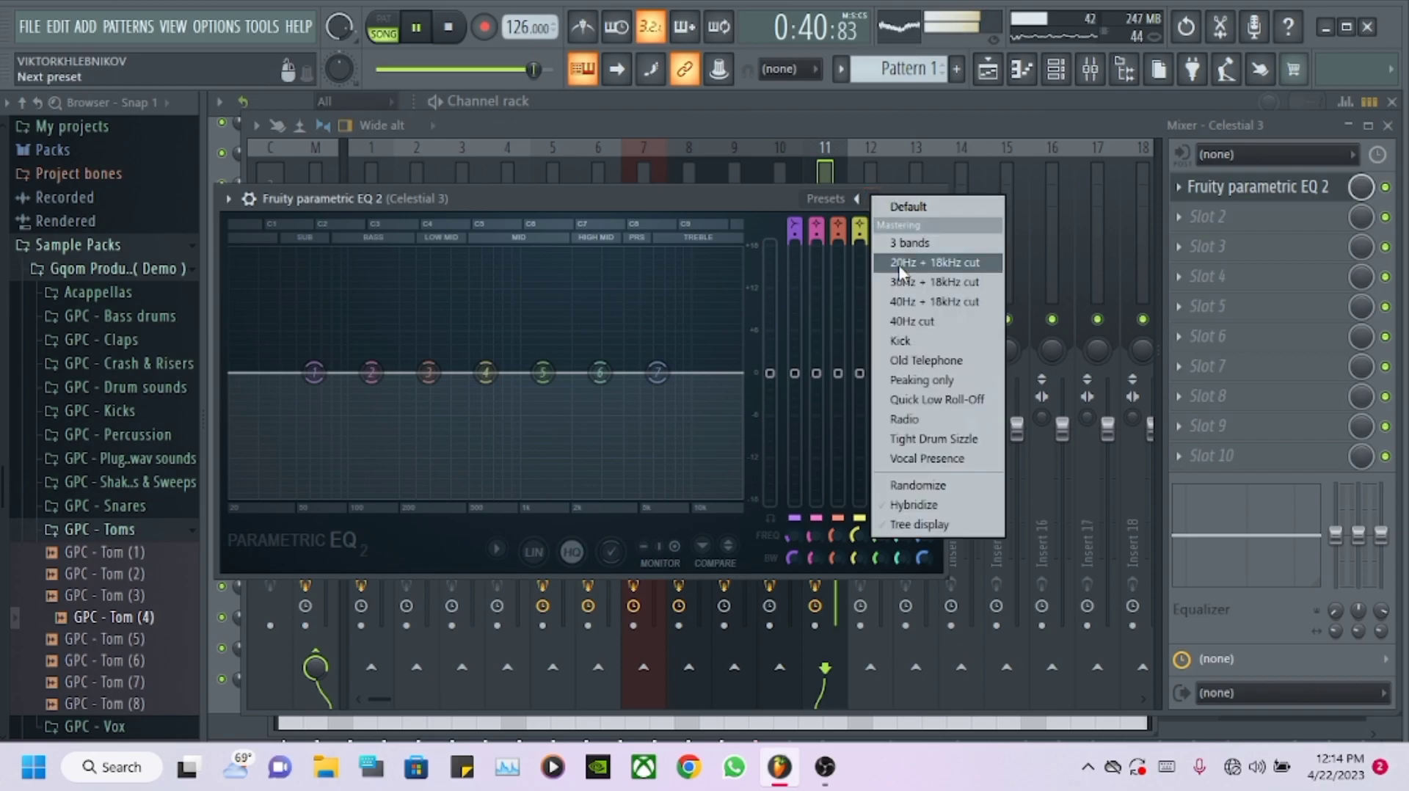
pyautogui.click(908, 302)
pyautogui.moveTo(263, 373); pyautogui.dragTo(394, 381)
# - Add Fruity Reeverb 2 in slot 2 and Fruity Stereo Enhancer in slot 3 of the Celestial 3 mixer track, and return to the channel rack
pyautogui.click(1251, 215)
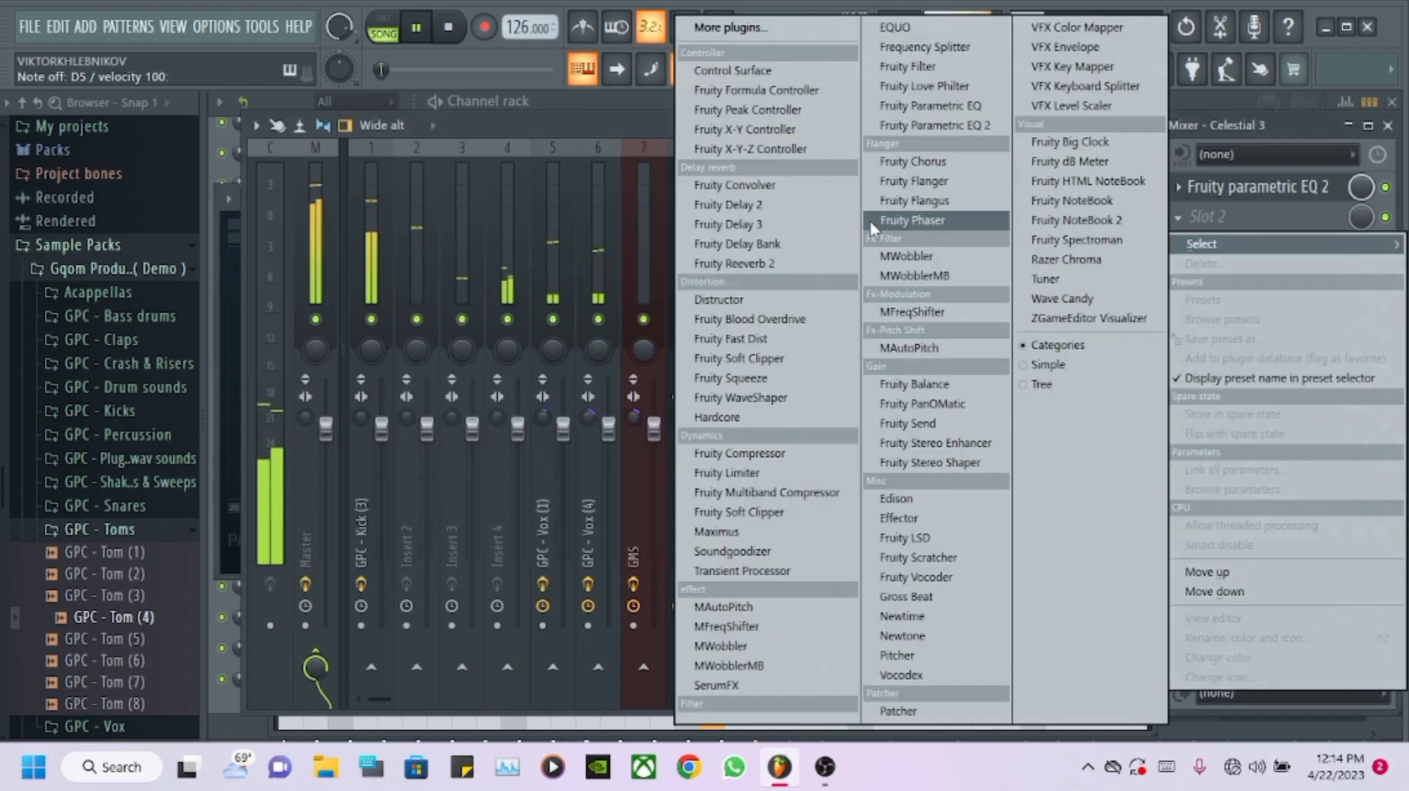
pyautogui.click(763, 262)
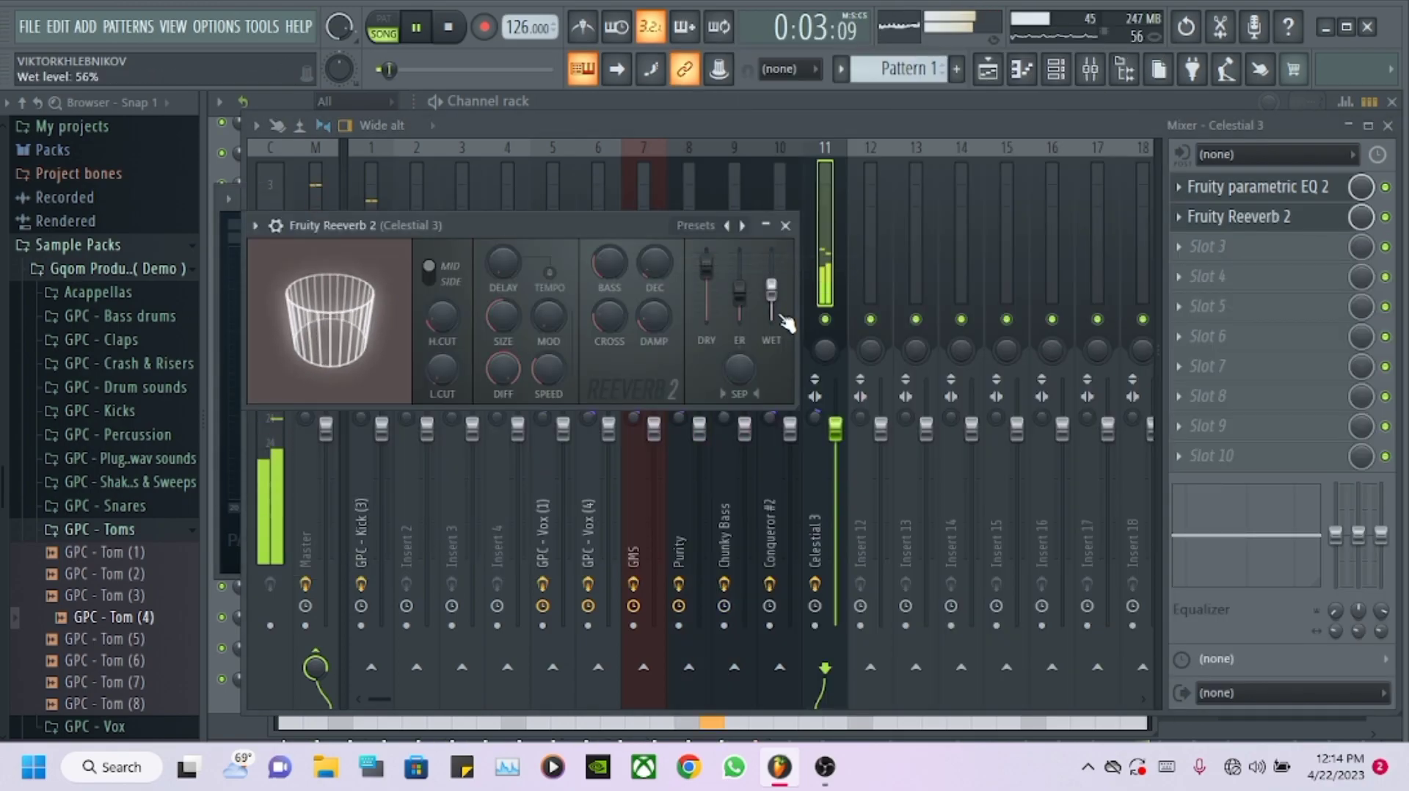
pyautogui.click(1187, 246)
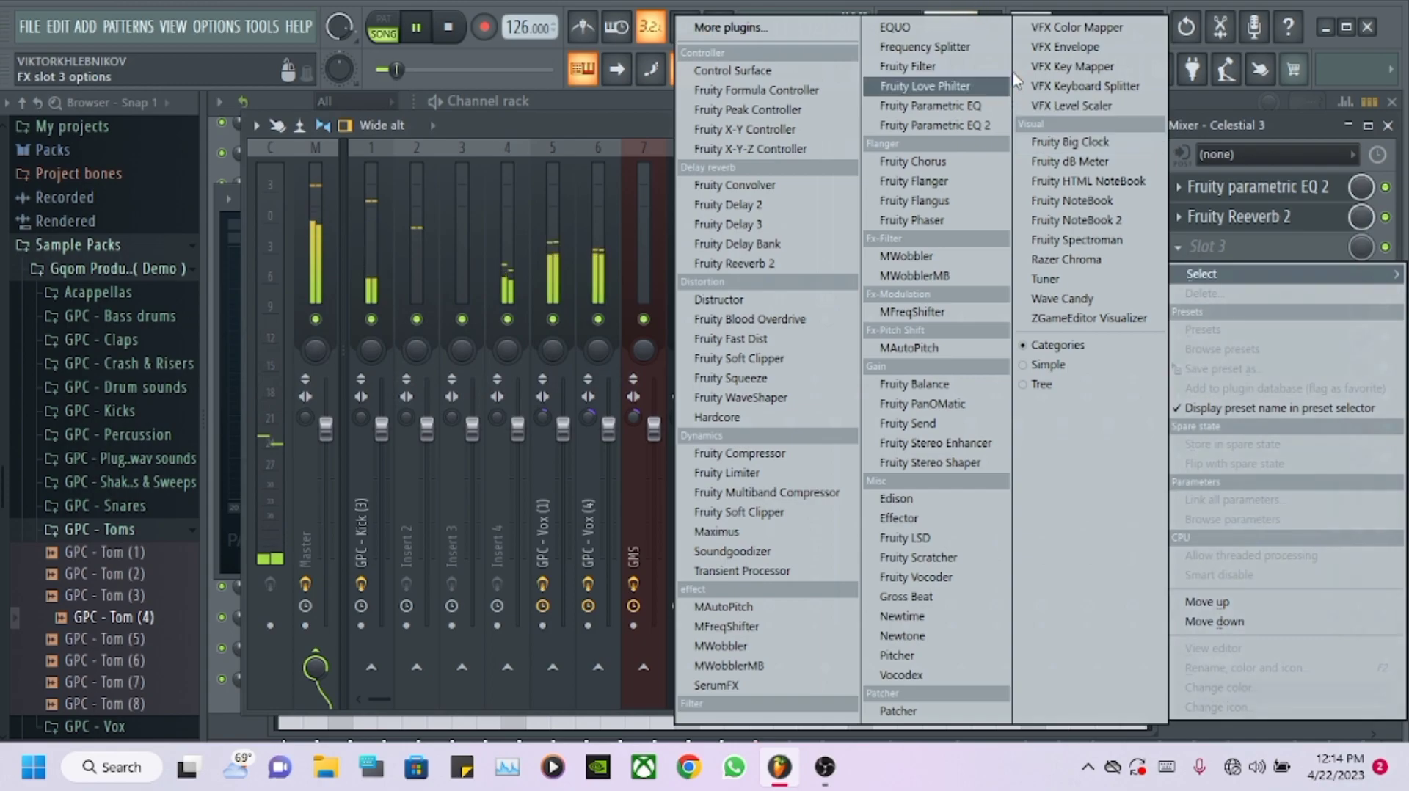
pyautogui.click(936, 442)
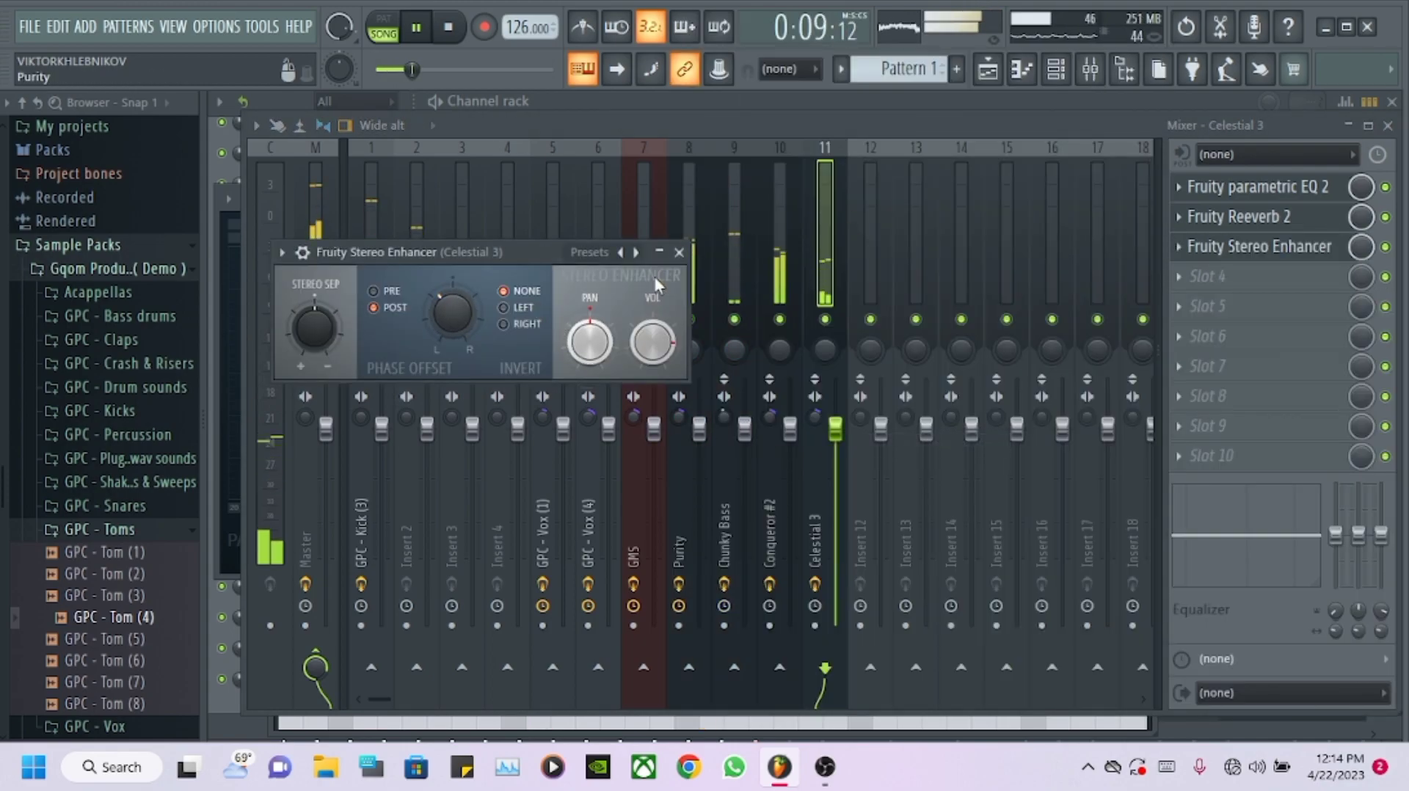
pyautogui.click(679, 251)
pyautogui.click(1057, 70)
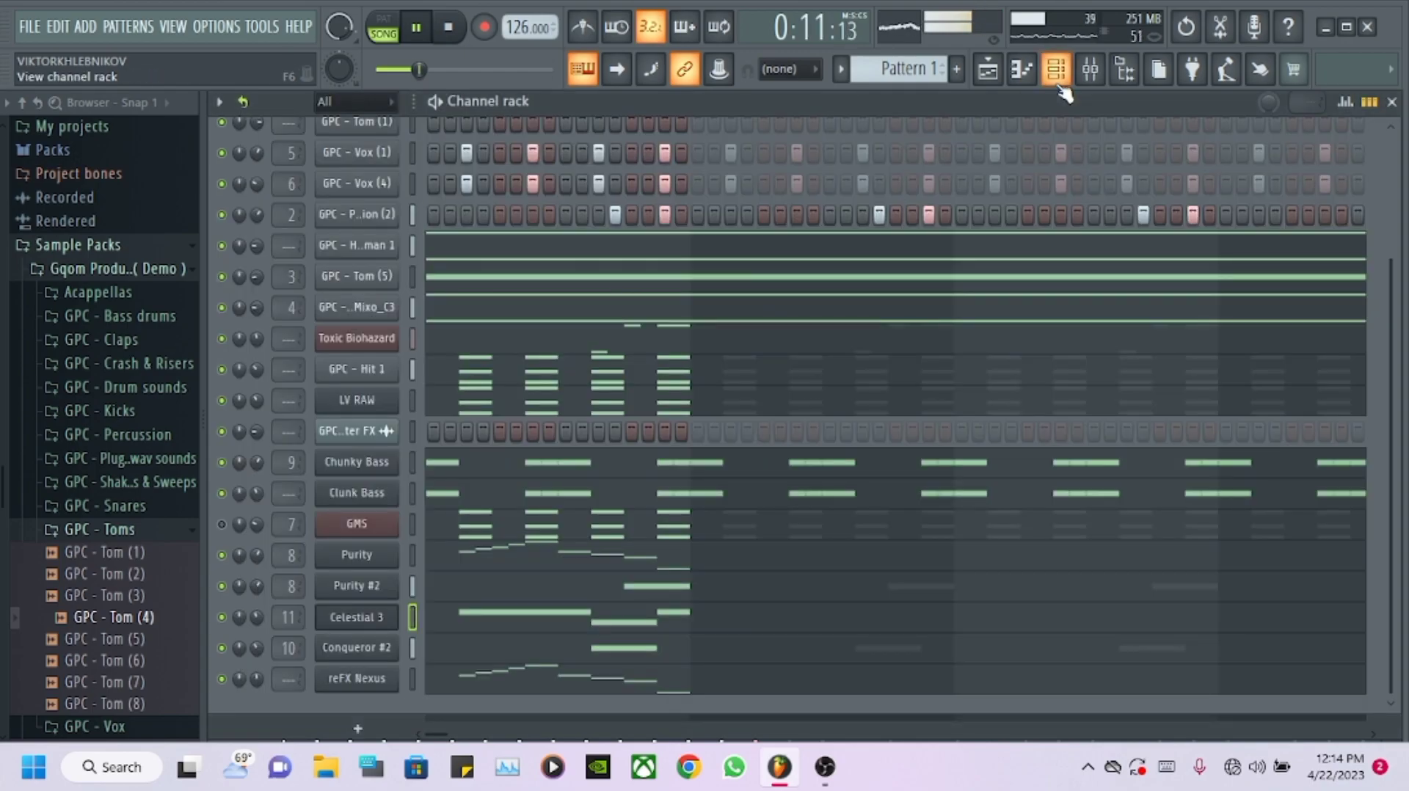
pyautogui.click(1060, 81)
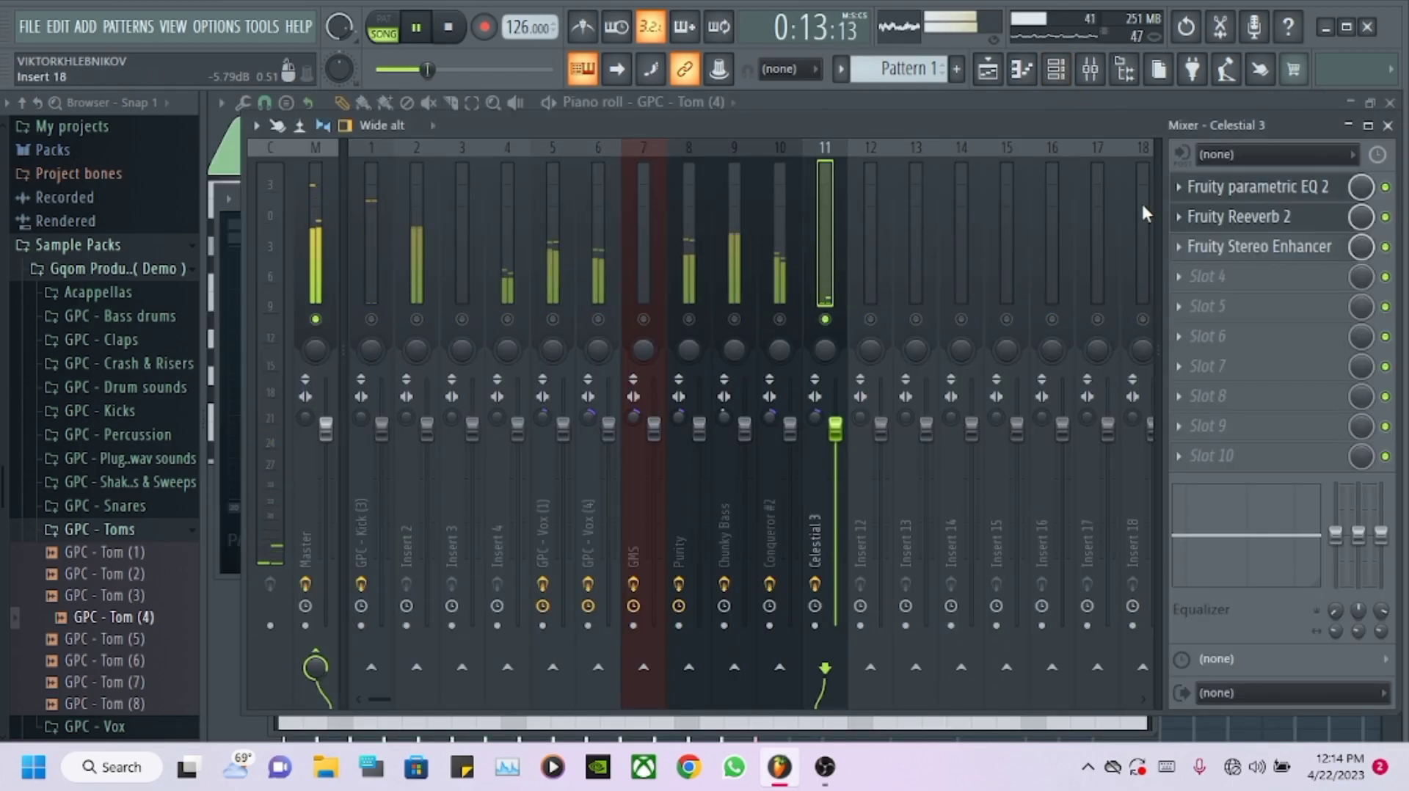
pyautogui.click(1057, 72)
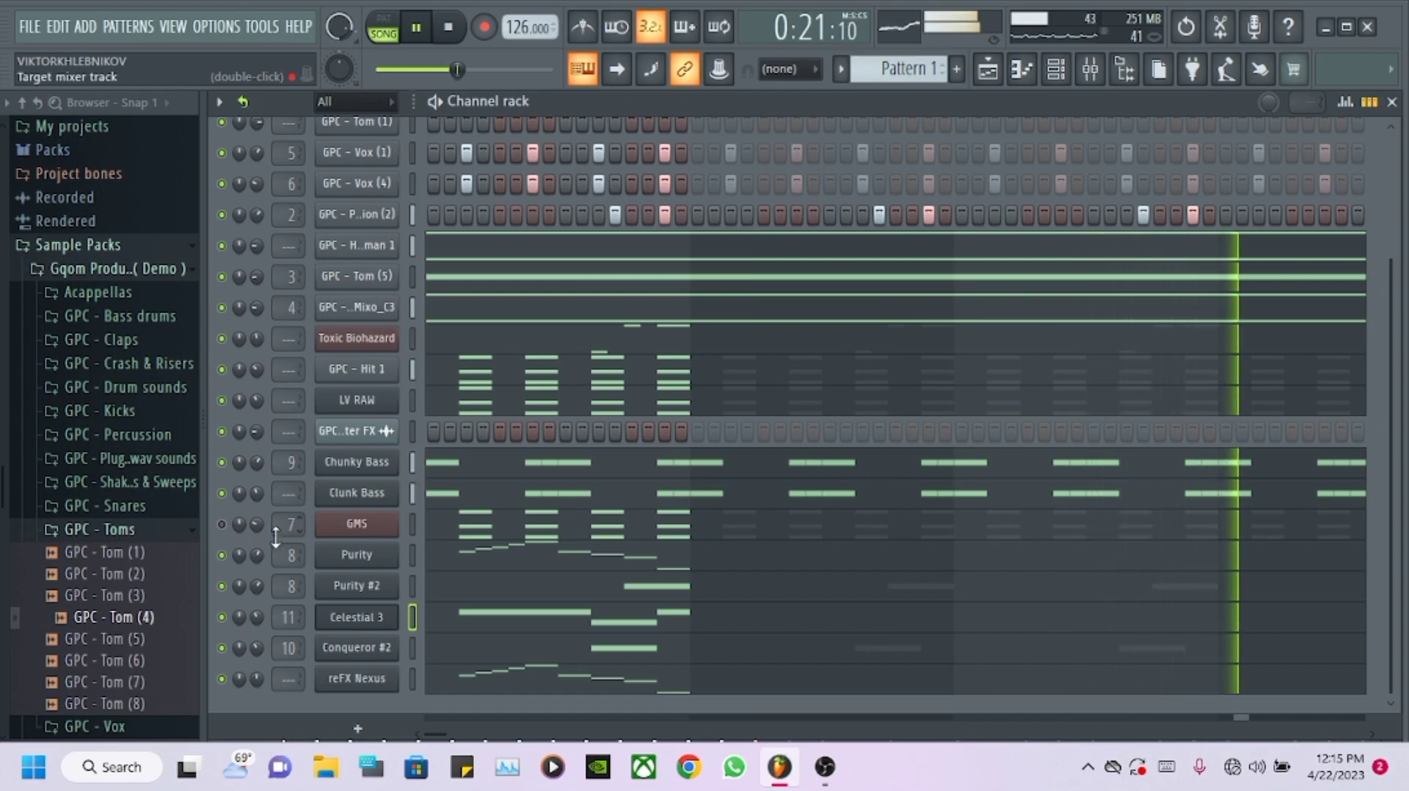
# - Cut the chord notes out of the GMS channel
pyautogui.rightClick(360, 524)
pyautogui.click(670, 476)
pyautogui.rightClick(357, 524)
pyautogui.click(622, 449)
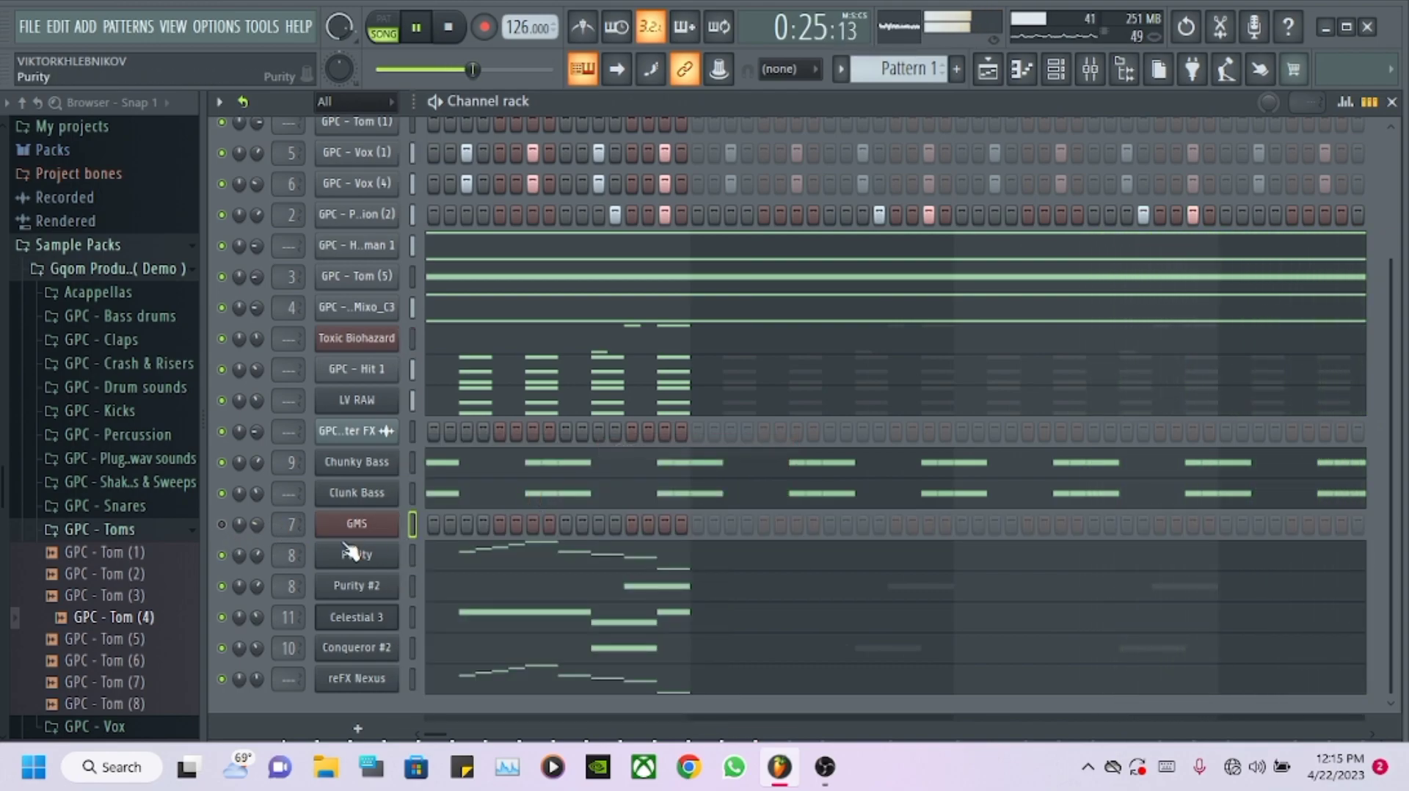
# - Replace the GMS instrument with reFX Nexus and load the LD Accelerator preset from the Dance Leads category
pyautogui.rightClick(357, 524)
pyautogui.moveTo(439, 605)
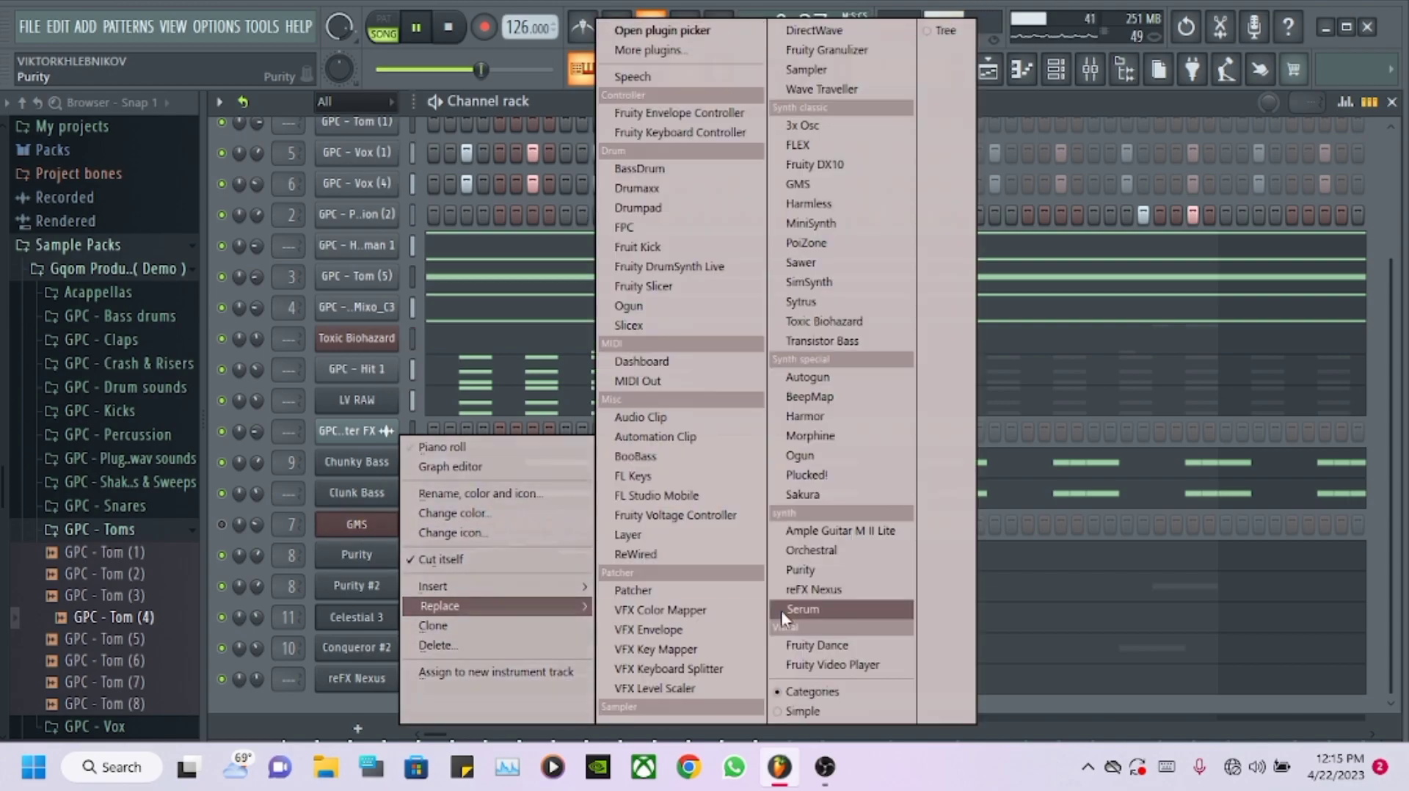
pyautogui.click(829, 590)
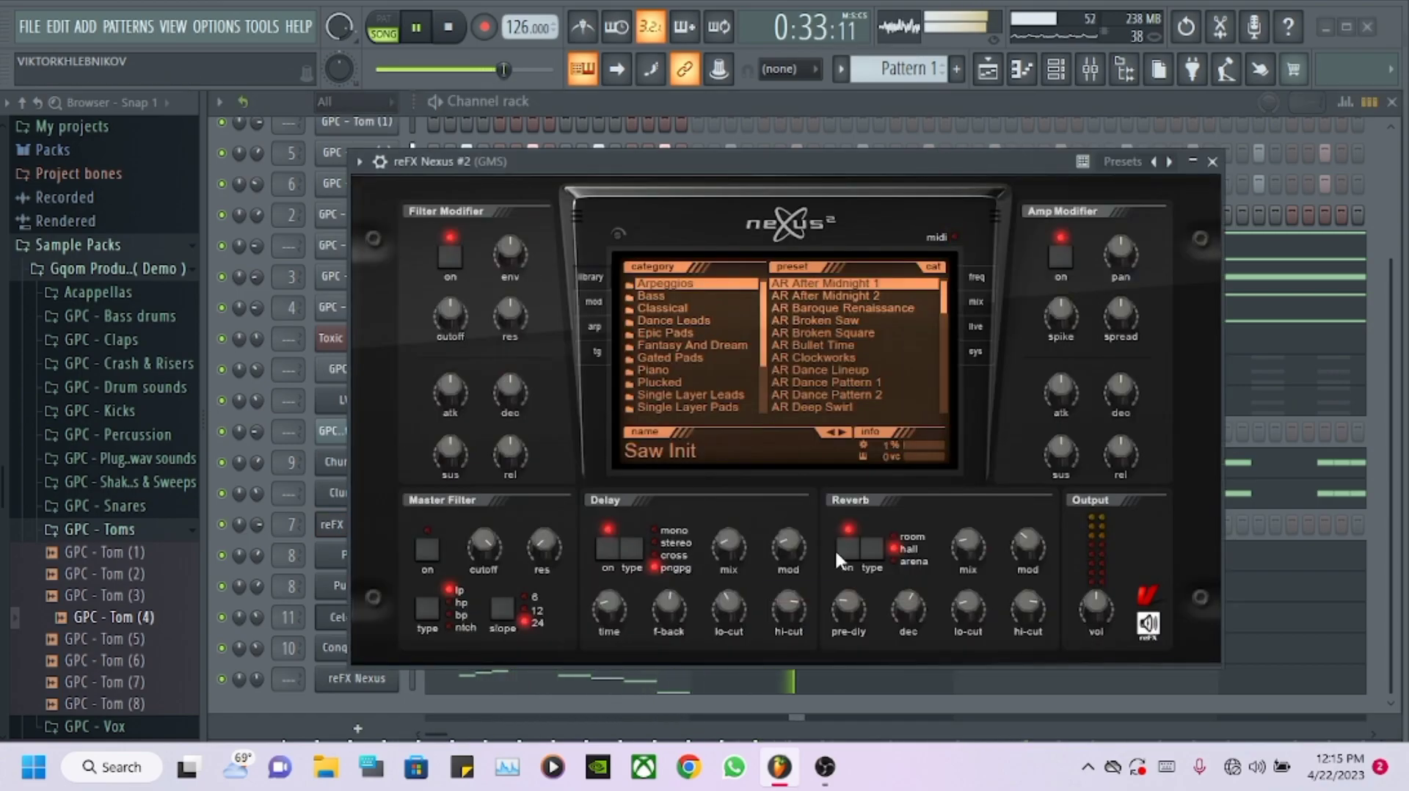
pyautogui.click(676, 322)
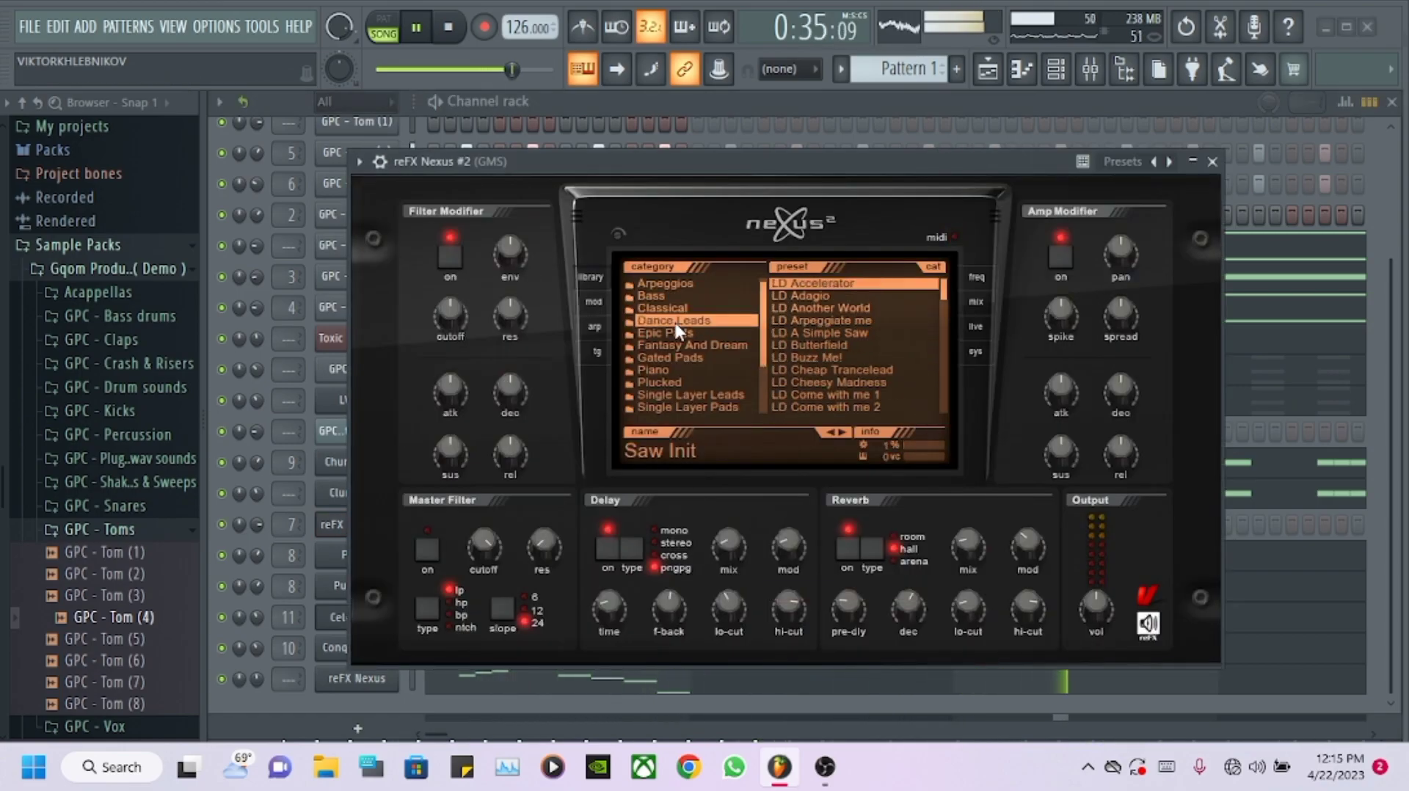
pyautogui.click(813, 282)
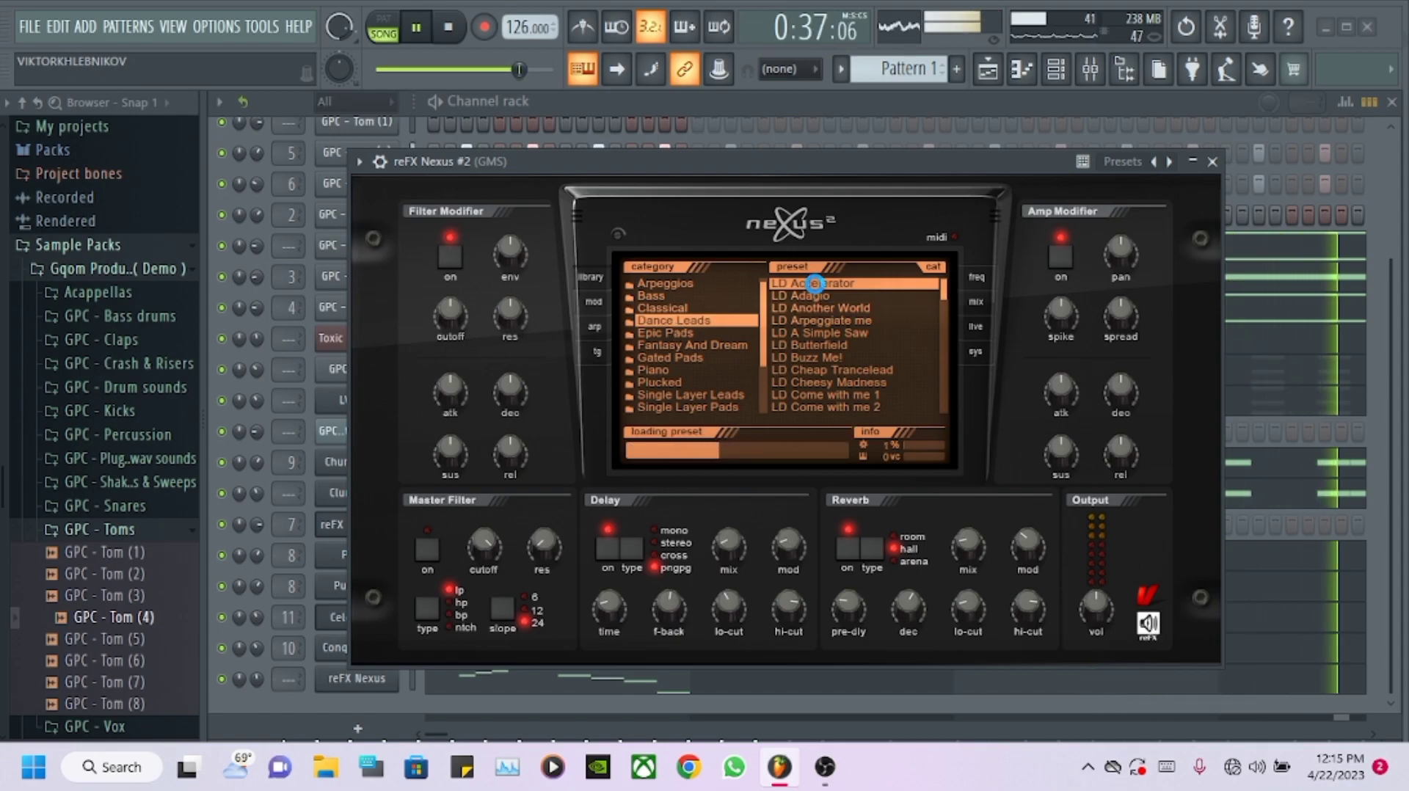
pyautogui.click(733, 96)
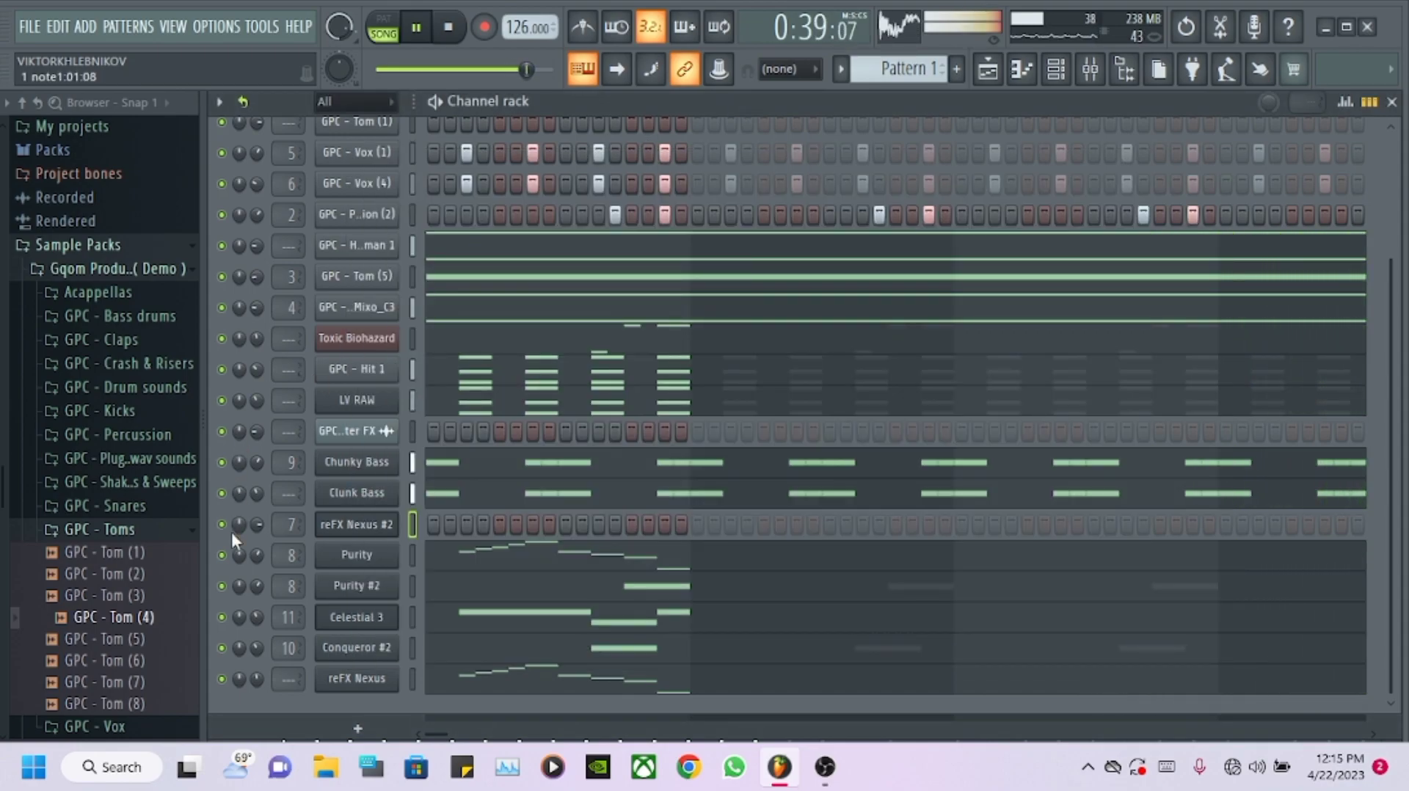
# - Paste the cut chord notes into the reFX Nexus #2 channel
pyautogui.scroll(-10, 258, 523)
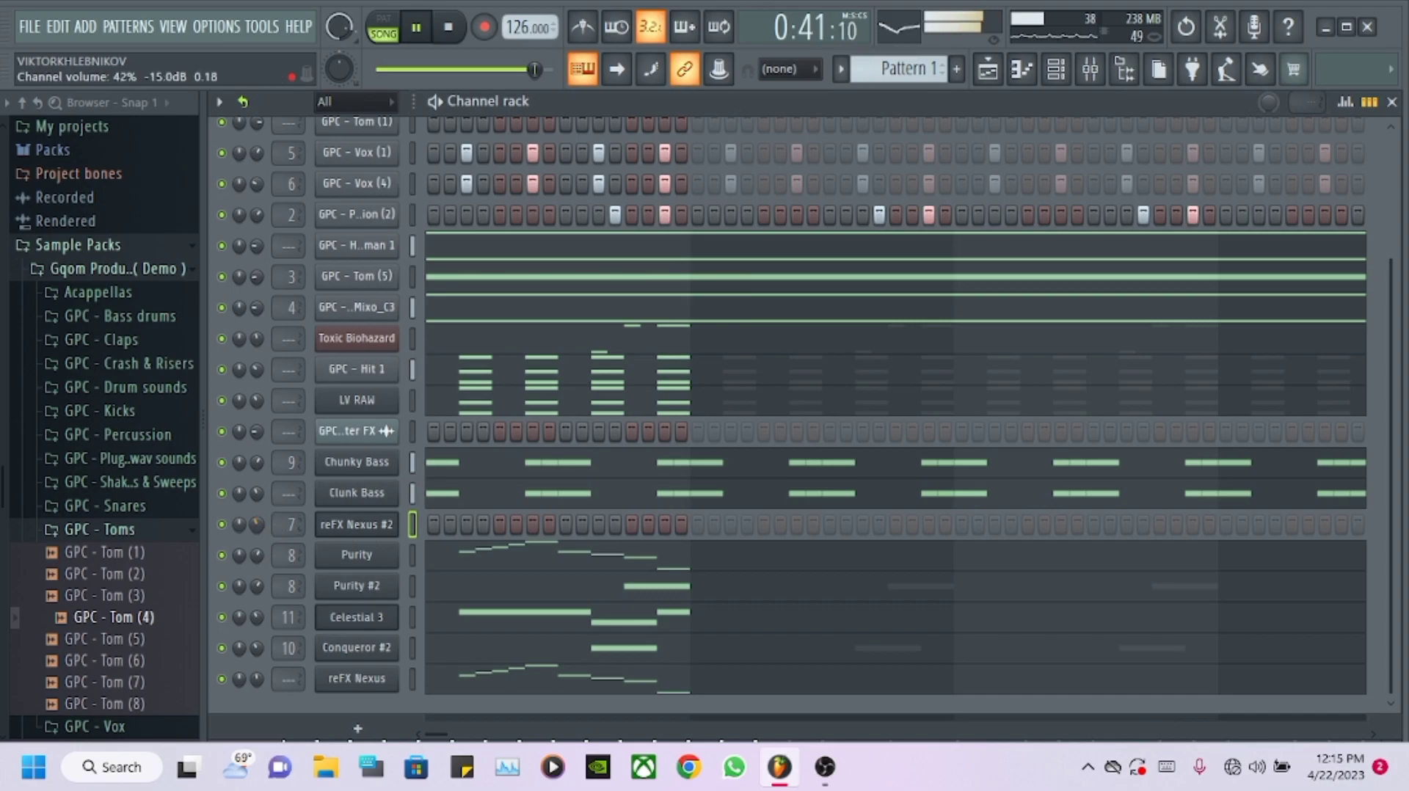
pyautogui.rightClick(357, 523)
pyautogui.click(630, 487)
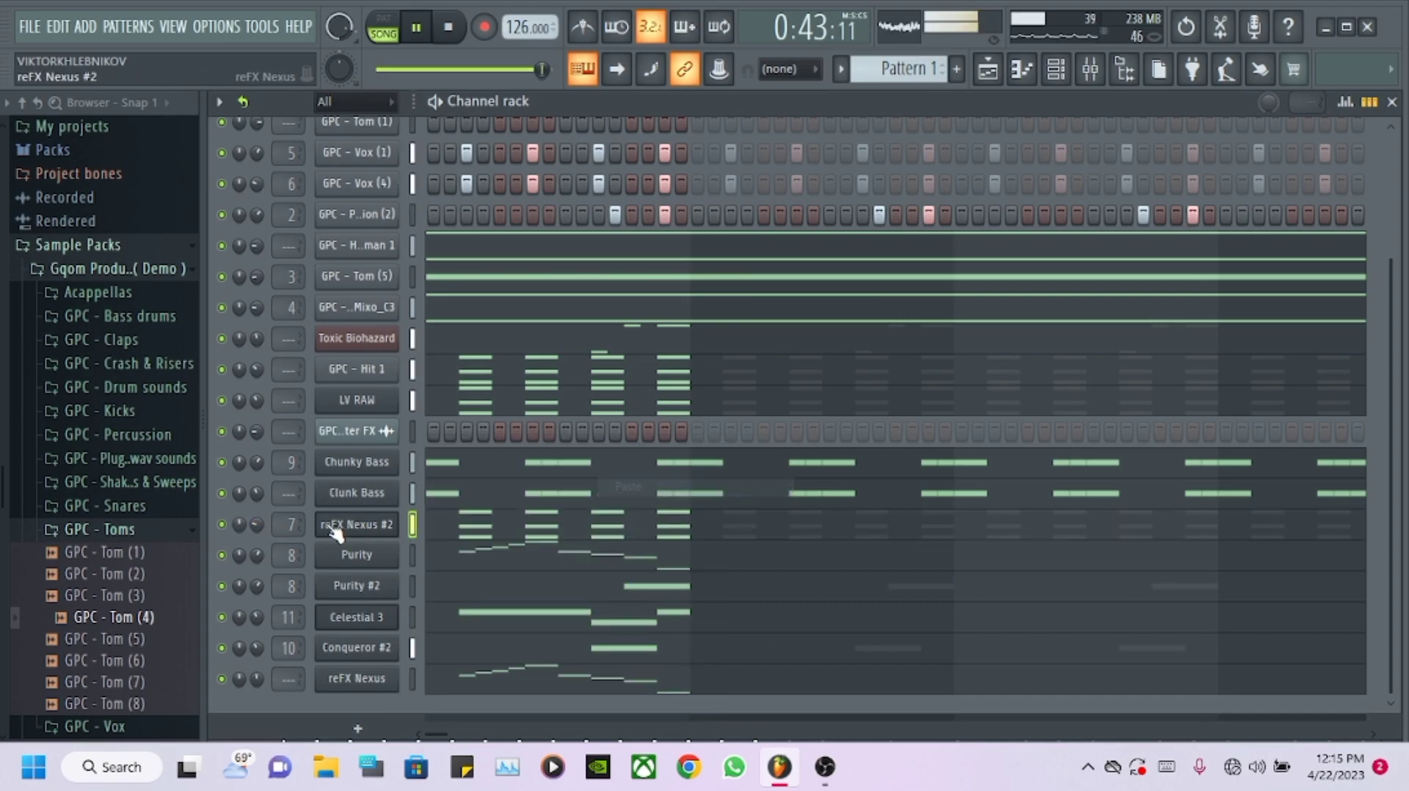
# - Transpose the reFX Nexus #2 chord notes up one octave in the piano roll and return to the channel rack
pyautogui.click(485, 534)
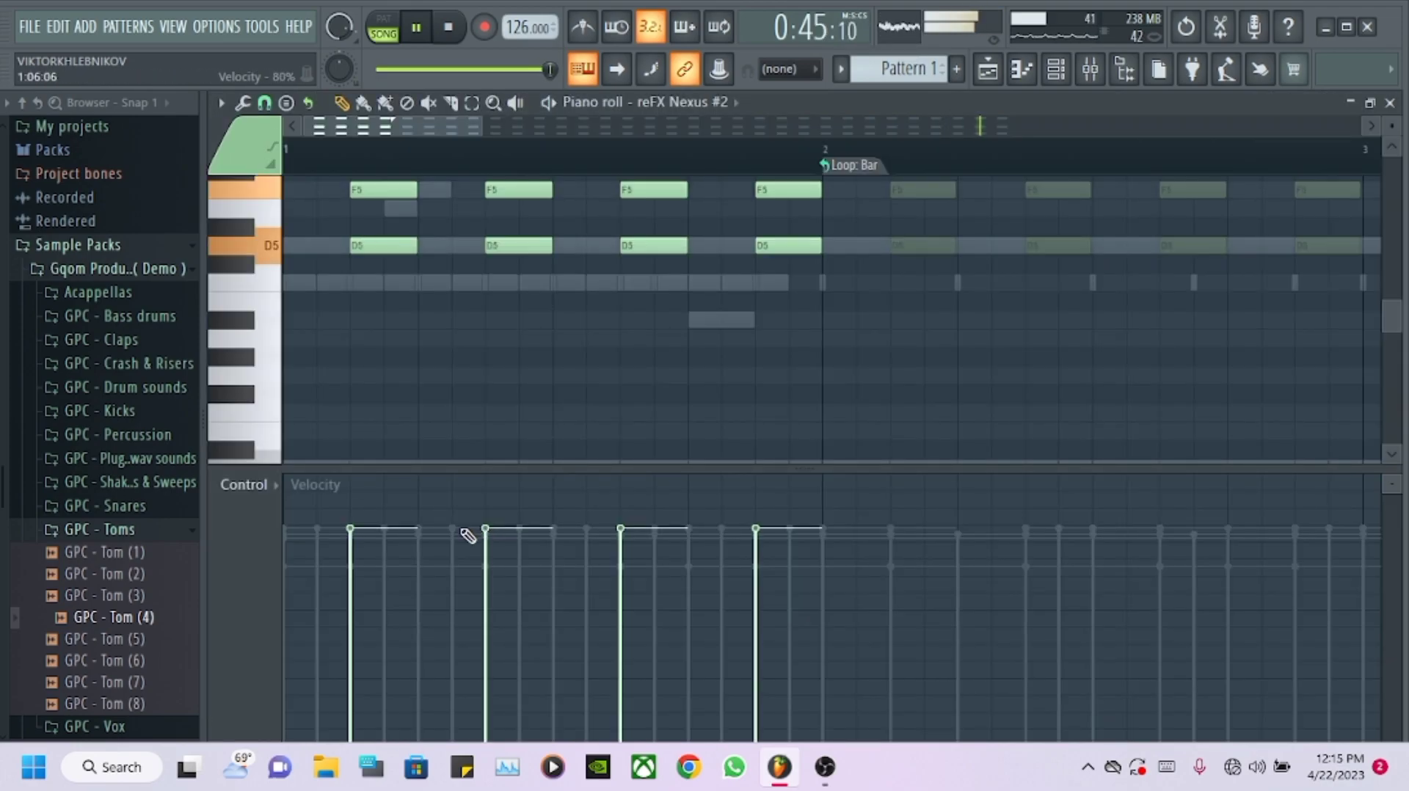
pyautogui.hotkey('ctrl', 'Up')
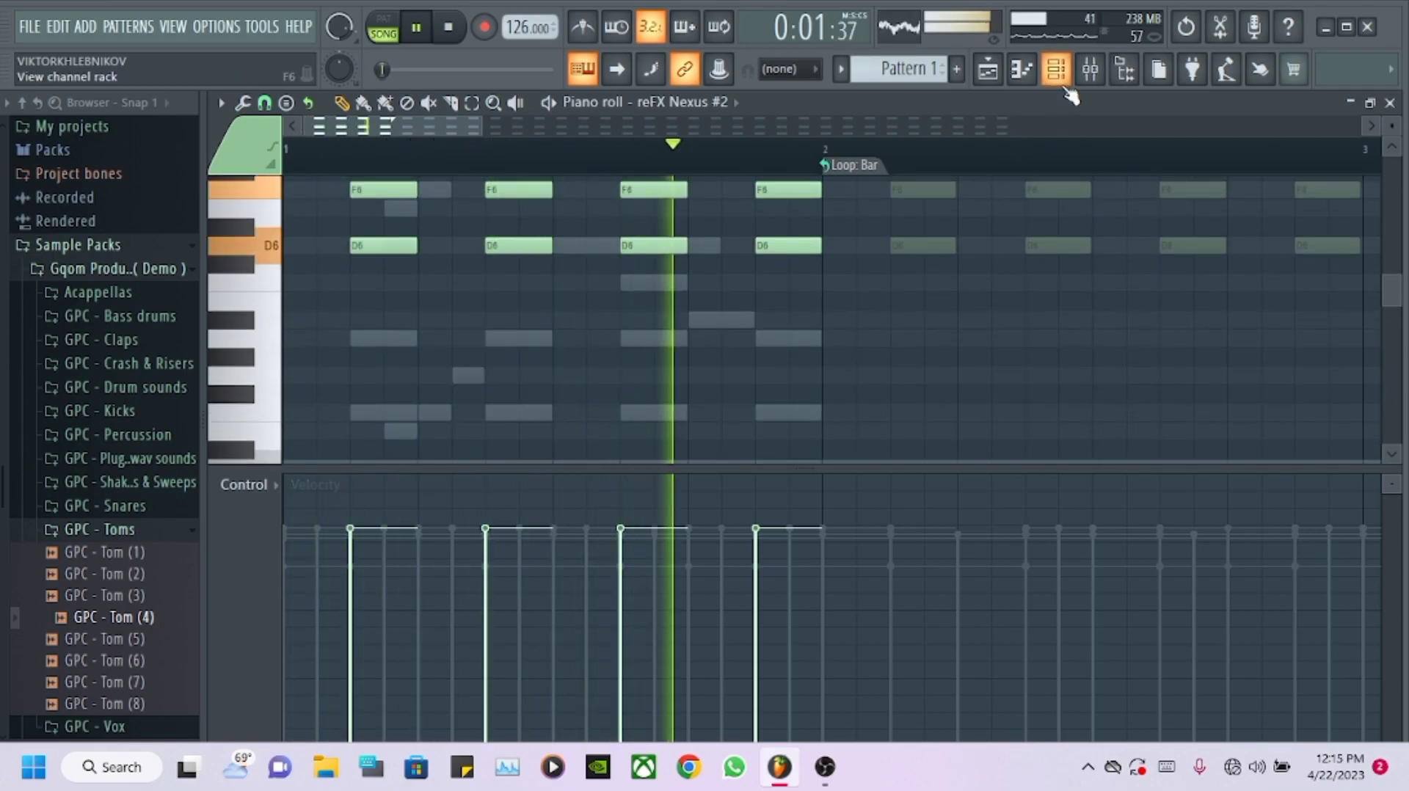
pyautogui.click(1057, 72)
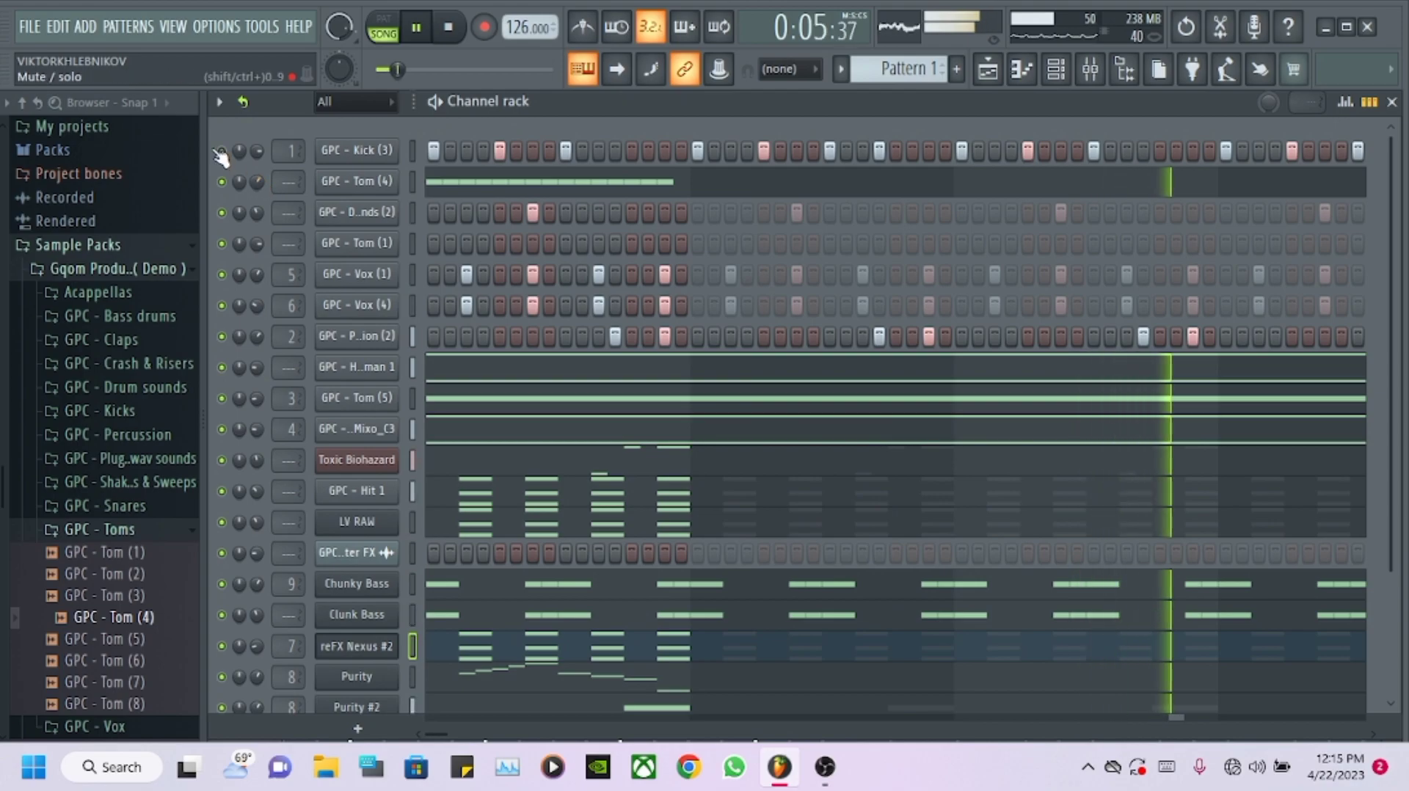
# - Lower the Celestial 3 channel volume to about 41%
pyautogui.scroll(-4, 383, 549)
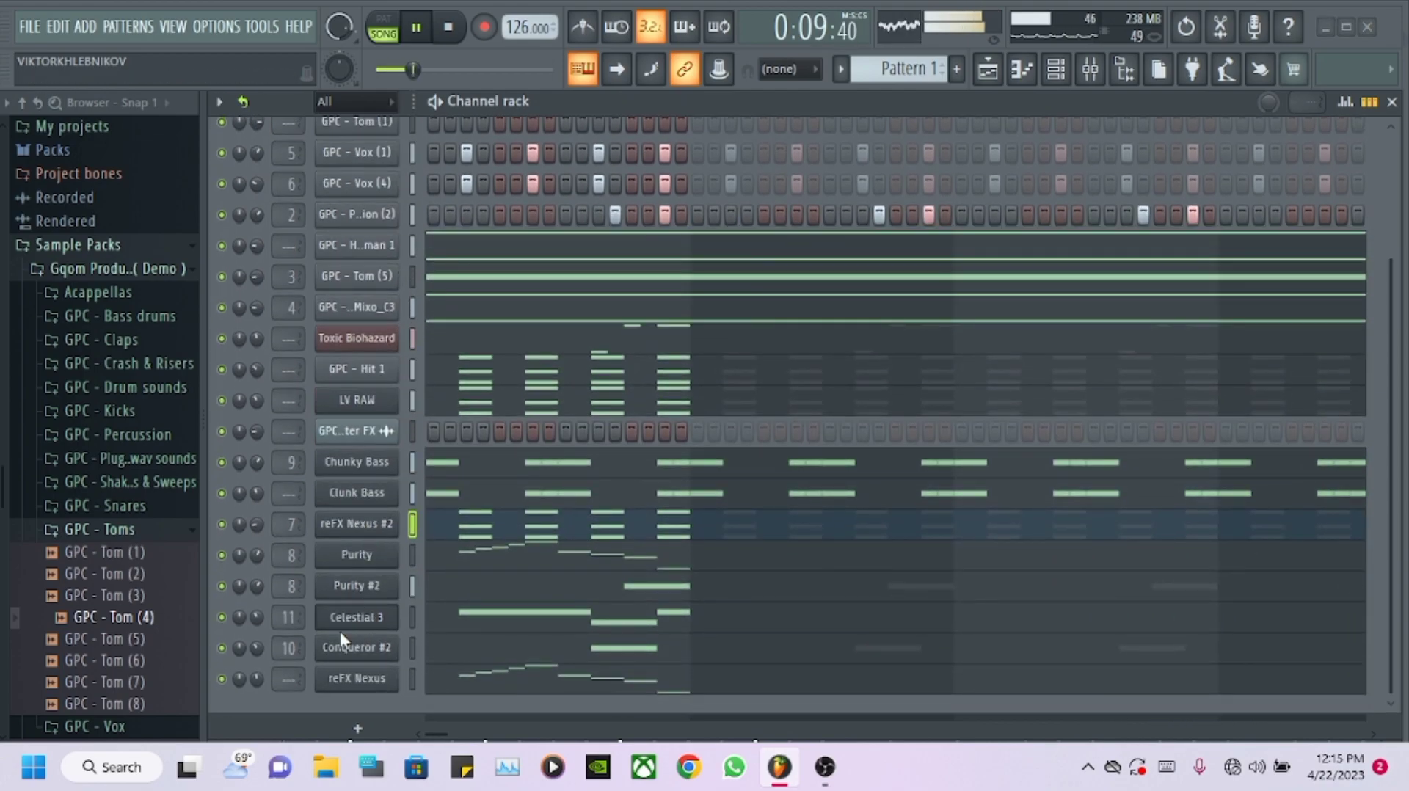
pyautogui.moveTo(257, 613); pyautogui.dragTo(257, 616)
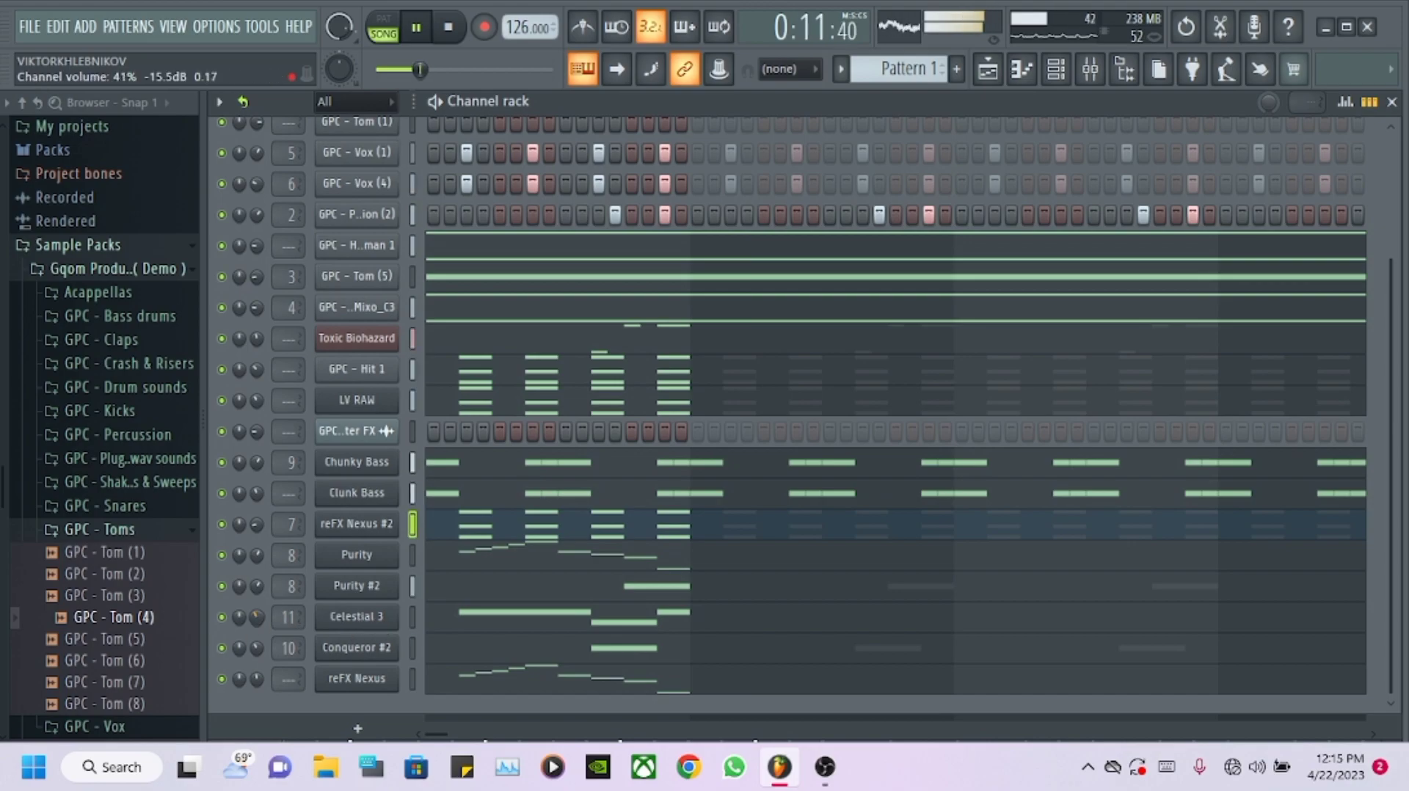
pyautogui.click(358, 730)
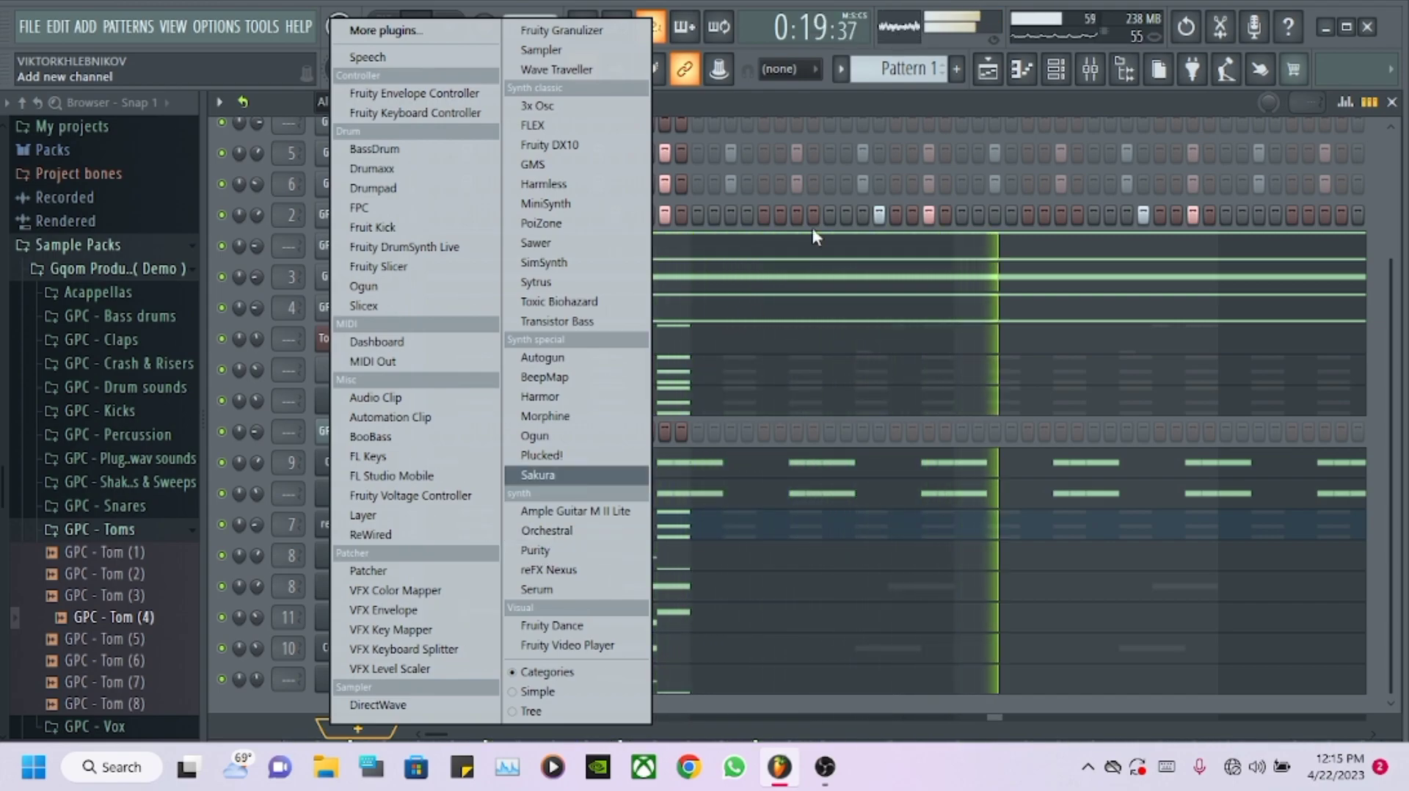
pyautogui.press('Escape')
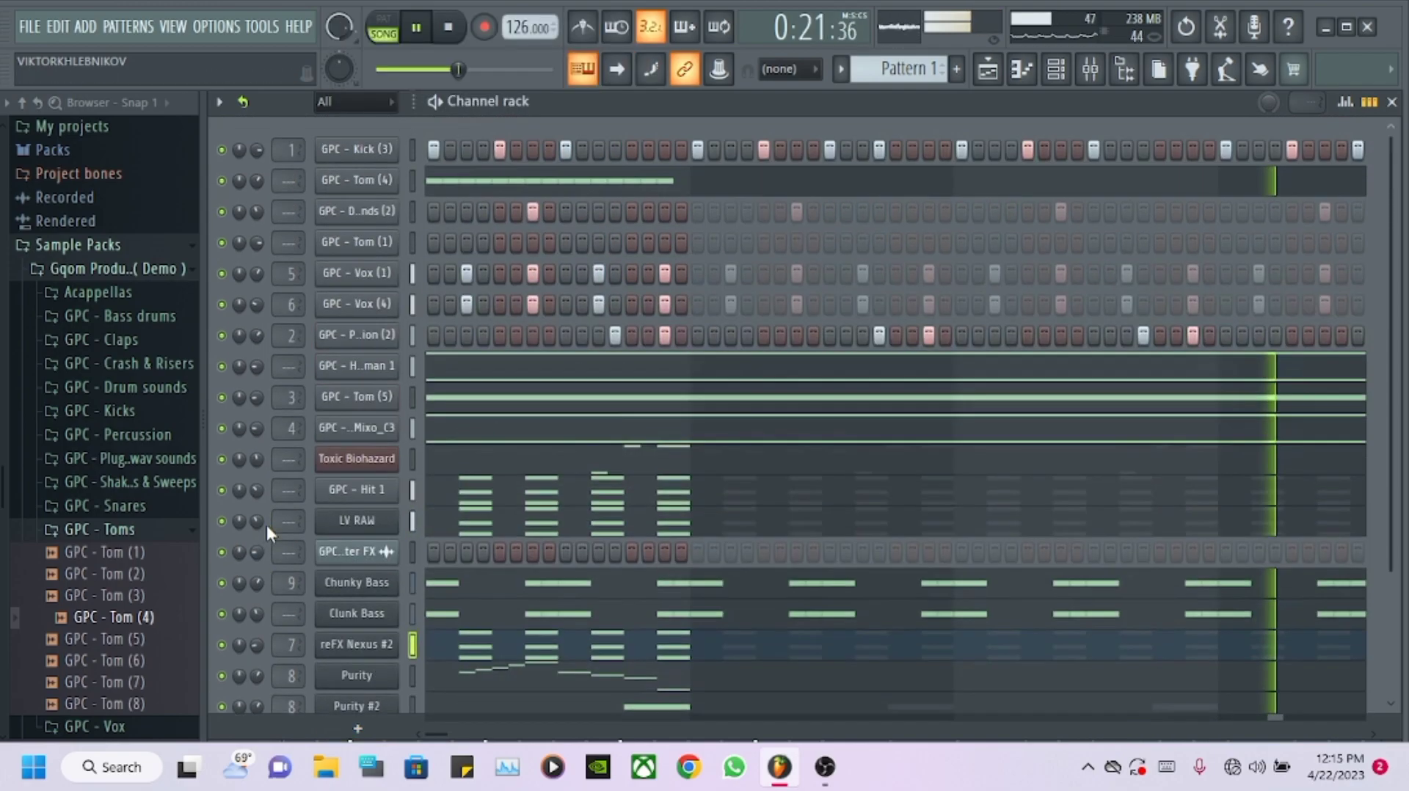
# - Raise the GMS mixer track's high shelf to 6.0 dB and inspect its two Fruity Parametric EQ 2 effects and Fruity Reeverb 2
pyautogui.scroll(2, 266, 526)
pyautogui.click(1093, 79)
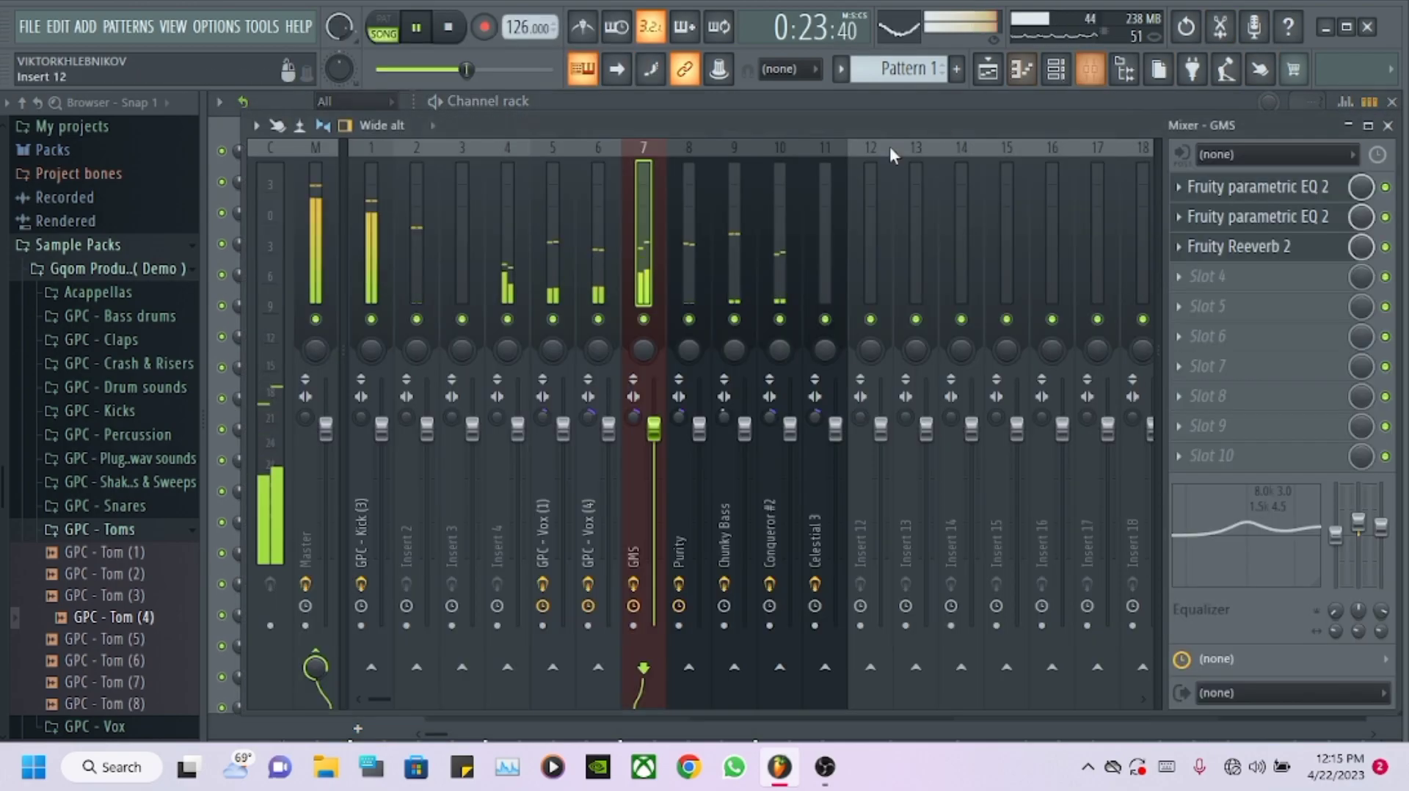
pyautogui.click(1325, 195)
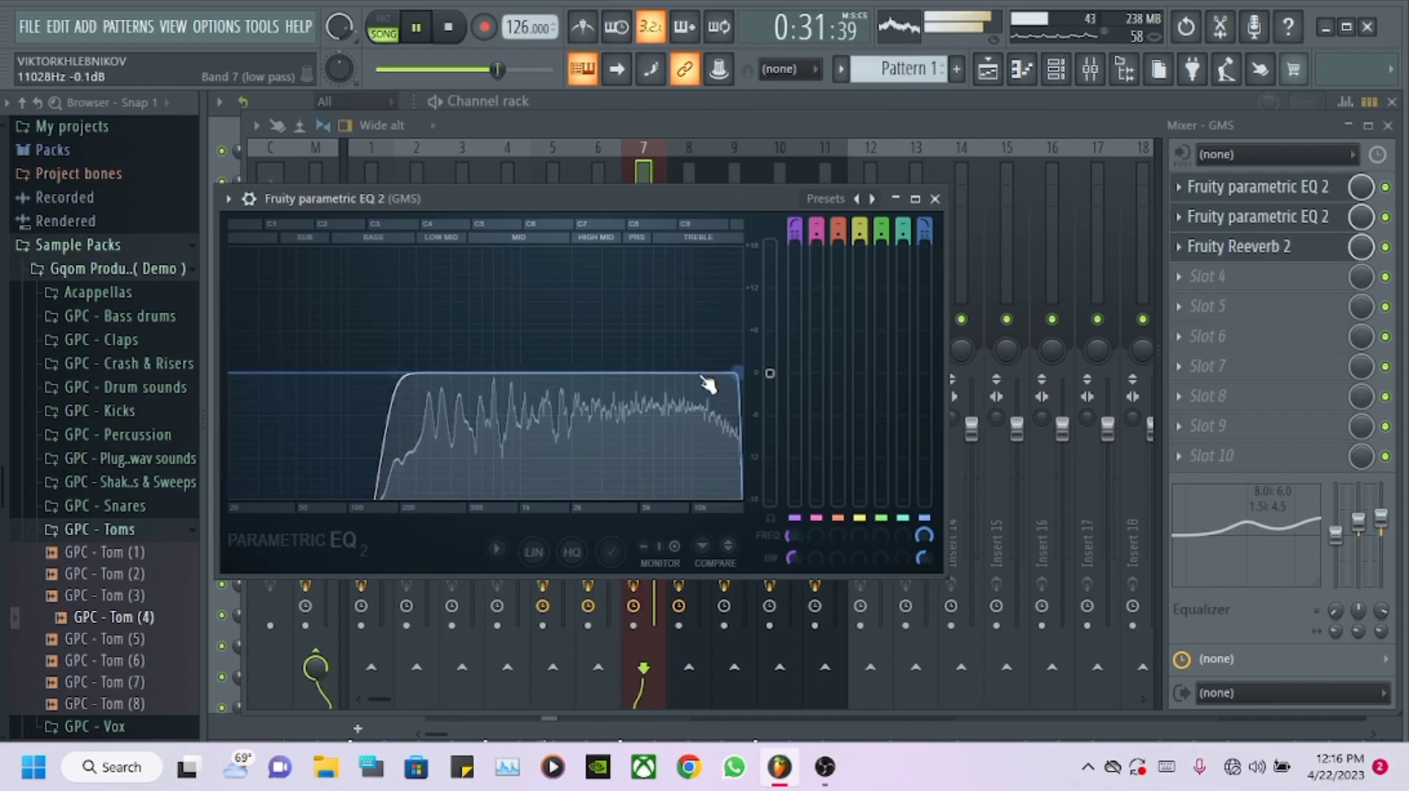
pyautogui.click(1257, 216)
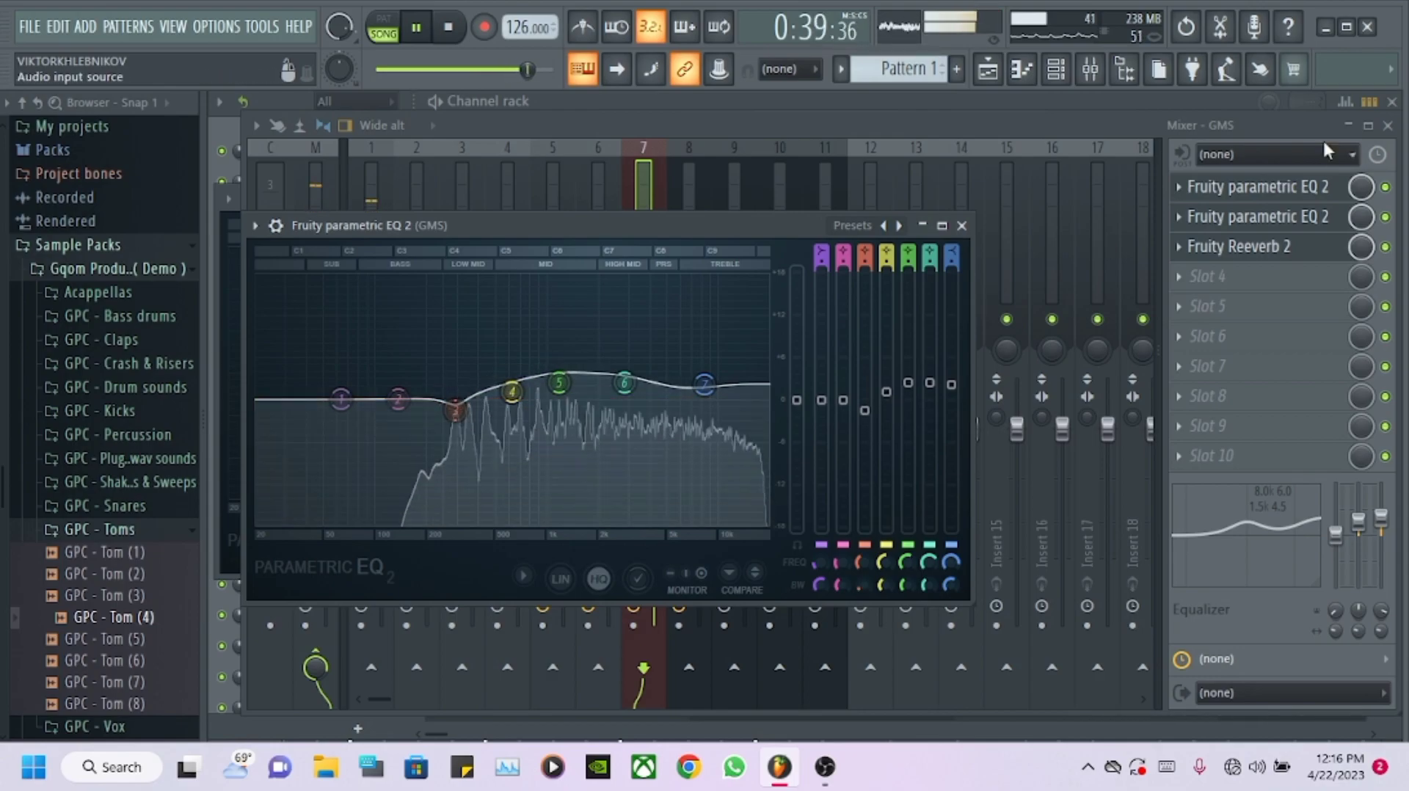
pyautogui.click(1235, 248)
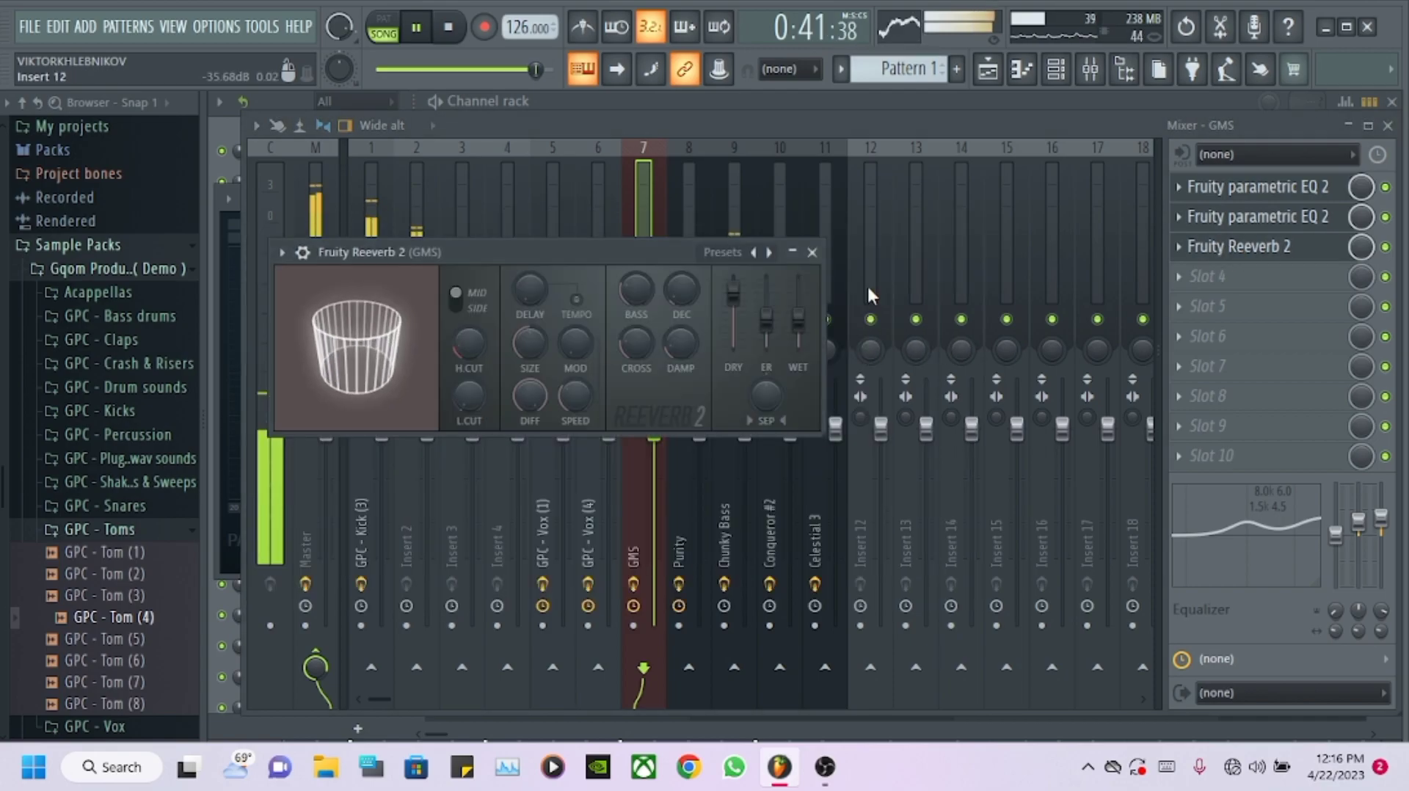
pyautogui.click(1055, 68)
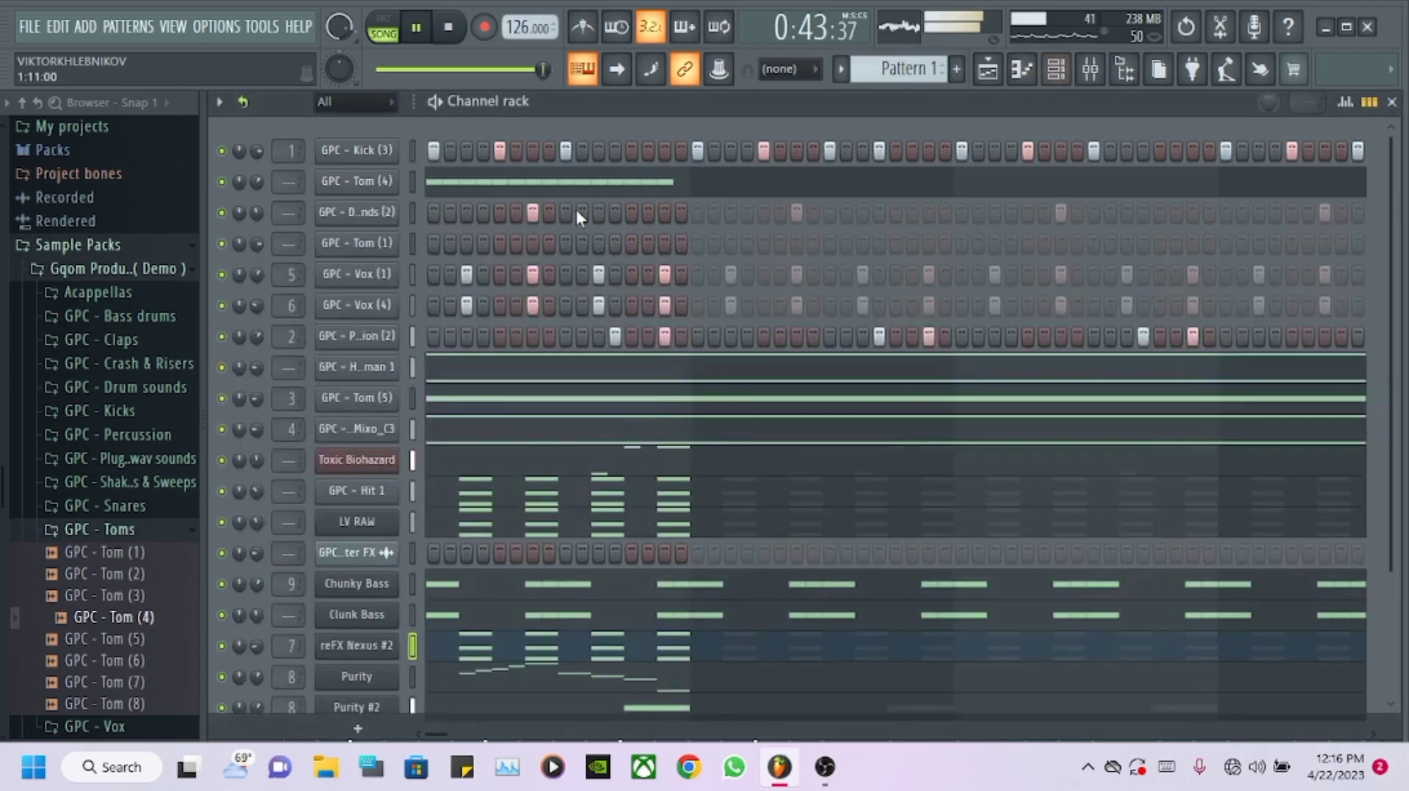
# - Audition the beat with the kick and bass channels temporarily muted and inspect the Clunk Bass instrument's settings
pyautogui.scroll(-4, 472, 566)
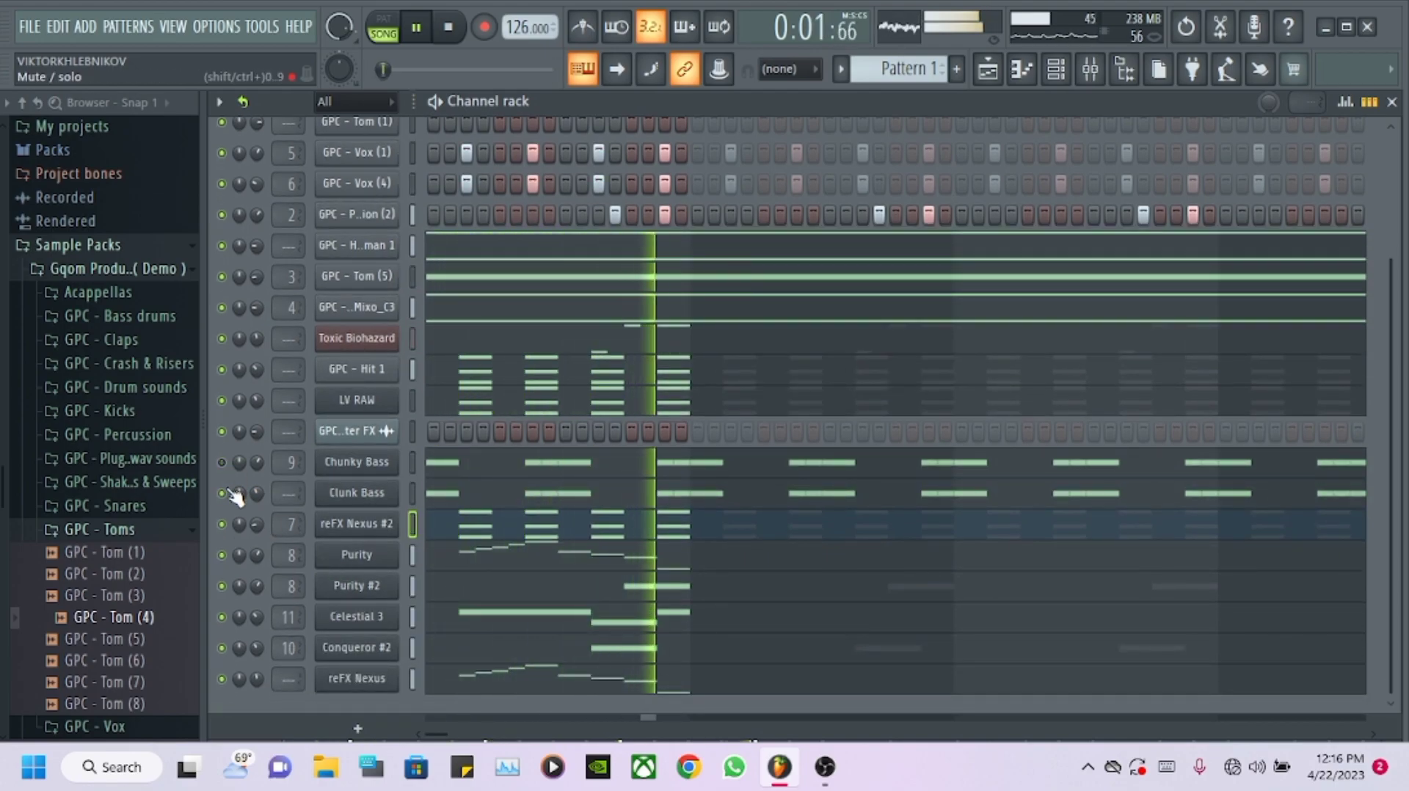
pyautogui.scroll(4, 392, 448)
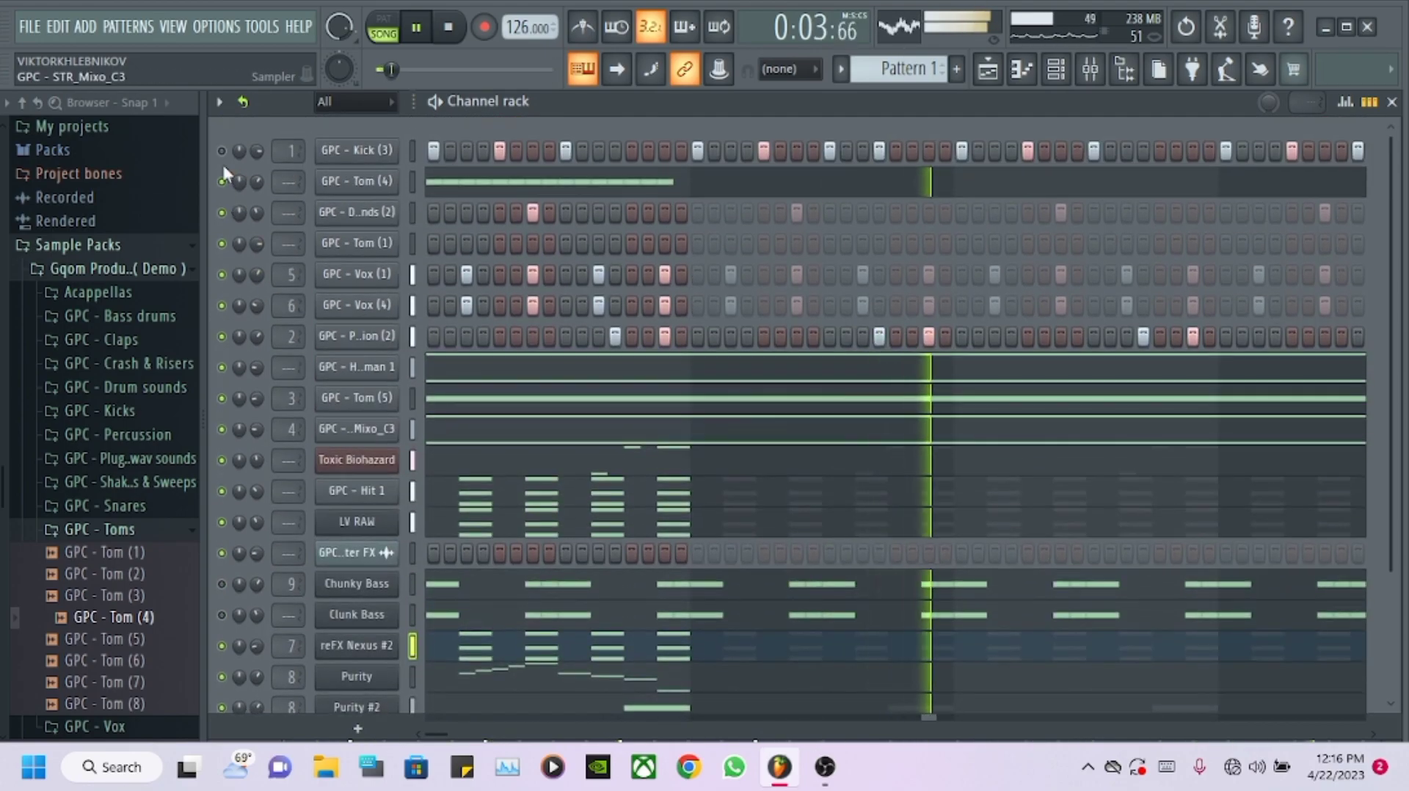
pyautogui.scroll(-4, 316, 485)
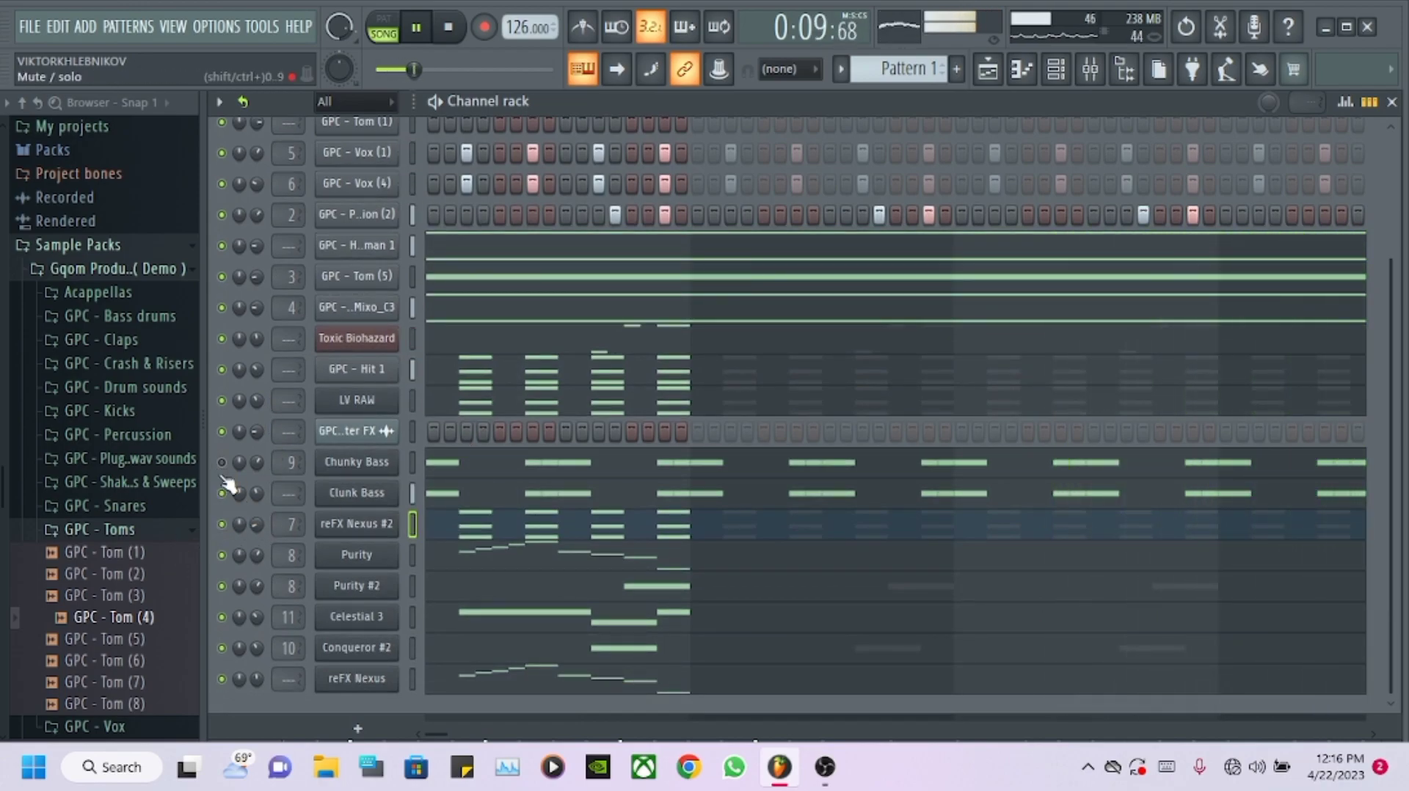
pyautogui.click(350, 494)
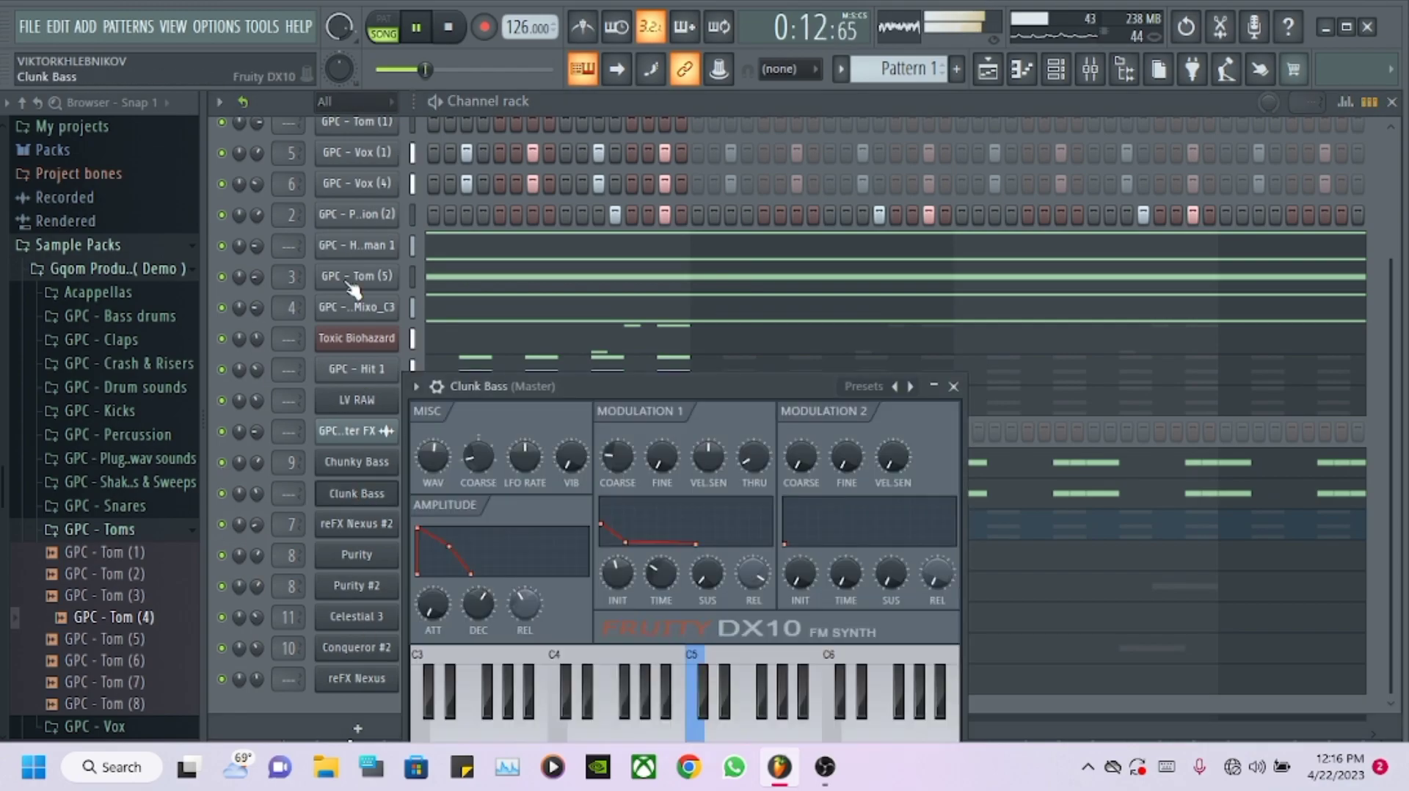
pyautogui.click(358, 496)
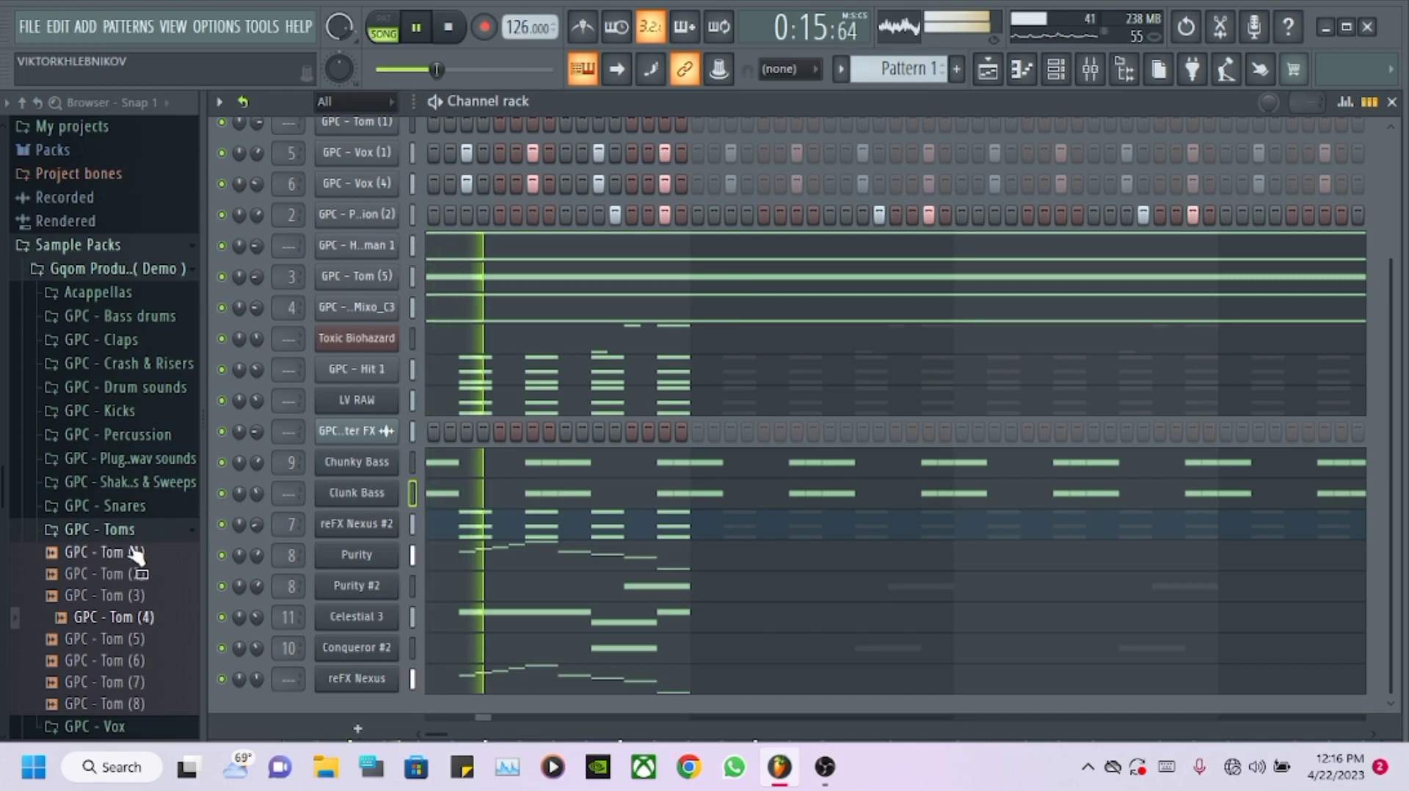
# - Collapse the GPC - Toms folder and mute the Purity, Purity #2, Celestial 3 and Conqueror #2 channels
pyautogui.click(117, 529)
pyautogui.moveTo(222, 556); pyautogui.dragTo(229, 649)
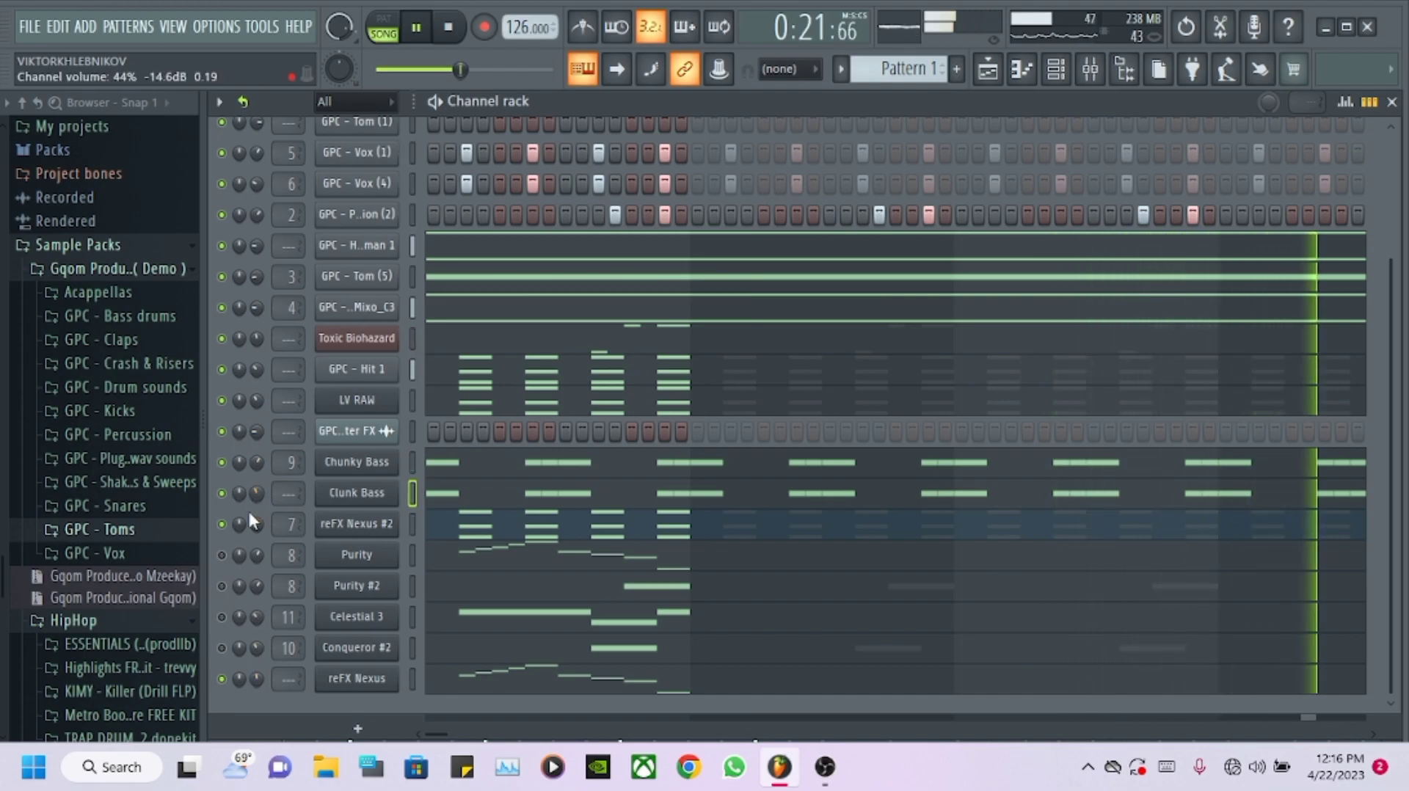
# - Add PBA - Candy Series - Logdrum Presets (7) from the Presets folder as a new channel and swap it for Logdrum Presets (8)
pyautogui.scroll(-3, 86, 421)
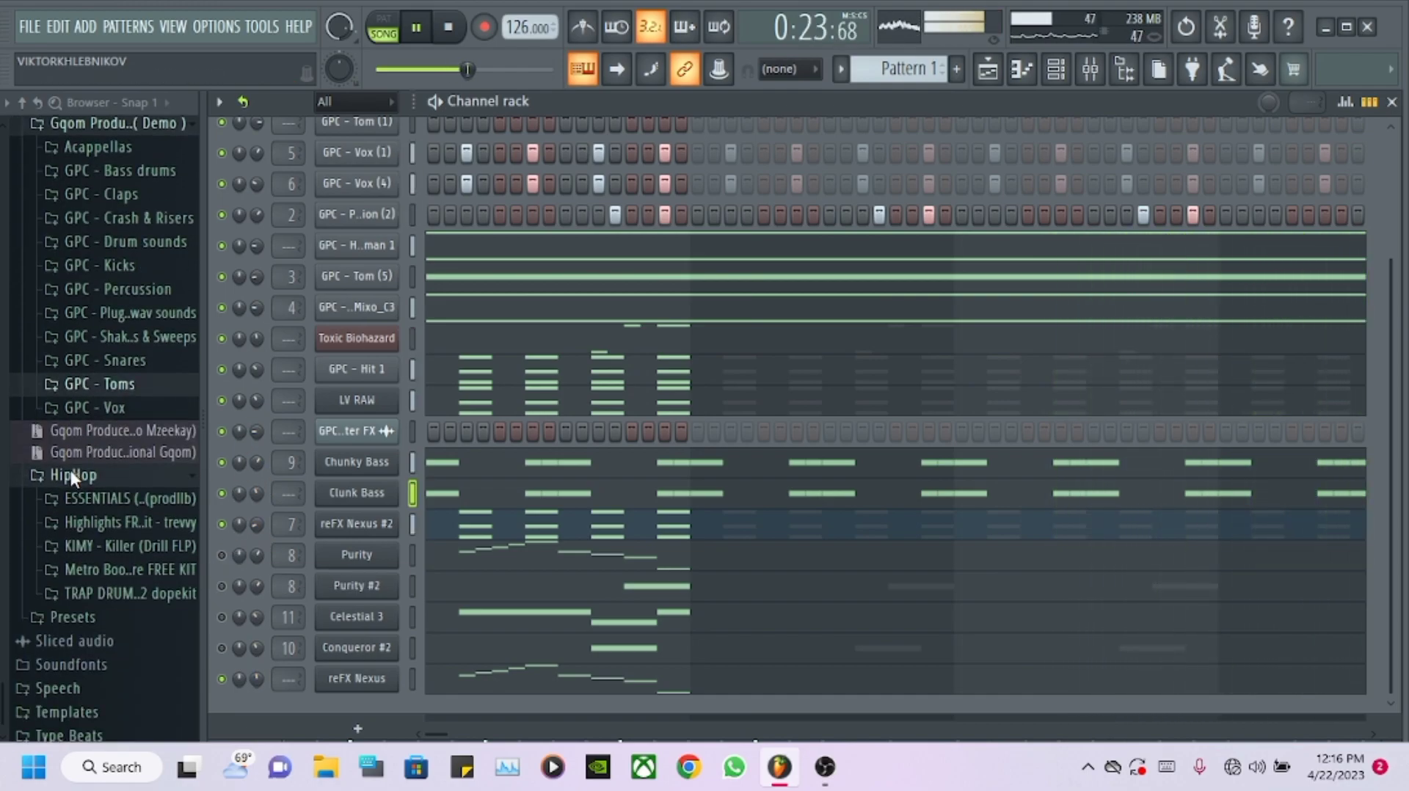
pyautogui.click(72, 617)
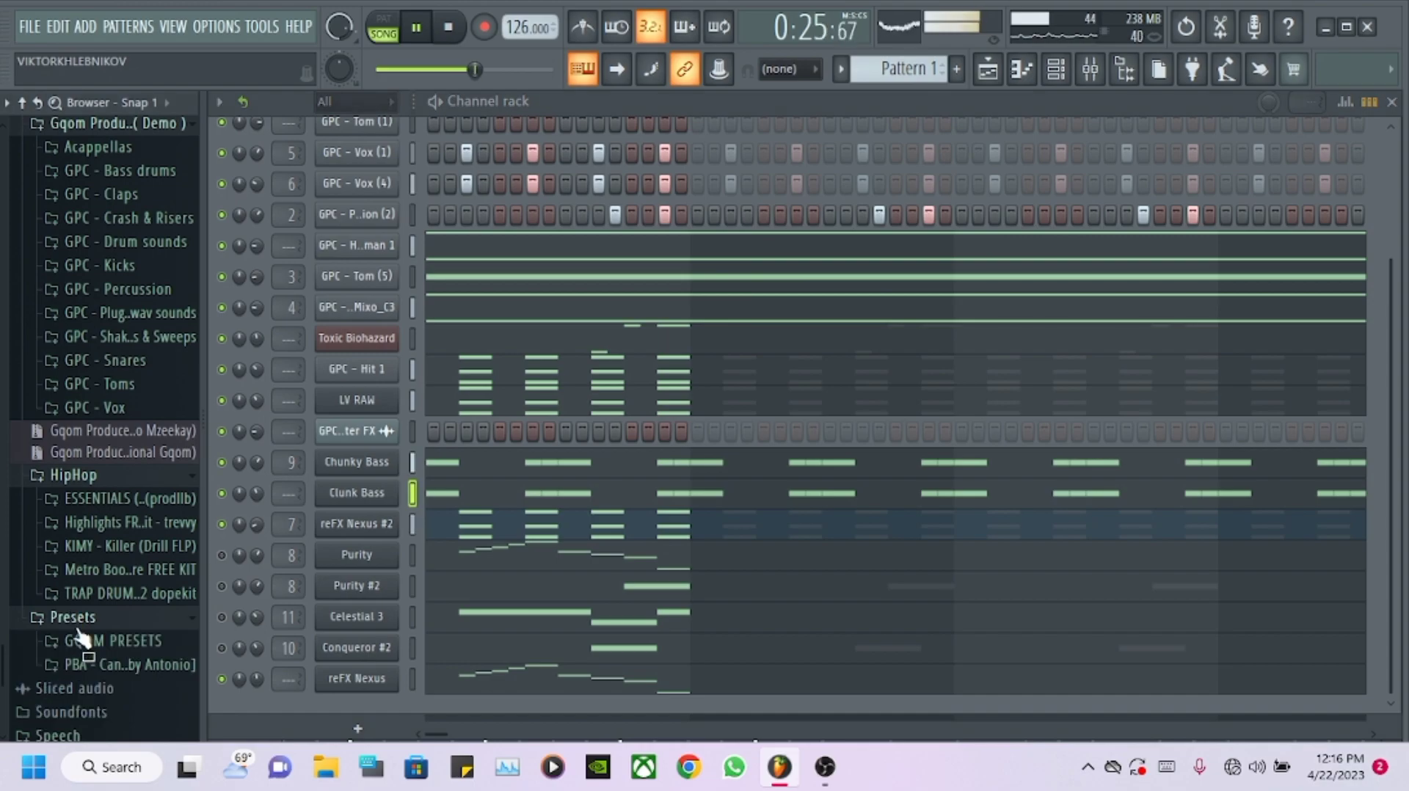
pyautogui.click(78, 631)
pyautogui.click(88, 467)
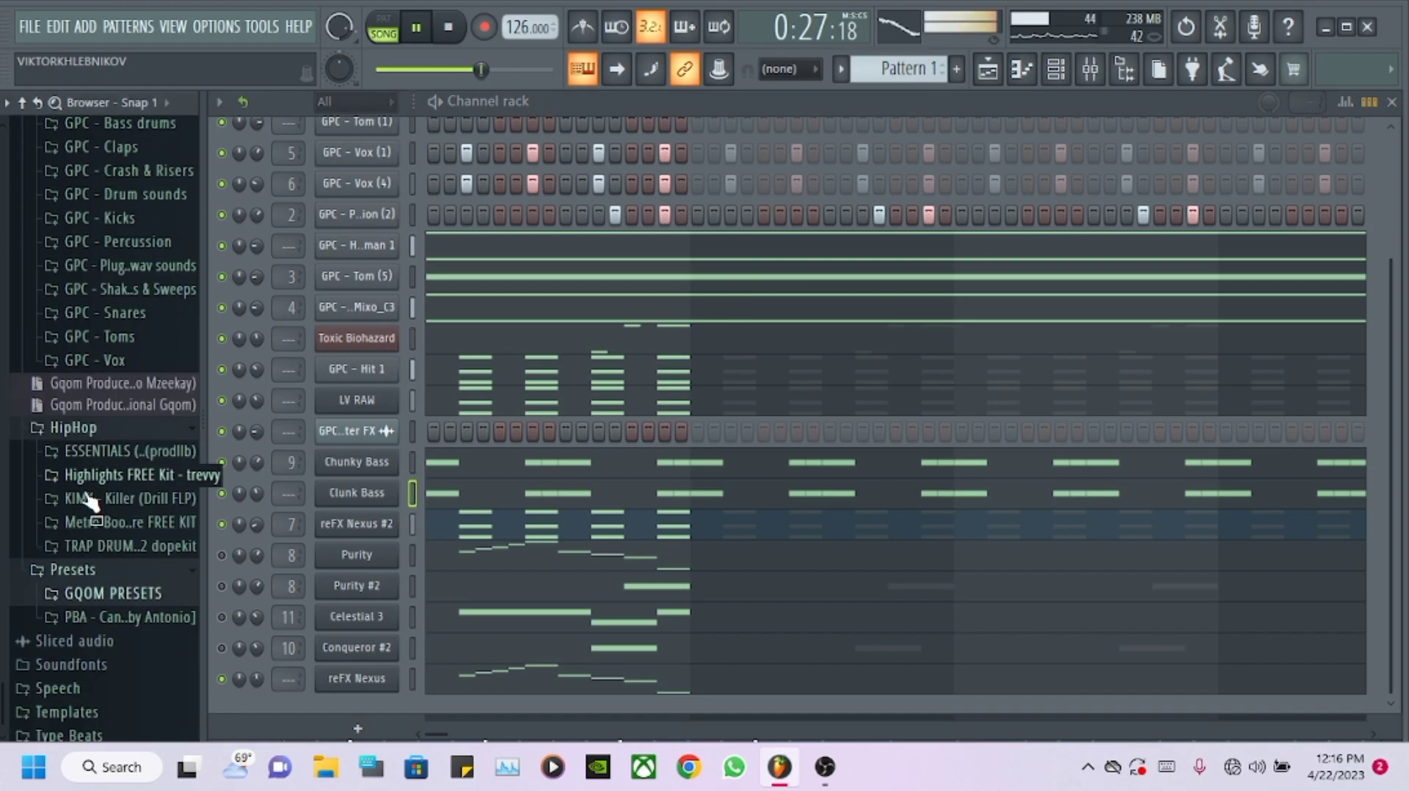
pyautogui.click(106, 616)
pyautogui.scroll(-6, 110, 441)
pyautogui.moveTo(126, 392); pyautogui.dragTo(374, 708)
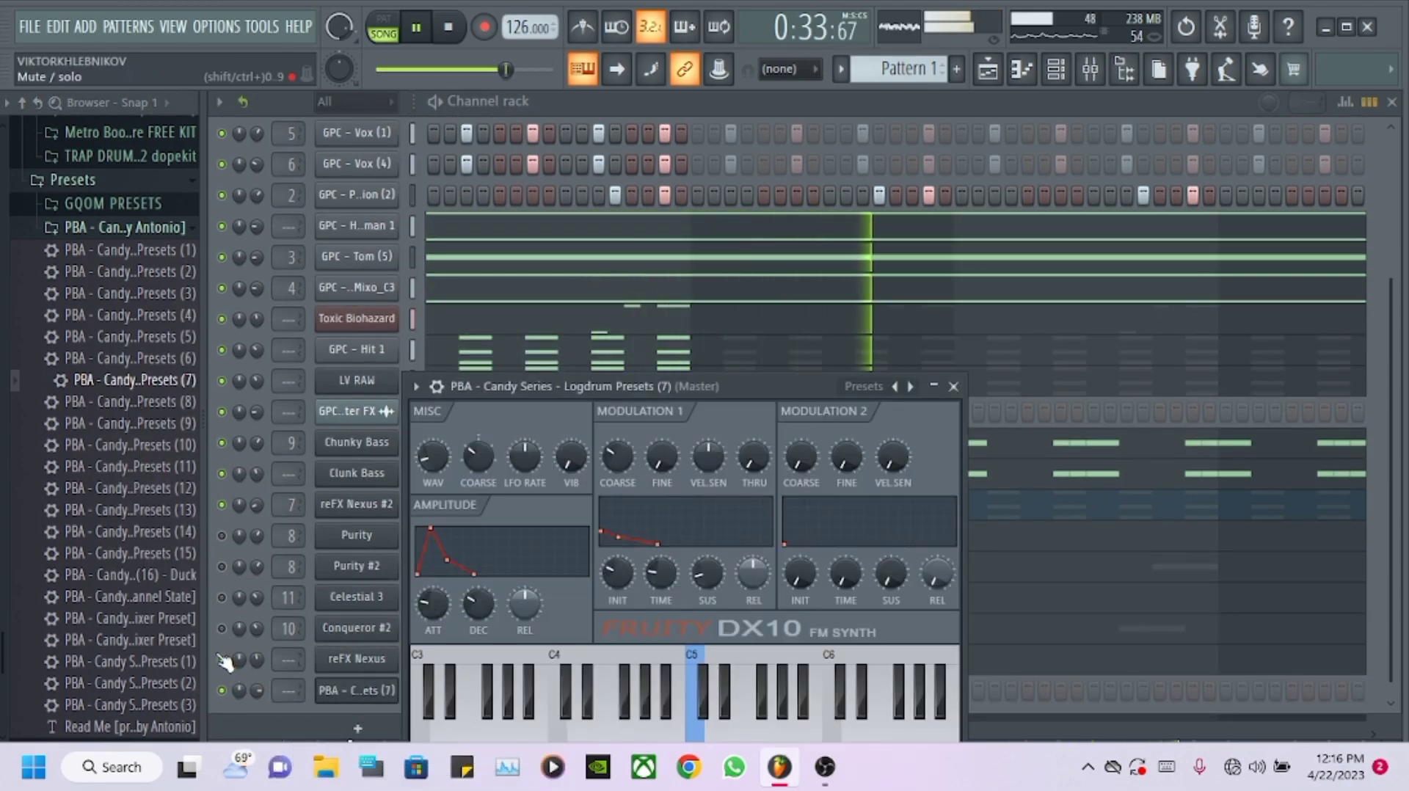
pyautogui.moveTo(103, 401); pyautogui.dragTo(354, 686)
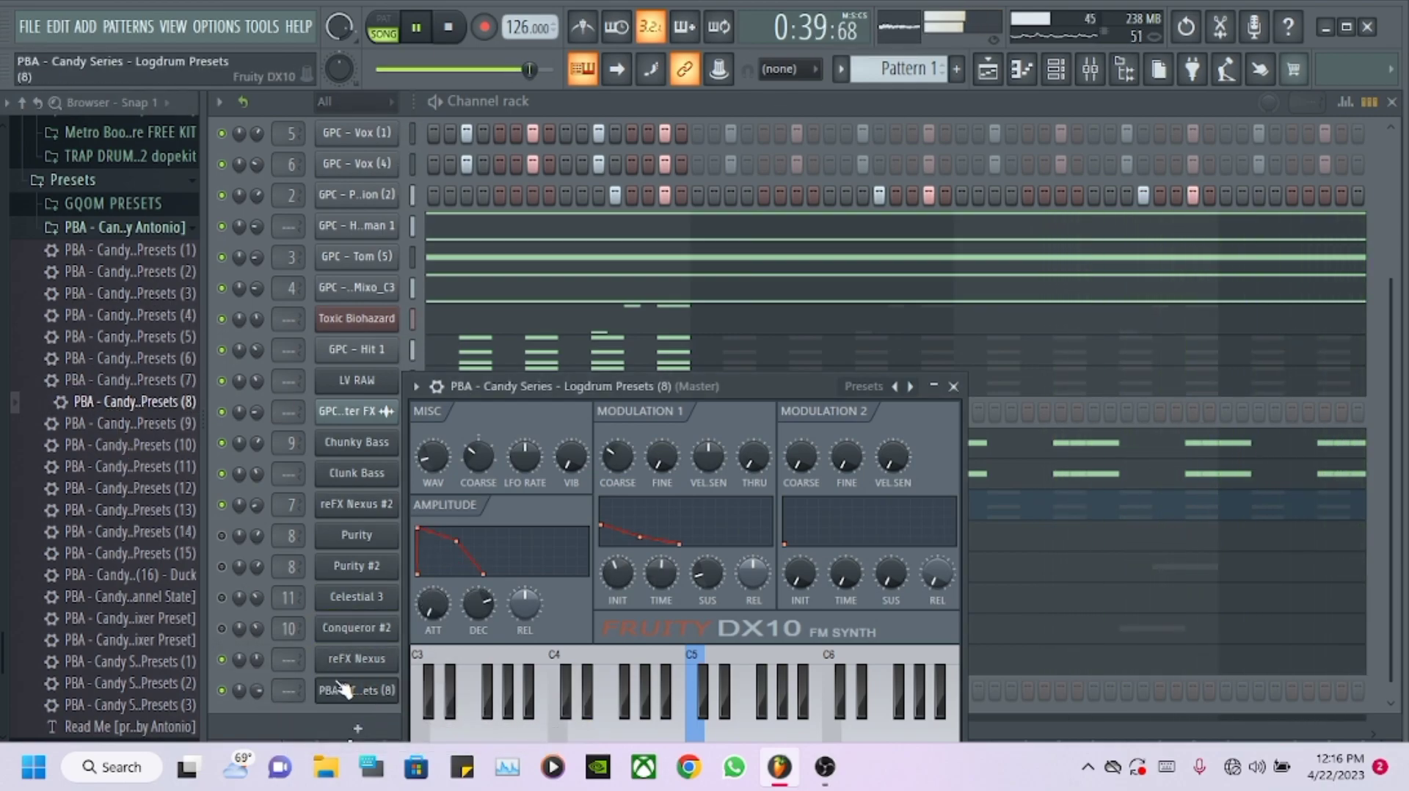
pyautogui.click(345, 695)
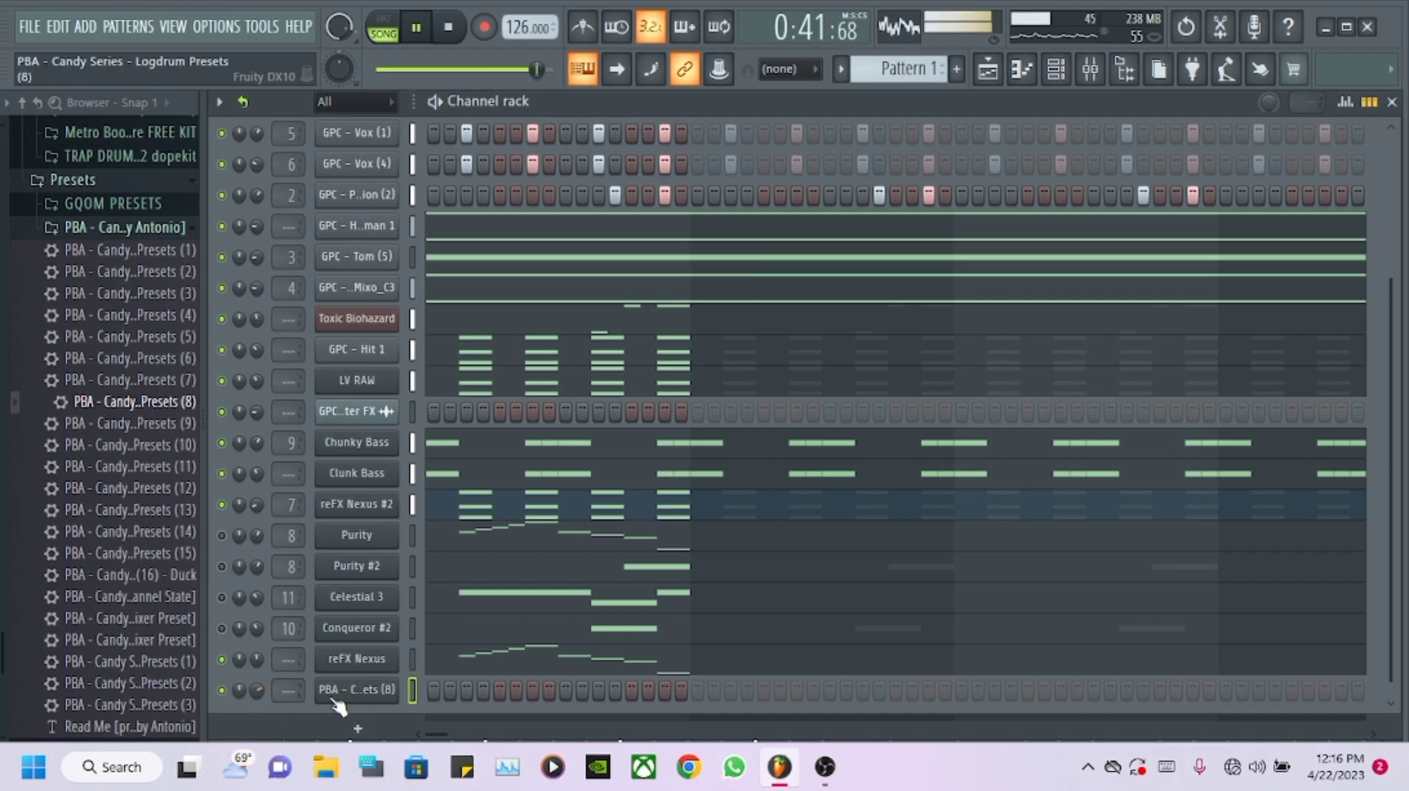
# - Place a two-step D4 note starting on step 5 of the first bar in the Logdrum Presets (8) piano roll
pyautogui.rightClick(371, 689)
pyautogui.click(448, 448)
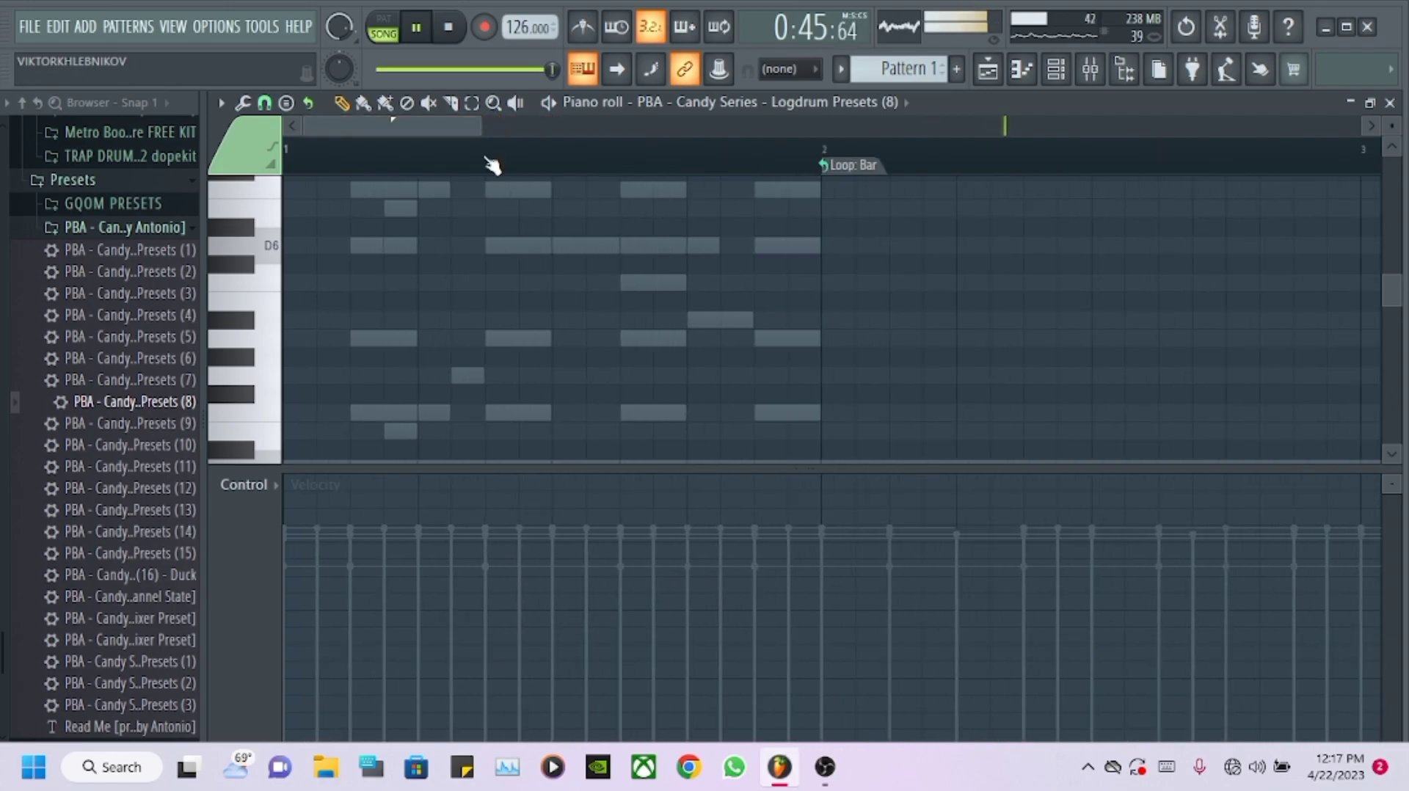
pyautogui.scroll(3, 487, 294)
pyautogui.scroll(-3, 477, 400)
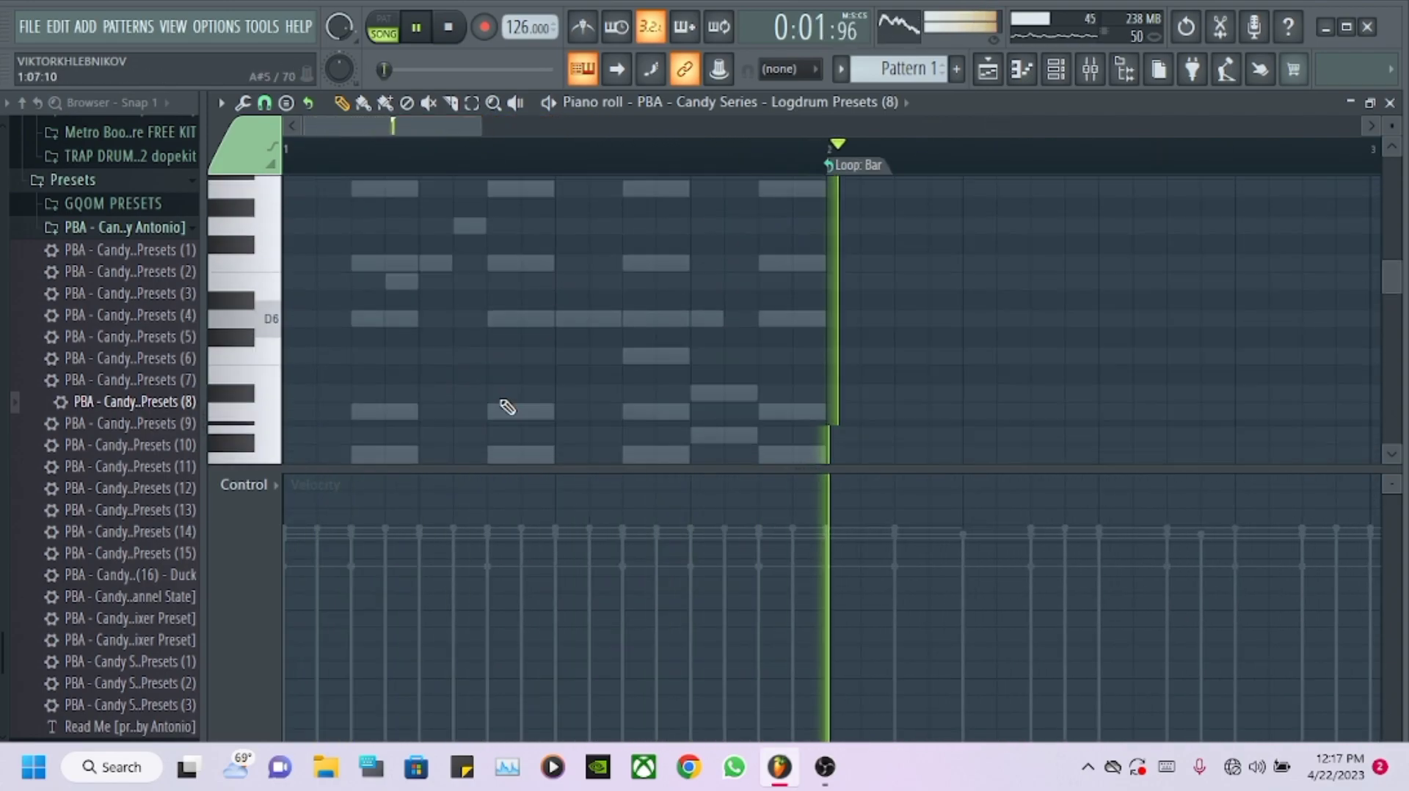
pyautogui.click(422, 249)
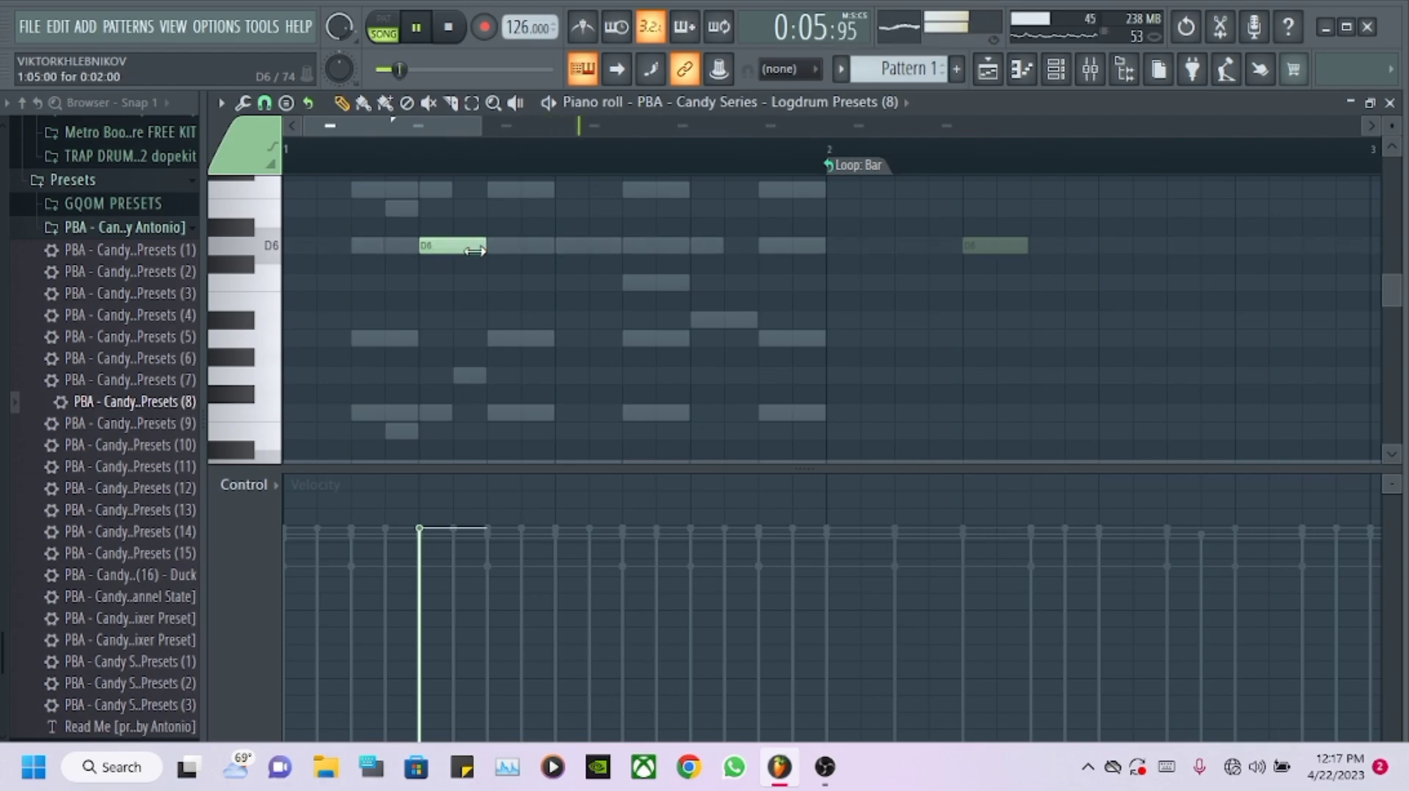
pyautogui.scroll(-2, 566, 305)
pyautogui.scroll(3, 566, 304)
pyautogui.scroll(-3, 568, 306)
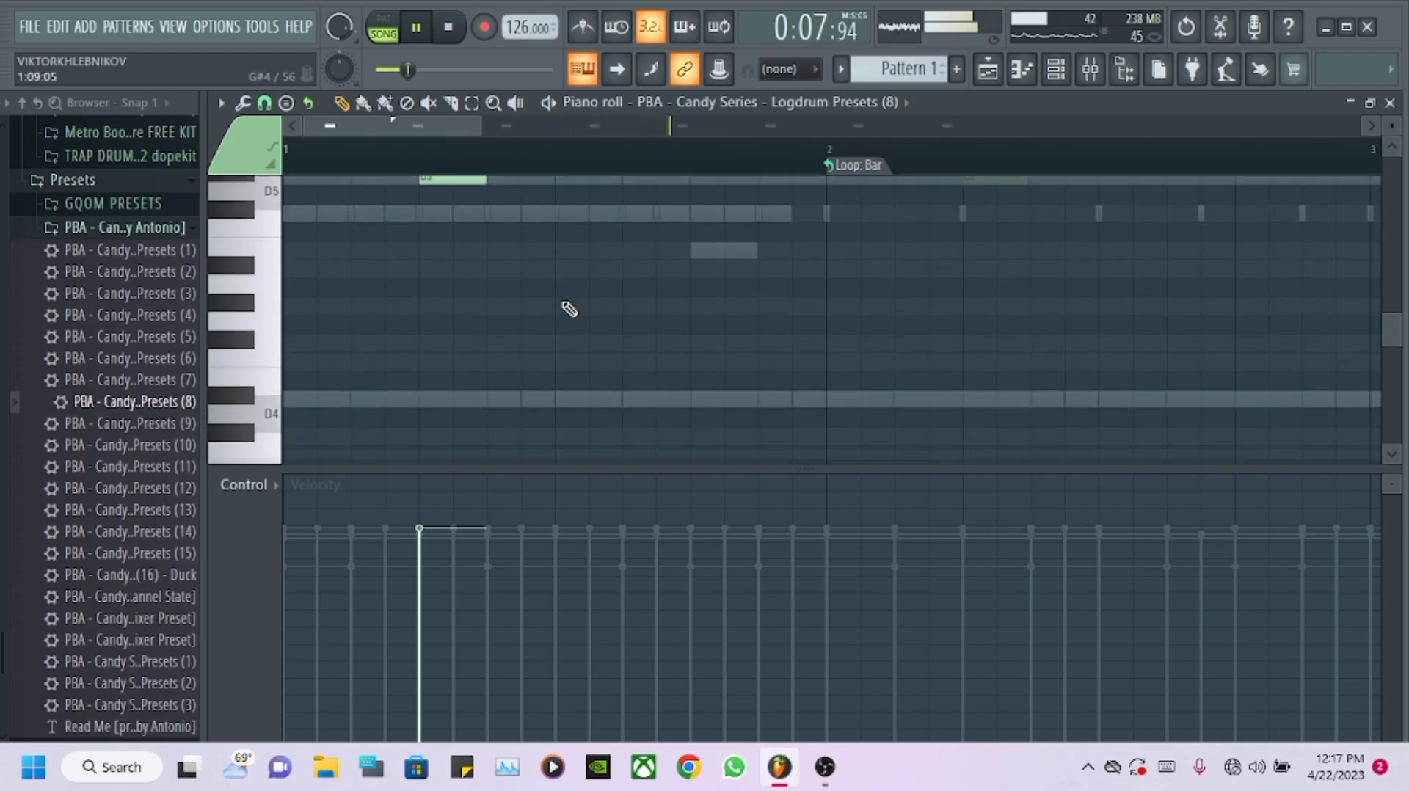
pyautogui.scroll(-2, 568, 308)
pyautogui.scroll(-2, 573, 308)
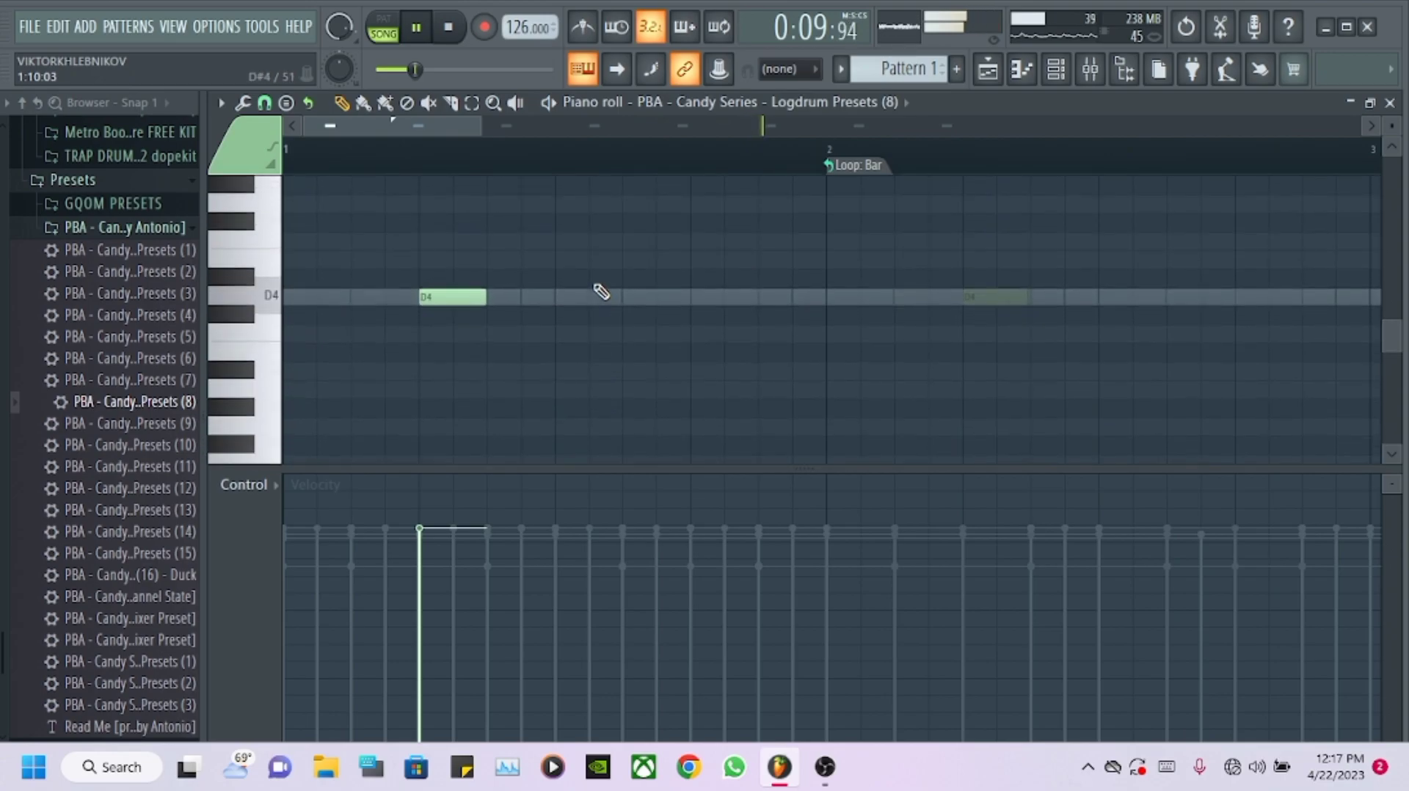
# - Switch the log drum channel to Logdrum Presets (9) and route it to mixer track 12 with stereo separation 25% merged
pyautogui.moveTo(147, 424); pyautogui.dragTo(486, 358)
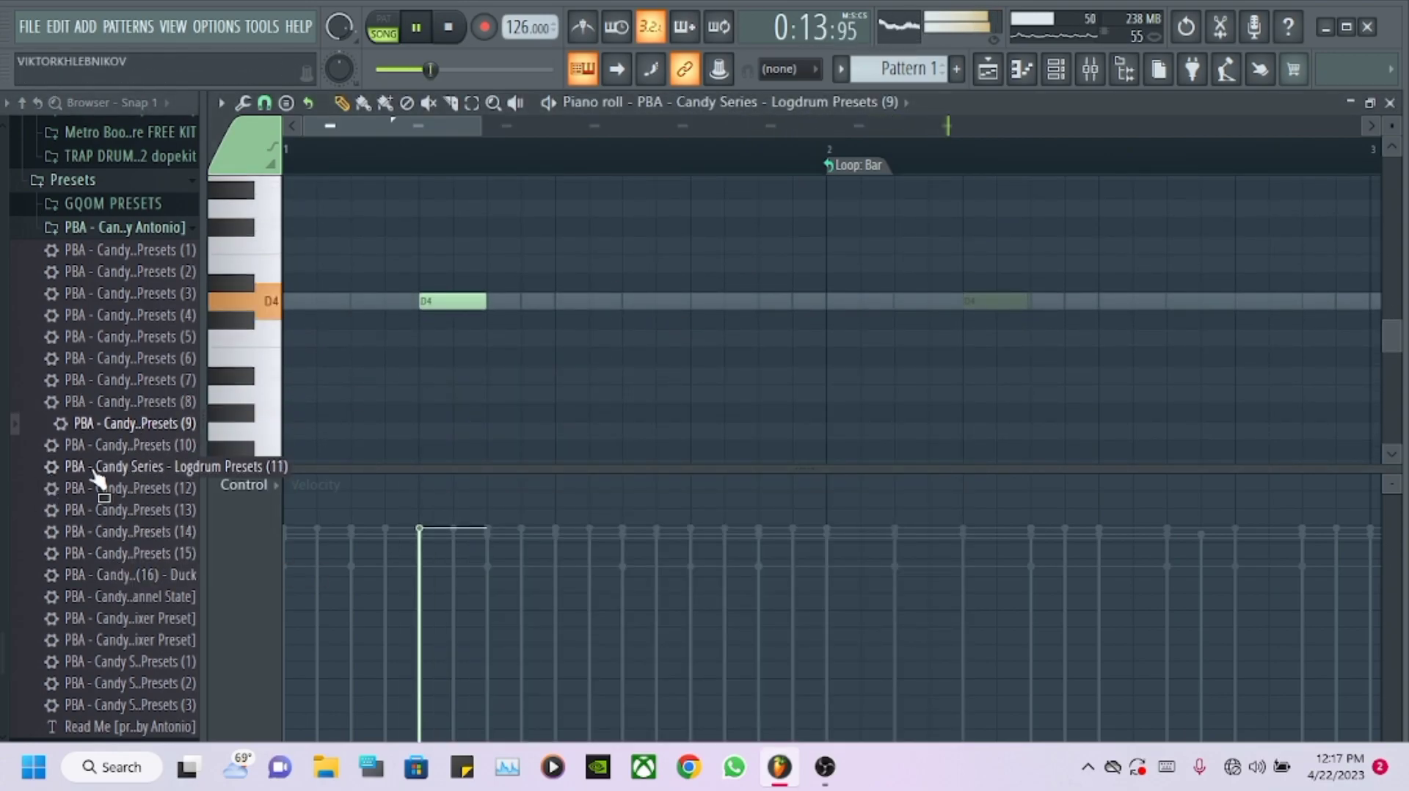
pyautogui.click(1059, 69)
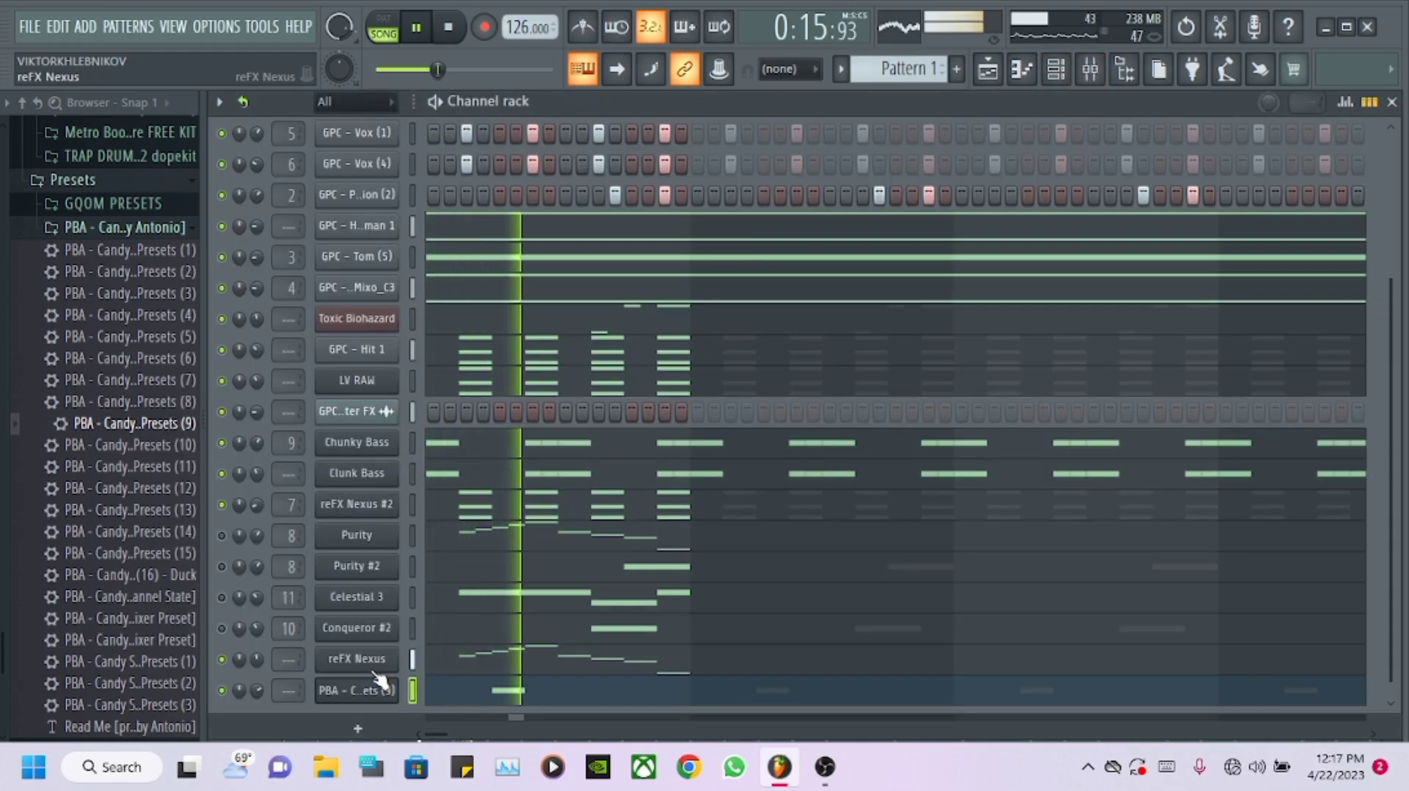
pyautogui.click(357, 690)
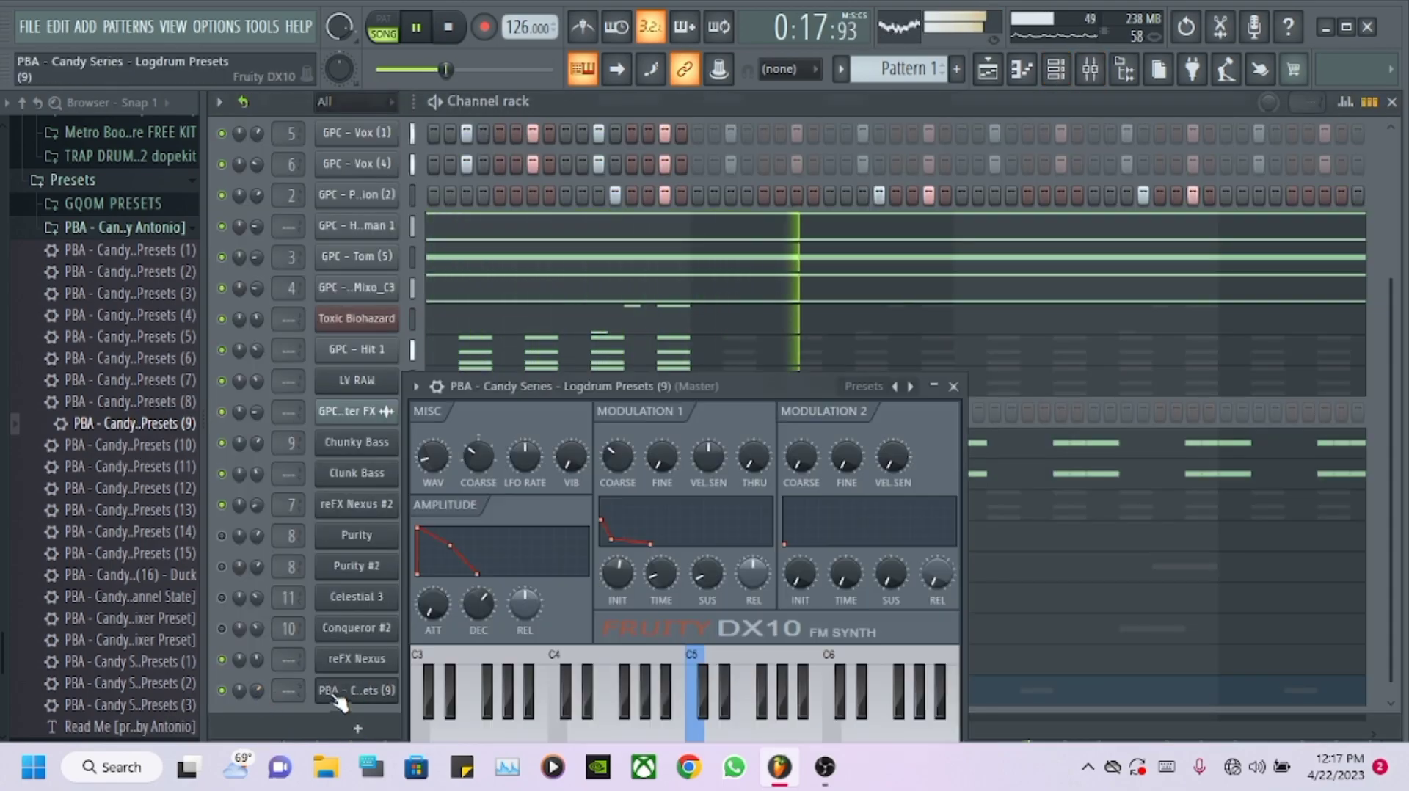
pyautogui.click(424, 393)
pyautogui.click(811, 344)
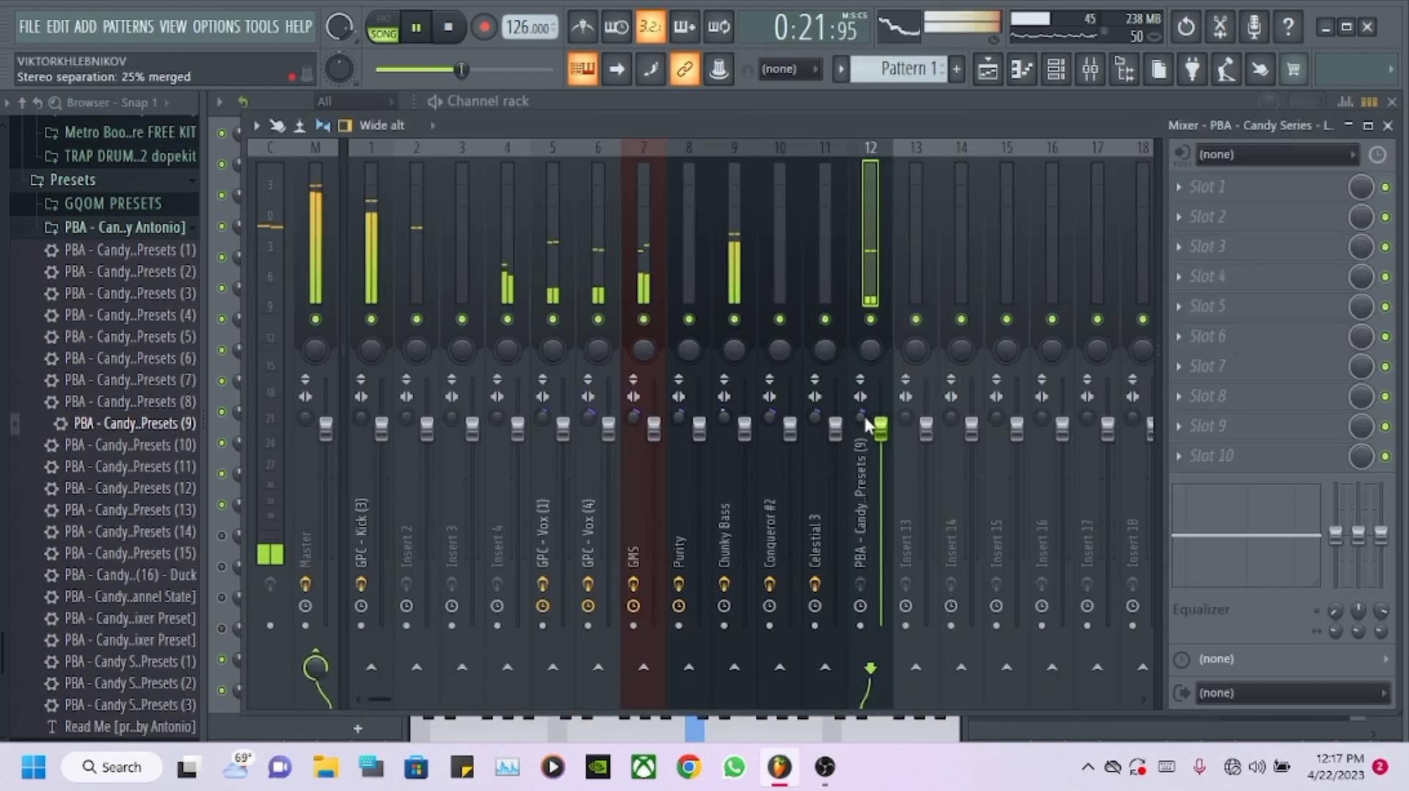
# - Add Fruity Parametric EQ 2 to the log drum track with the 40Hz + 18kHz cut preset and move the high-pass band to 60 Hz
pyautogui.click(1224, 186)
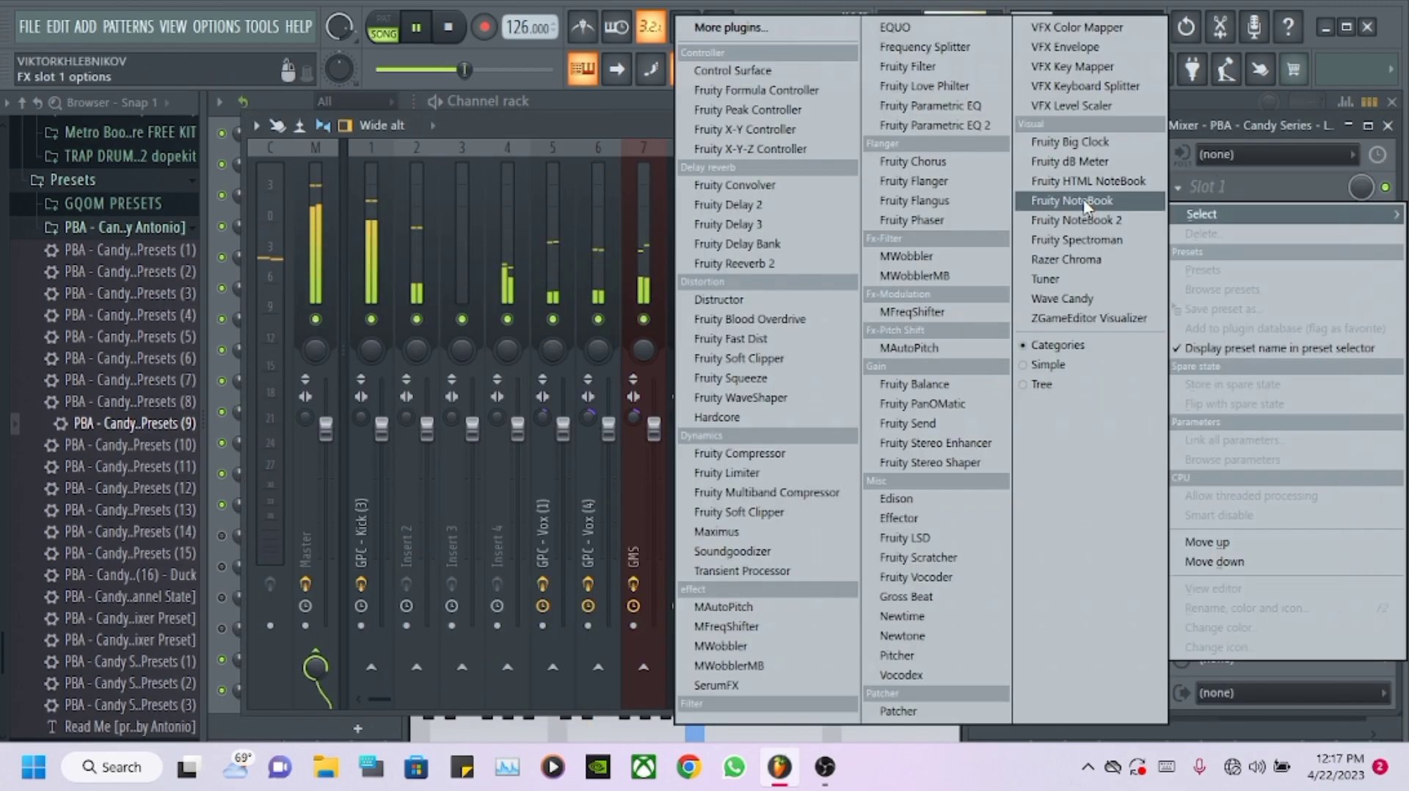
pyautogui.click(951, 125)
pyautogui.click(910, 251)
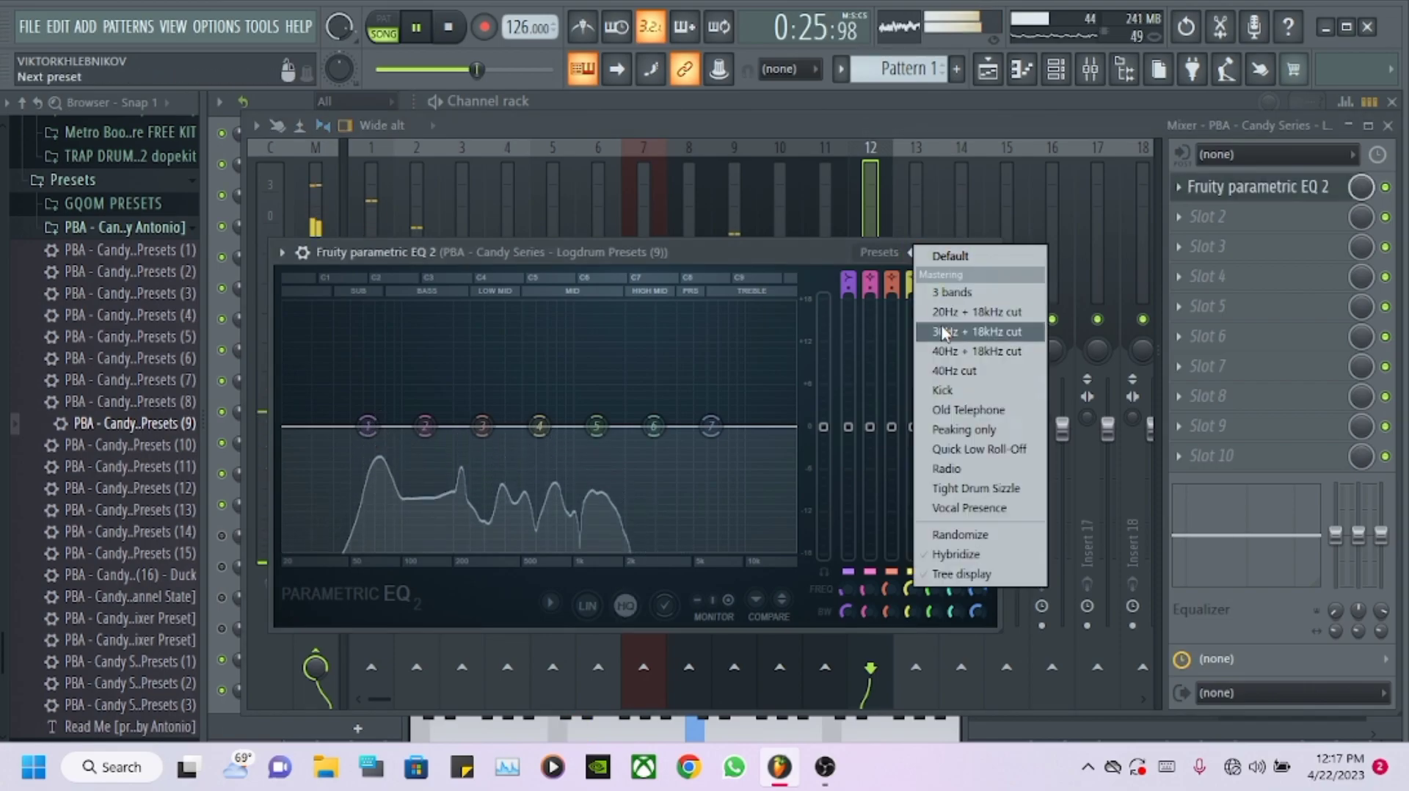
pyautogui.click(946, 350)
pyautogui.moveTo(323, 426); pyautogui.dragTo(367, 425)
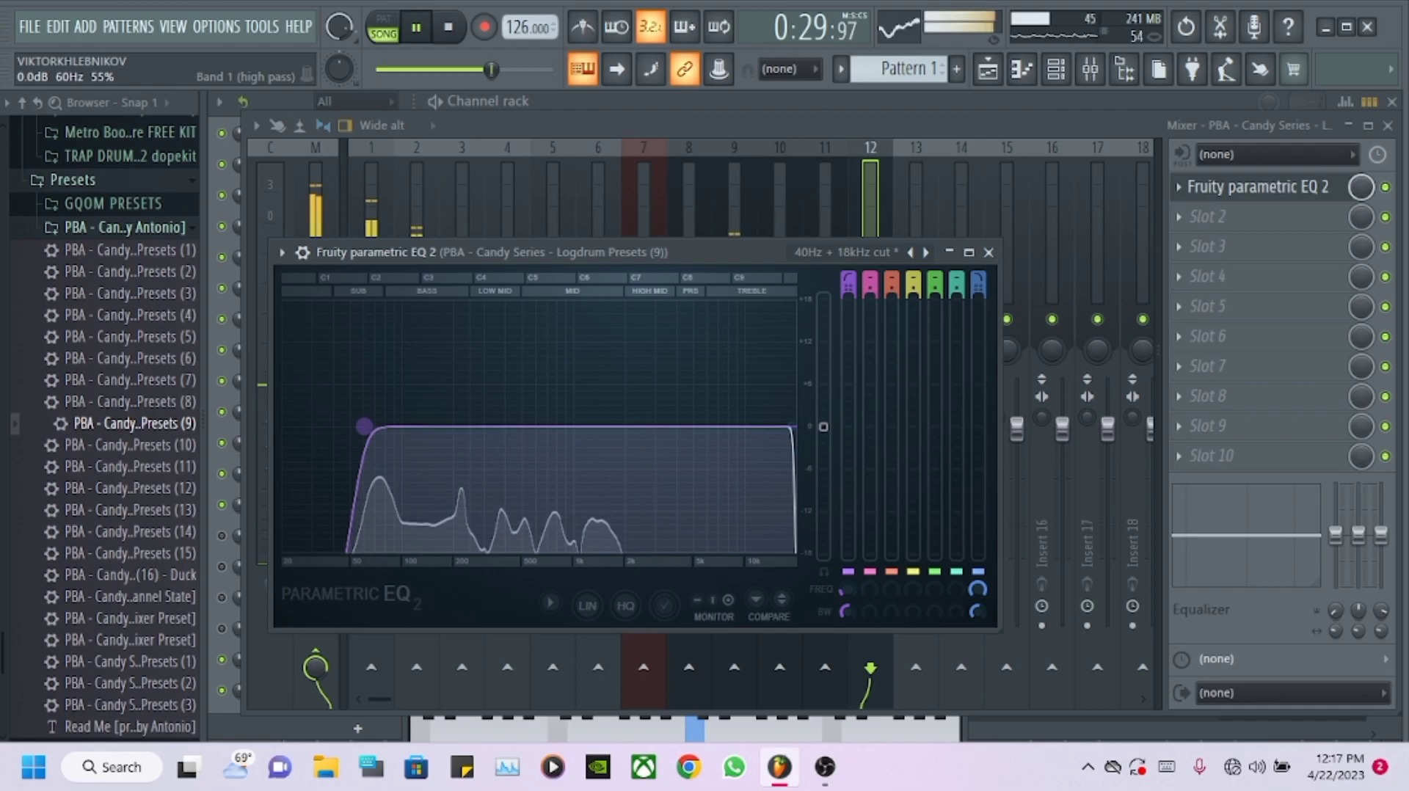
# - Boost the mid and high bands of the log drum track's built-in equalizer, setting the high shelf to 3.0 dB
pyautogui.click(1256, 223)
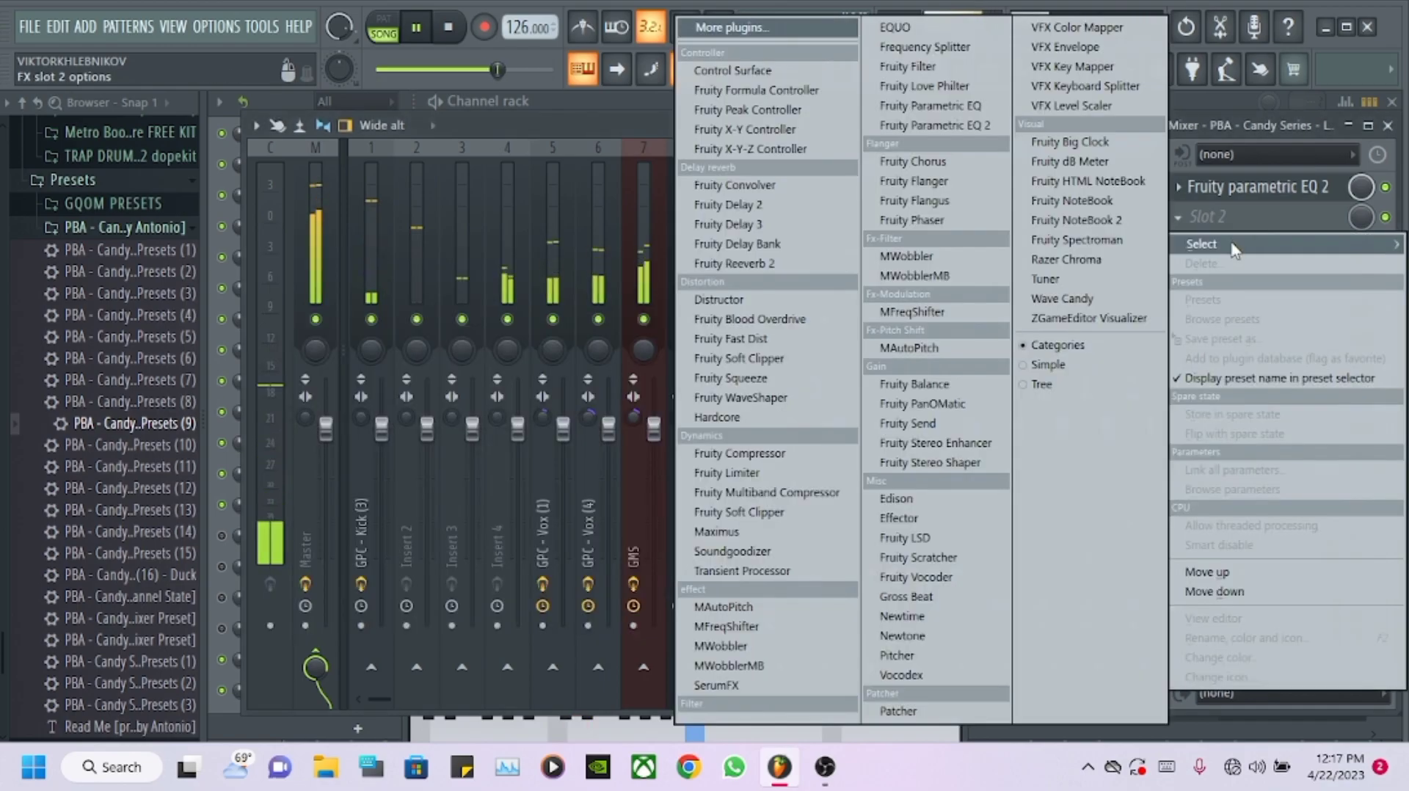
pyautogui.click(1262, 127)
pyautogui.moveTo(1359, 536)
pyautogui.mouseDown()
pyautogui.moveTo(1359, 522)
pyautogui.moveTo(1377, 543)
pyautogui.mouseUp()
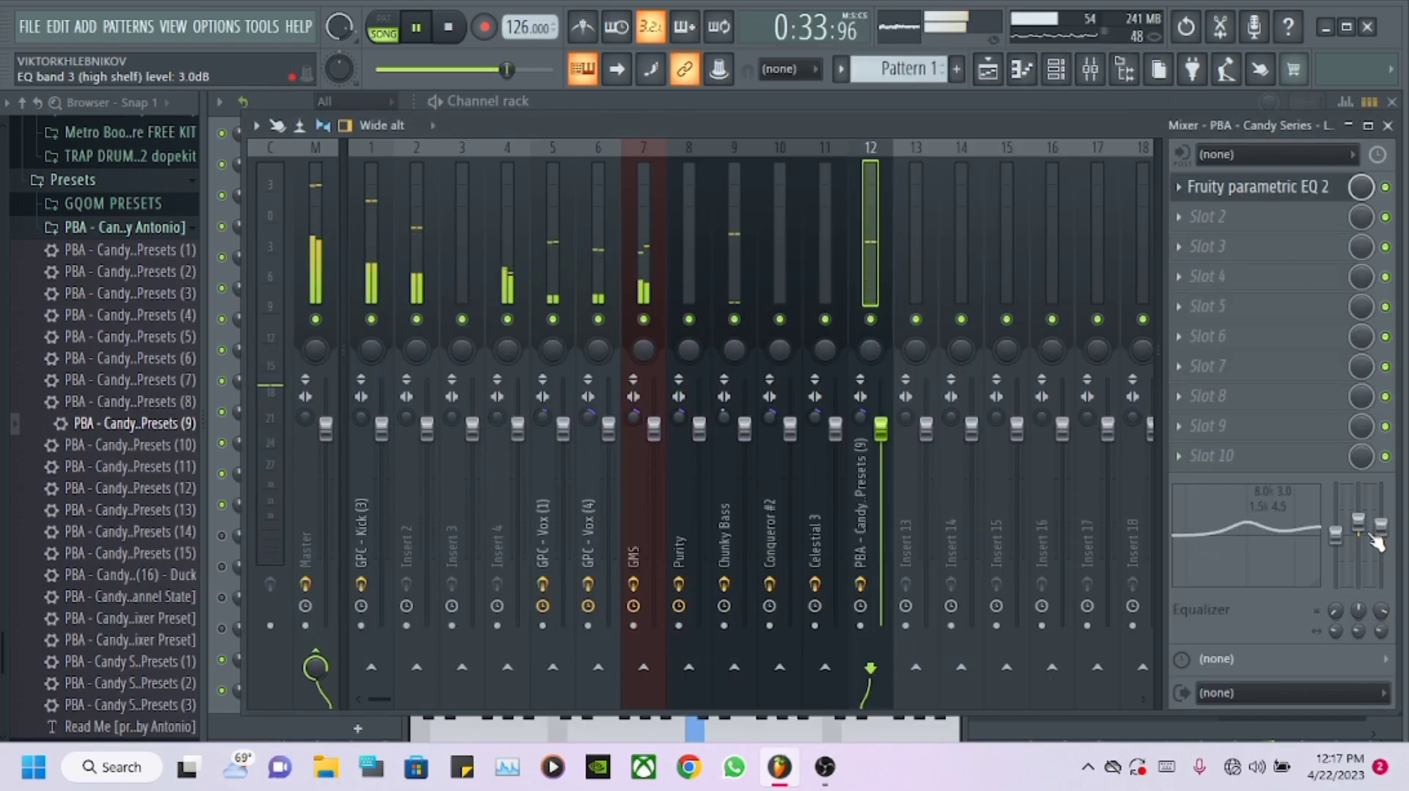
# - Add Fruity Stereo Enhancer to the log drum track's second effect slot and set its stereo separation to about 17% separated
pyautogui.click(1193, 213)
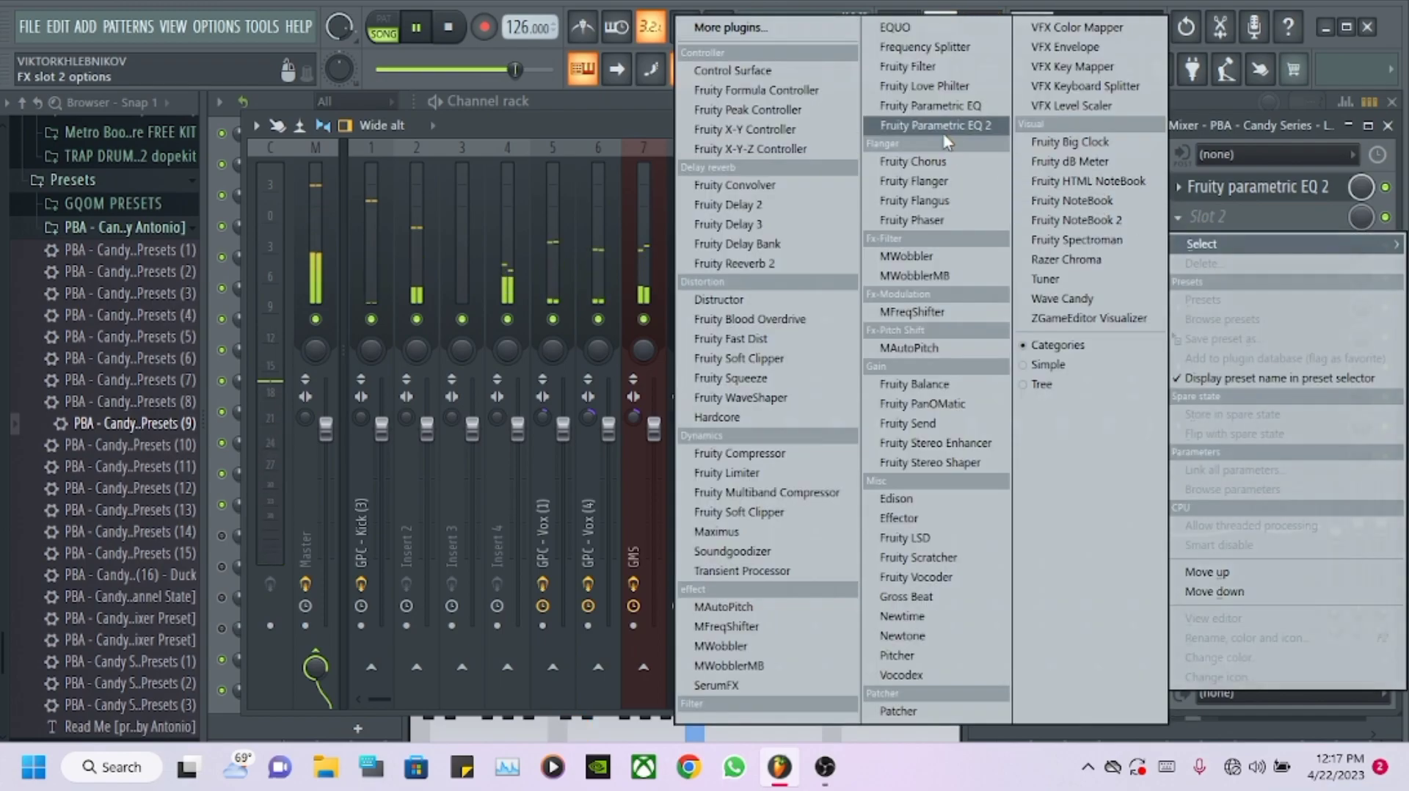
pyautogui.click(936, 443)
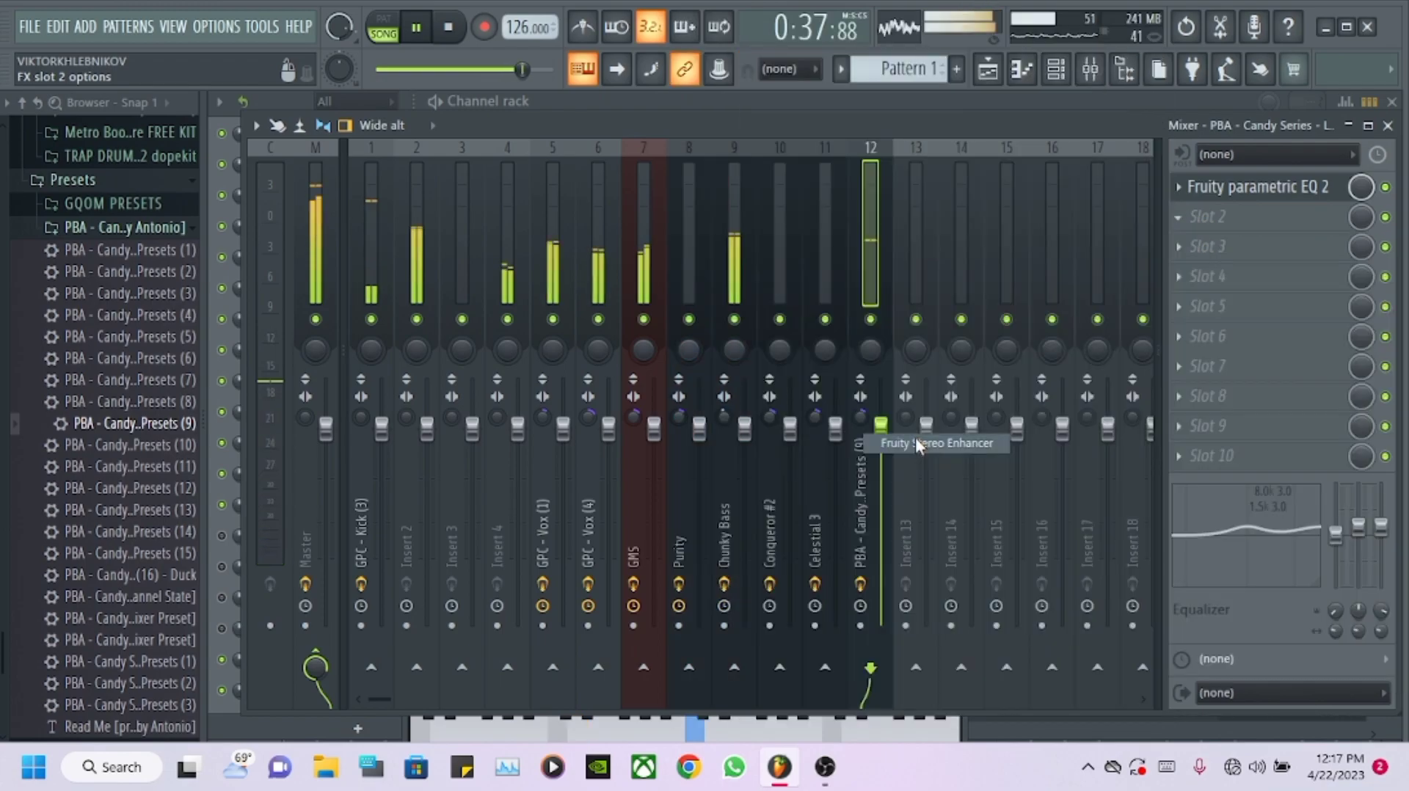
pyautogui.moveTo(342, 365); pyautogui.dragTo(338, 394)
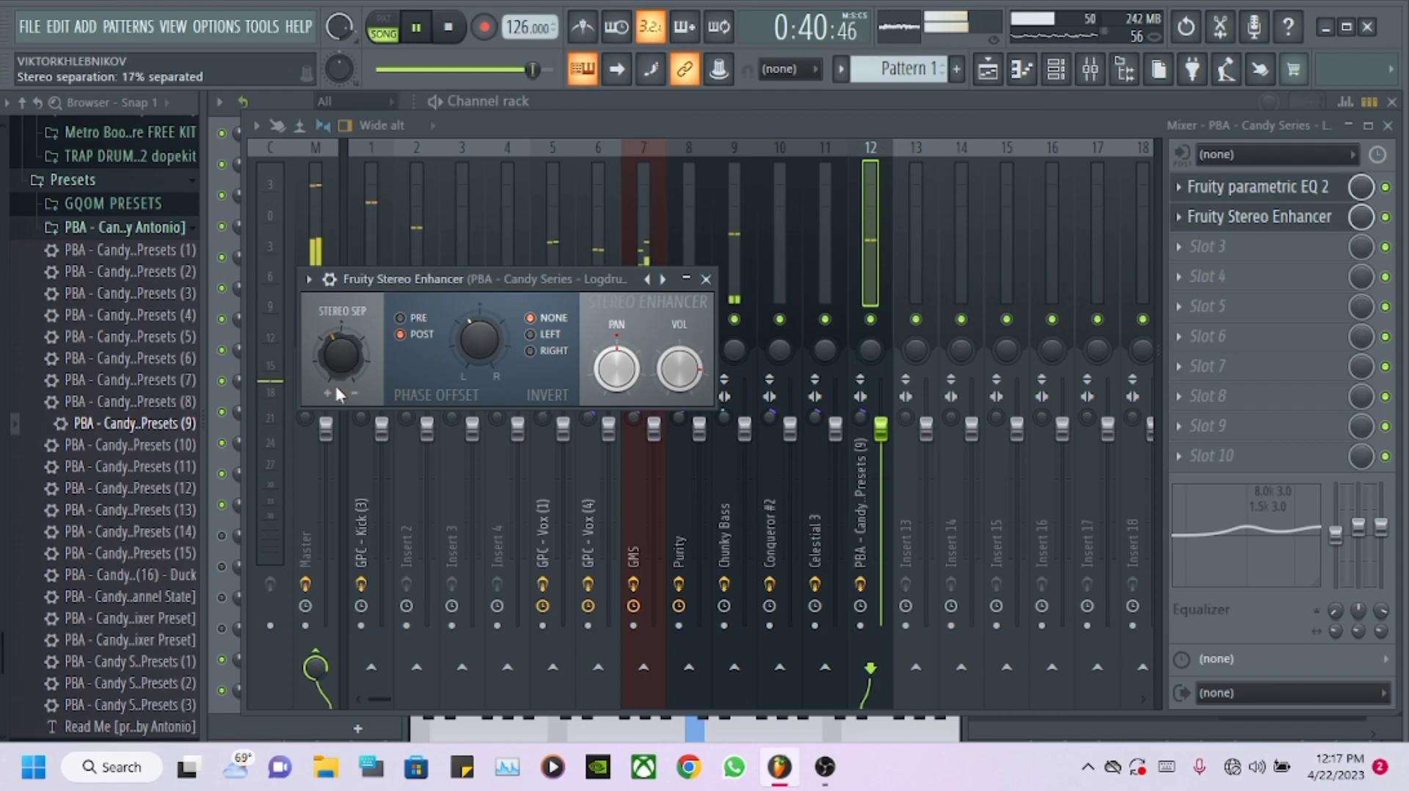
# - Try Logdrum Presets (10) on the log drum channel in the piano roll and replace it with Logdrum Presets (11)
pyautogui.click(1031, 71)
pyautogui.moveTo(139, 449); pyautogui.dragTo(469, 336)
pyautogui.moveTo(121, 468); pyautogui.dragTo(451, 383)
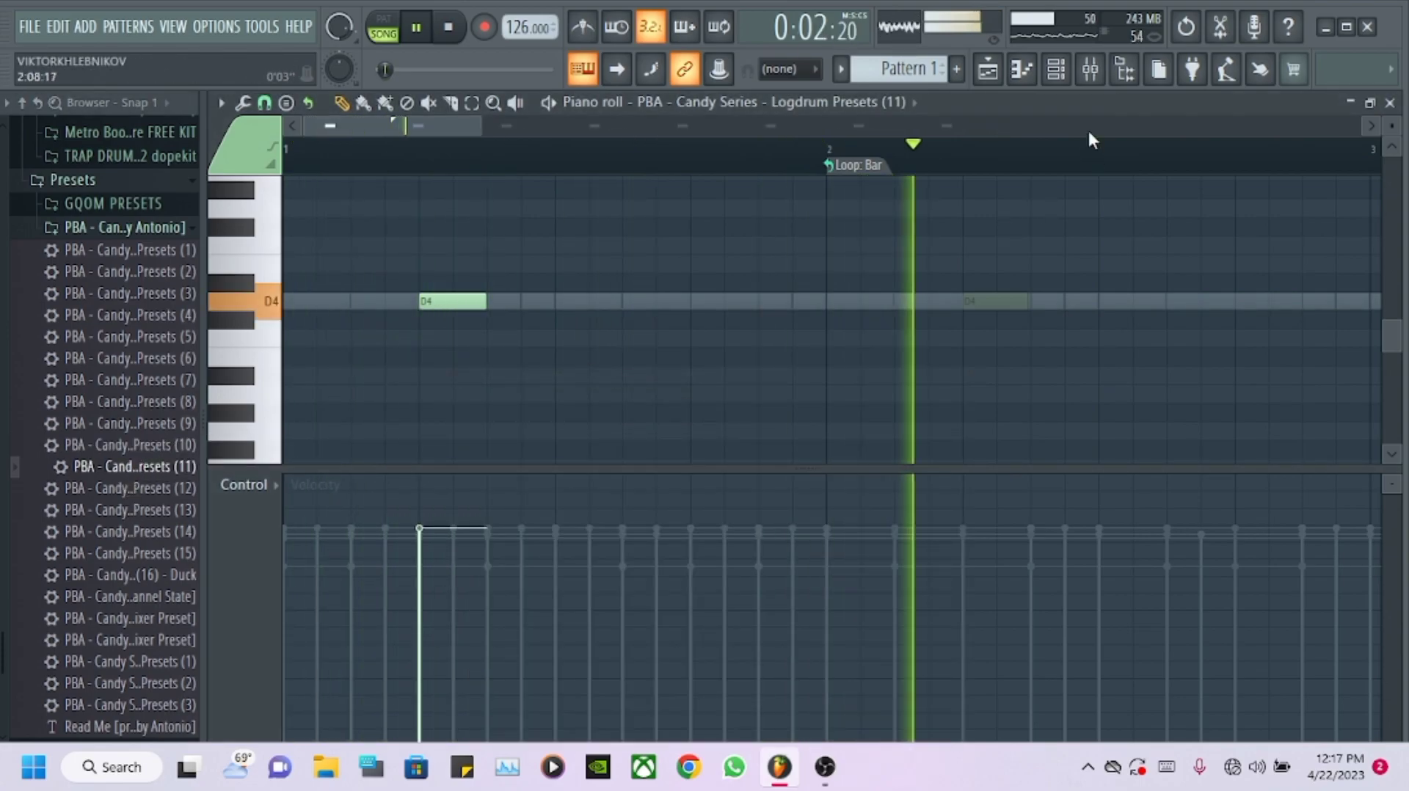
# - Try Logdrum Presets (11), (4), (3) and (6) on the log drum channel, finishing with Logdrum Presets (8)
pyautogui.click(1055, 70)
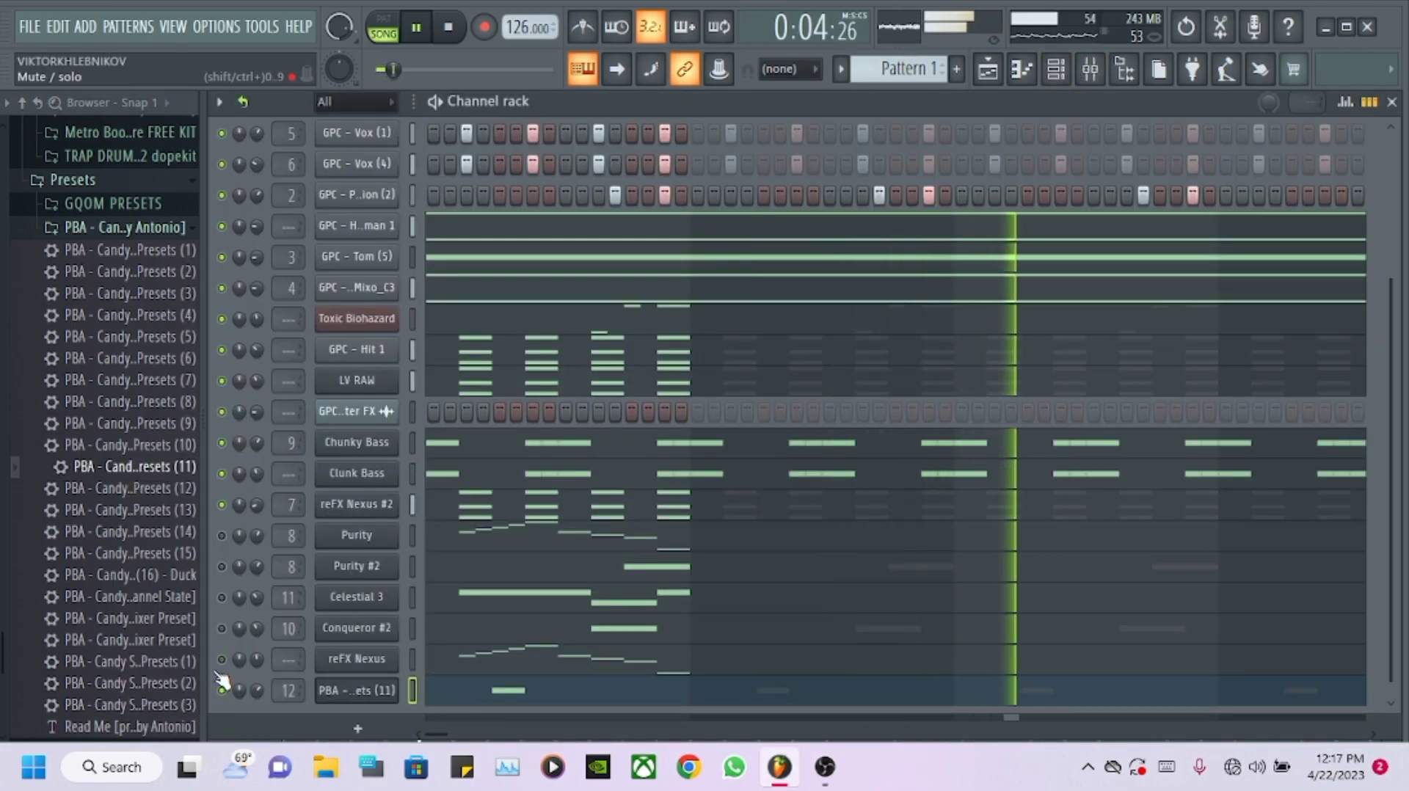
pyautogui.click(82, 424)
pyautogui.moveTo(110, 468); pyautogui.dragTo(301, 661)
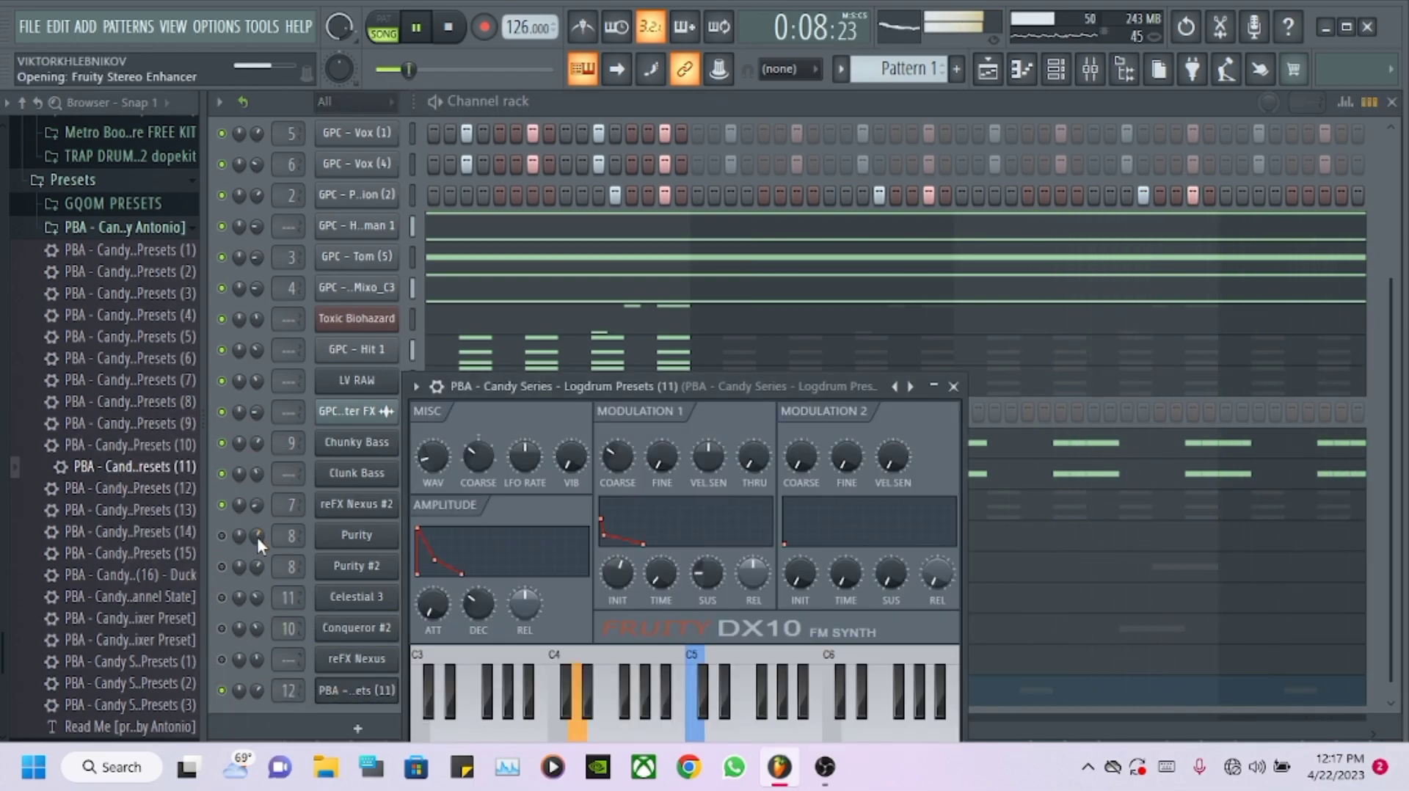
pyautogui.click(223, 507)
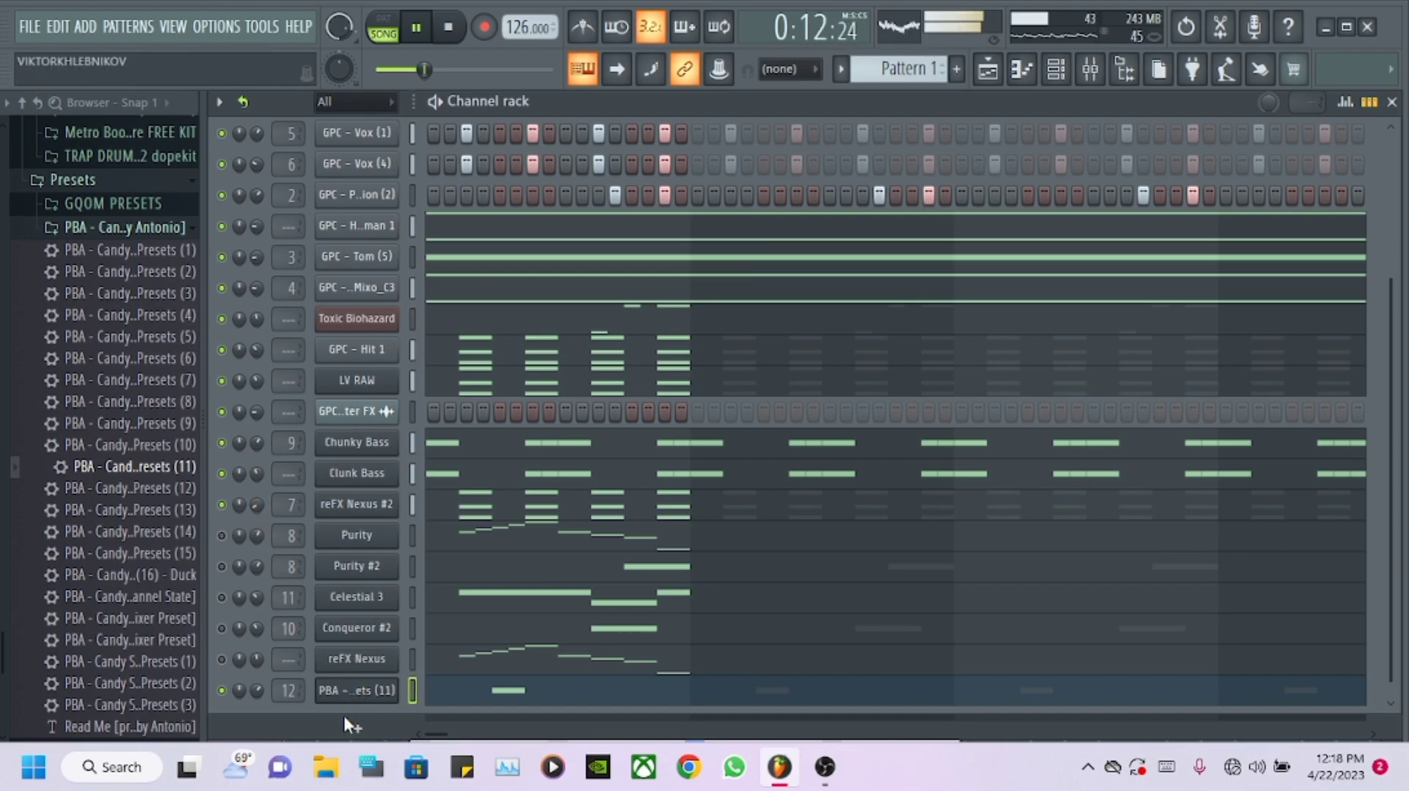
pyautogui.moveTo(107, 316); pyautogui.dragTo(361, 692)
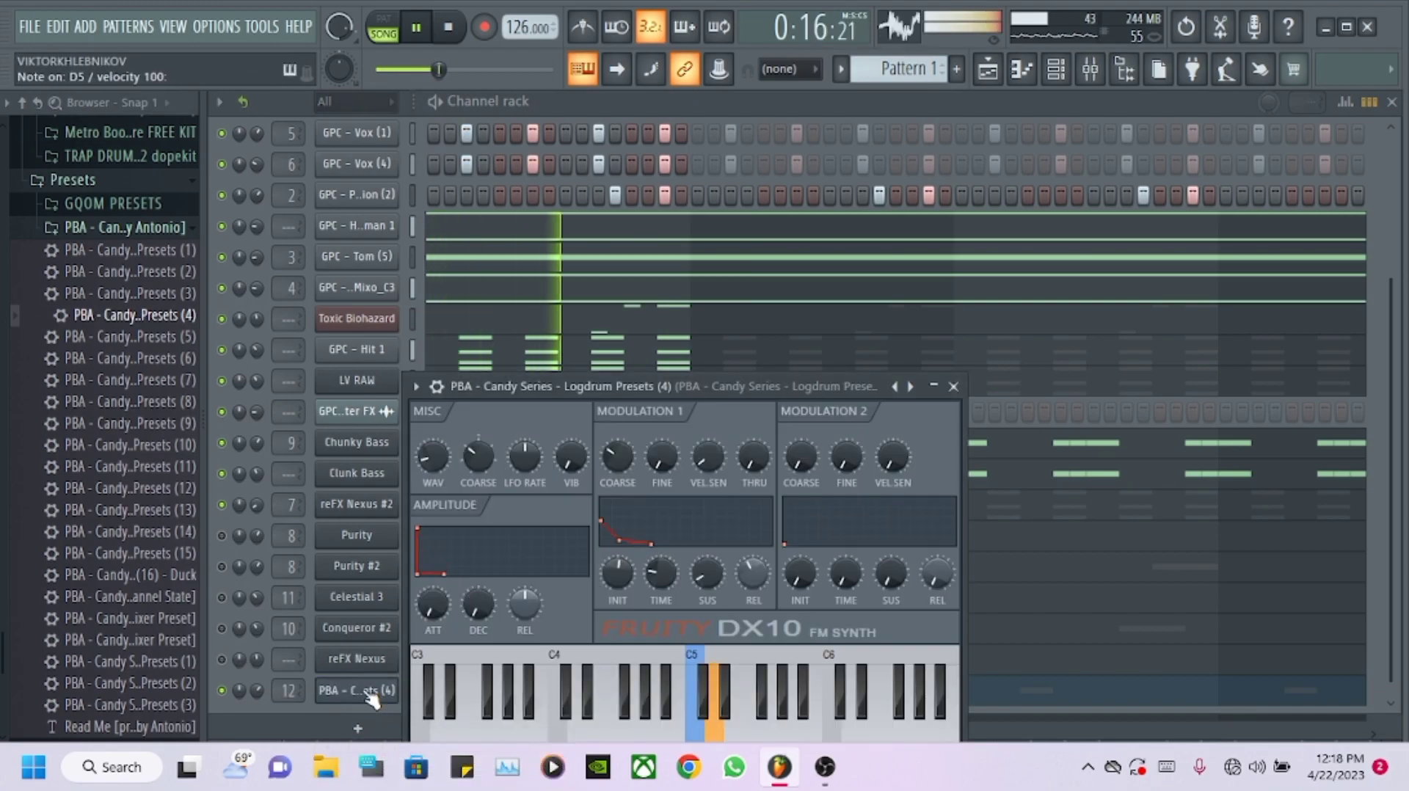
pyautogui.click(354, 693)
pyautogui.moveTo(106, 293); pyautogui.dragTo(359, 689)
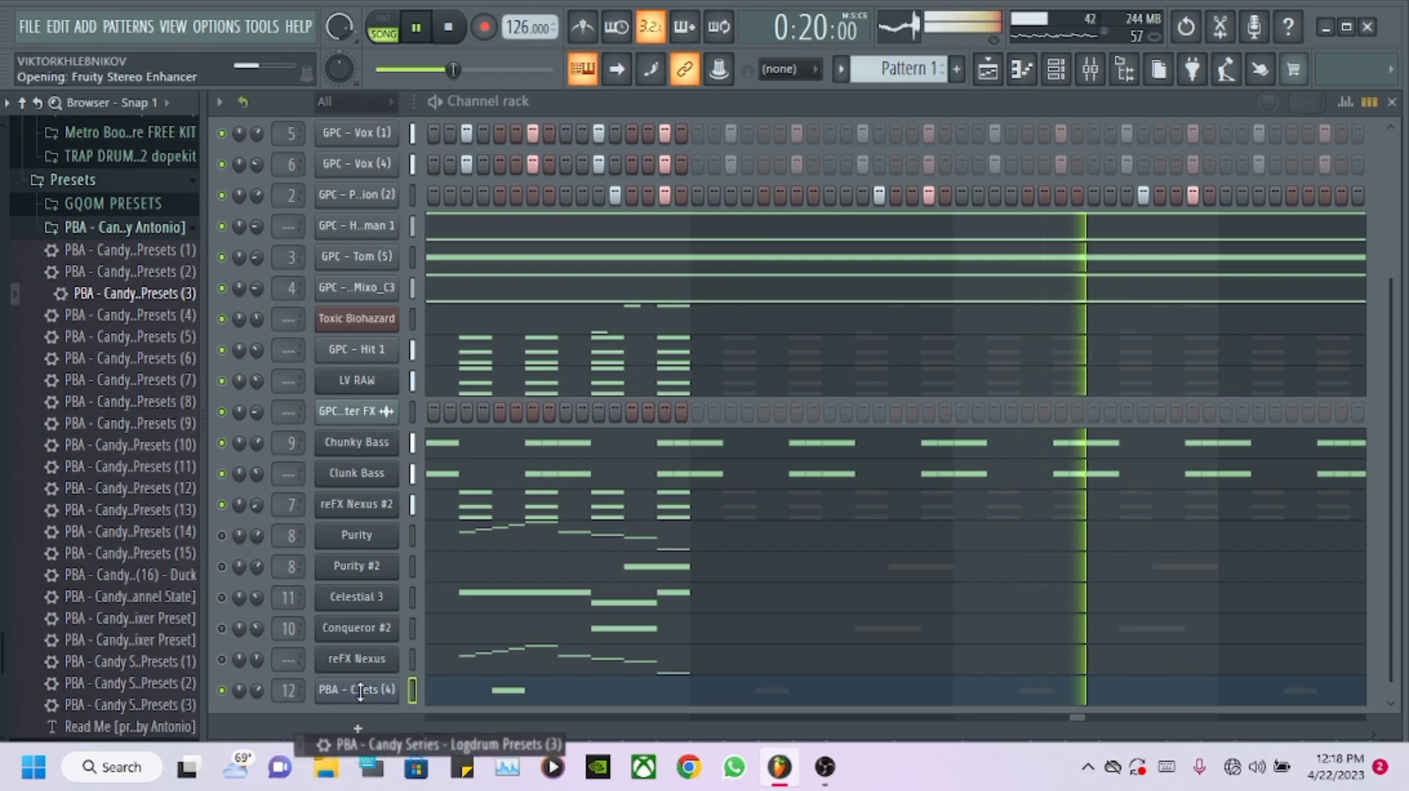
pyautogui.moveTo(110, 358); pyautogui.dragTo(334, 694)
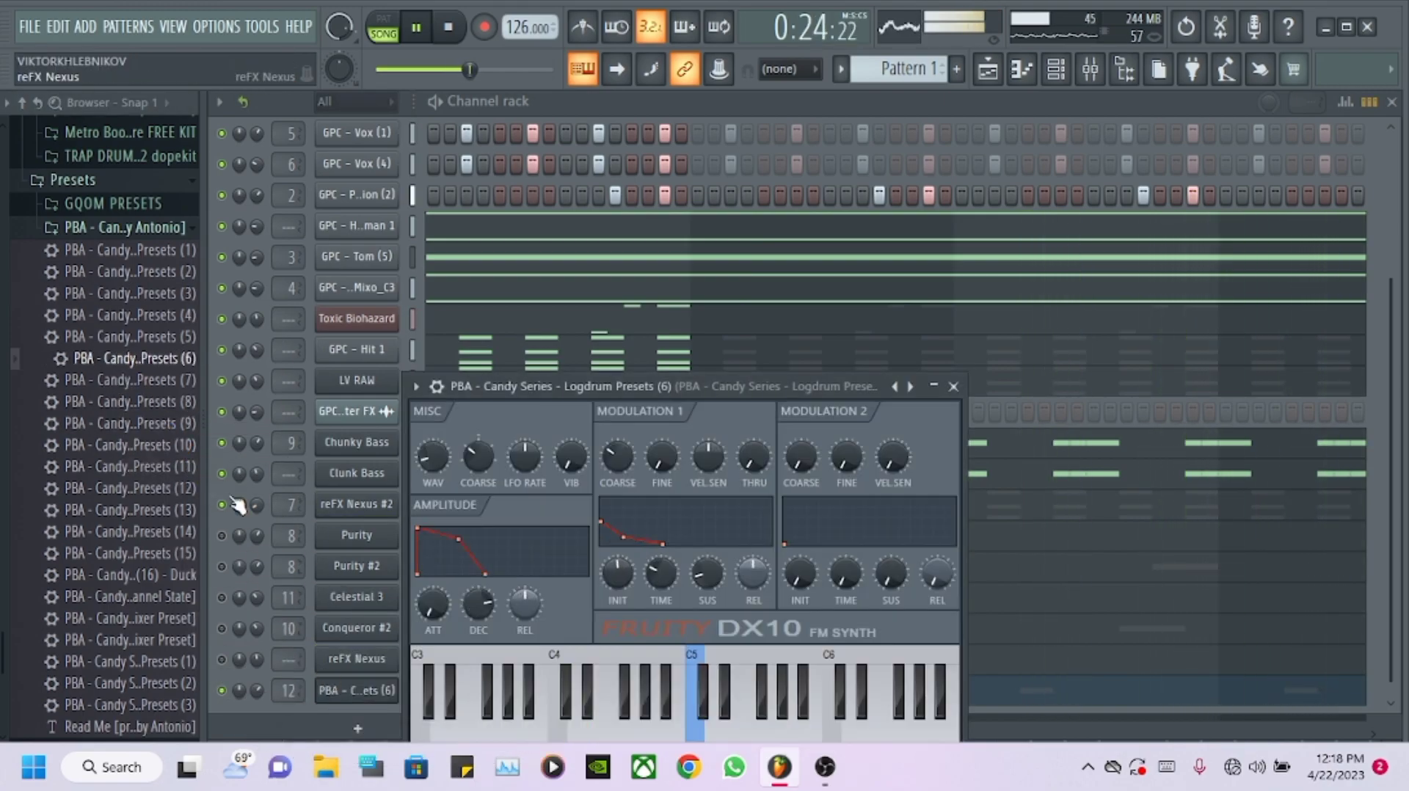
pyautogui.moveTo(136, 379); pyautogui.dragTo(369, 686)
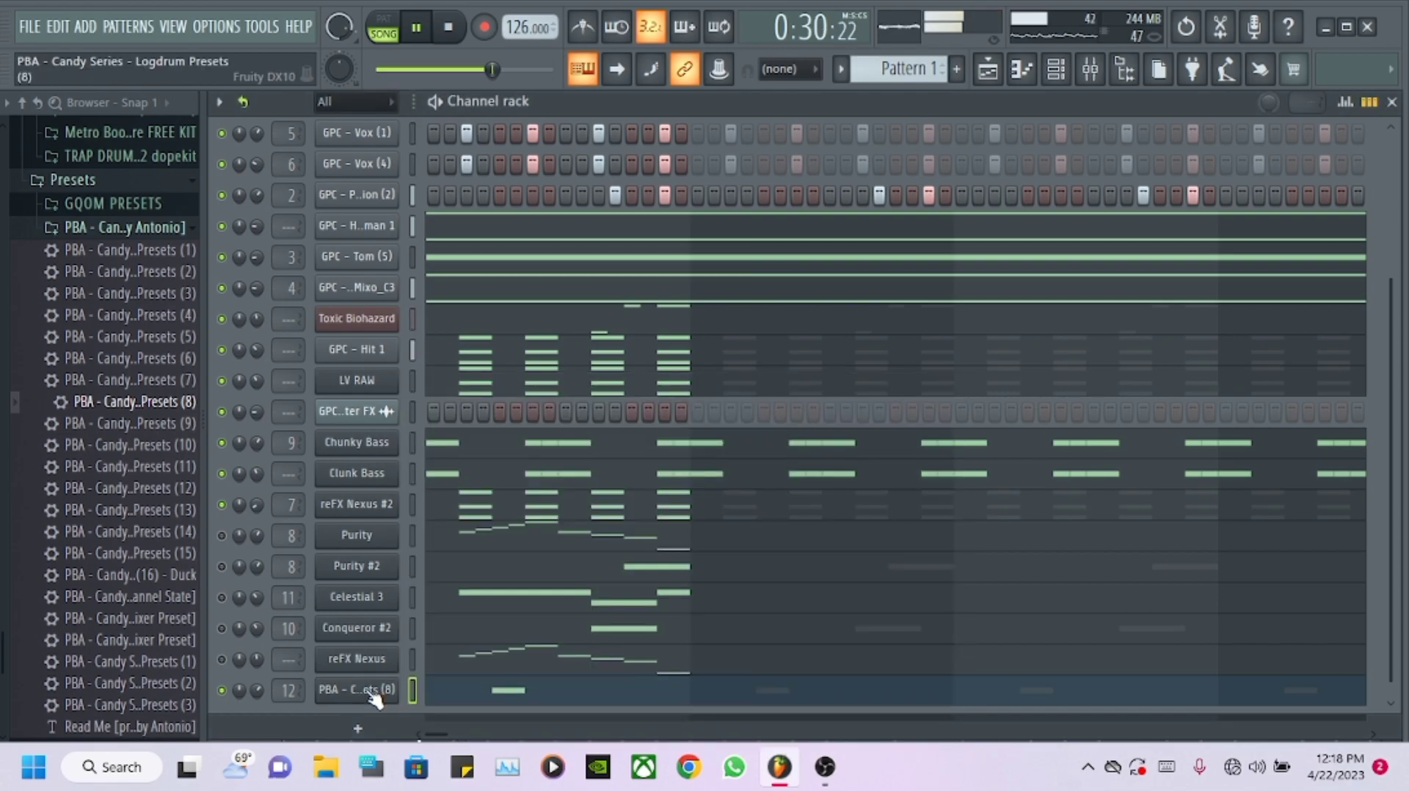
# - Replace the log drum's D4 note with a D3 note in the piano roll and reposition it at step 13 of bar 1
pyautogui.click(443, 689)
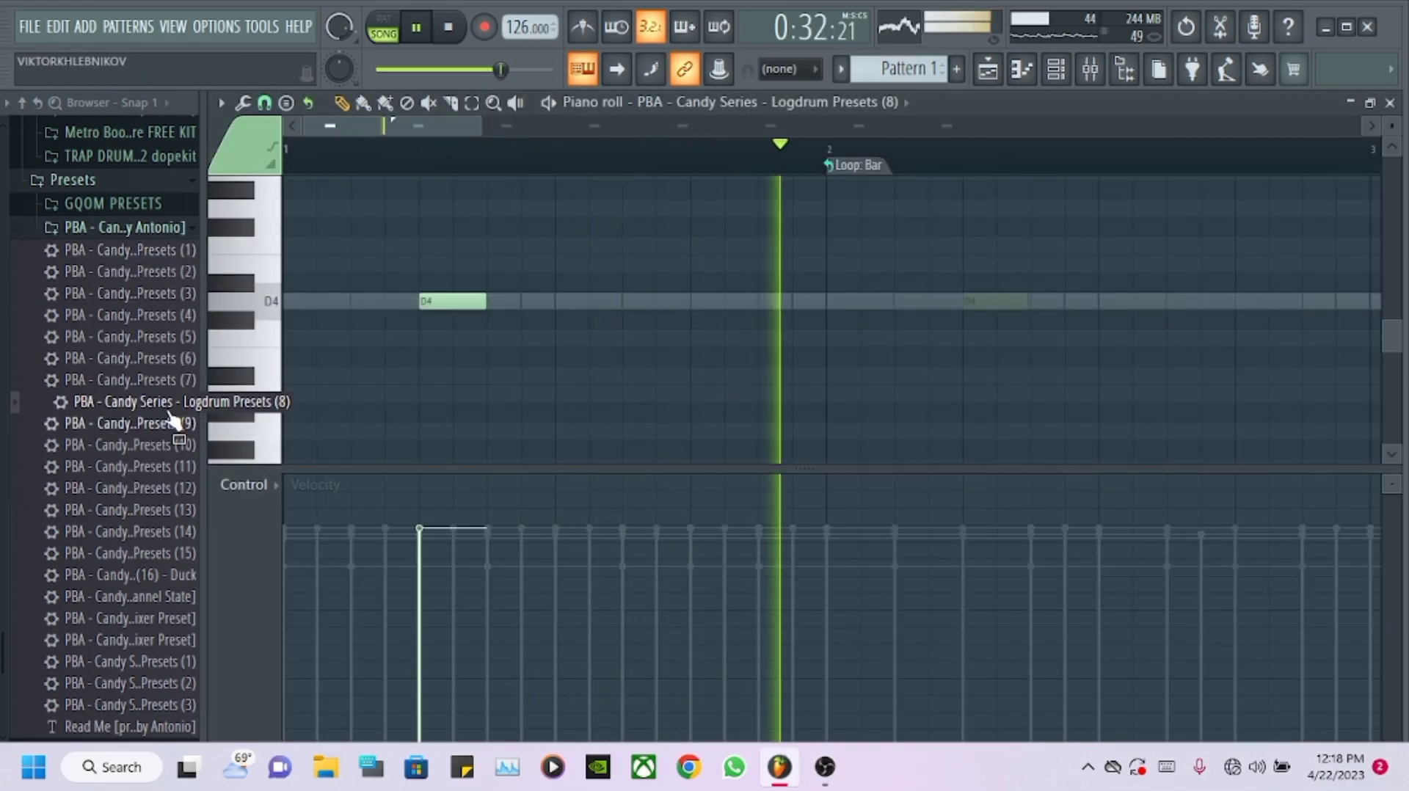
pyautogui.press('space')
pyautogui.scroll(-4, 264, 367)
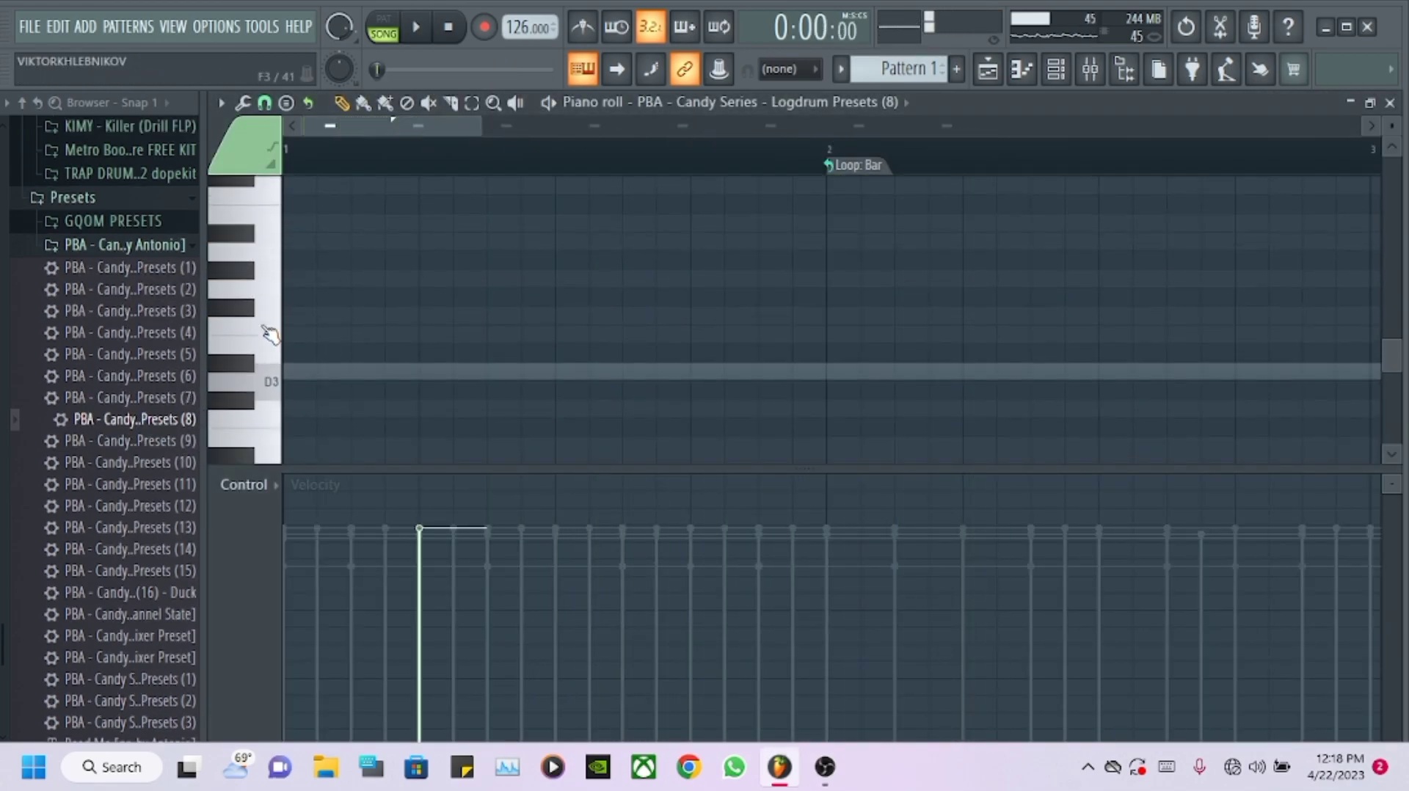
pyautogui.click(430, 356)
pyautogui.press('space')
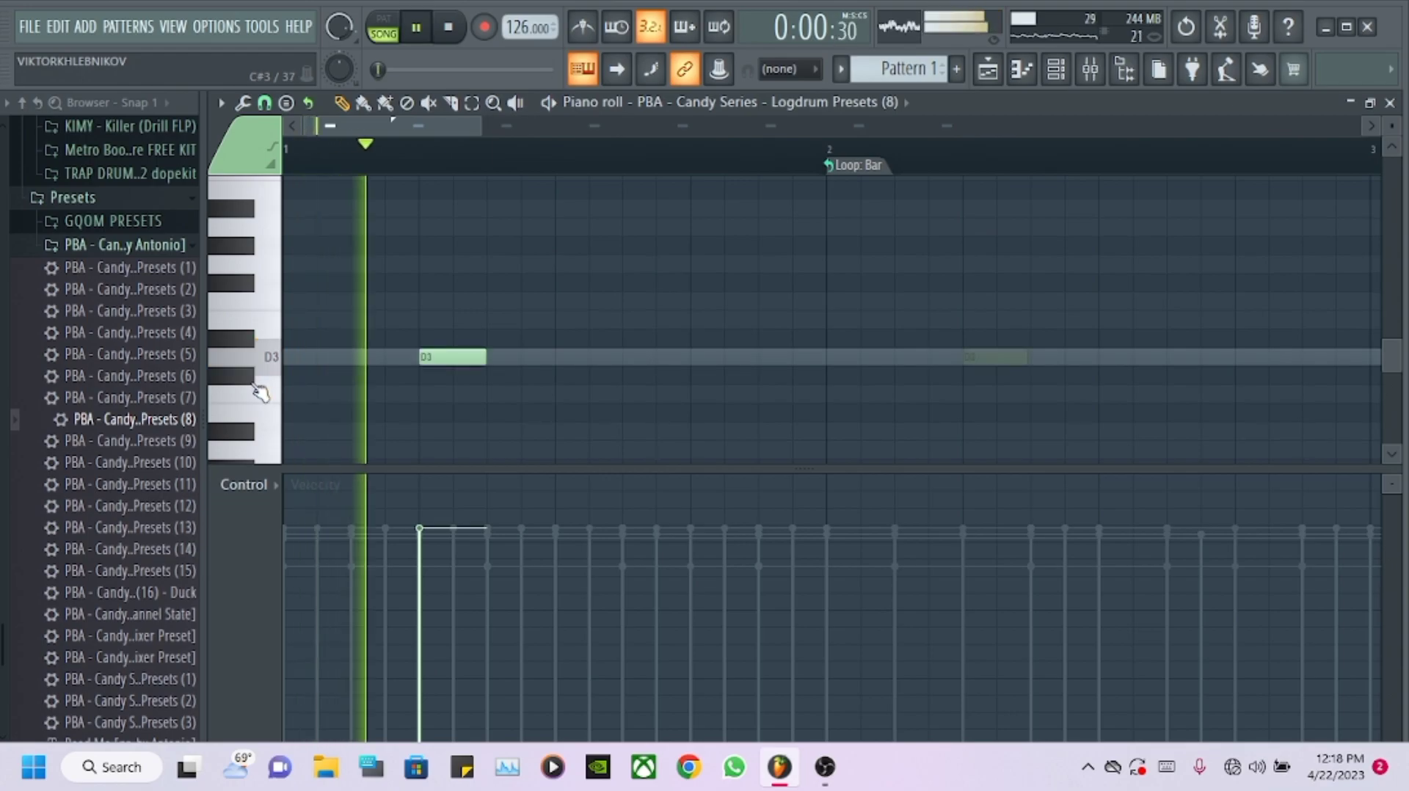
pyautogui.rightClick(467, 358)
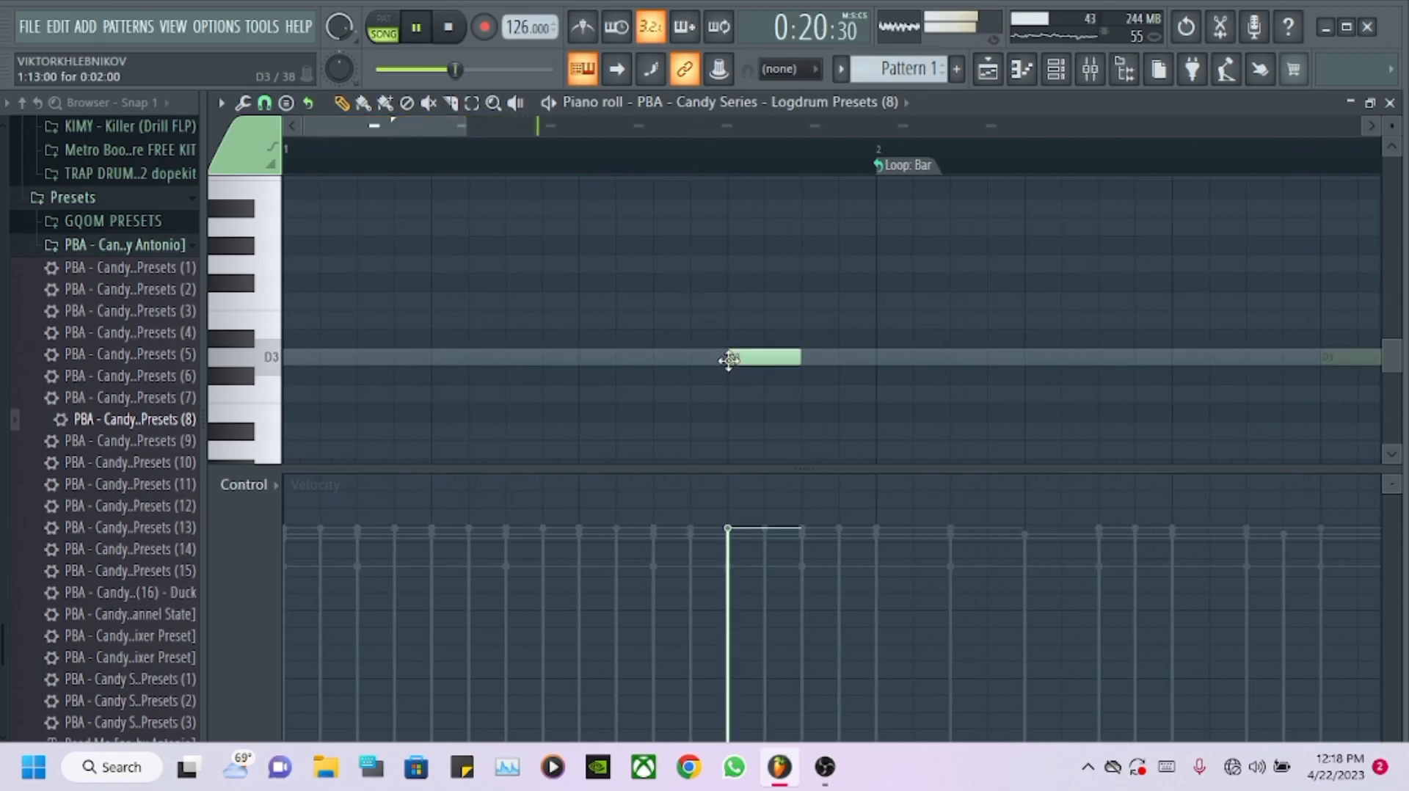
# - Unmute the kick, Purity, Celestial 3 and Conqueror #2 channels in the channel rack
pyautogui.click(1068, 78)
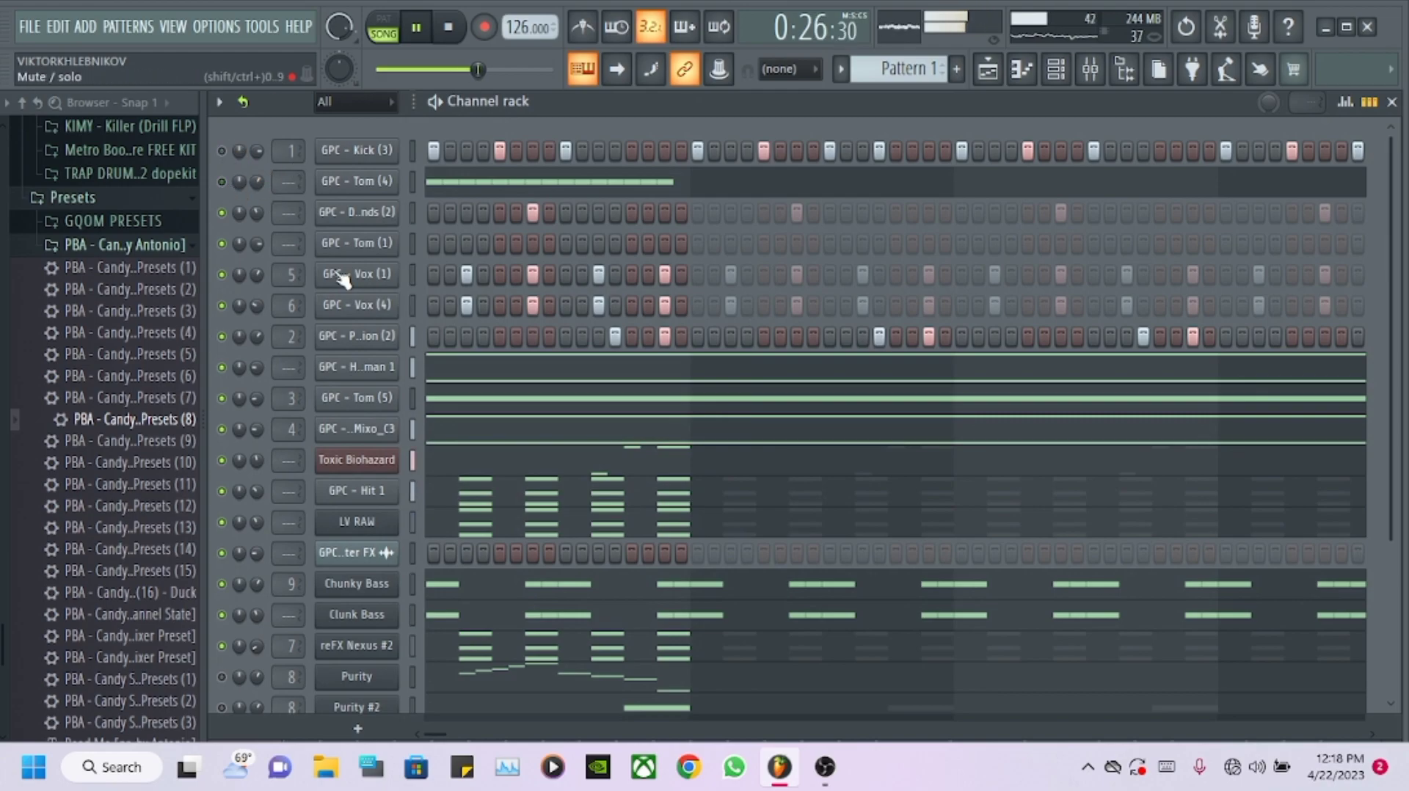
pyautogui.scroll(-3, 375, 550)
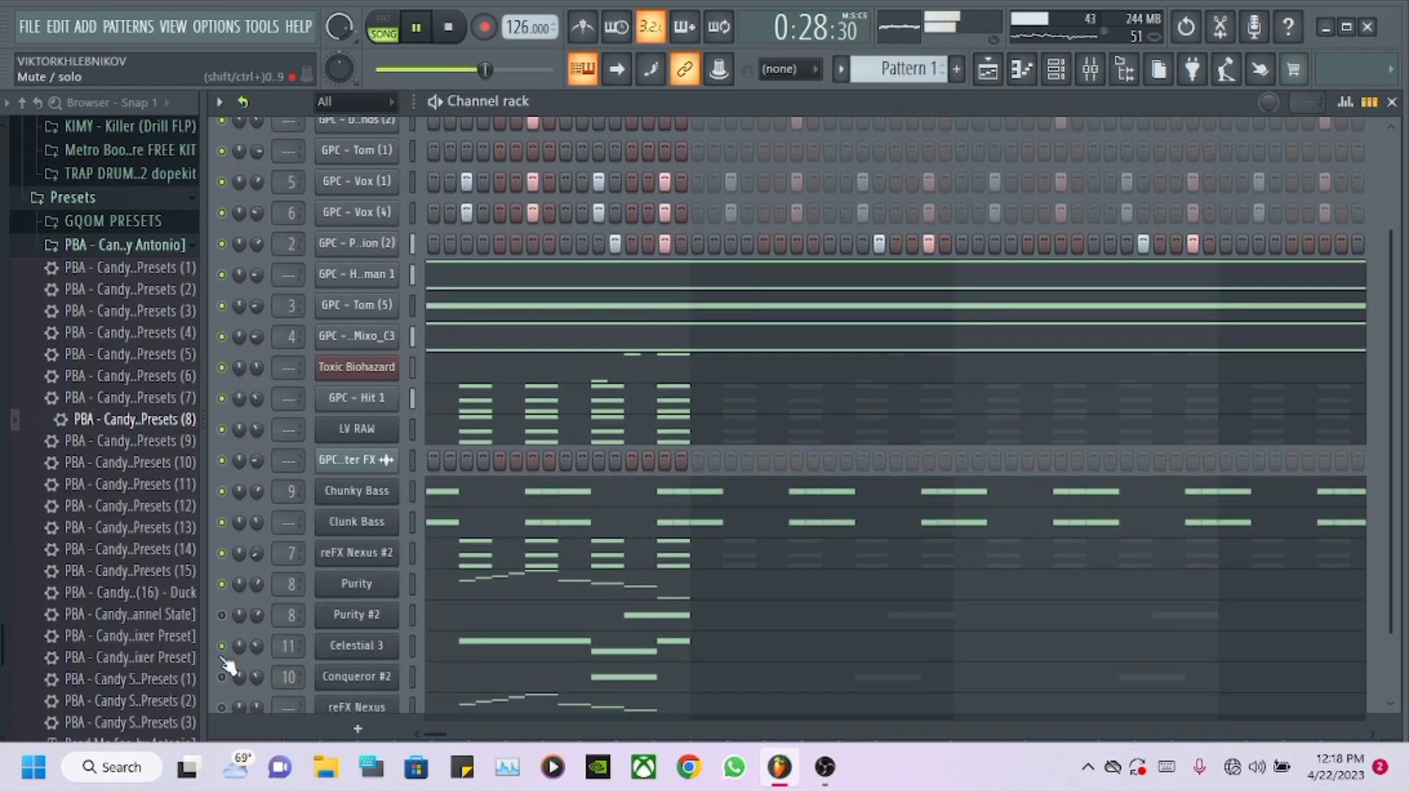
pyautogui.scroll(3, 280, 598)
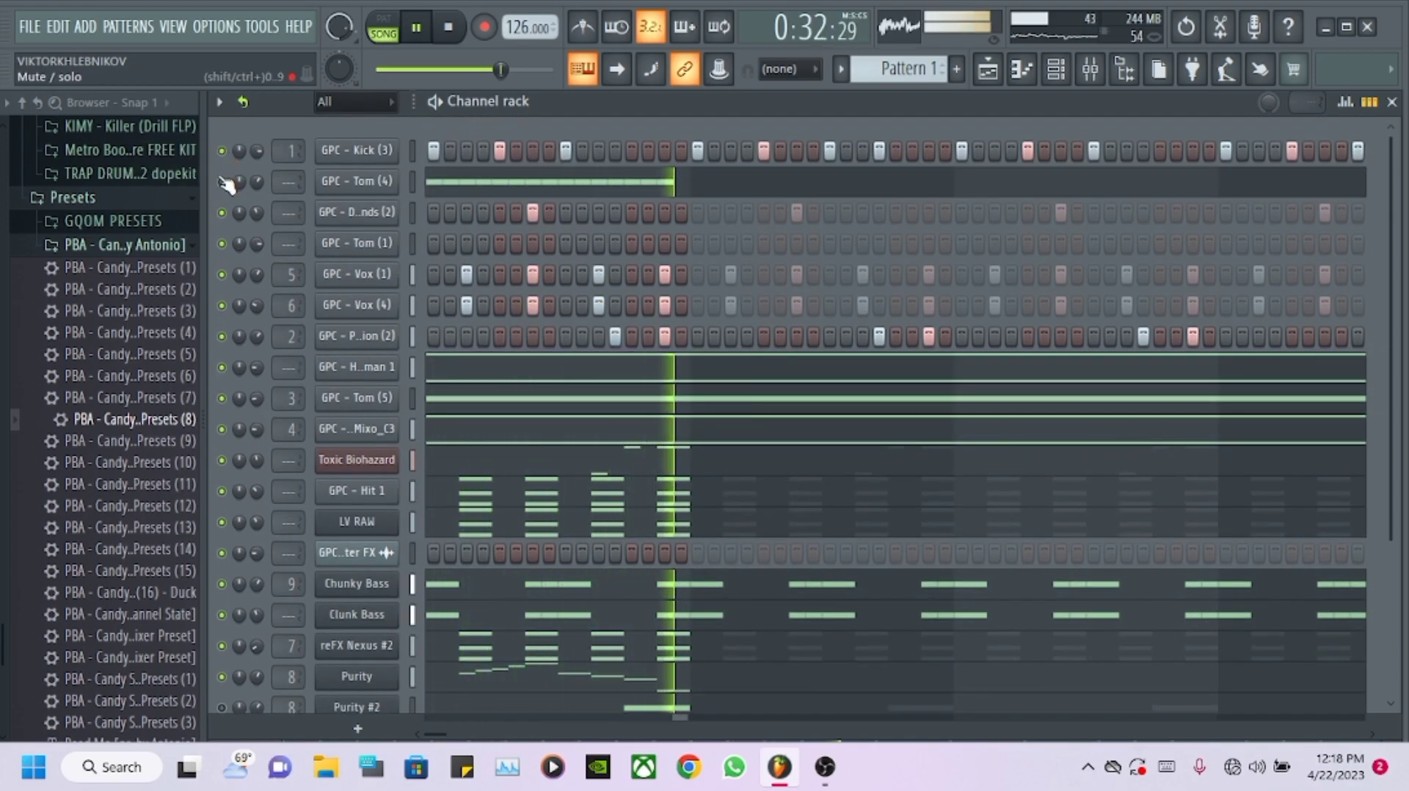
pyautogui.scroll(-5, 470, 484)
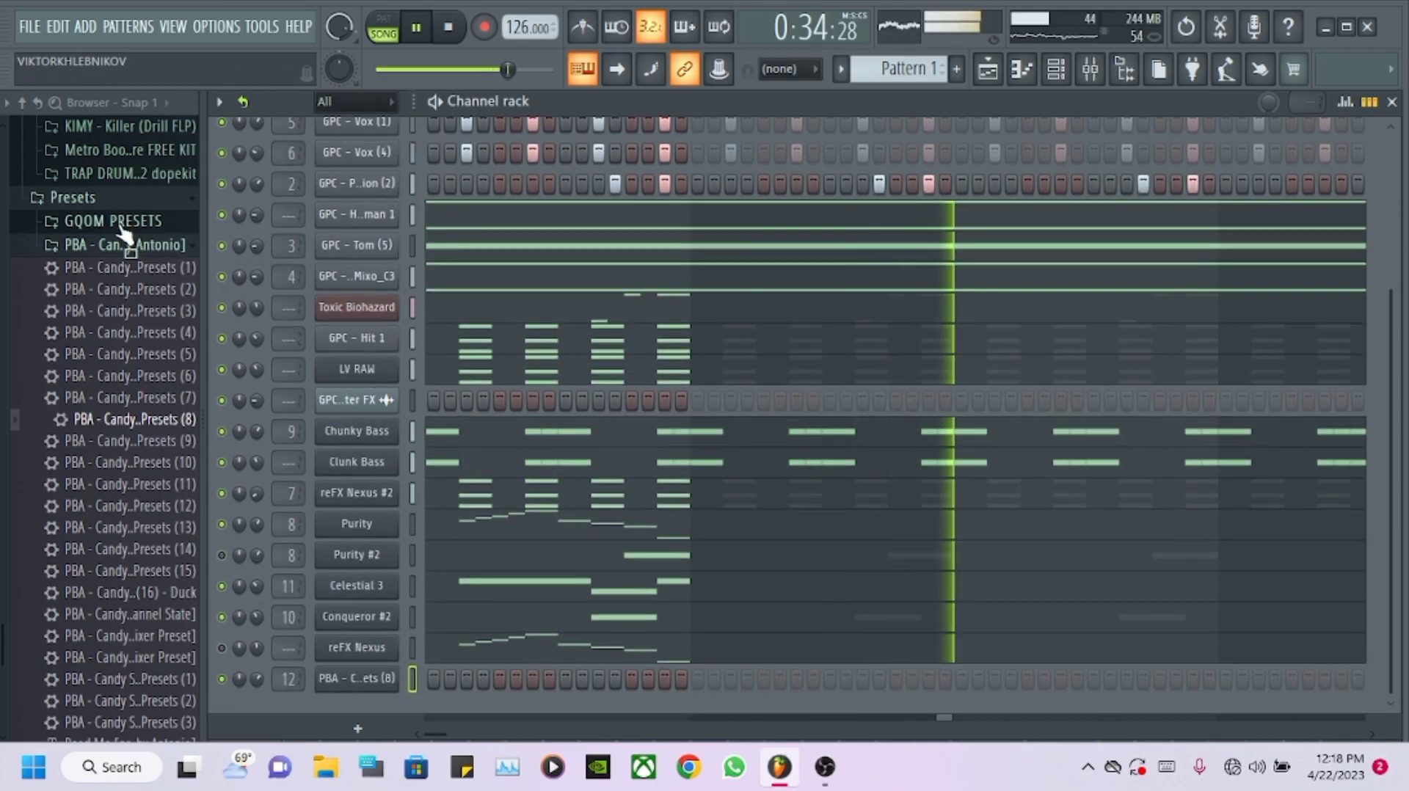
pyautogui.scroll(5, 110, 294)
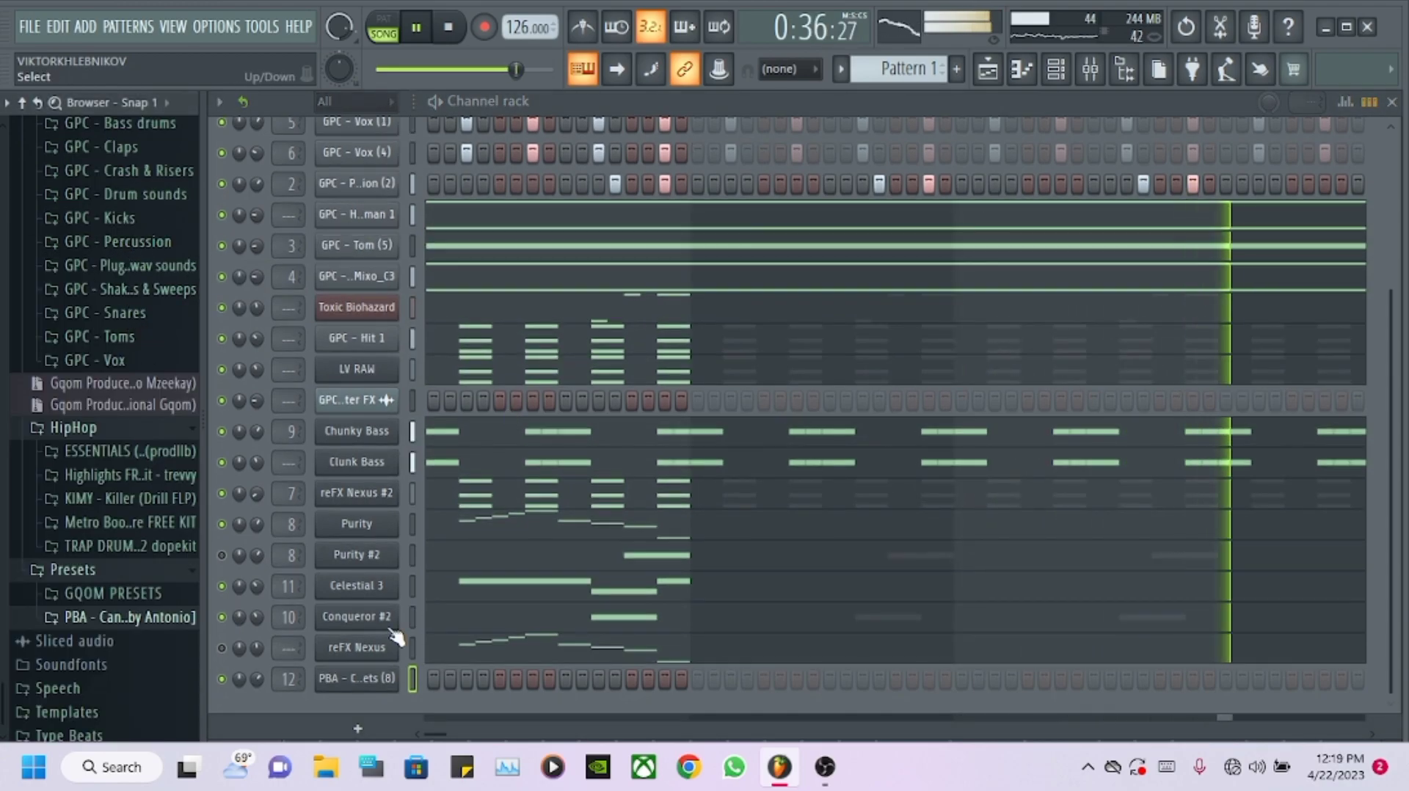
pyautogui.rightClick(360, 687)
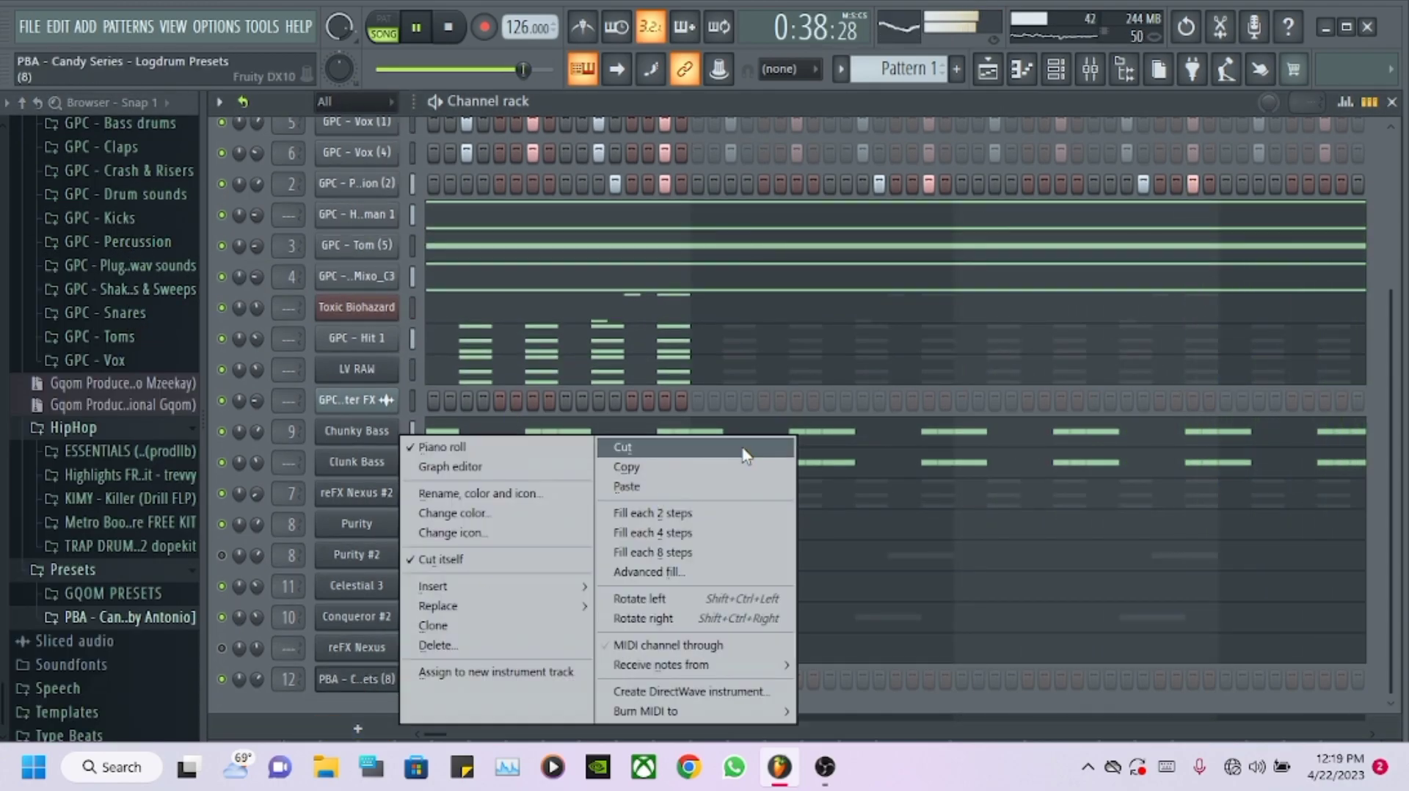
pyautogui.click(286, 680)
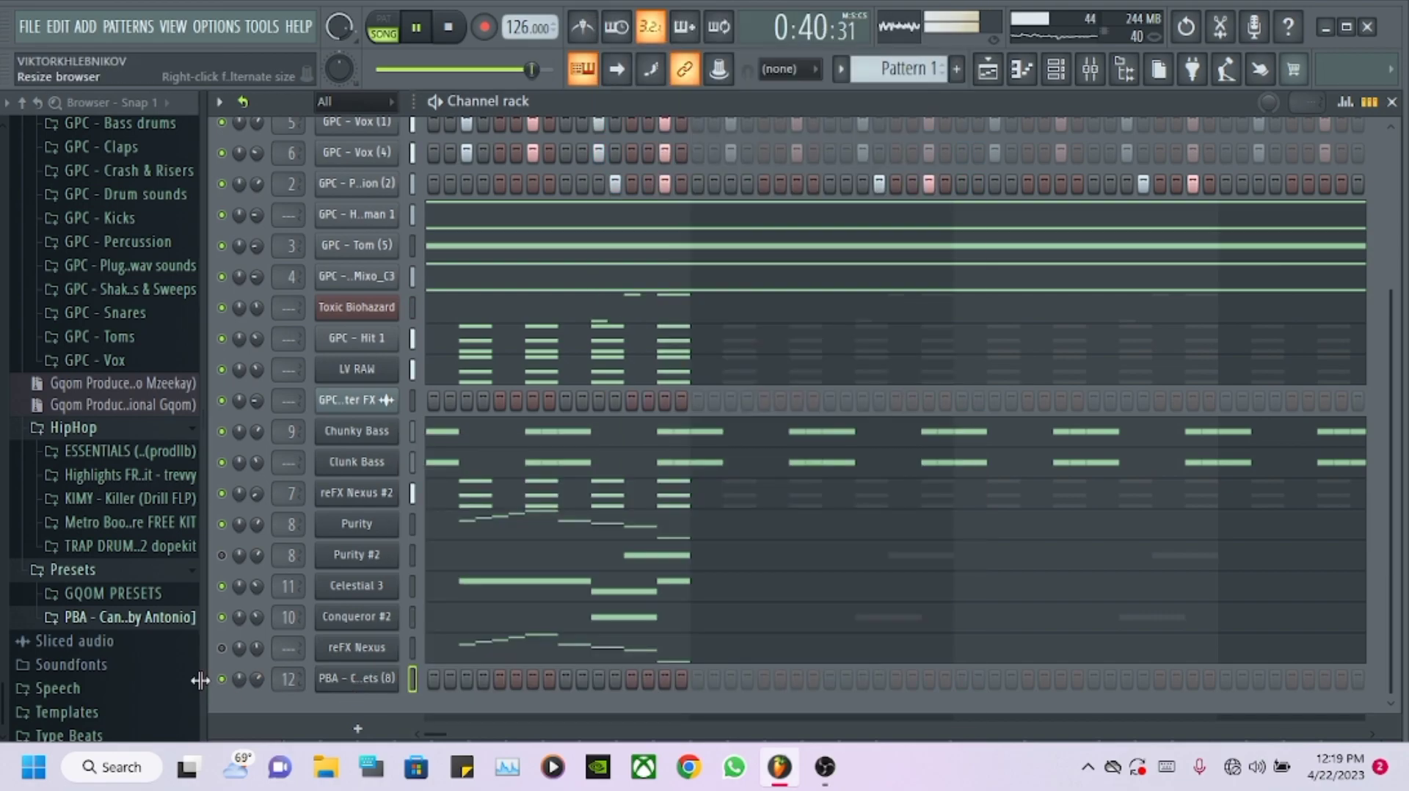
# - Add a GMS synth channel and load the Viral TE preset from its Basses bank
pyautogui.click(377, 725)
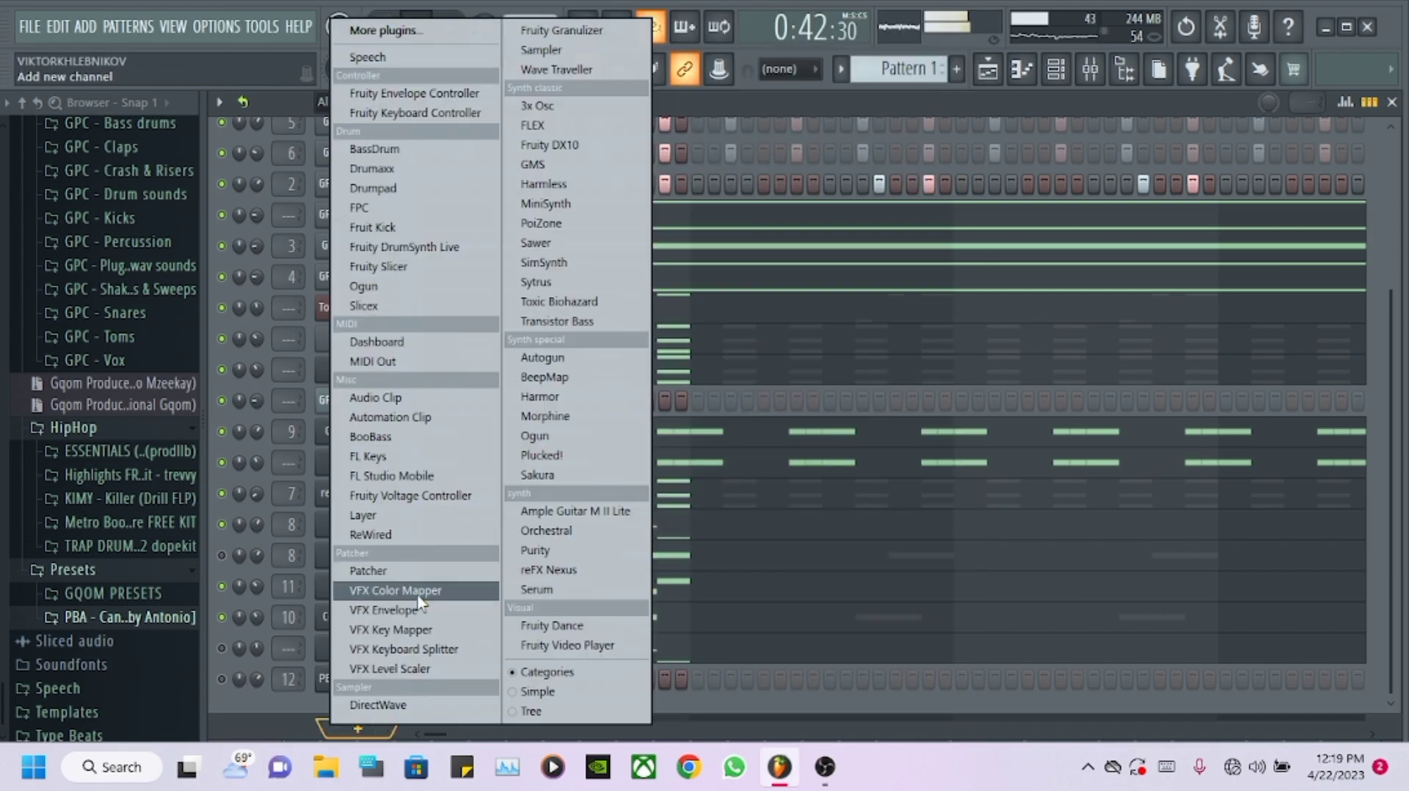
pyautogui.click(561, 168)
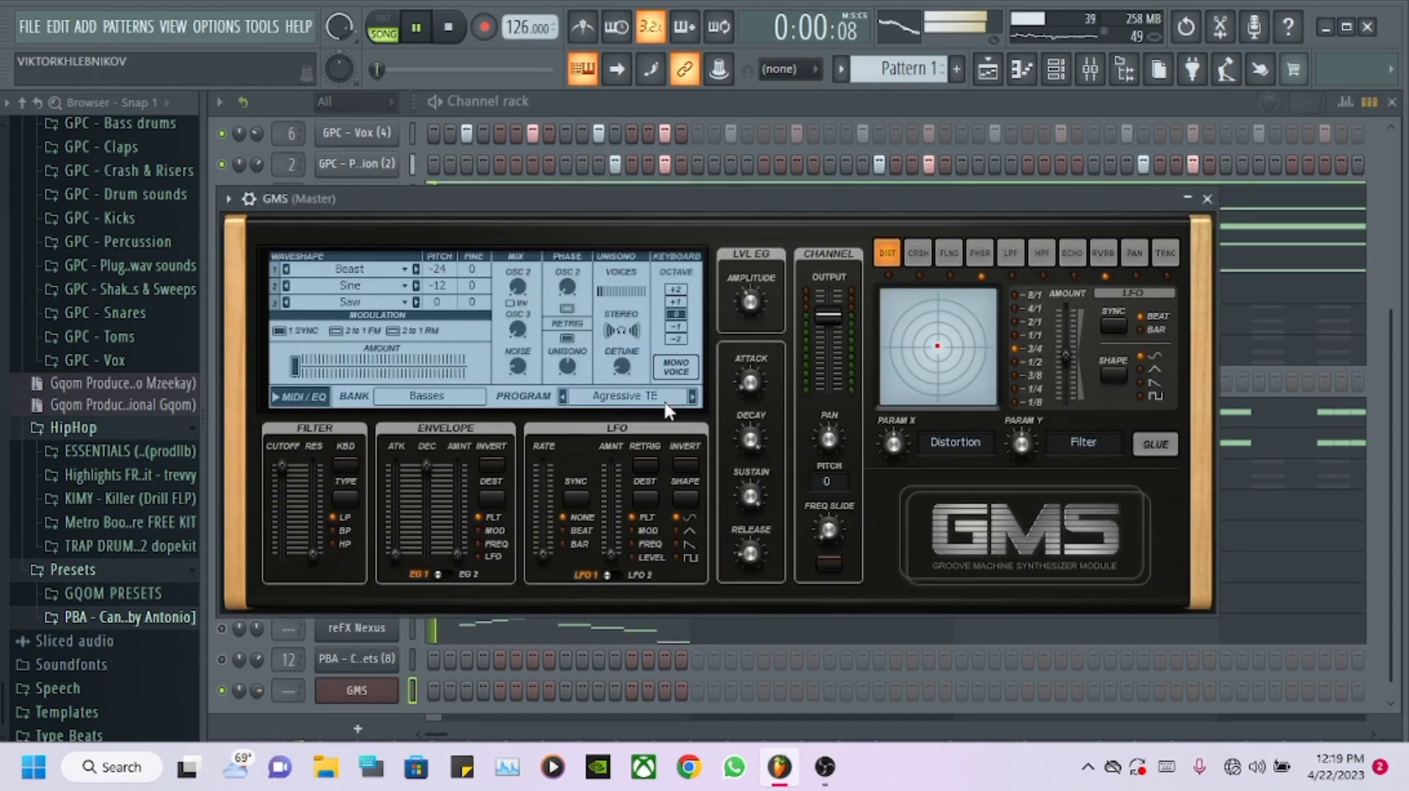
pyautogui.click(665, 403)
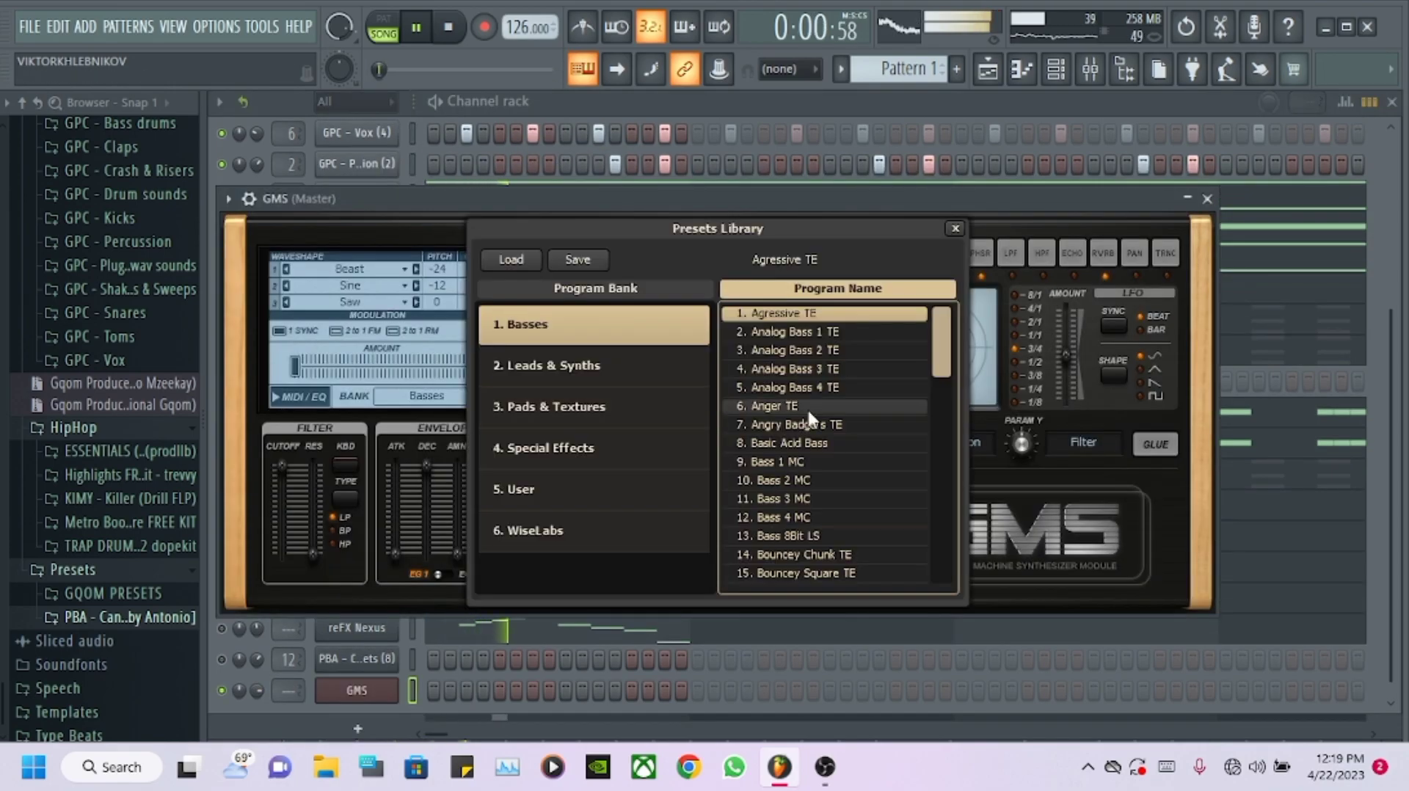
pyautogui.scroll(-4, 807, 408)
pyautogui.click(657, 352)
pyautogui.click(656, 339)
pyautogui.scroll(-14, 844, 440)
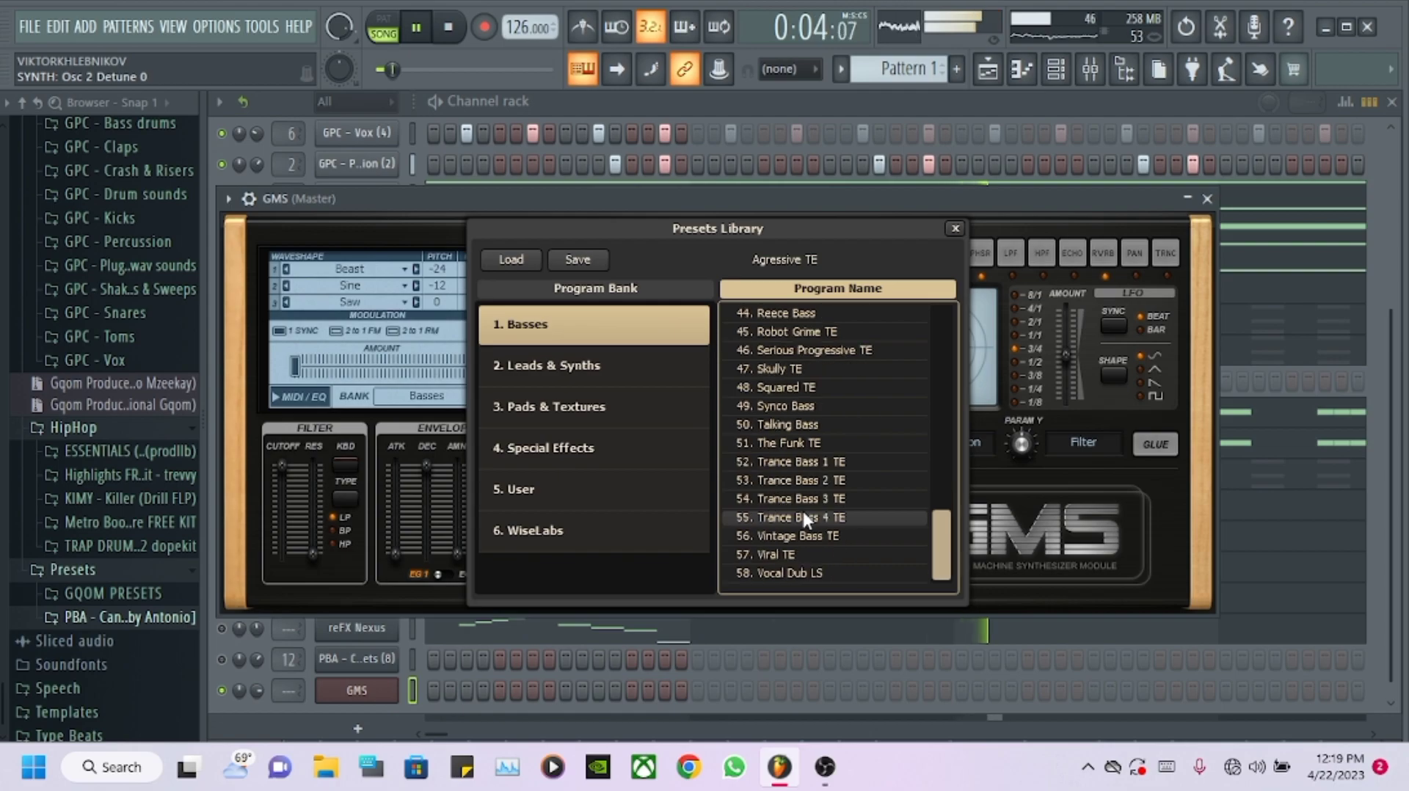
pyautogui.click(792, 555)
pyautogui.click(366, 690)
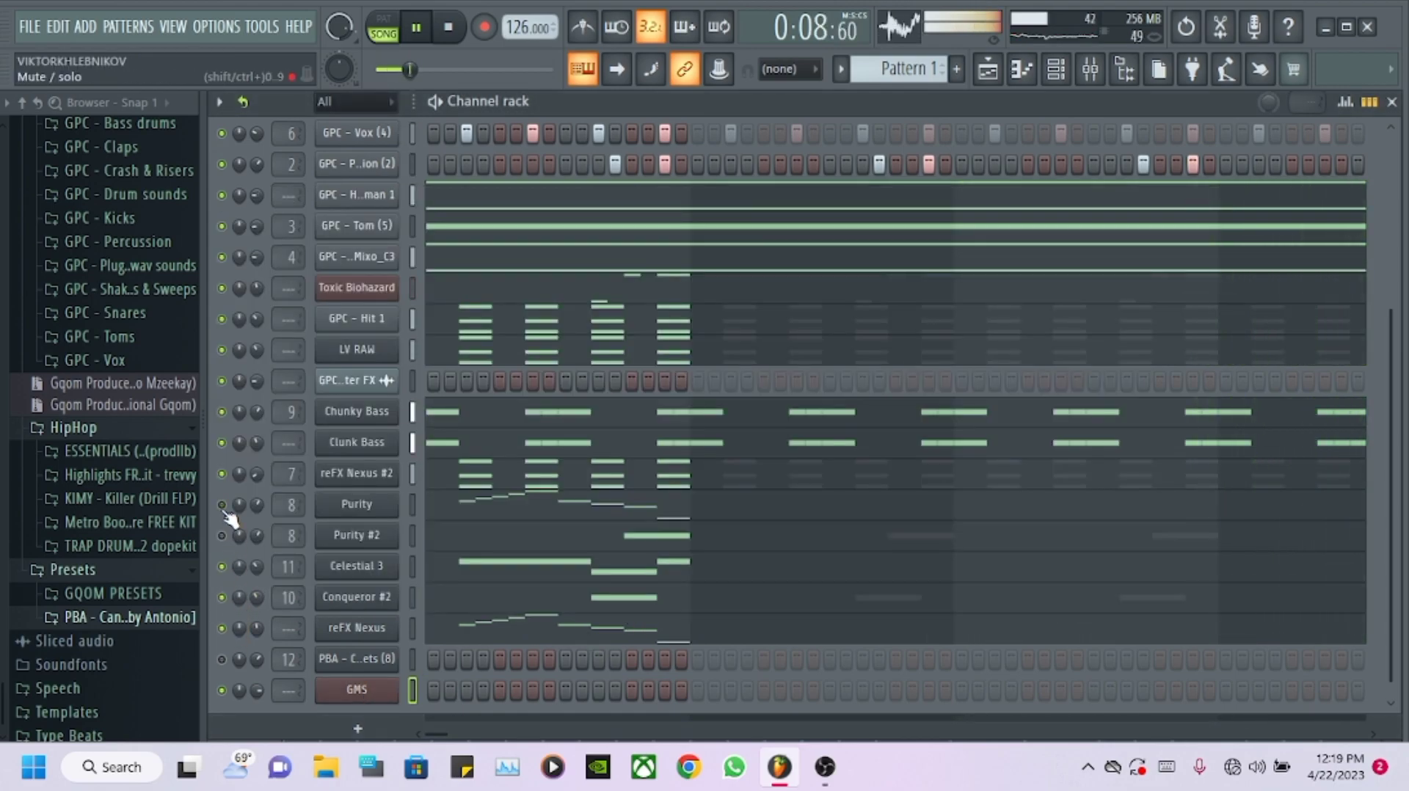
# - Copy the melody notes of the reFX Nexus channel and paste them into the GMS channel
pyautogui.scroll(-1, 367, 587)
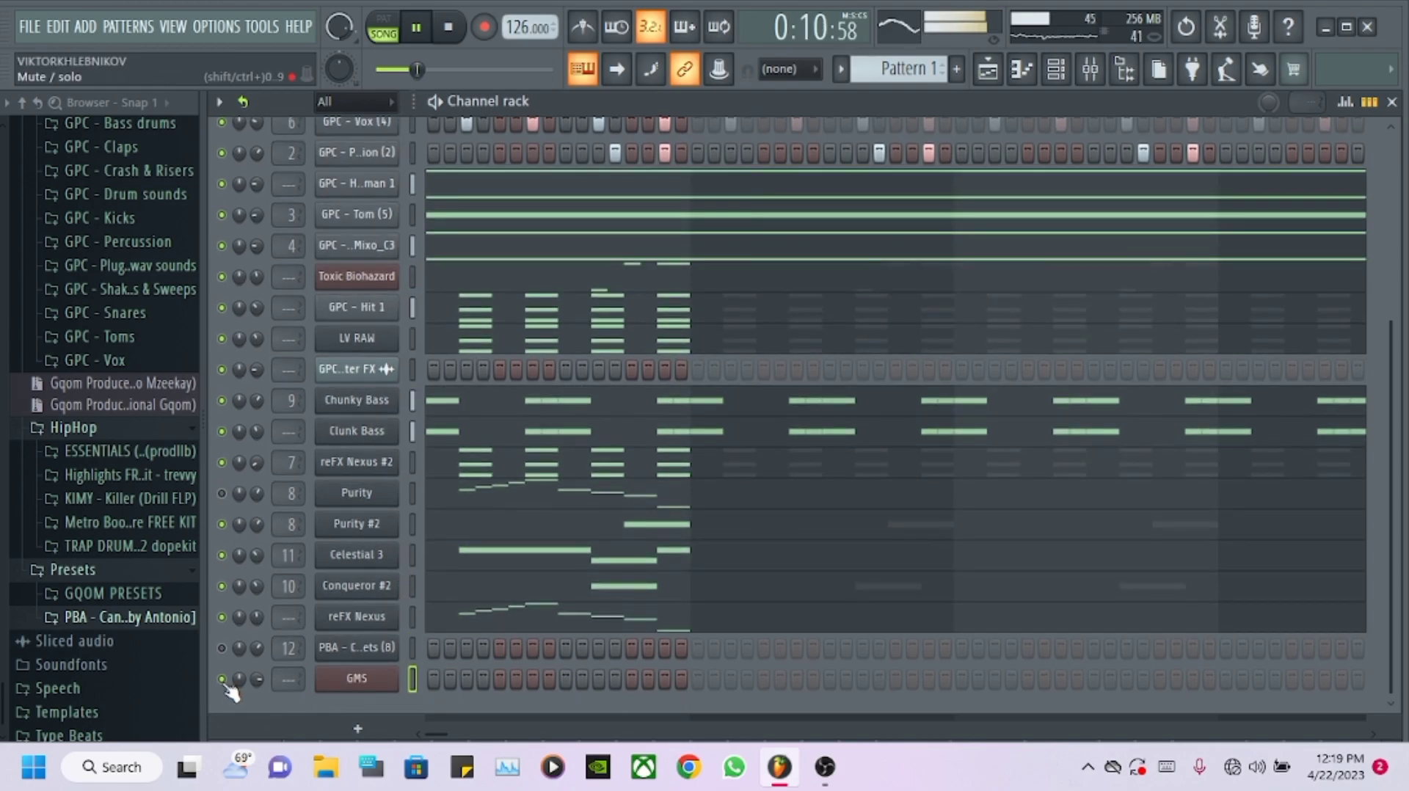
pyautogui.rightClick(367, 618)
pyautogui.click(628, 486)
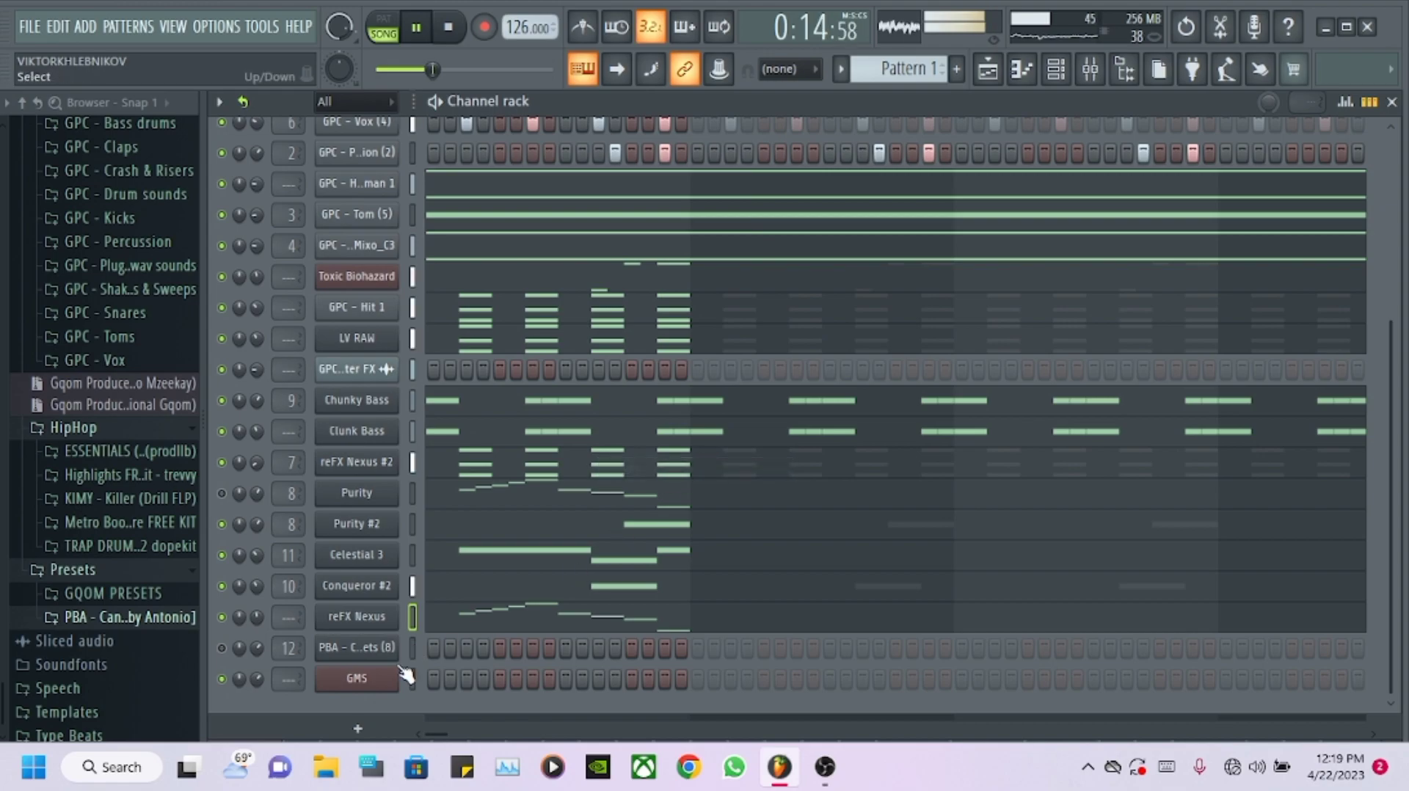
pyautogui.rightClick(371, 679)
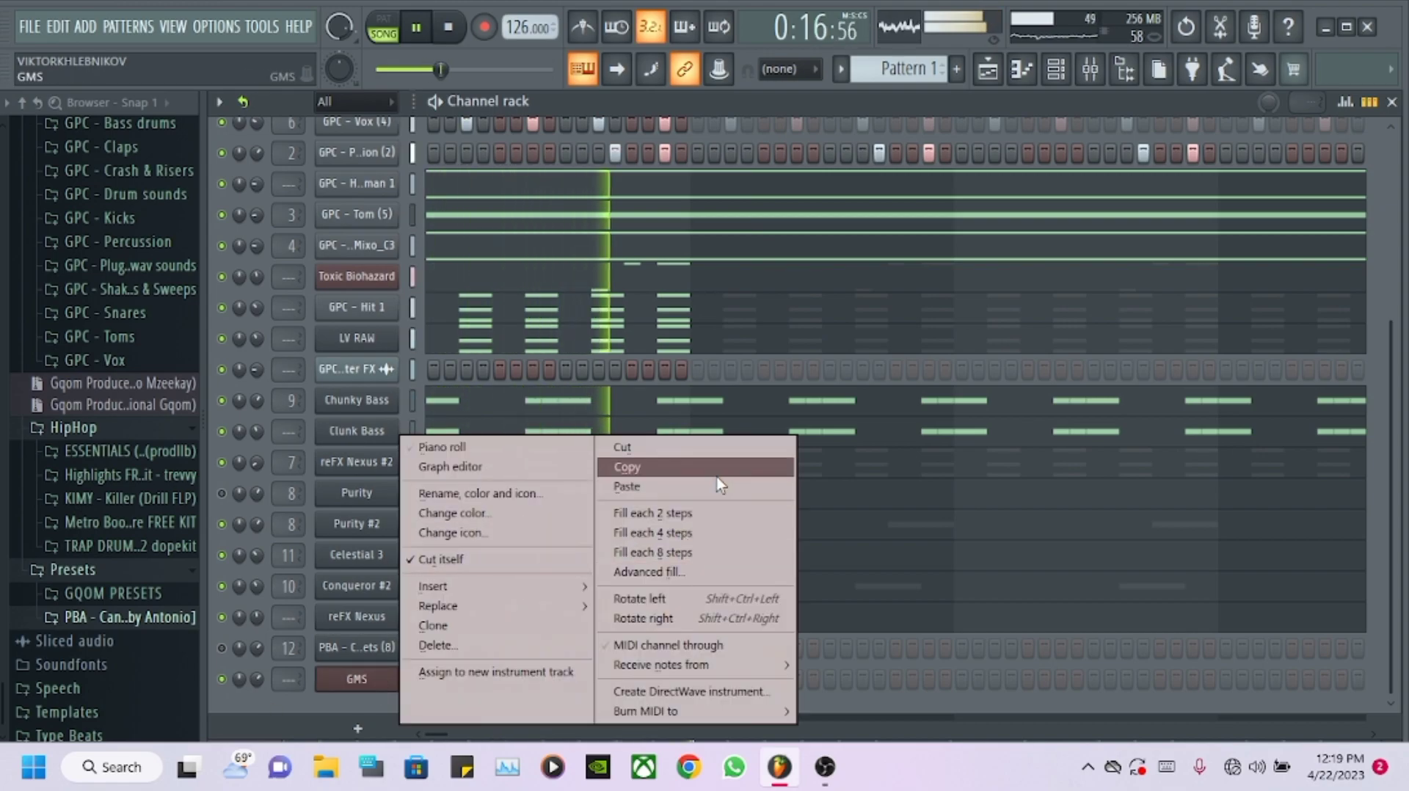
pyautogui.click(697, 486)
# - Route the GMS channel to a free mixer track
pyautogui.click(337, 681)
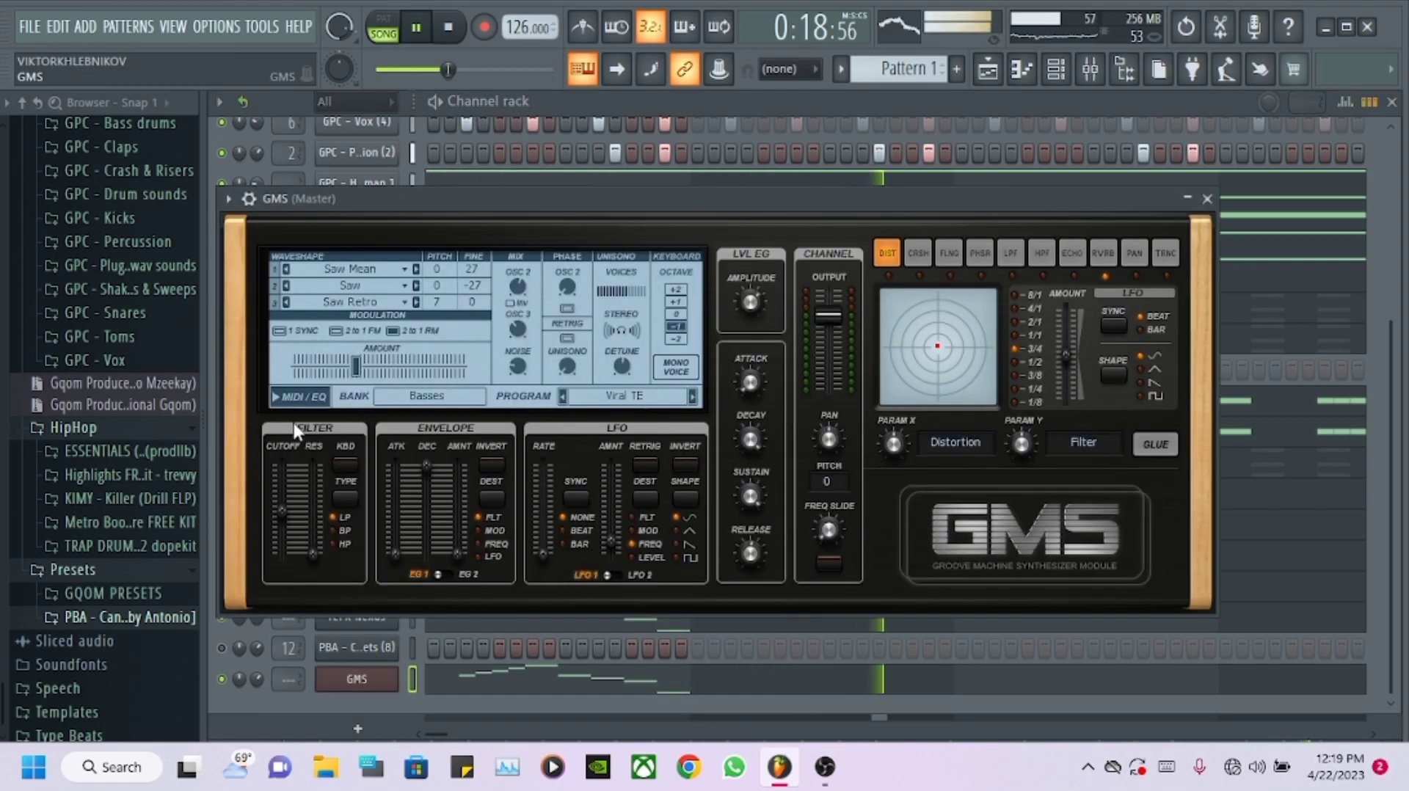
pyautogui.click(249, 199)
pyautogui.click(565, 180)
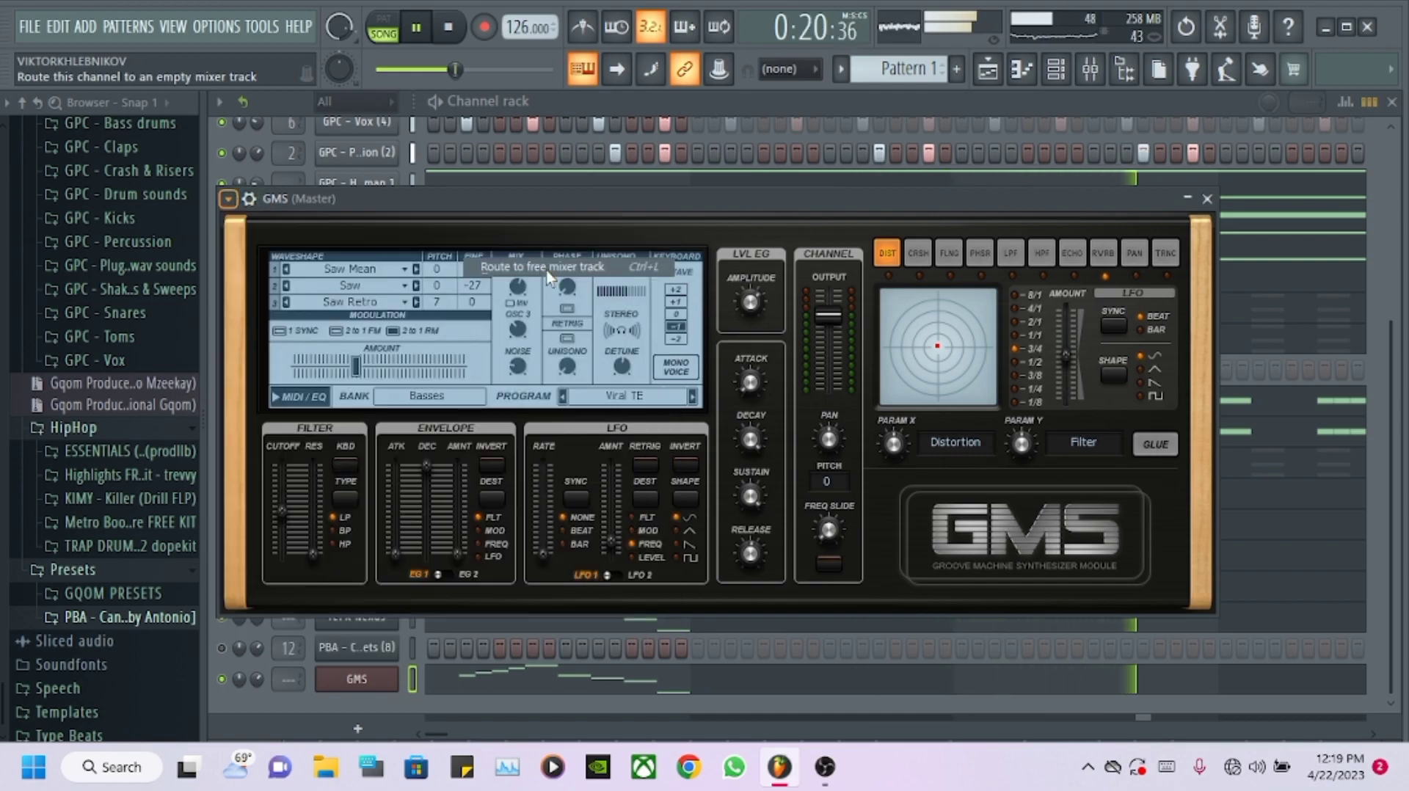
# - Add Fruity Parametric EQ 2 to the GMS track with the 40Hz + 18kHz cut preset and raise the high-pass band to just above 100 Hz
pyautogui.click(1207, 186)
pyautogui.moveTo(1211, 213)
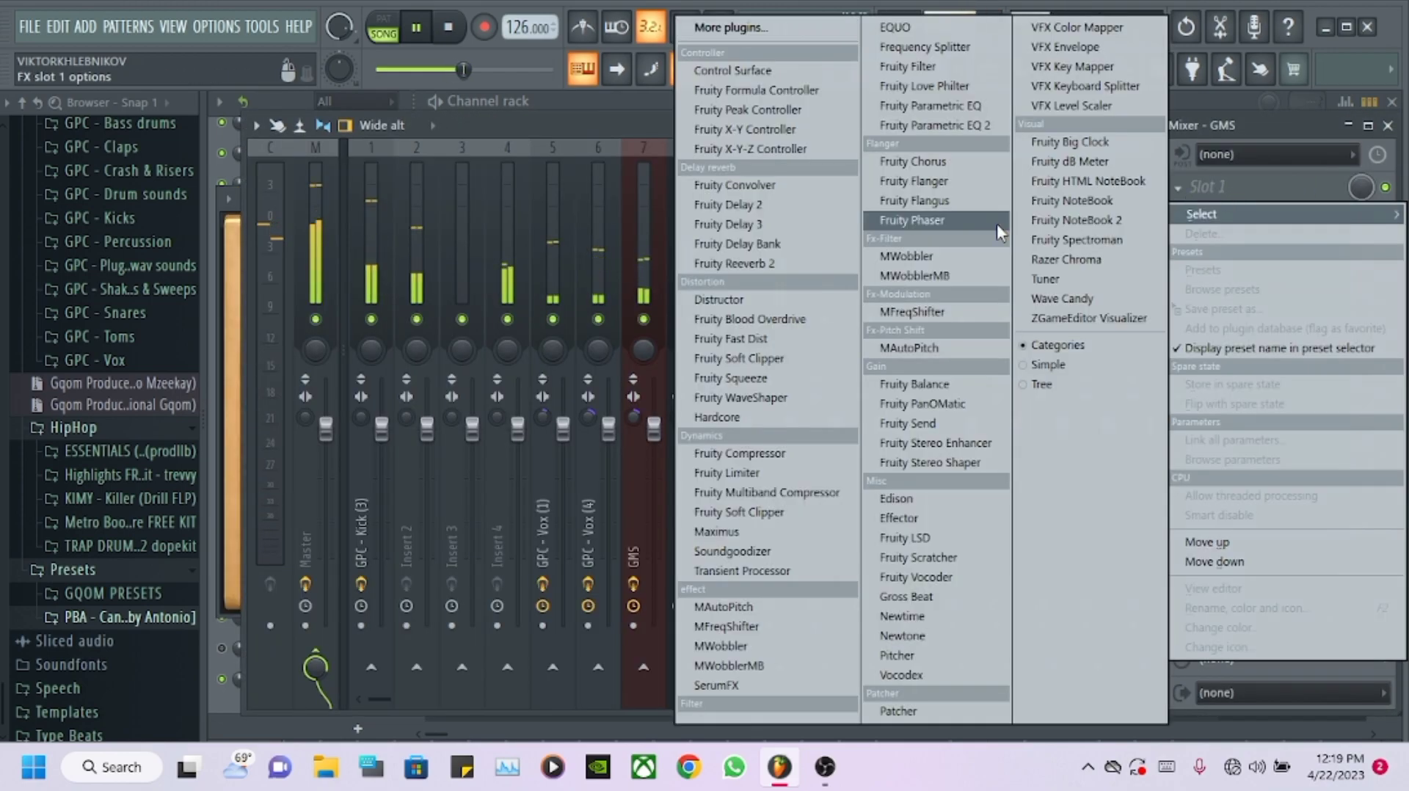
pyautogui.click(966, 127)
pyautogui.click(964, 306)
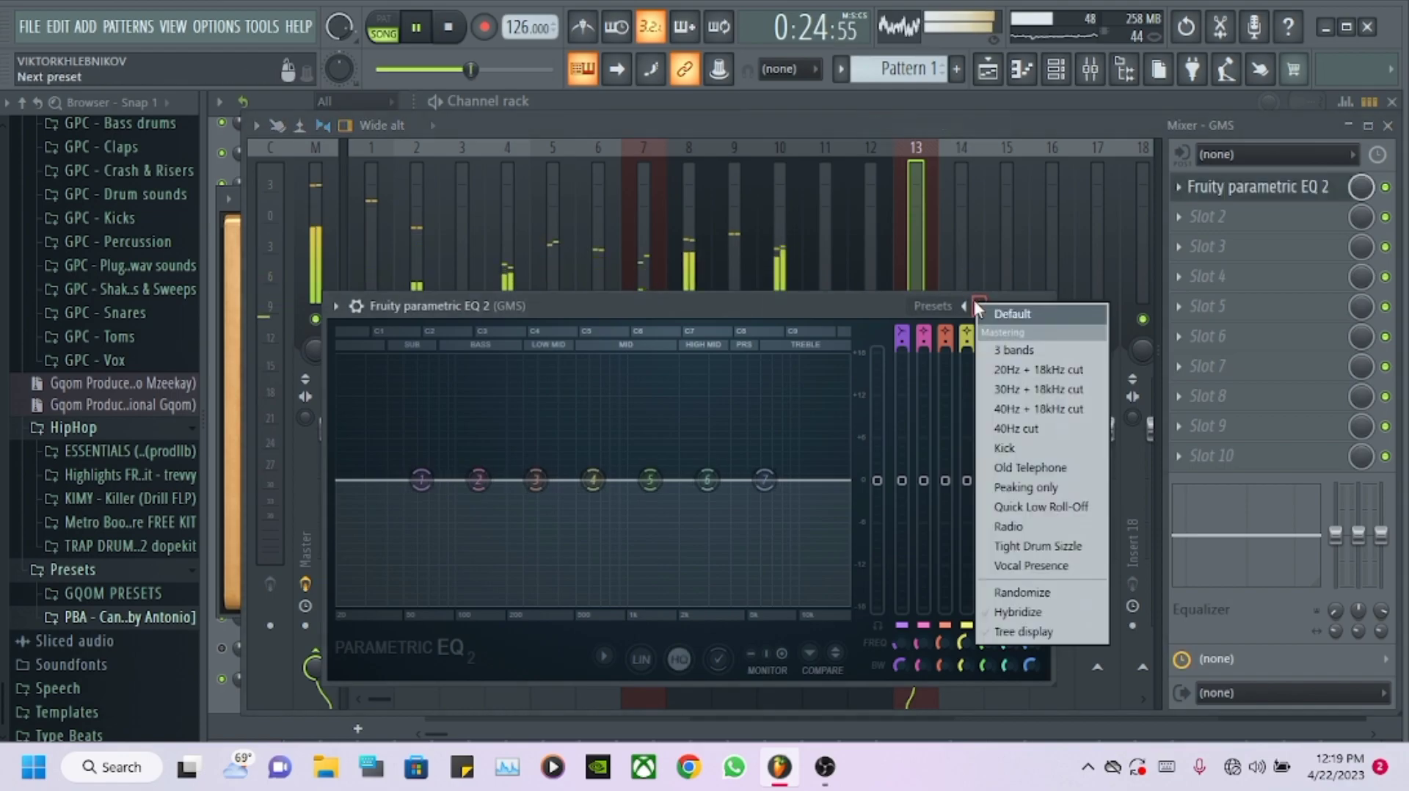
pyautogui.click(1041, 415)
pyautogui.moveTo(415, 481)
pyautogui.mouseDown()
pyautogui.moveTo(377, 487)
pyautogui.moveTo(428, 480)
pyautogui.mouseUp()
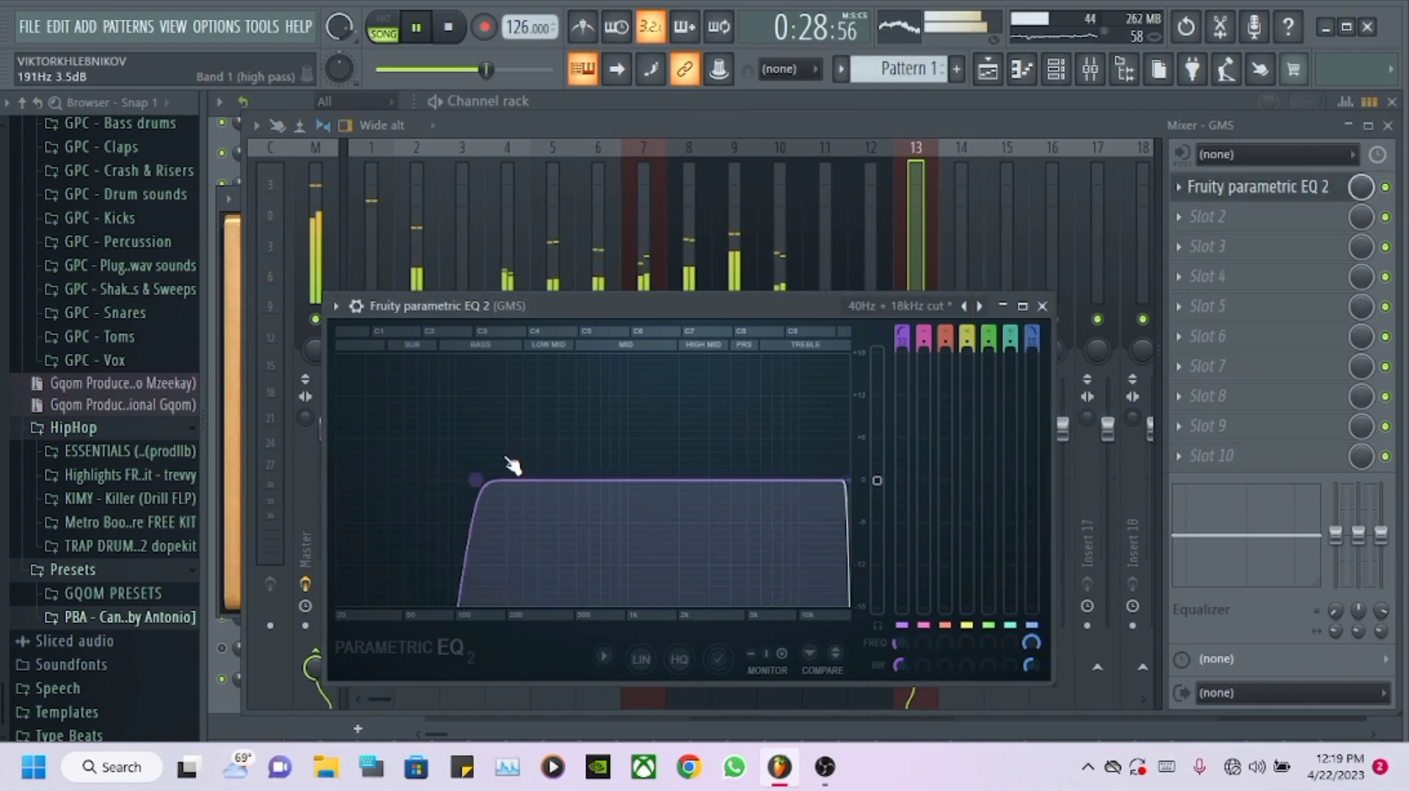
# - Add a second Fruity Parametric EQ 2 to the GMS track and boost bands 5, 6 and 7, with the high shelf at 3.5 dB
pyautogui.click(1209, 220)
pyautogui.click(932, 126)
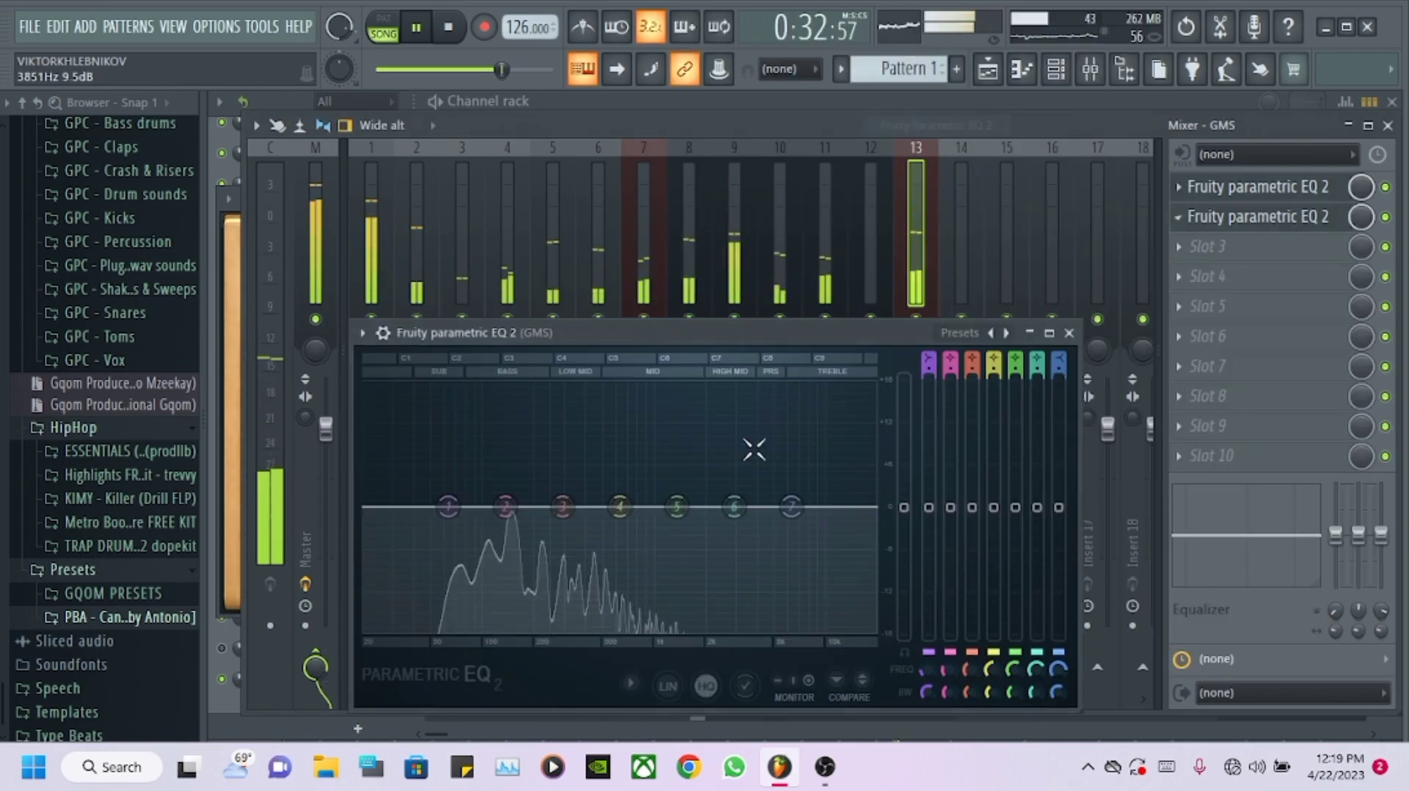
pyautogui.moveTo(670, 506); pyautogui.dragTo(794, 482)
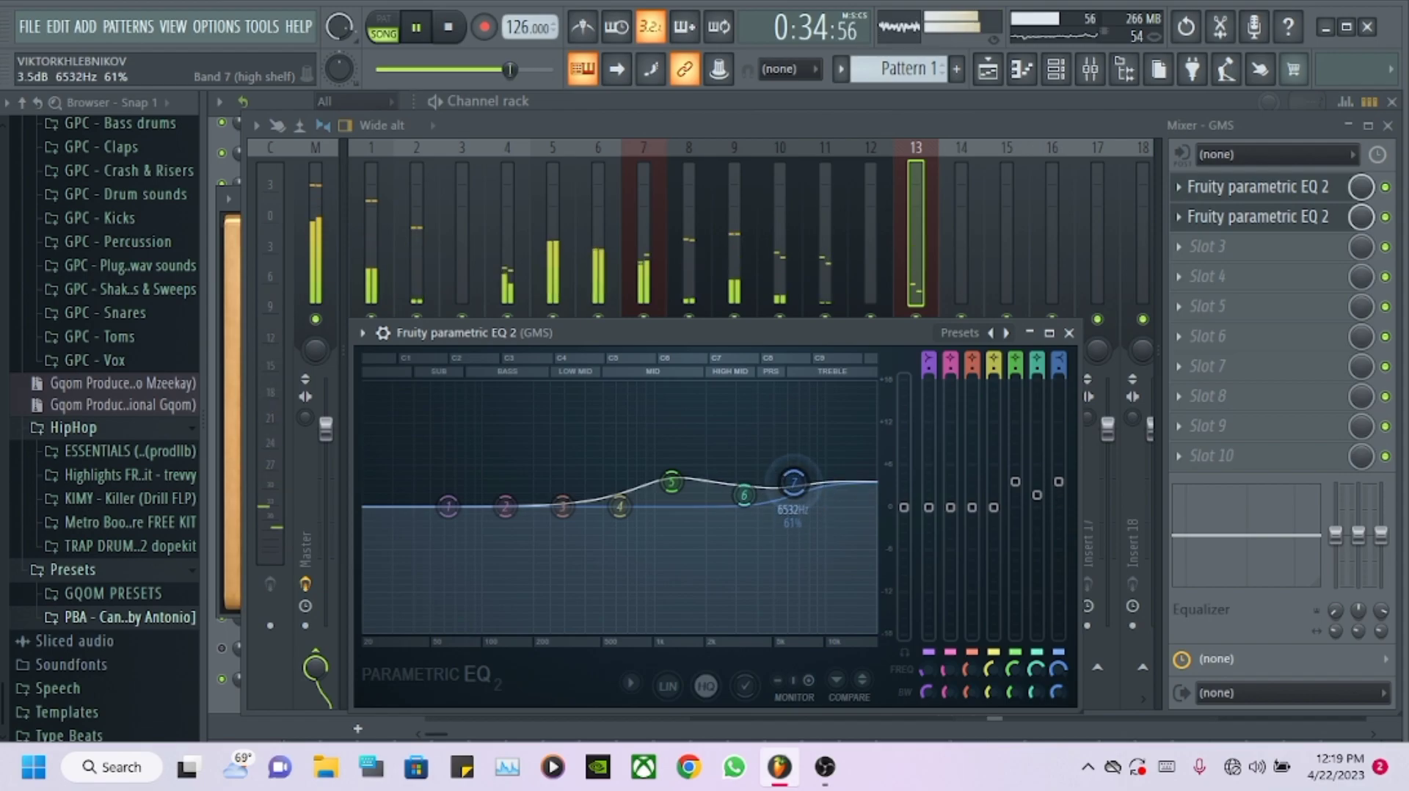
pyautogui.click(1071, 334)
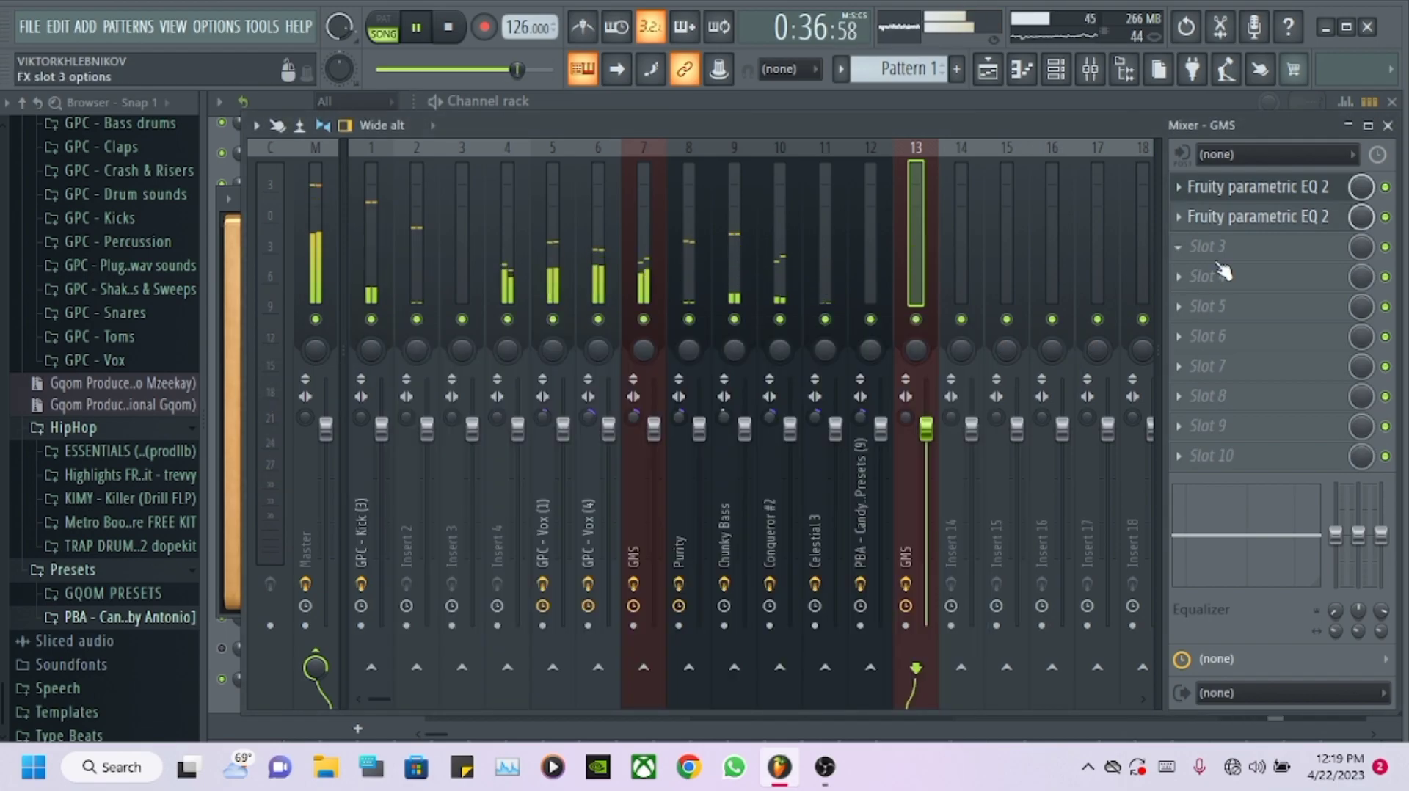
# - Add Fruity Reeverb 2 to the third effect slot of the GMS track and adjust its wet level
pyautogui.click(1218, 265)
pyautogui.click(778, 263)
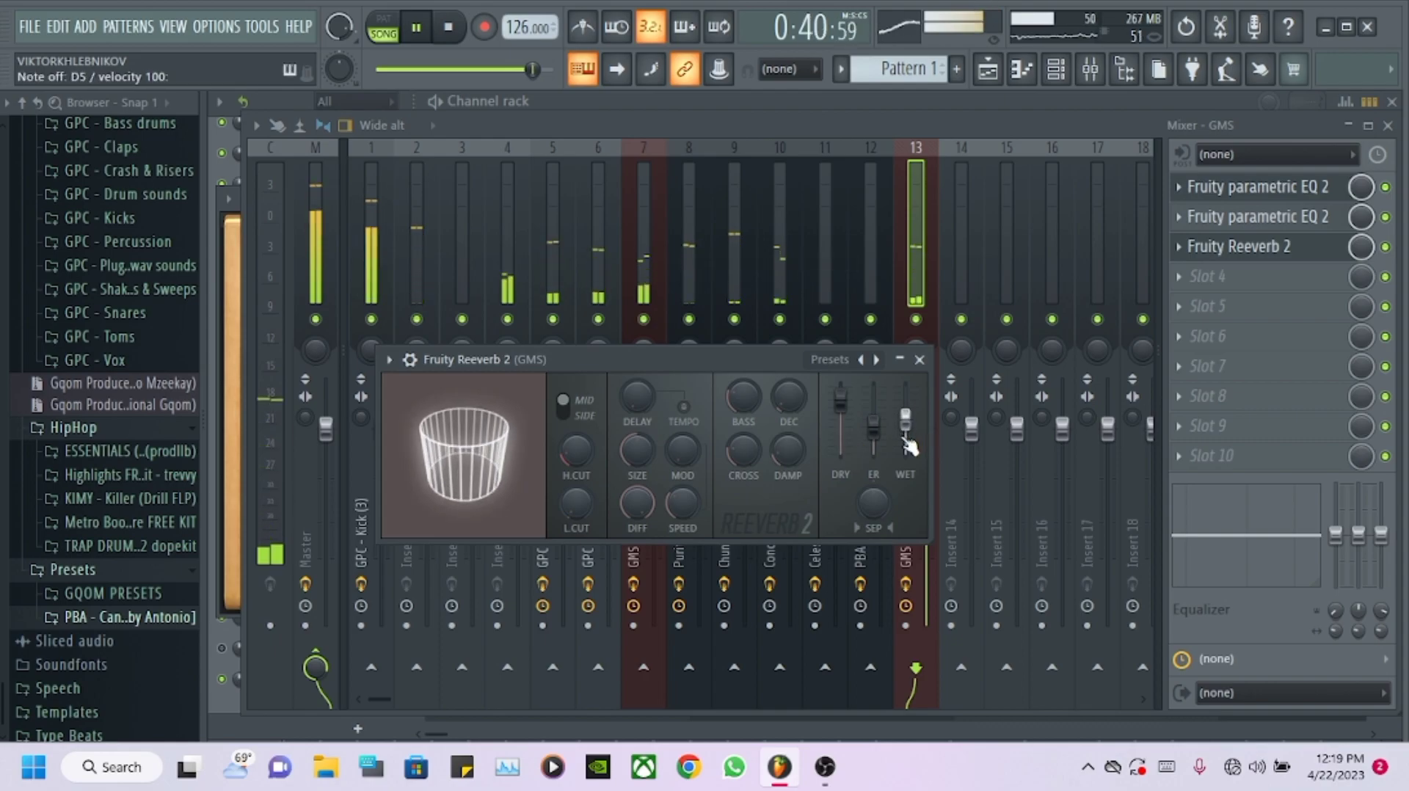
pyautogui.click(916, 121)
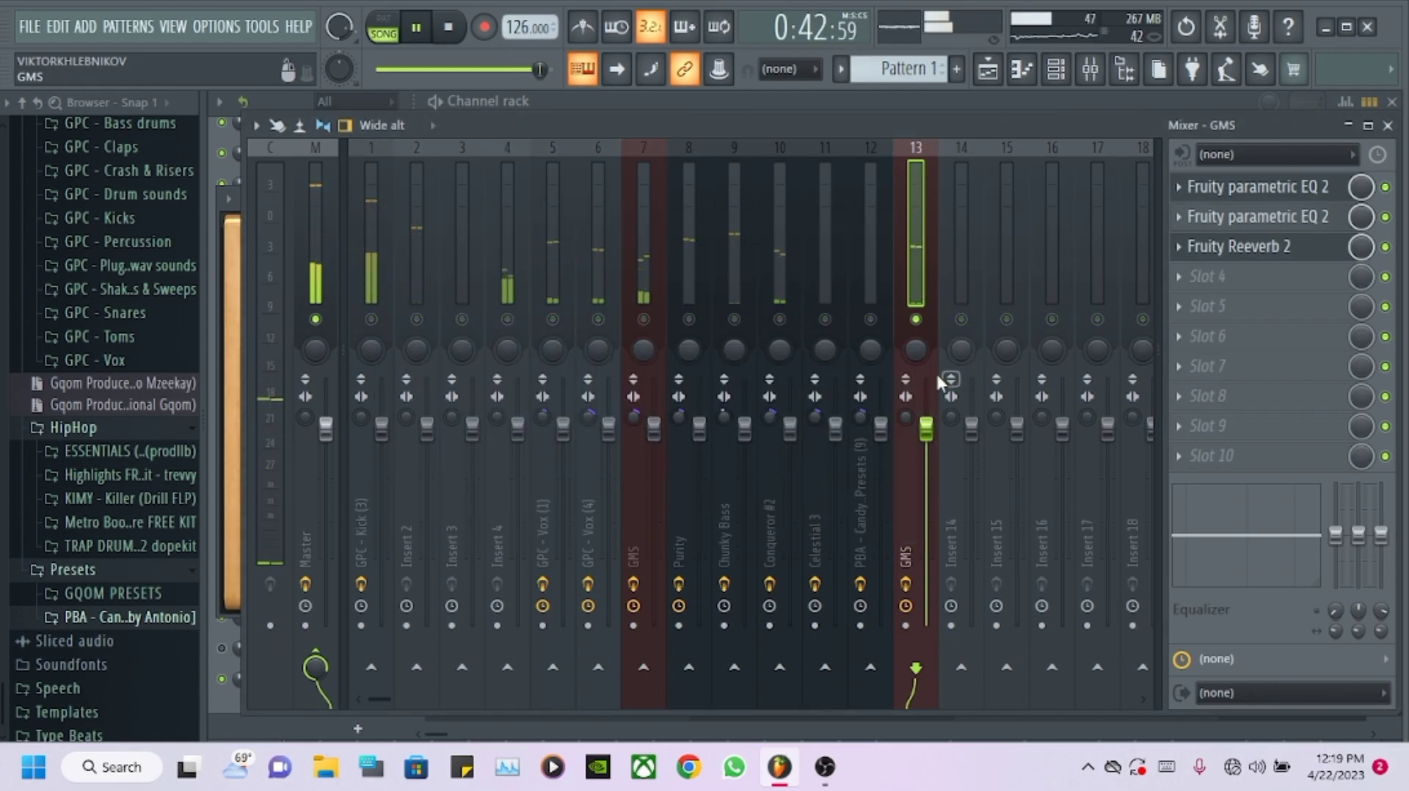
# - Mute the GPC - Tom (4), Purity, Celestial 3, reFX Nexus and reFX Nexus #3 channels in the channel rack
pyautogui.click(1056, 69)
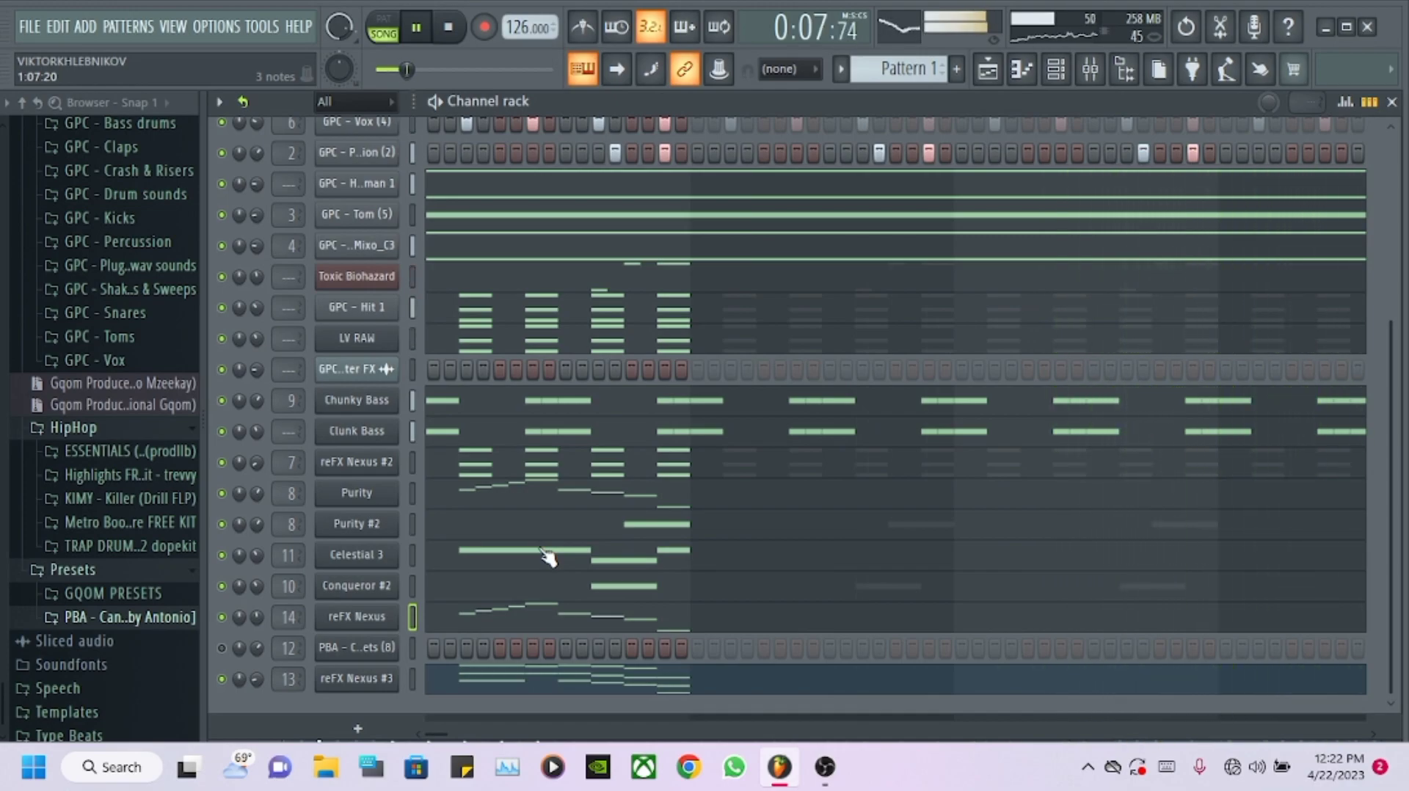
pyautogui.scroll(6, 513, 293)
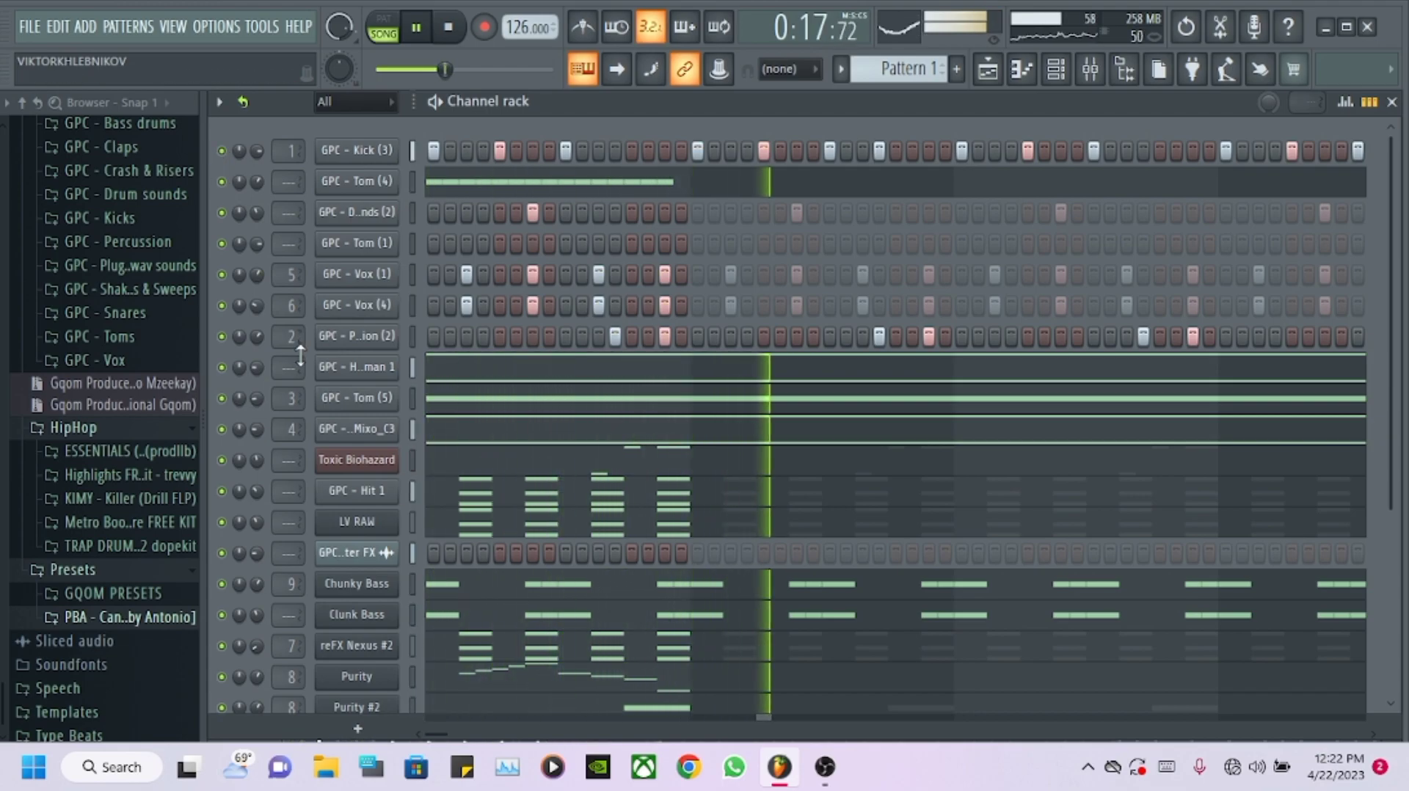
pyautogui.scroll(-6, 250, 441)
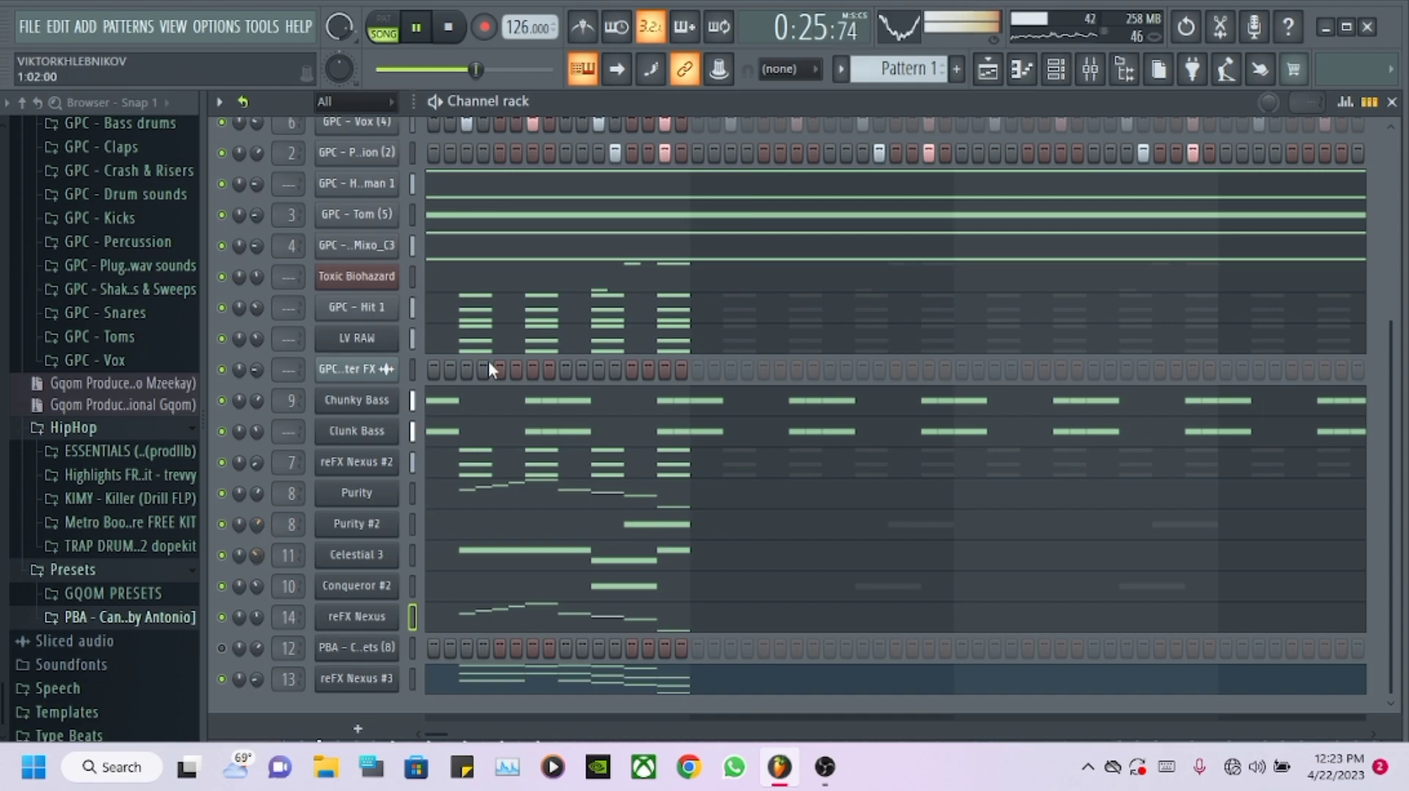
pyautogui.scroll(5, 484, 345)
pyautogui.scroll(-6, 250, 440)
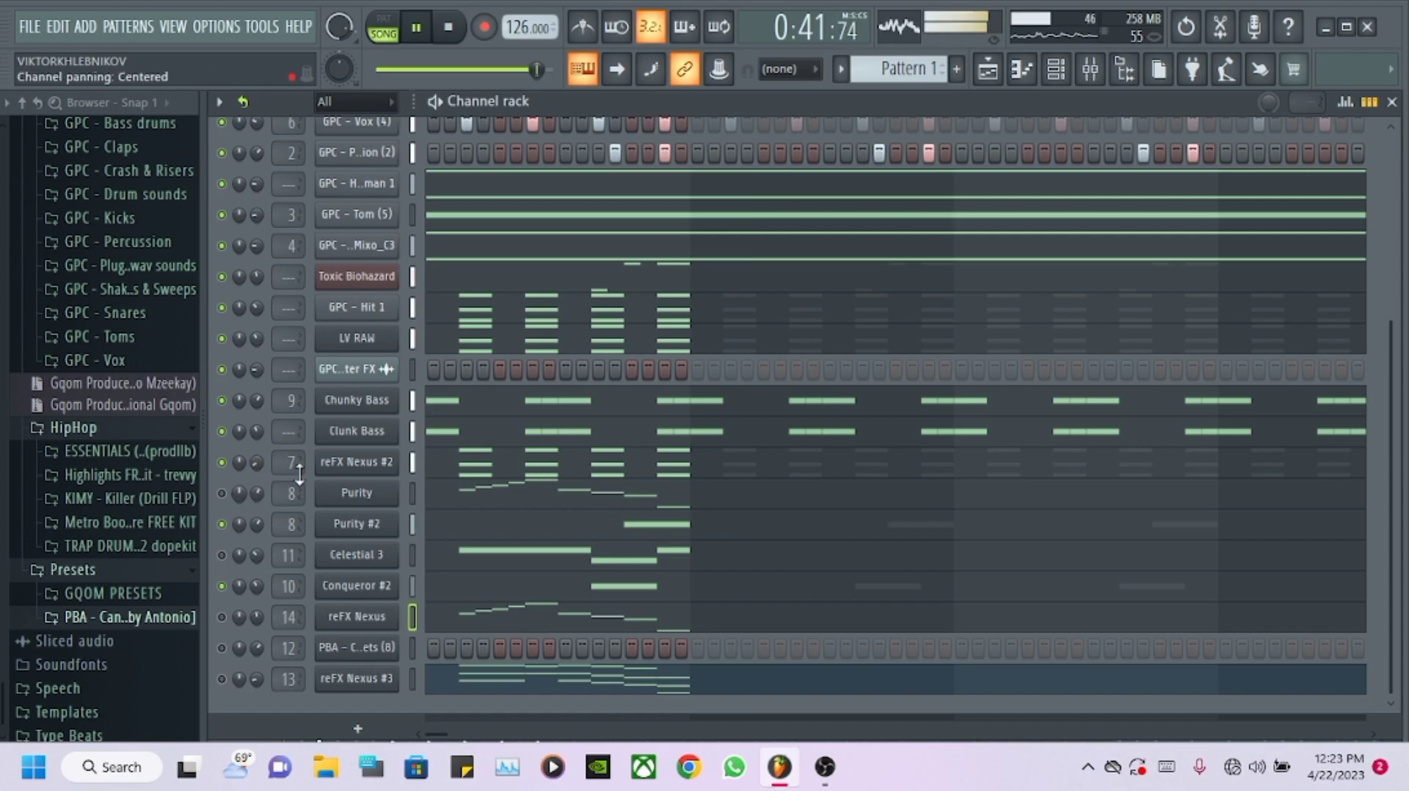
pyautogui.scroll(5, 630, 425)
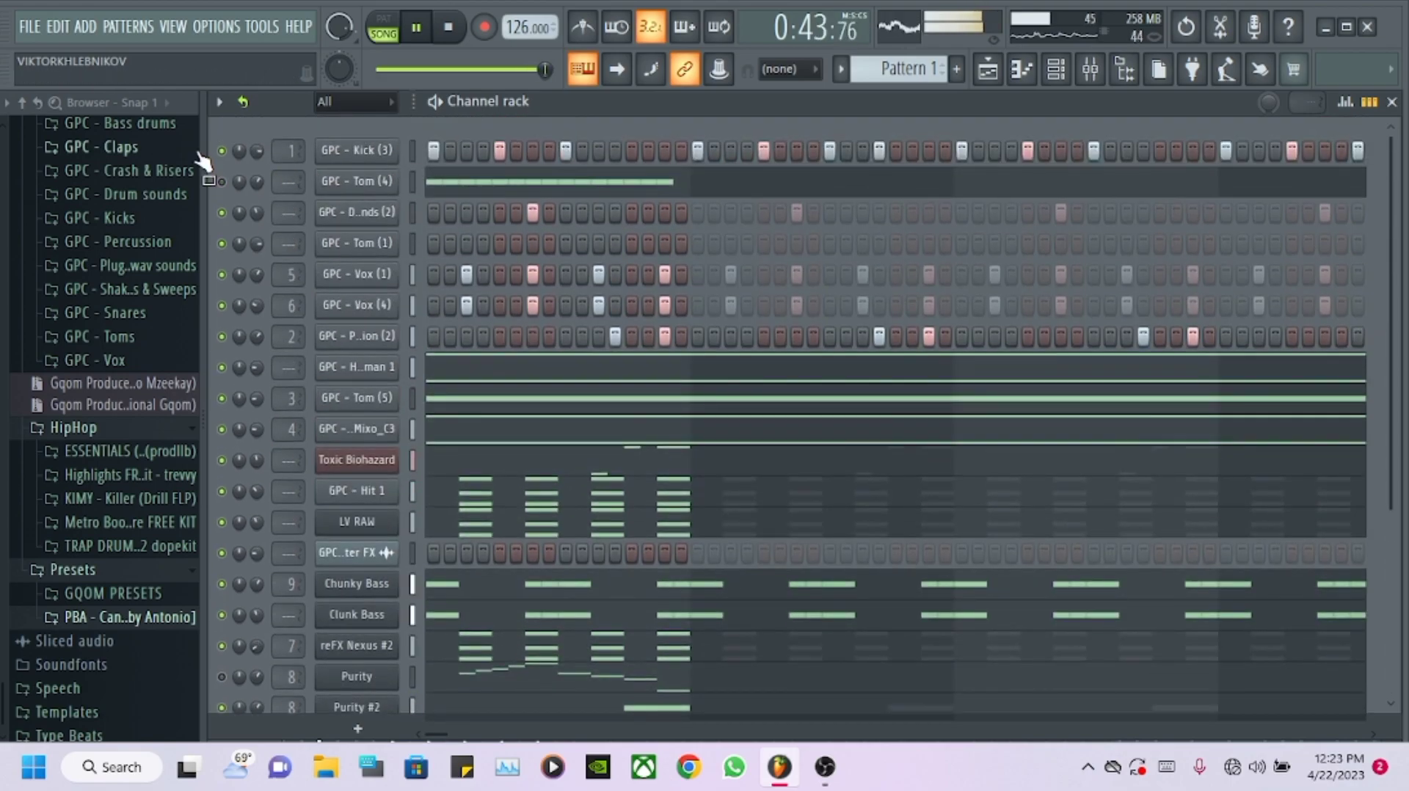
# - Replace the GPC - Tom (1) sample with GPC - Clap (5) from the GPC - Claps folder
pyautogui.click(194, 149)
pyautogui.moveTo(142, 235); pyautogui.dragTo(383, 242)
pyautogui.moveTo(385, 232); pyautogui.dragTo(381, 241)
pyautogui.click(222, 181)
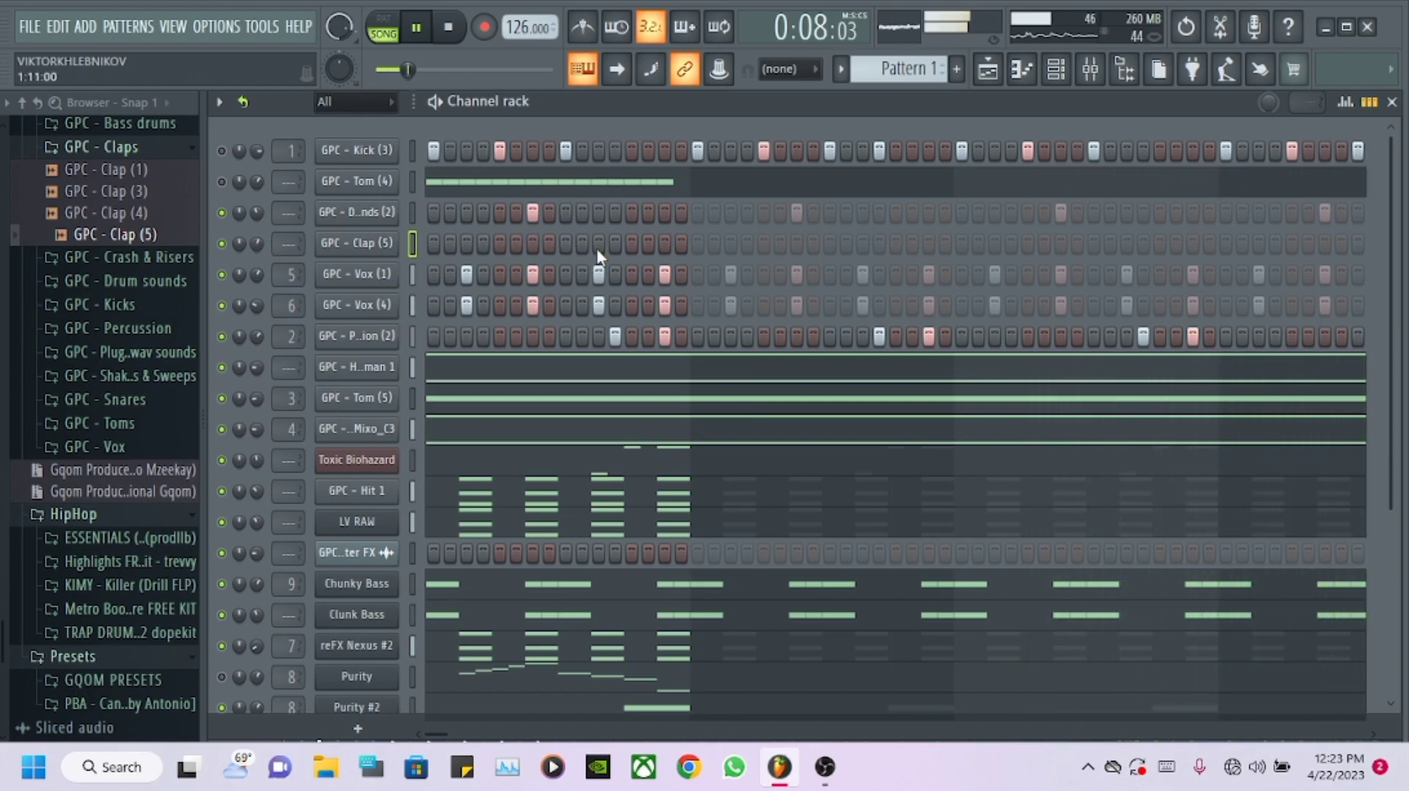
# - Try different placements for the GPC - Clap (5) hits and settle on steps 12 and 15
pyautogui.click(565, 243)
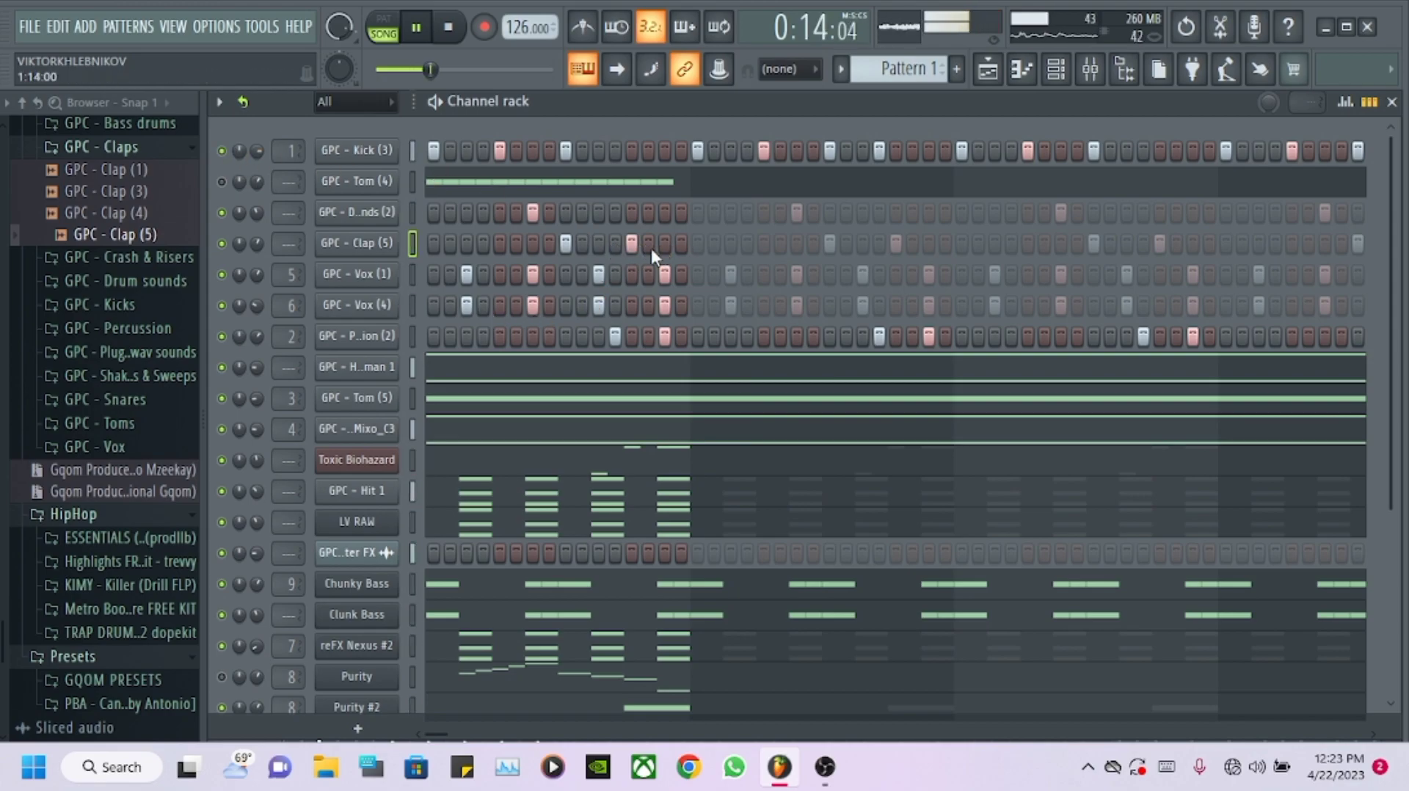
pyautogui.click(629, 245)
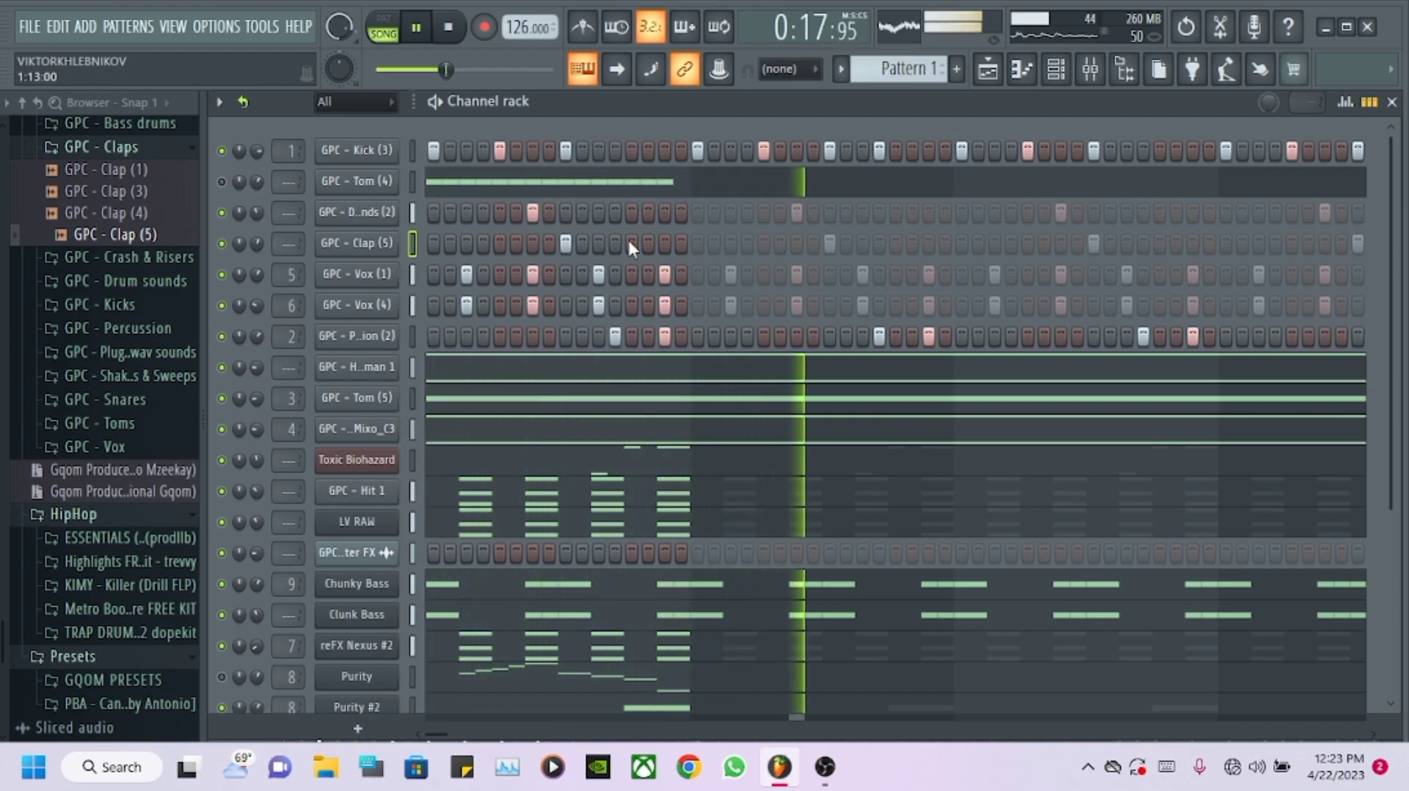
pyautogui.click(615, 243)
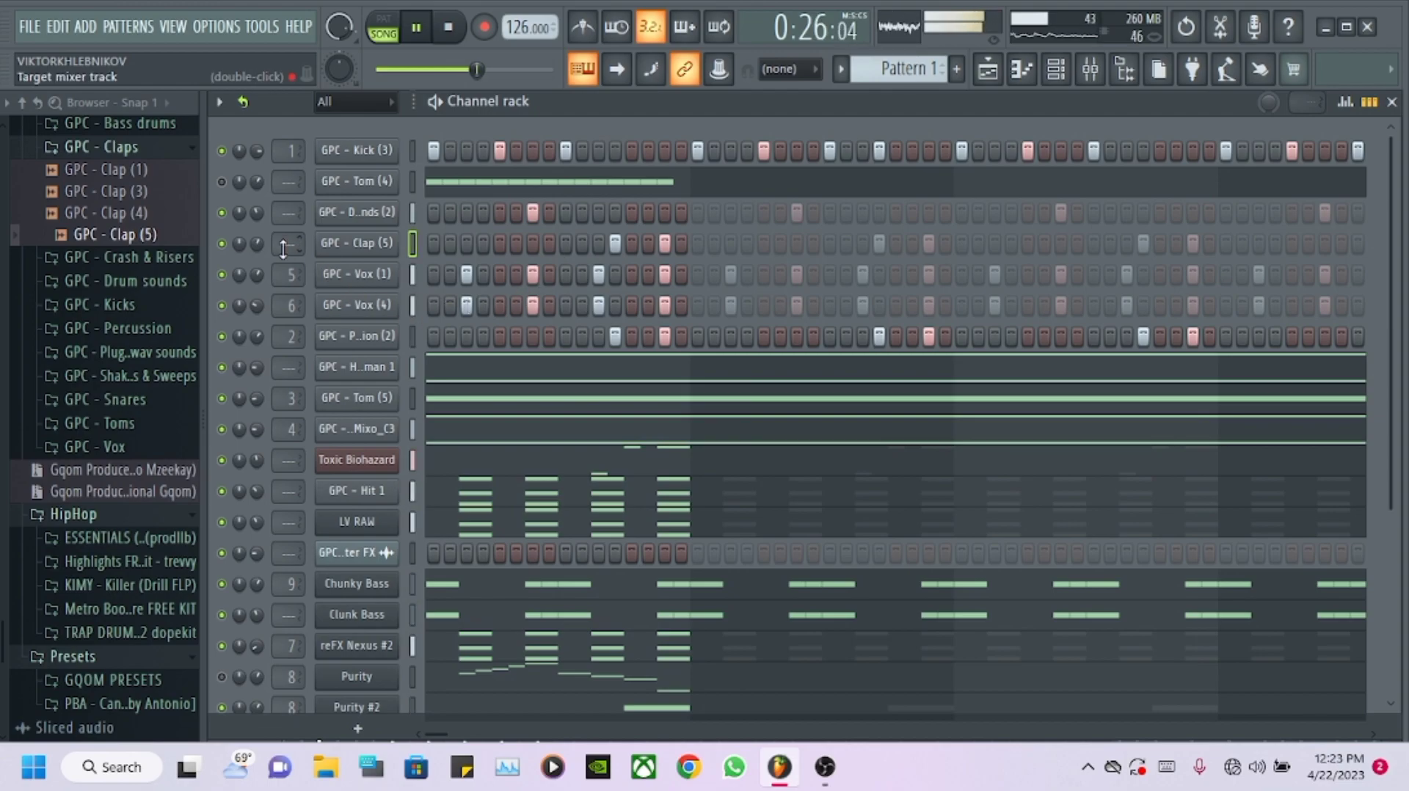
pyautogui.click(532, 244)
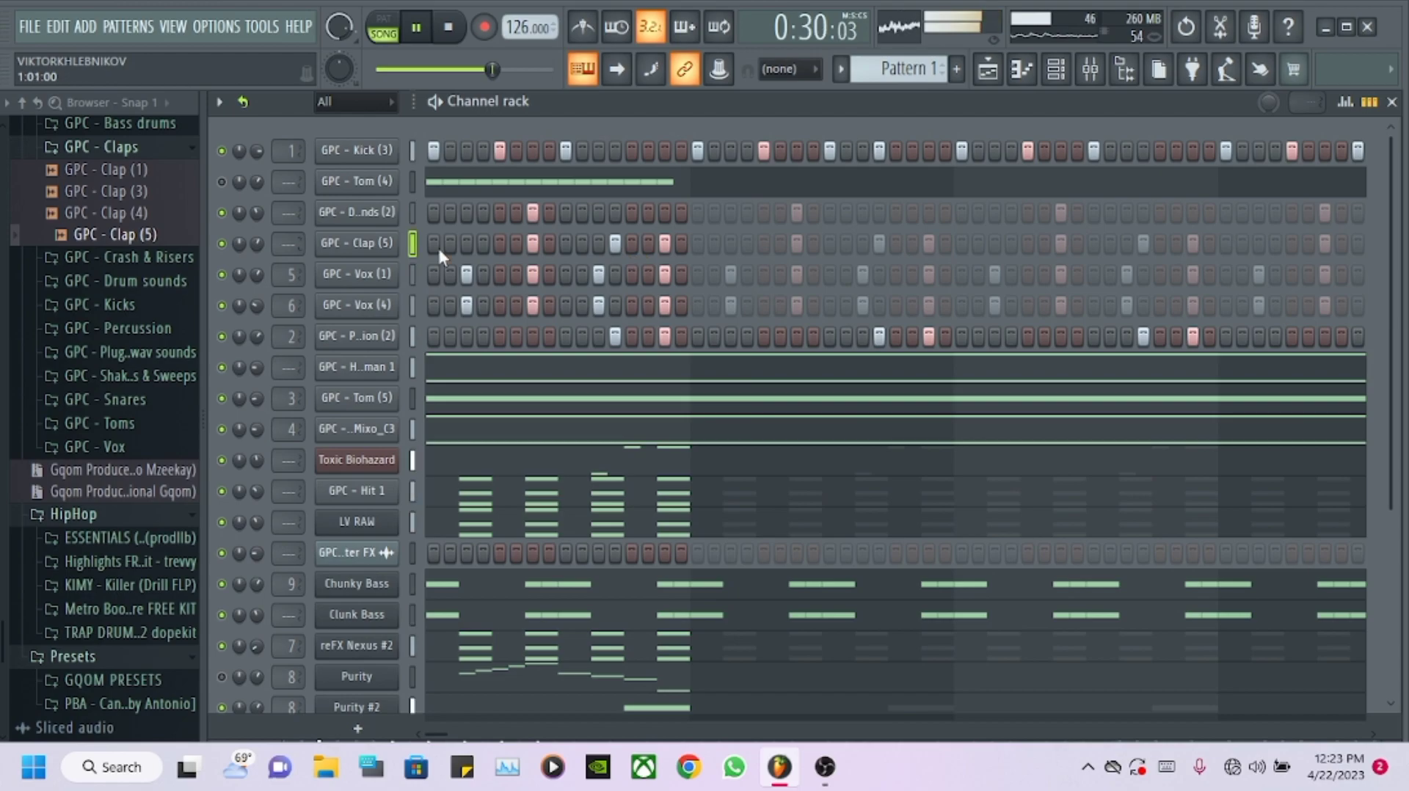
pyautogui.click(532, 243)
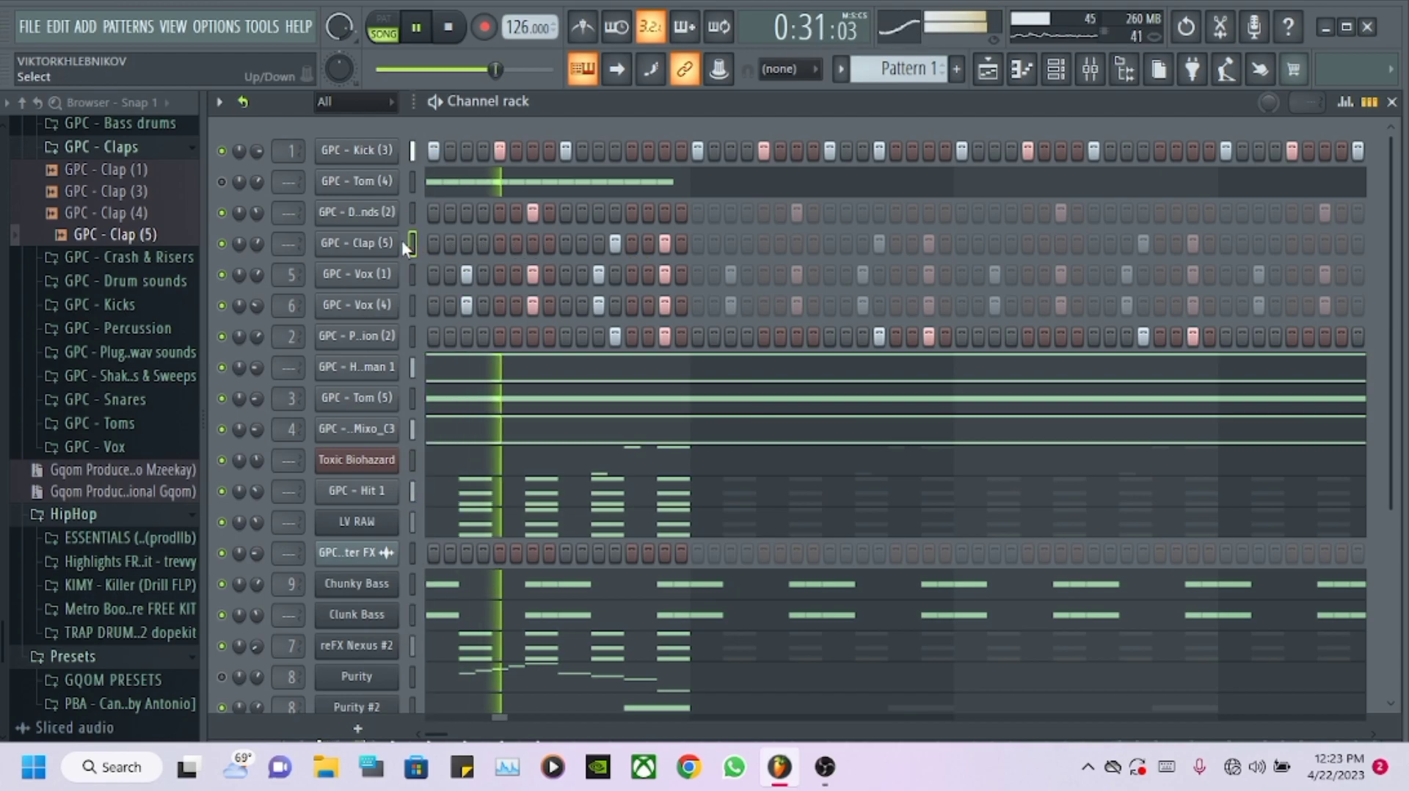
# - Load GPC - Crash & Risers (1) into a new channel above the clap and place a hit on step 3
pyautogui.click(151, 262)
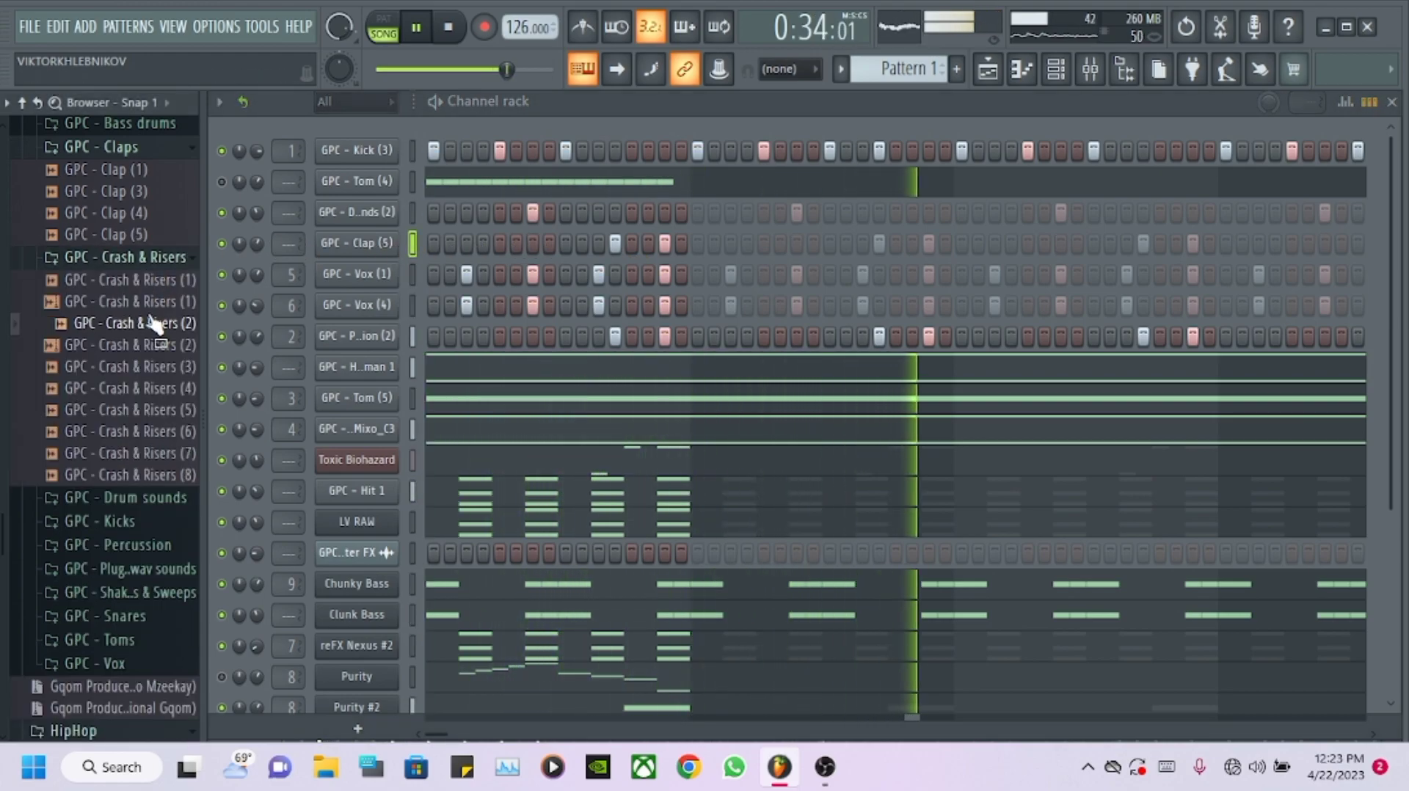
pyautogui.moveTo(156, 307); pyautogui.dragTo(257, 239)
pyautogui.scroll(-10, 256, 243)
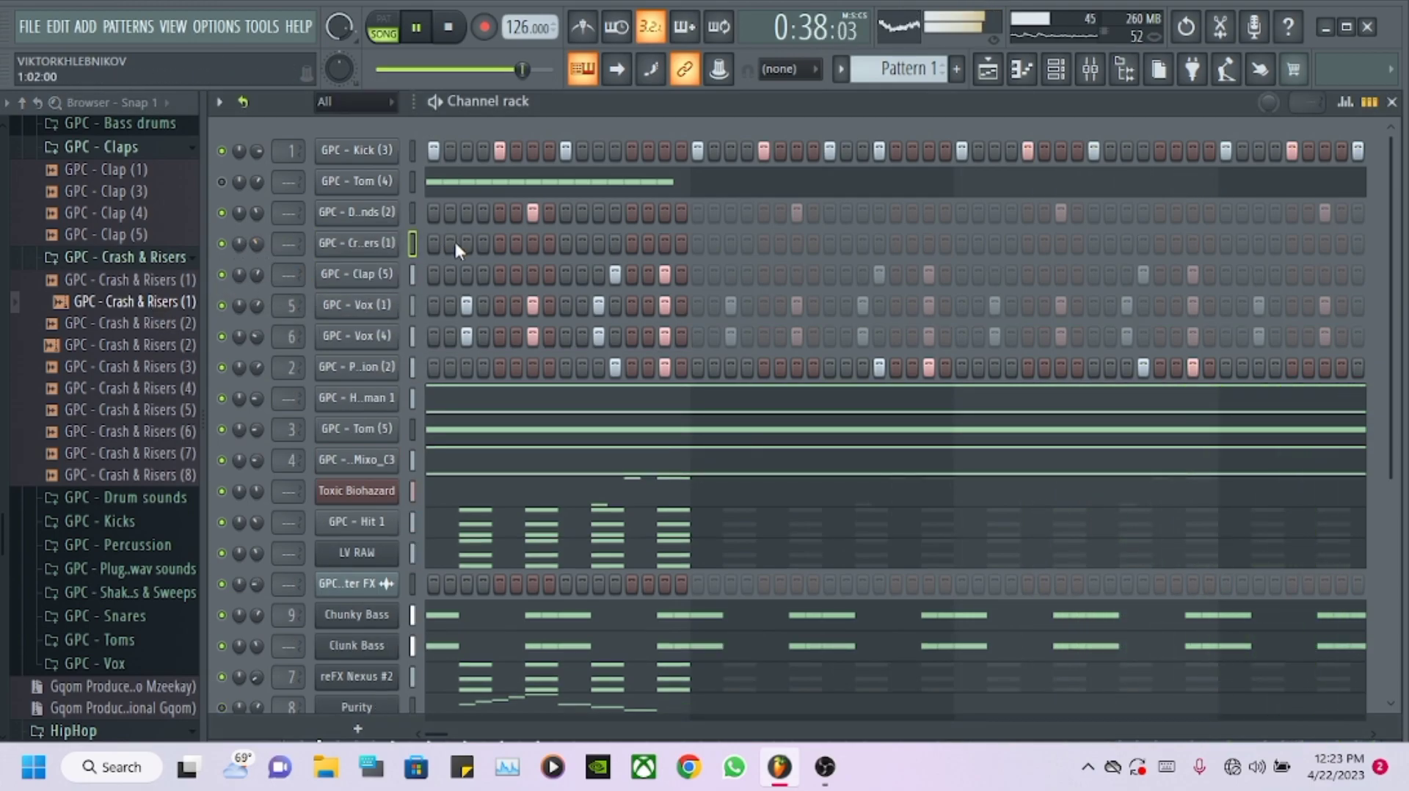
pyautogui.click(385, 244)
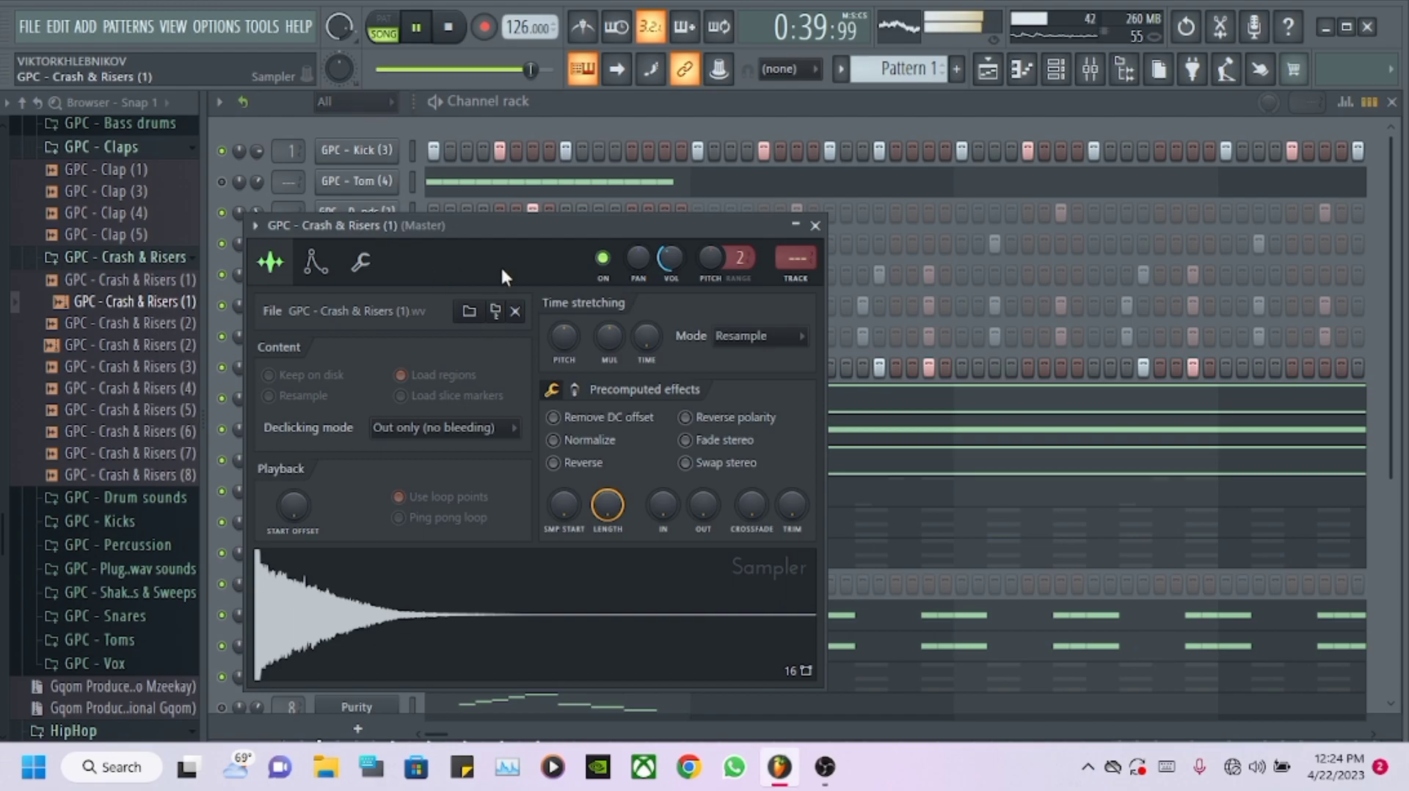
pyautogui.press('Escape')
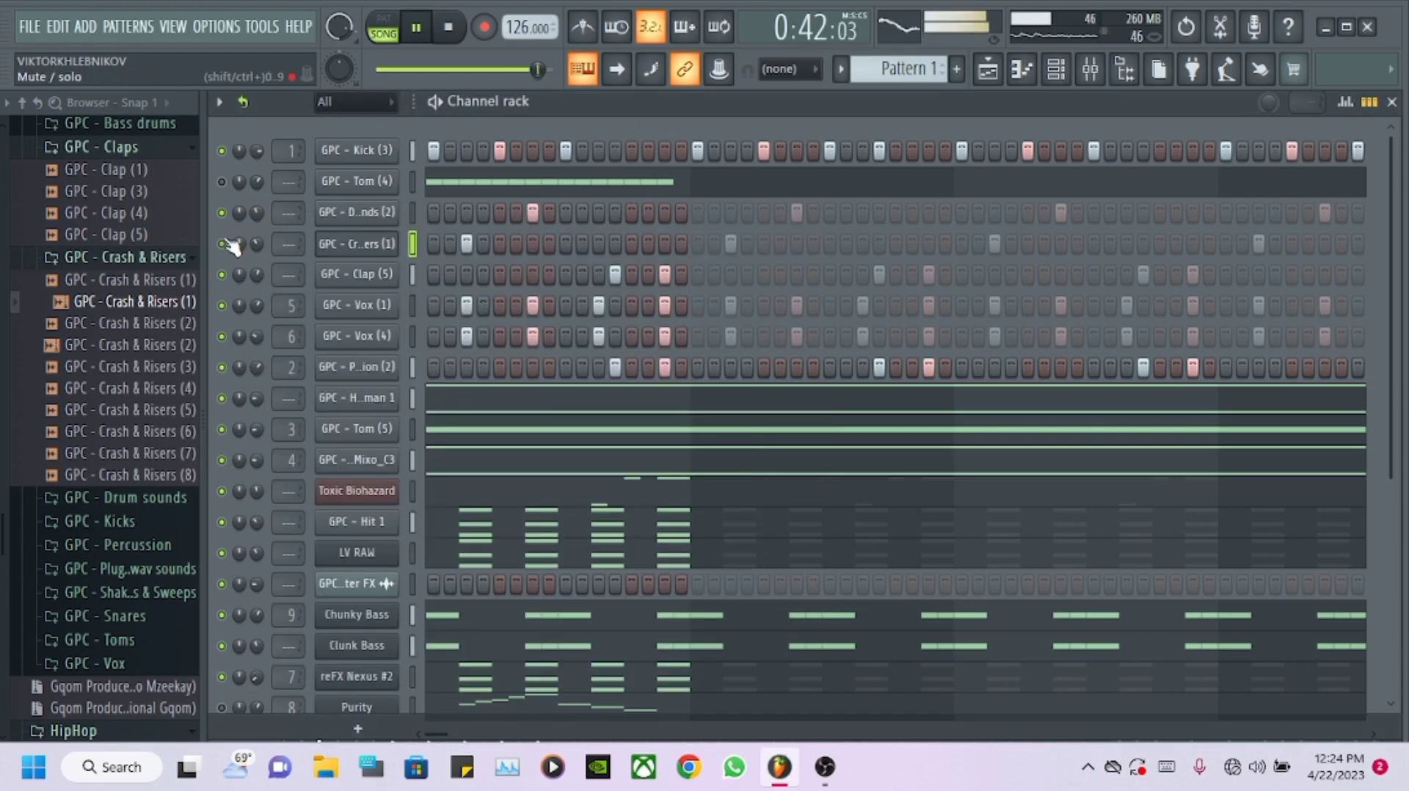
# - Add GPC - Crash & Risers (1) hits on steps 7, 11 and 15
pyautogui.click(516, 245)
pyautogui.click(517, 245)
pyautogui.click(533, 243)
pyautogui.click(599, 244)
pyautogui.click(665, 244)
# - Open the GPC - Clap (5) pattern in the piano roll and turn off its one-bar loop
pyautogui.rightClick(396, 283)
pyautogui.click(441, 275)
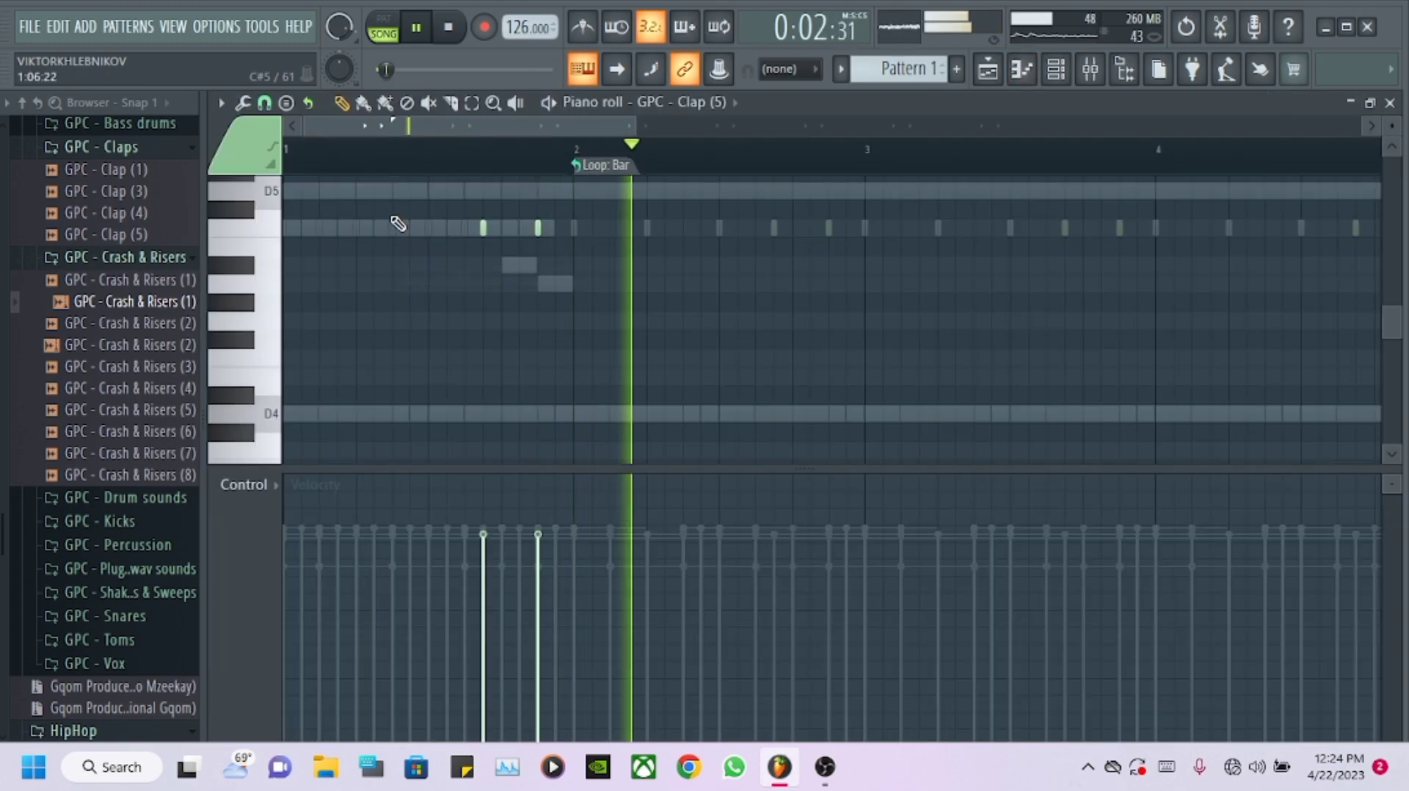
pyautogui.rightClick(608, 168)
pyautogui.click(647, 193)
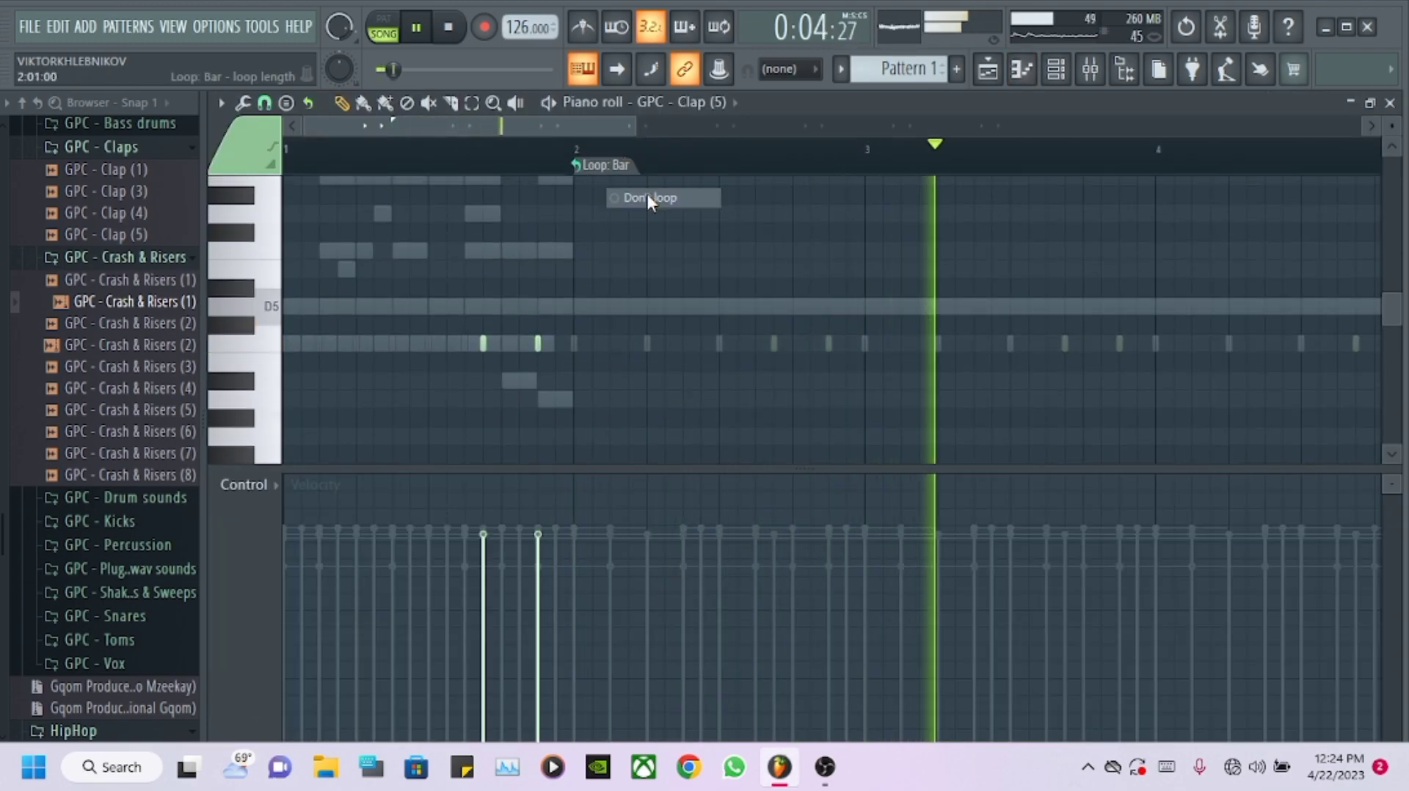
# - Select the first bar of claps, duplicate it through bar 8 and clear the selection
pyautogui.moveTo(577, 155); pyautogui.dragTo(284, 156)
pyautogui.scroll(-4, 487, 230)
pyautogui.hotkey('ctrl', 'b')
pyautogui.hotkey('ctrl', 'b')
pyautogui.hotkey('ctrl', 'b')
pyautogui.hotkey('ctrl', 'b')
pyautogui.hotkey('ctrl', 'b')
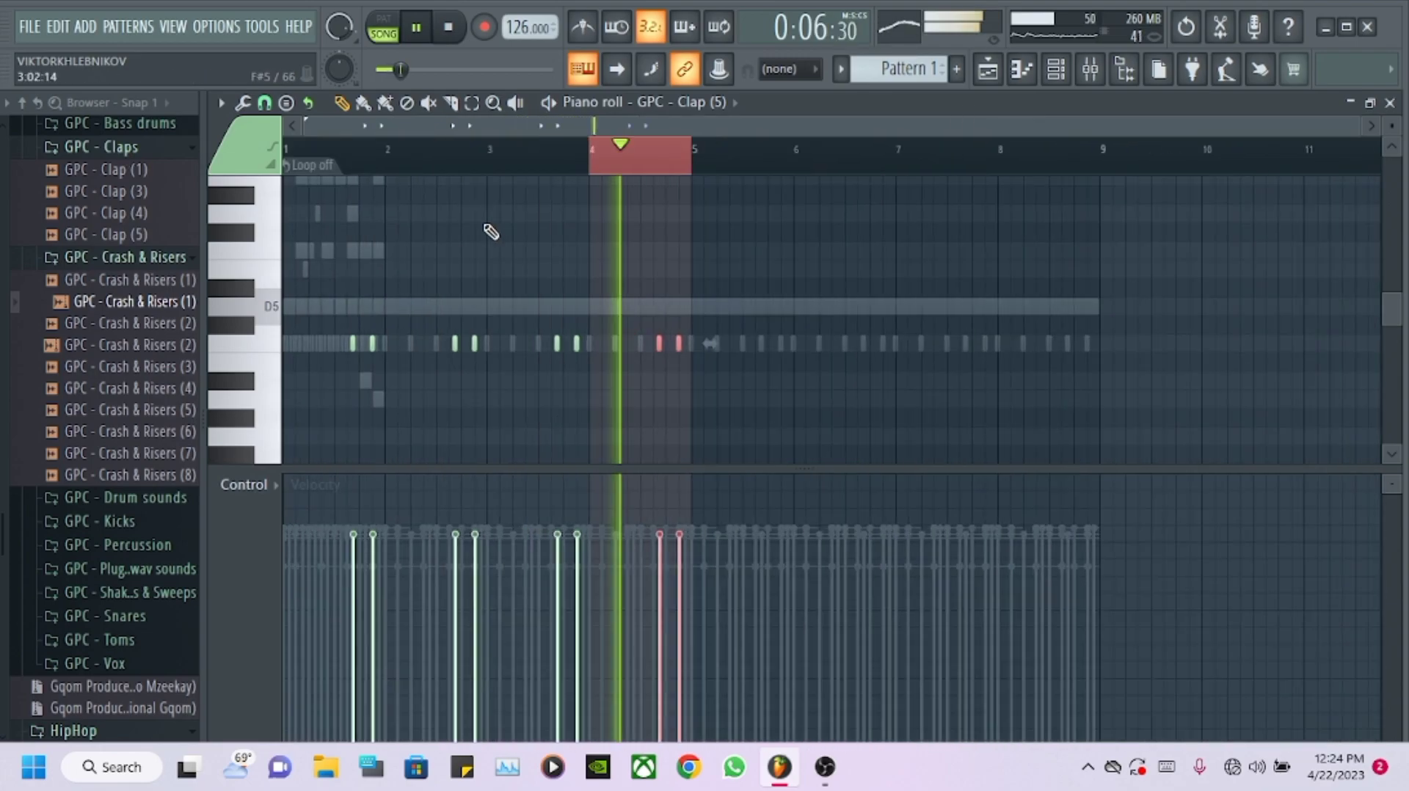
pyautogui.hotkey('ctrl', 'b')
pyautogui.hotkey('ctrl', 'b')
pyautogui.rightClick(953, 158)
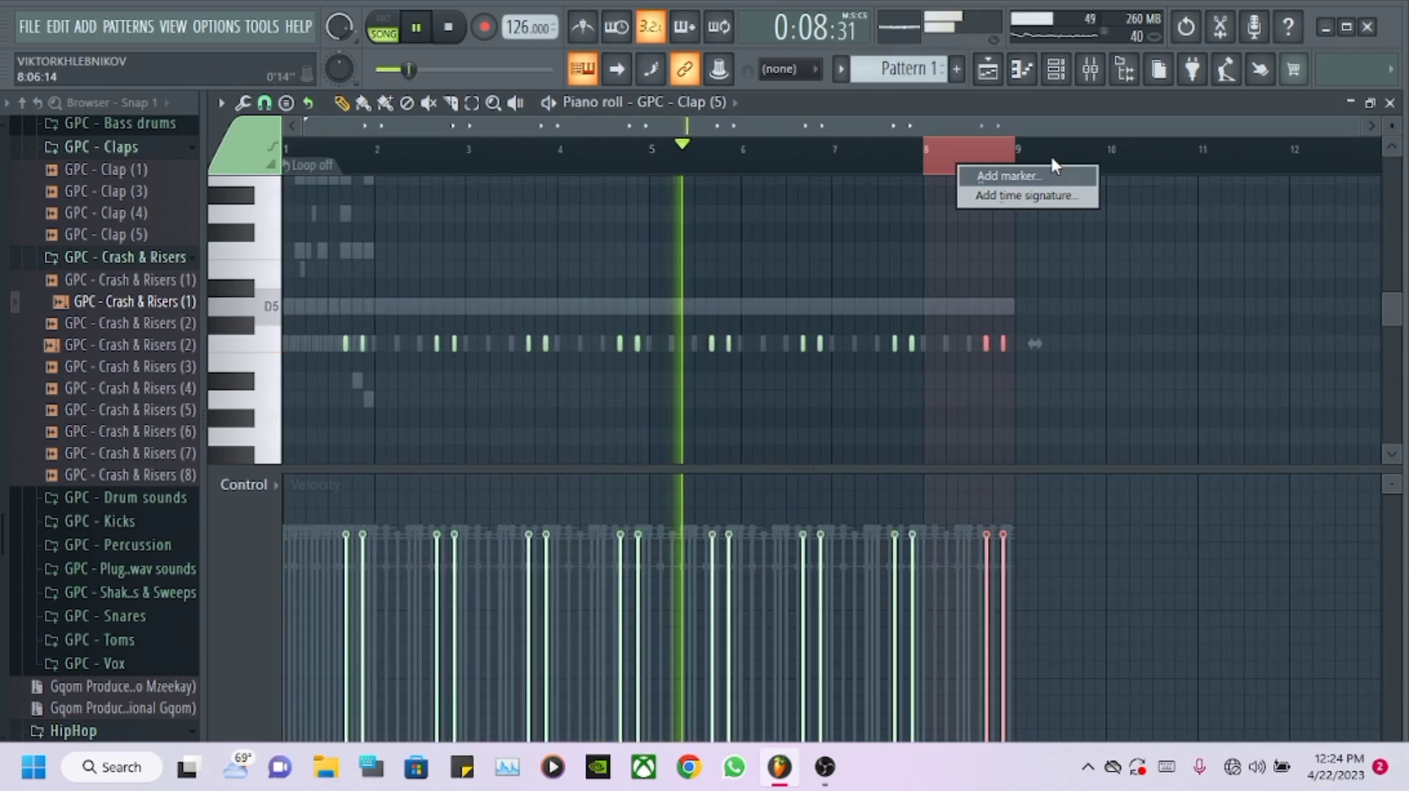
pyautogui.click(1006, 155)
pyautogui.hotkey('ctrl', 'd')
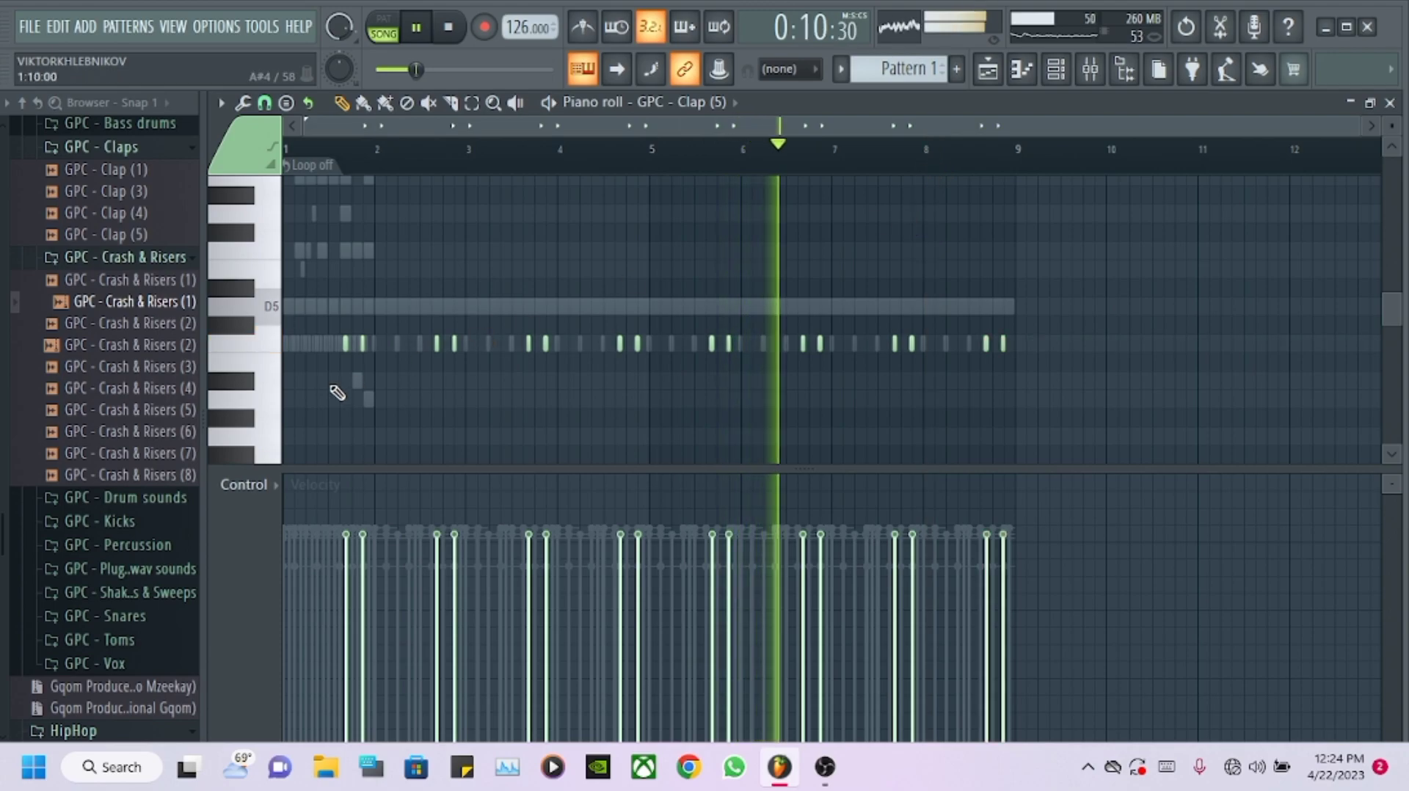
# - Delete the first clap in bars 3 and 4, and replace bars 5 to 8 with a copy of bars 1 to 4
pyautogui.rightClick(529, 343)
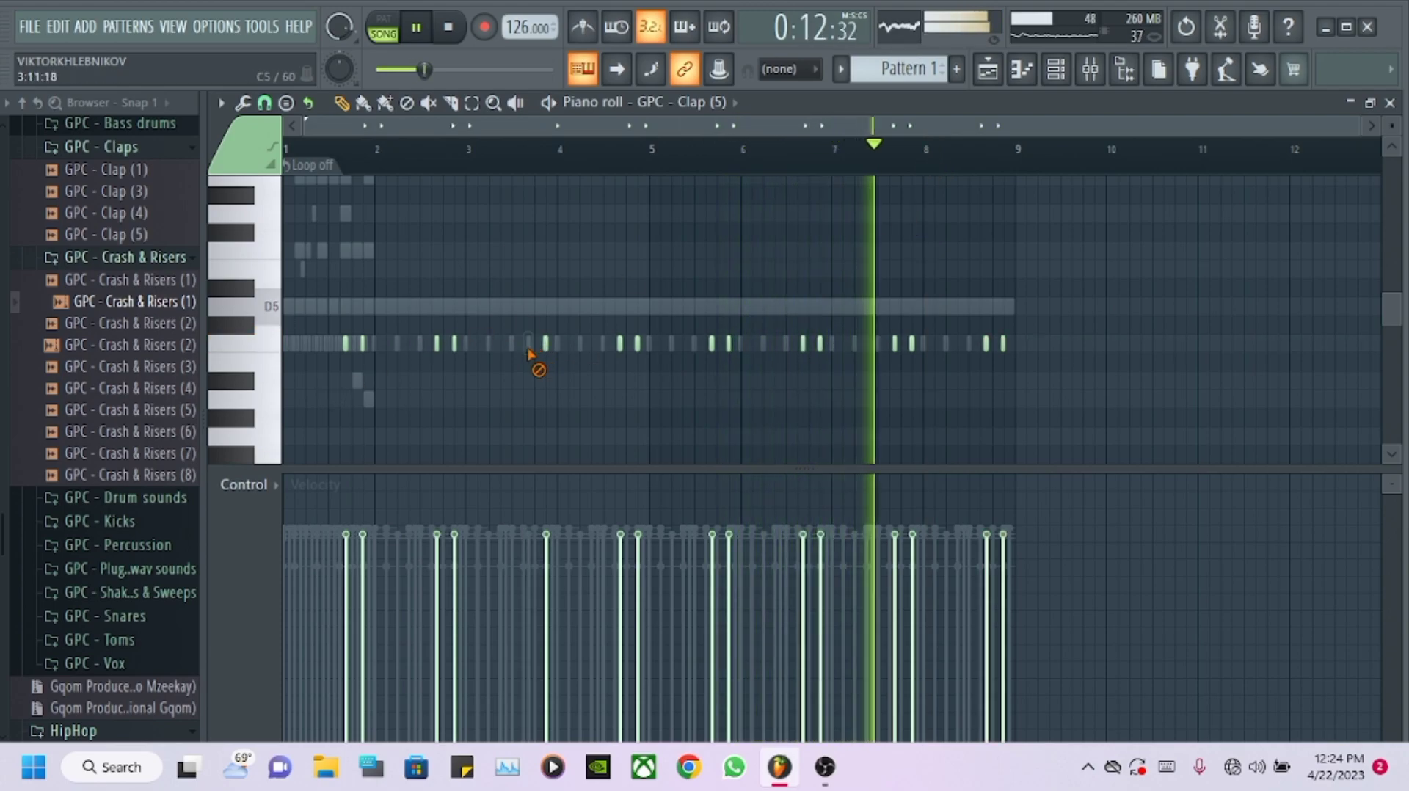
pyautogui.rightClick(621, 343)
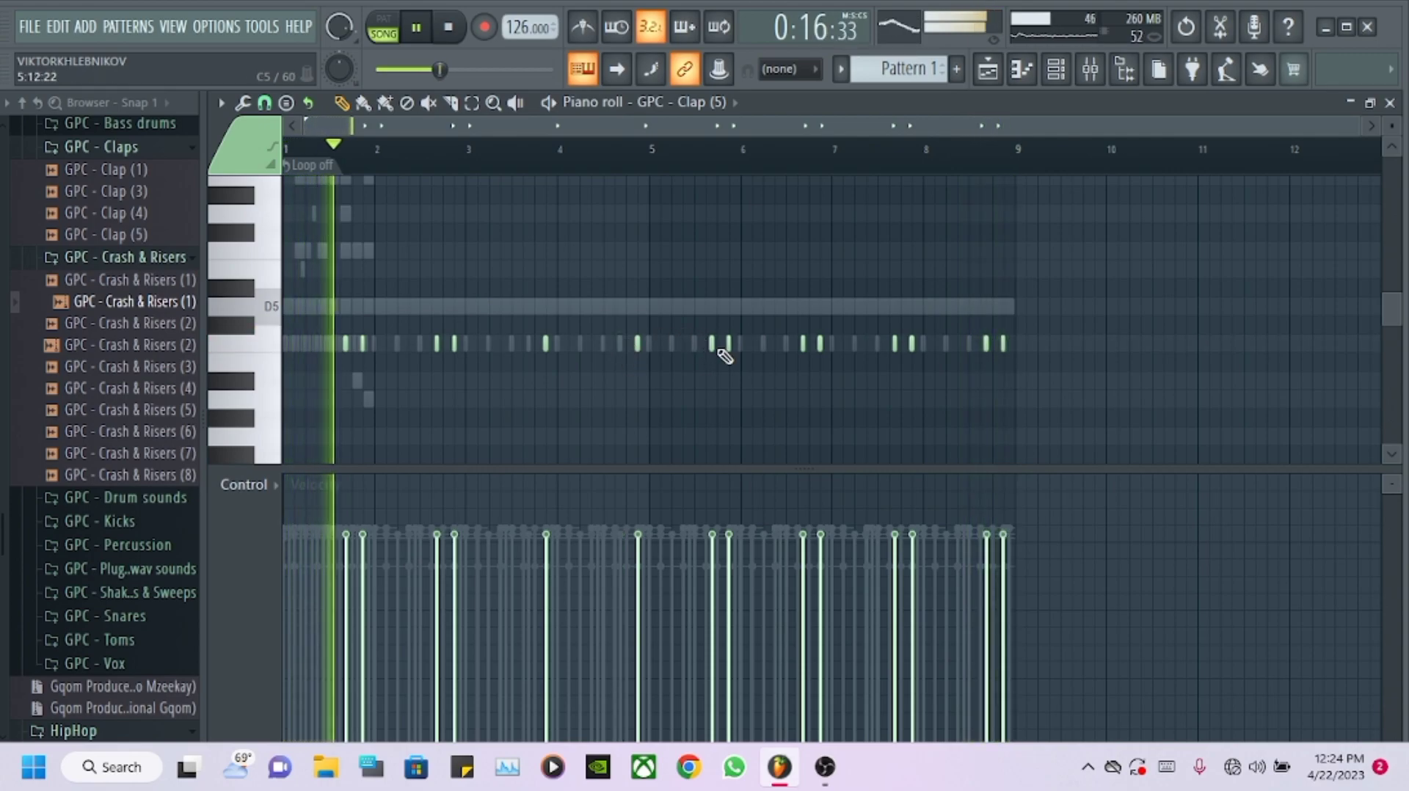
pyautogui.moveTo(708, 323)
pyautogui.mouseDown()
pyautogui.moveTo(1020, 382)
pyautogui.moveTo(1037, 341)
pyautogui.moveTo(669, 357)
pyautogui.mouseUp()
pyautogui.moveTo(648, 150); pyautogui.dragTo(283, 151)
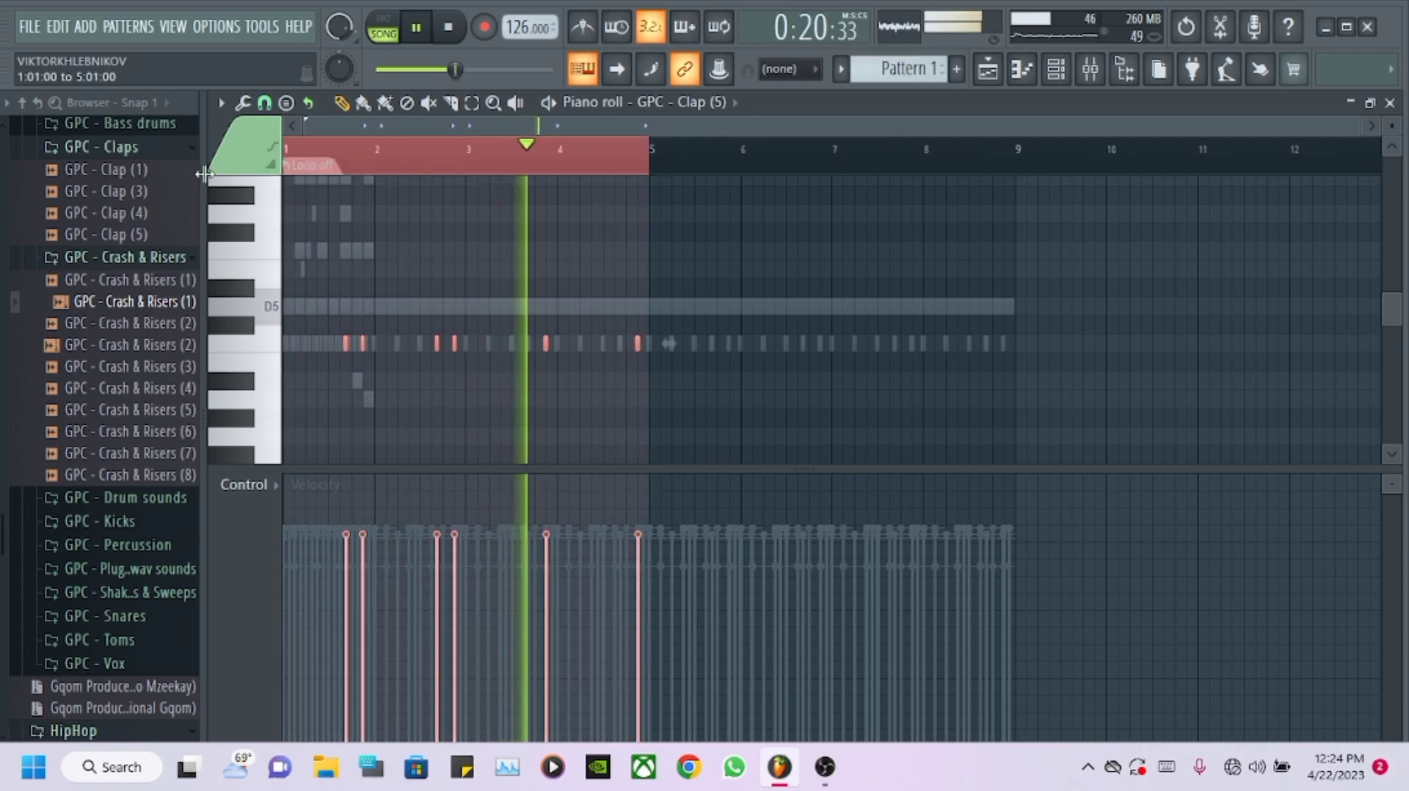
pyautogui.hotkey('ctrl', 'b')
pyautogui.moveTo(650, 154); pyautogui.dragTo(1012, 194)
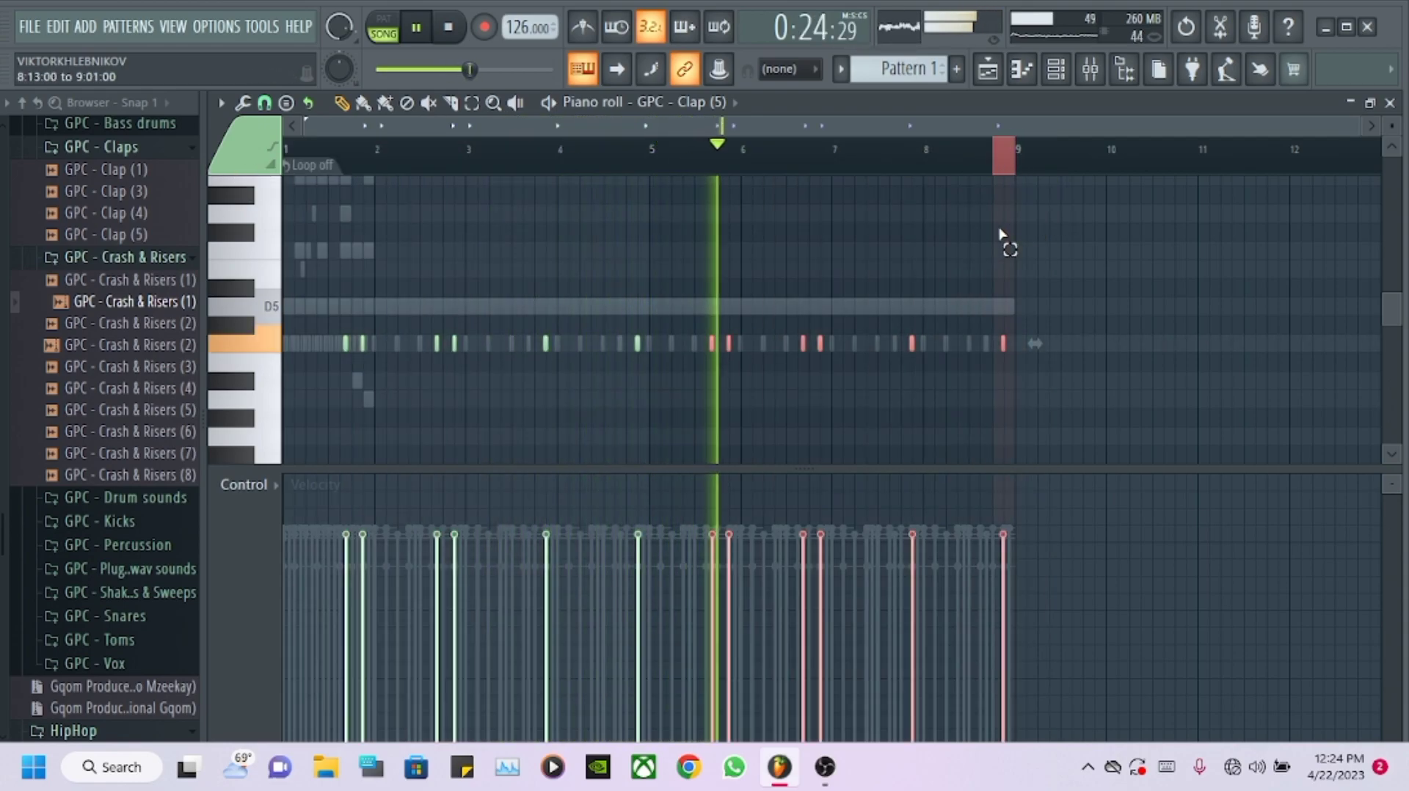
# - Unmute the GPC - Crash & Risers (1) channel, raising its time-stretching pitch and its playback start offset
pyautogui.click(1055, 69)
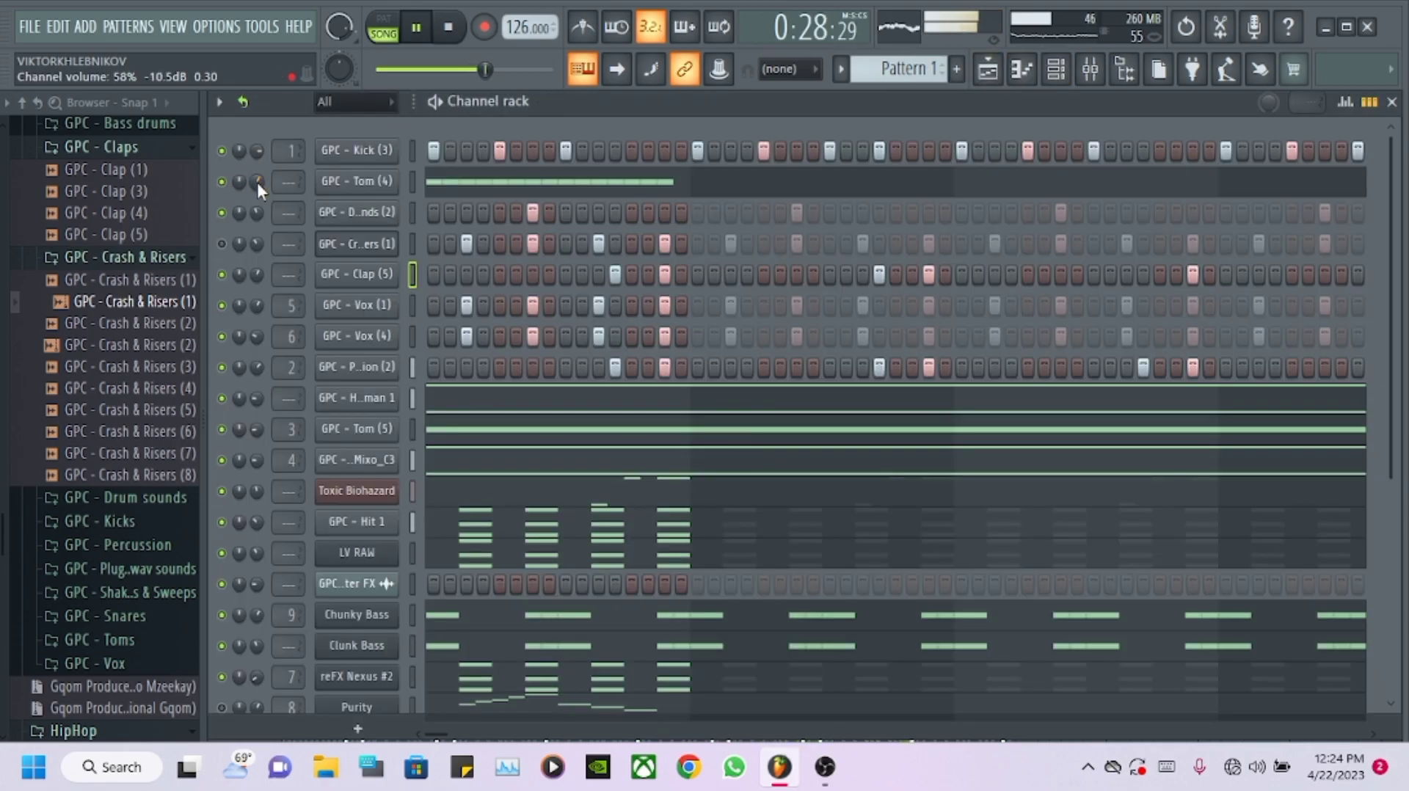
pyautogui.click(387, 249)
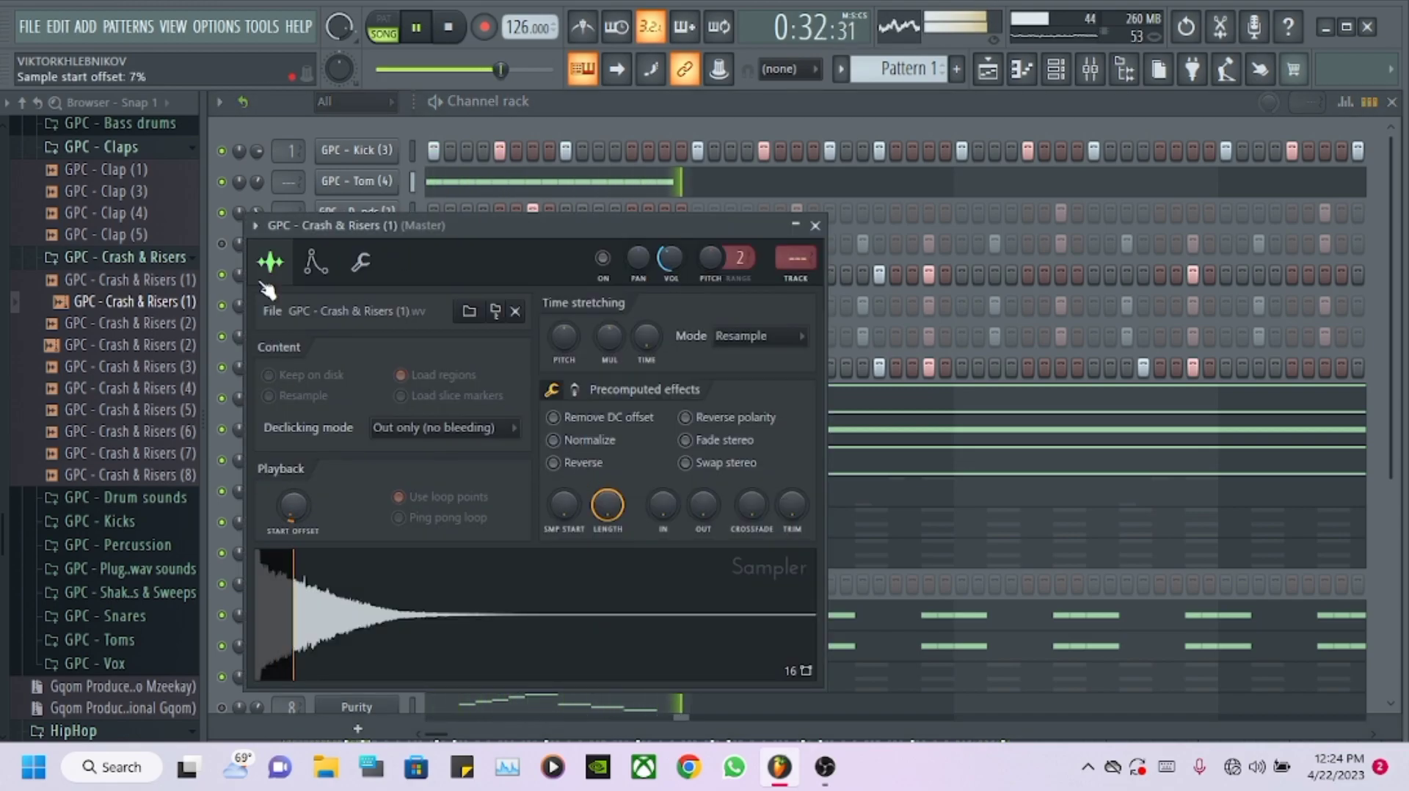
pyautogui.click(228, 245)
pyautogui.click(371, 242)
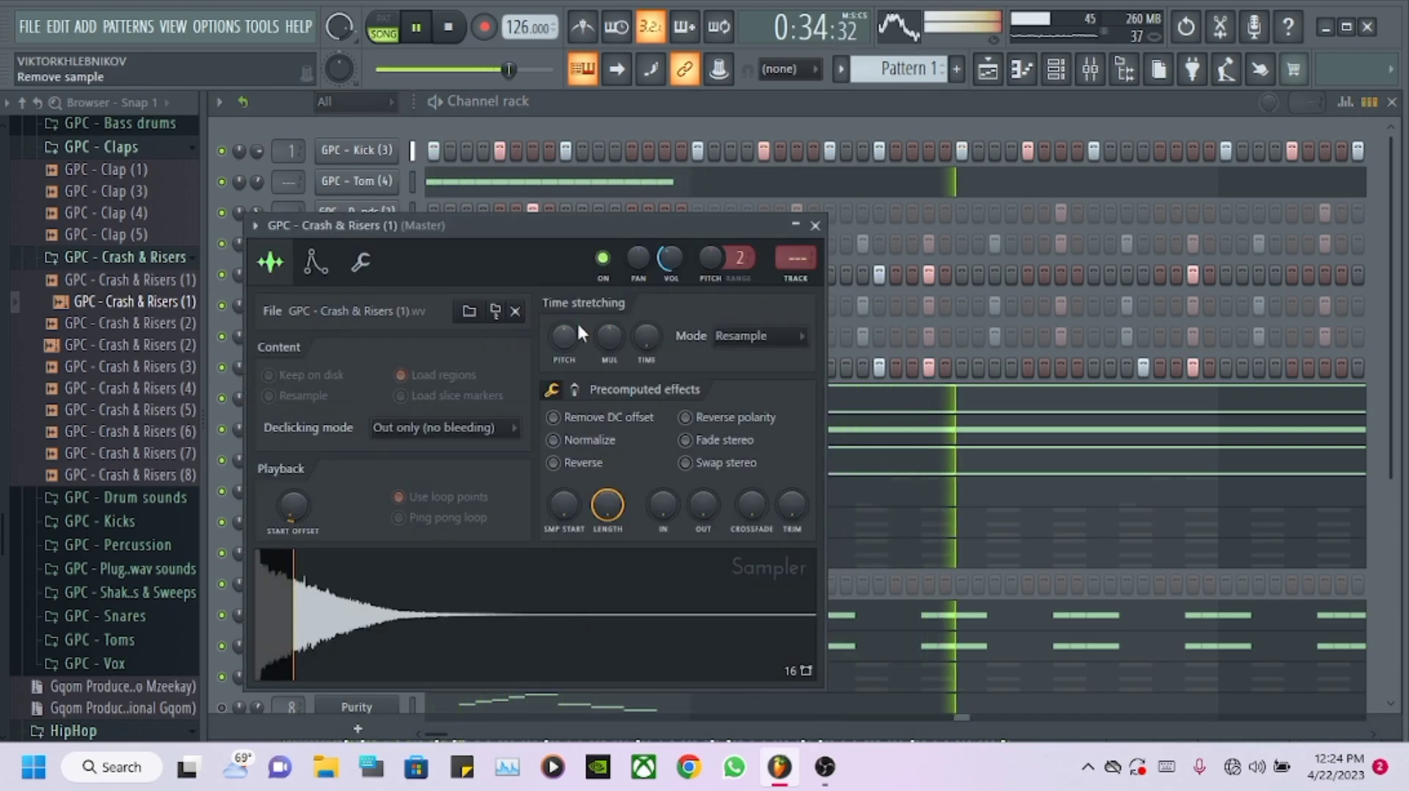
pyautogui.moveTo(548, 338); pyautogui.dragTo(575, 280)
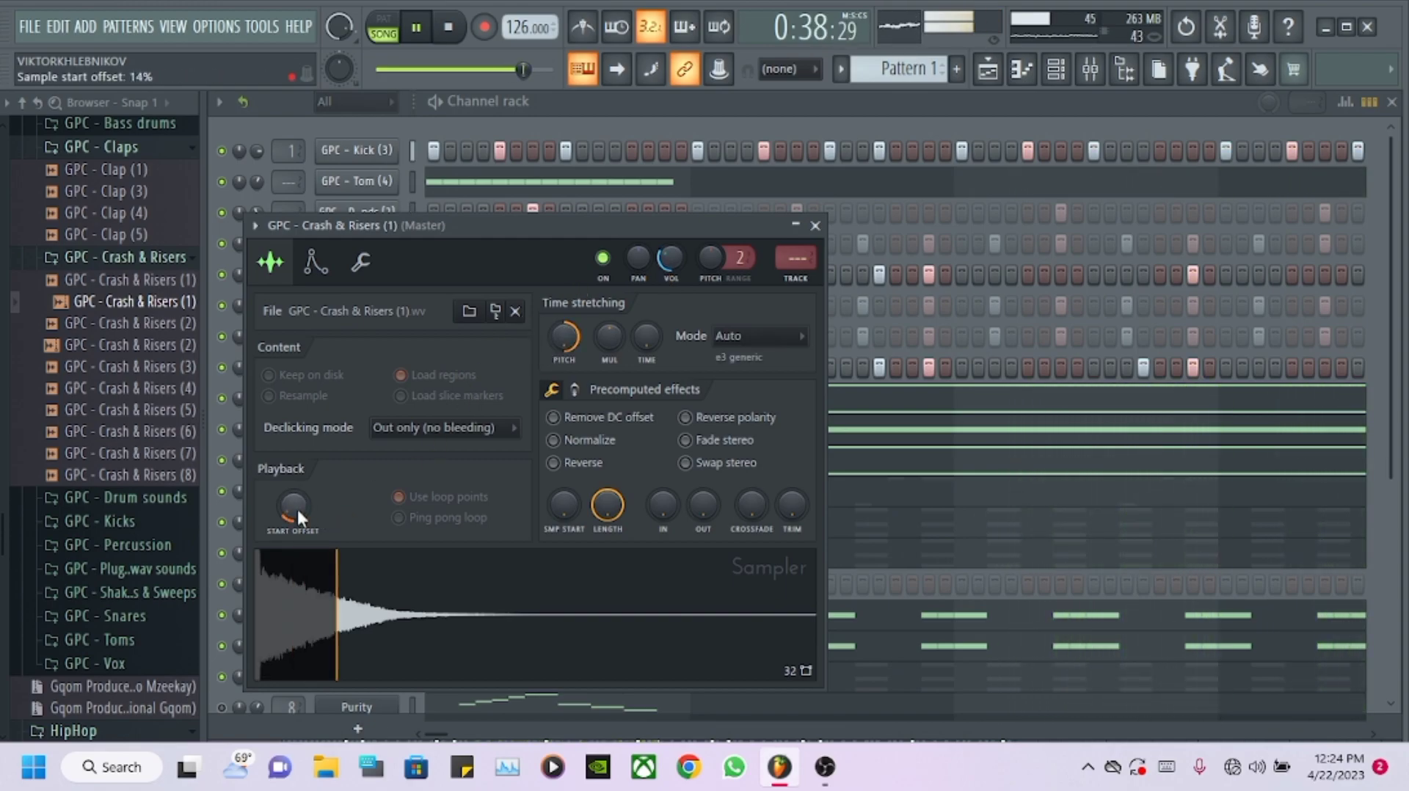
pyautogui.scroll(-1, 297, 506)
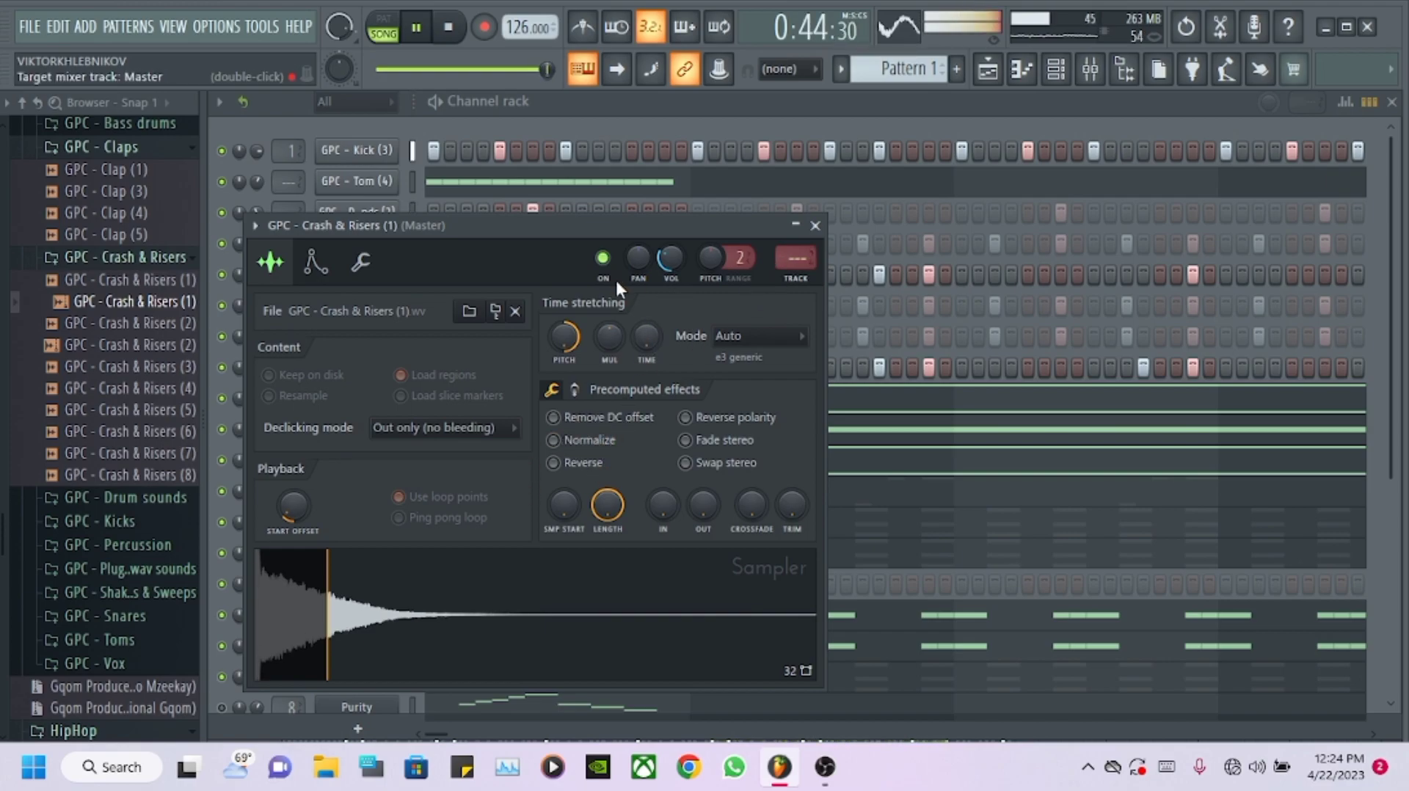
# - Route GPC - Crash & Risers (1) to mixer track 15 and load Fruity Parametric EQ 2 in its first slot
pyautogui.click(795, 278)
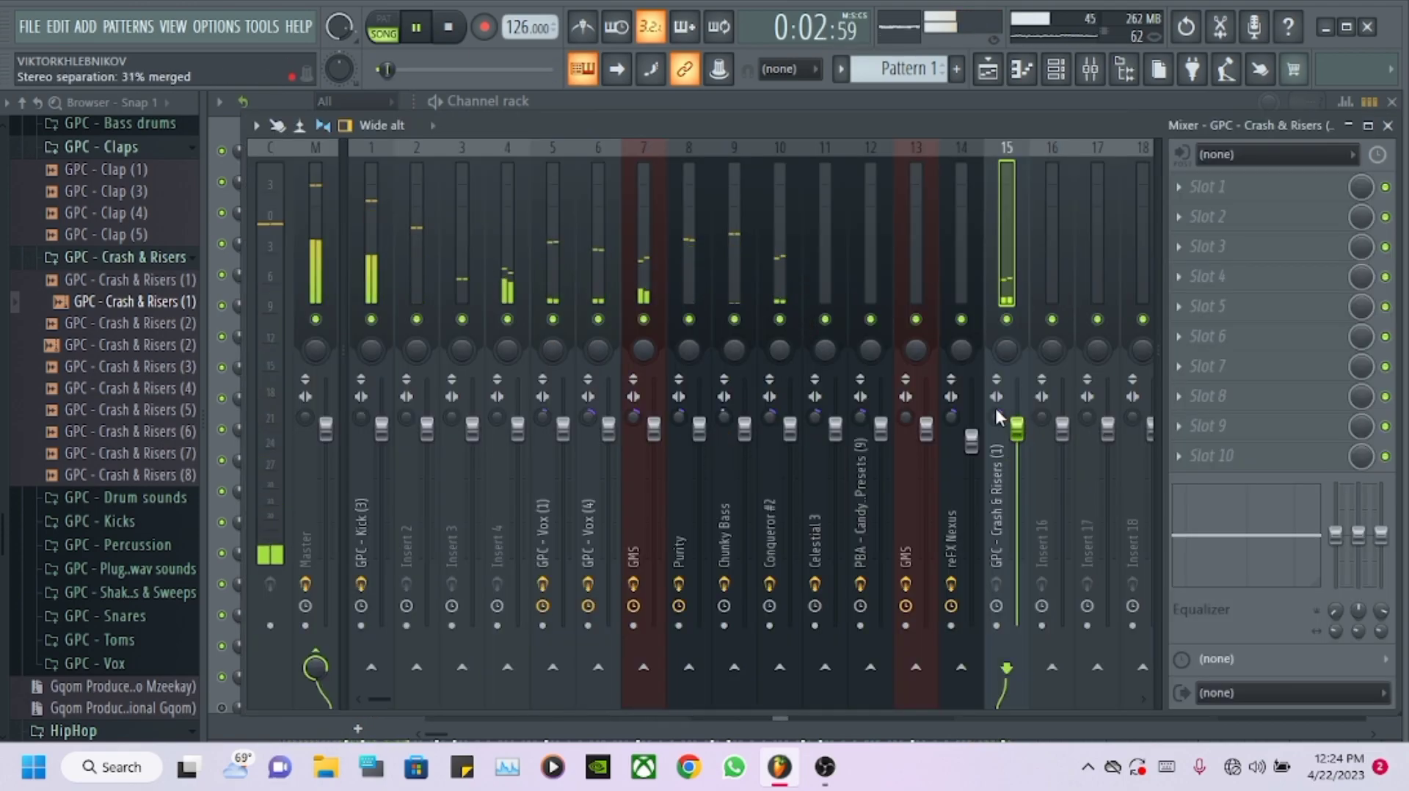
pyautogui.click(1180, 189)
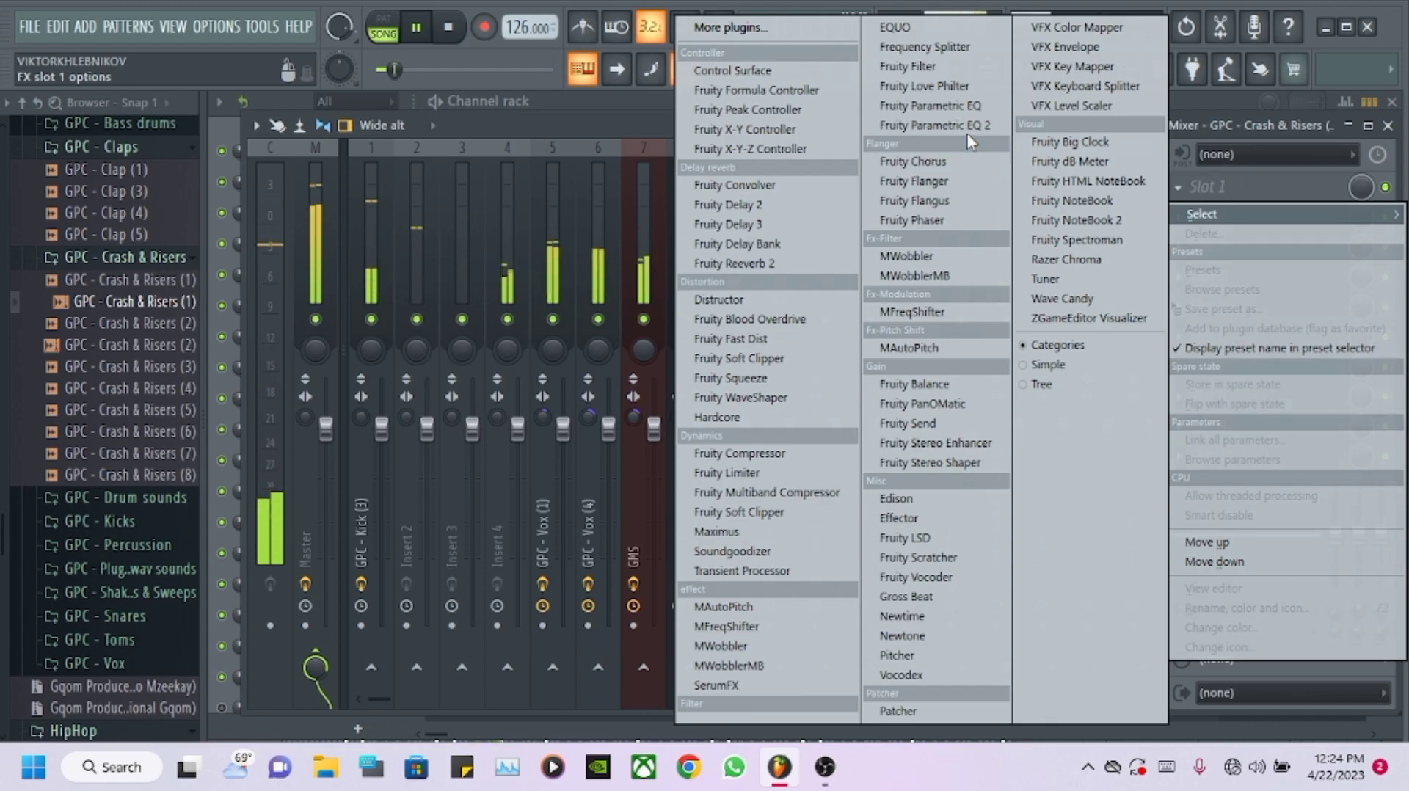
pyautogui.click(921, 128)
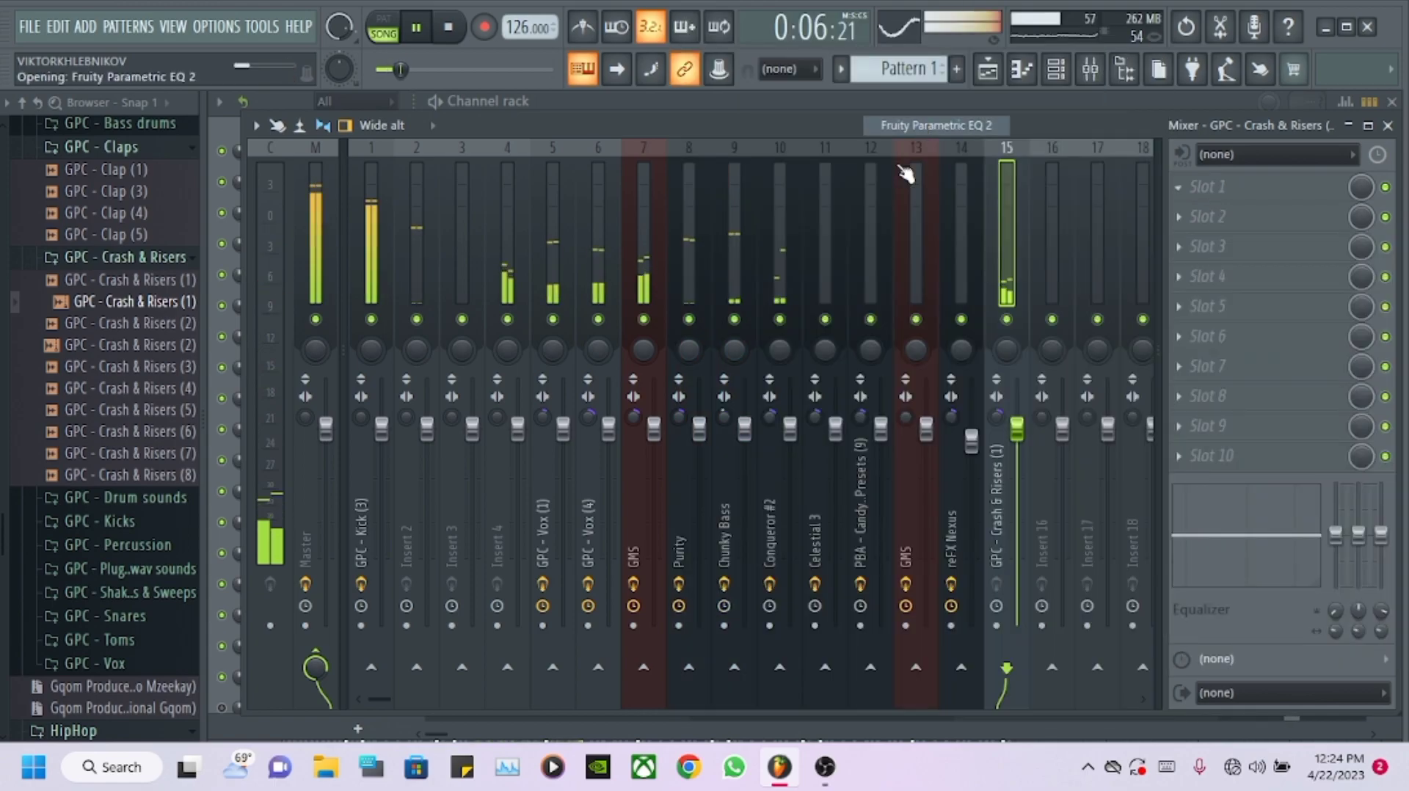
# - Cut EQ bands 5 and 6 on the crash track deeply, with band 5 at about -18 dB near 3 kHz
pyautogui.moveTo(571, 403); pyautogui.dragTo(546, 495)
pyautogui.moveTo(600, 372); pyautogui.dragTo(569, 488)
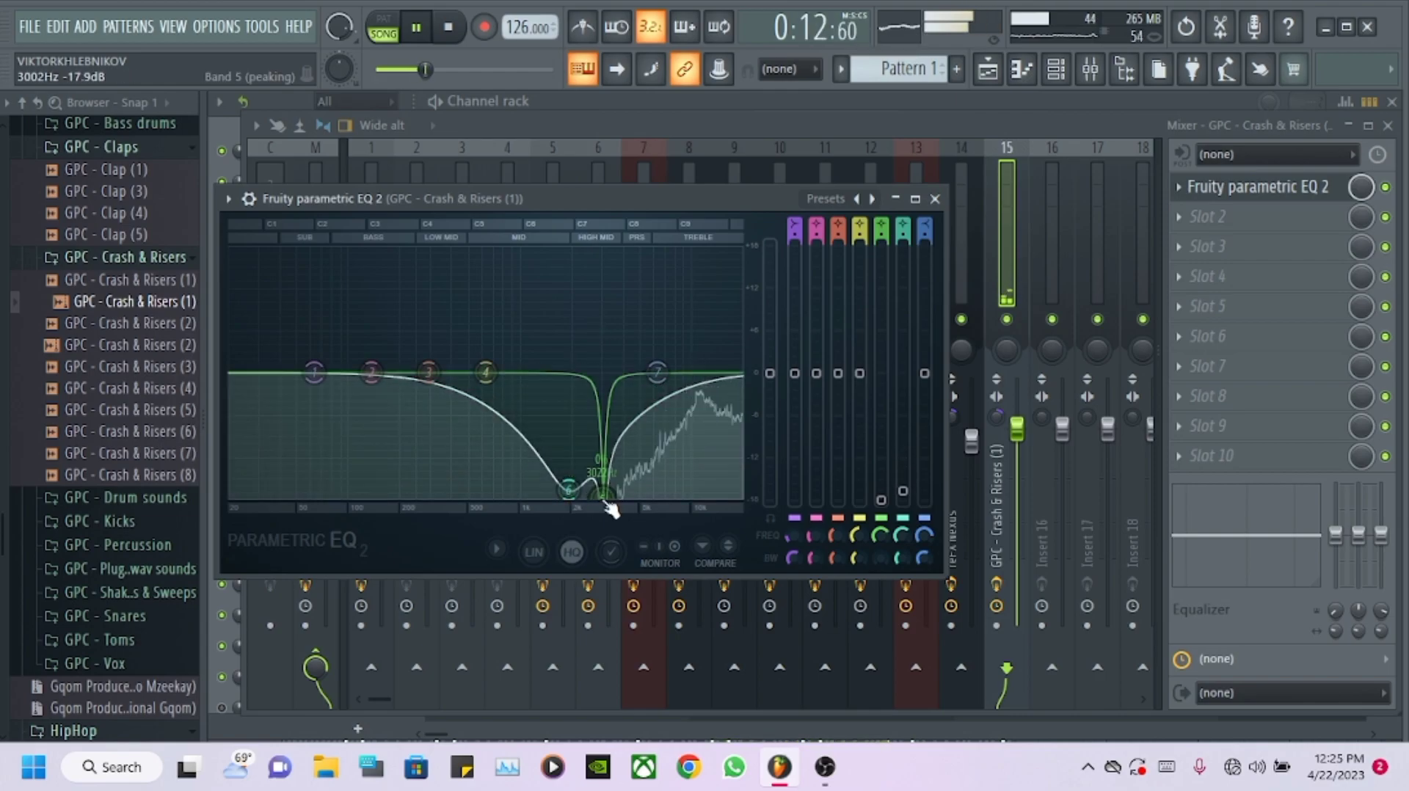
# - Pull EQ band 4 on the crash track down to the minimum and dip band 3 near 5.4 kHz
pyautogui.moveTo(657, 372); pyautogui.dragTo(650, 372)
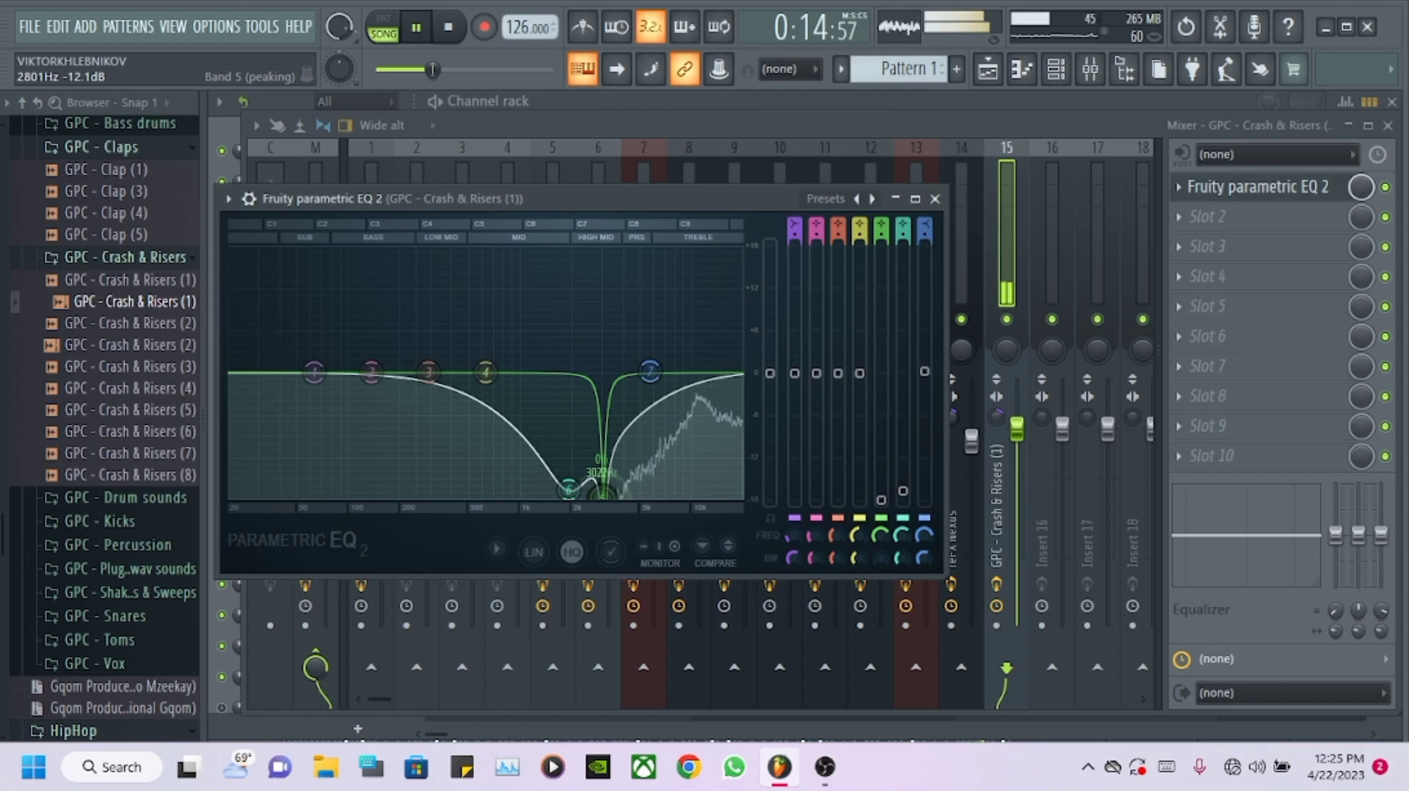
pyautogui.moveTo(485, 372); pyautogui.dragTo(515, 493)
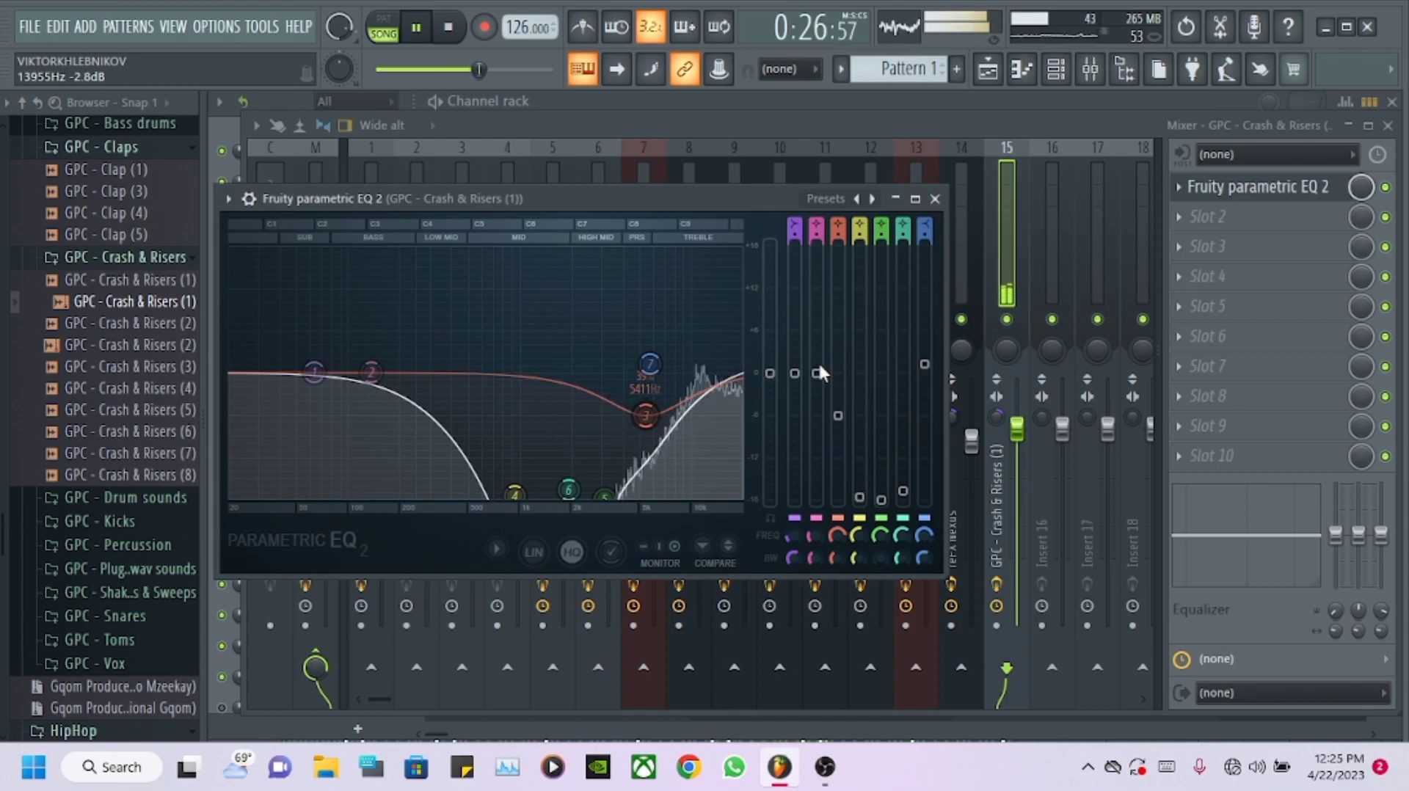
# - Load Fruity Blood Overdrive and Fruity Reeverb 2 in slots 2 and 3 of the crash track and adjust the reverb's wet level
pyautogui.click(1218, 217)
pyautogui.click(836, 321)
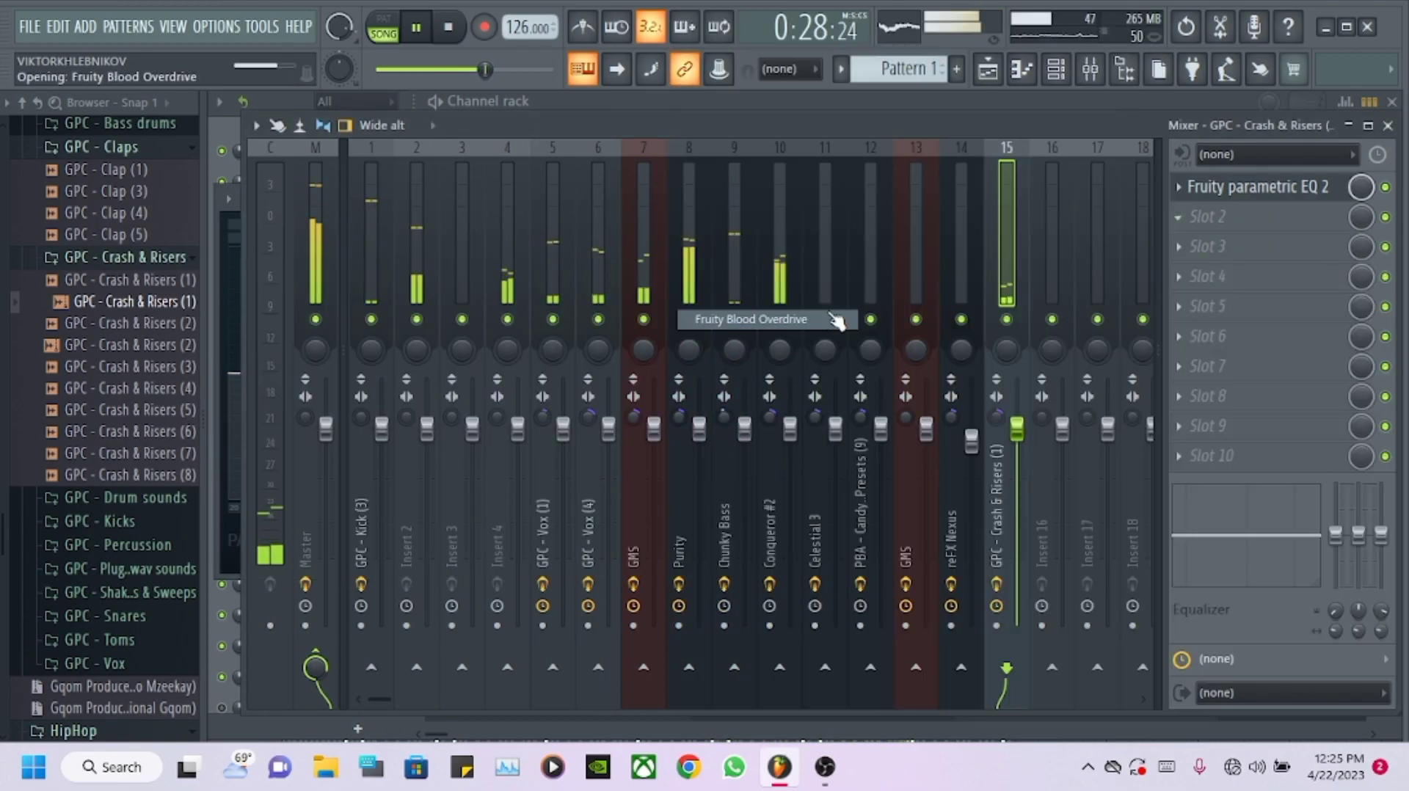
pyautogui.click(1207, 249)
pyautogui.click(761, 272)
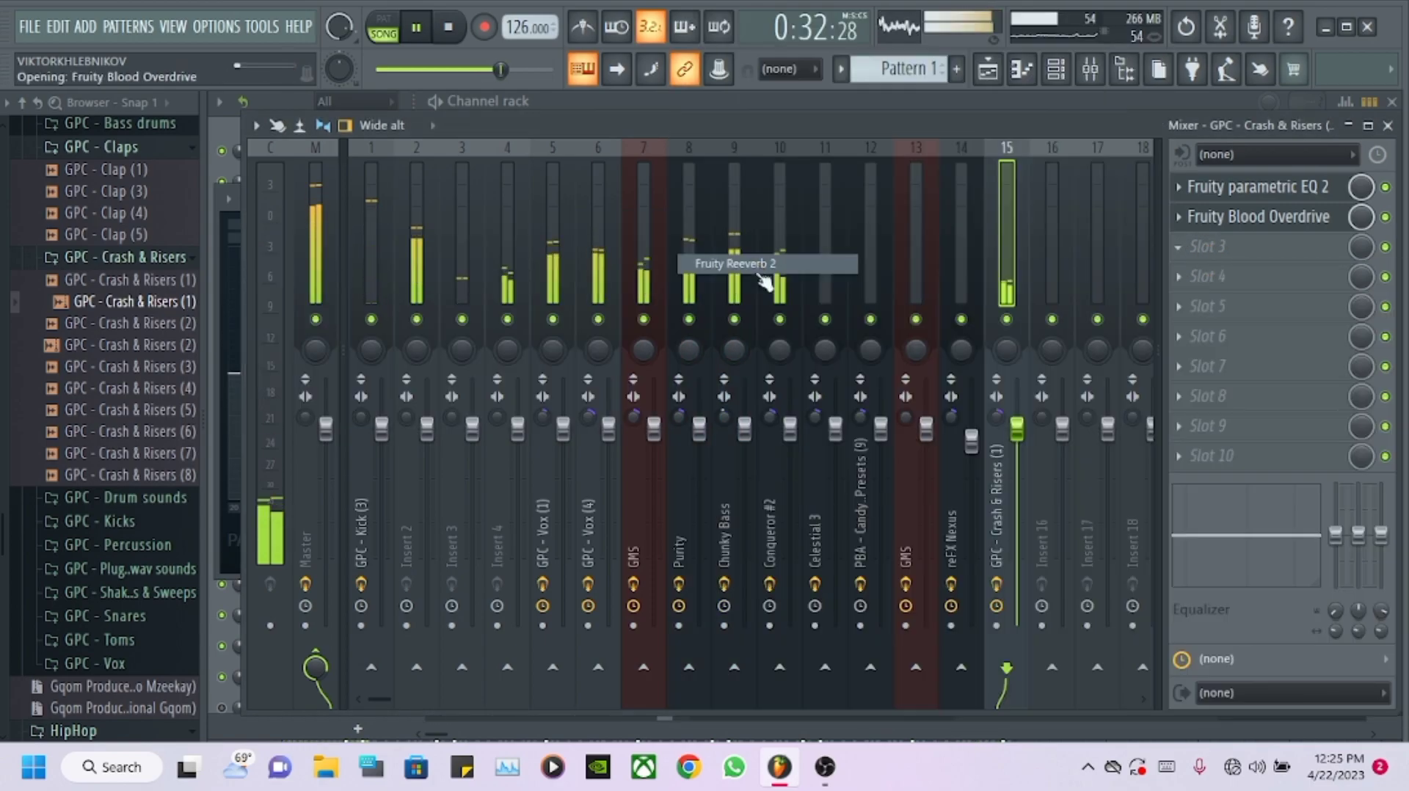
pyautogui.moveTo(801, 337); pyautogui.dragTo(801, 347)
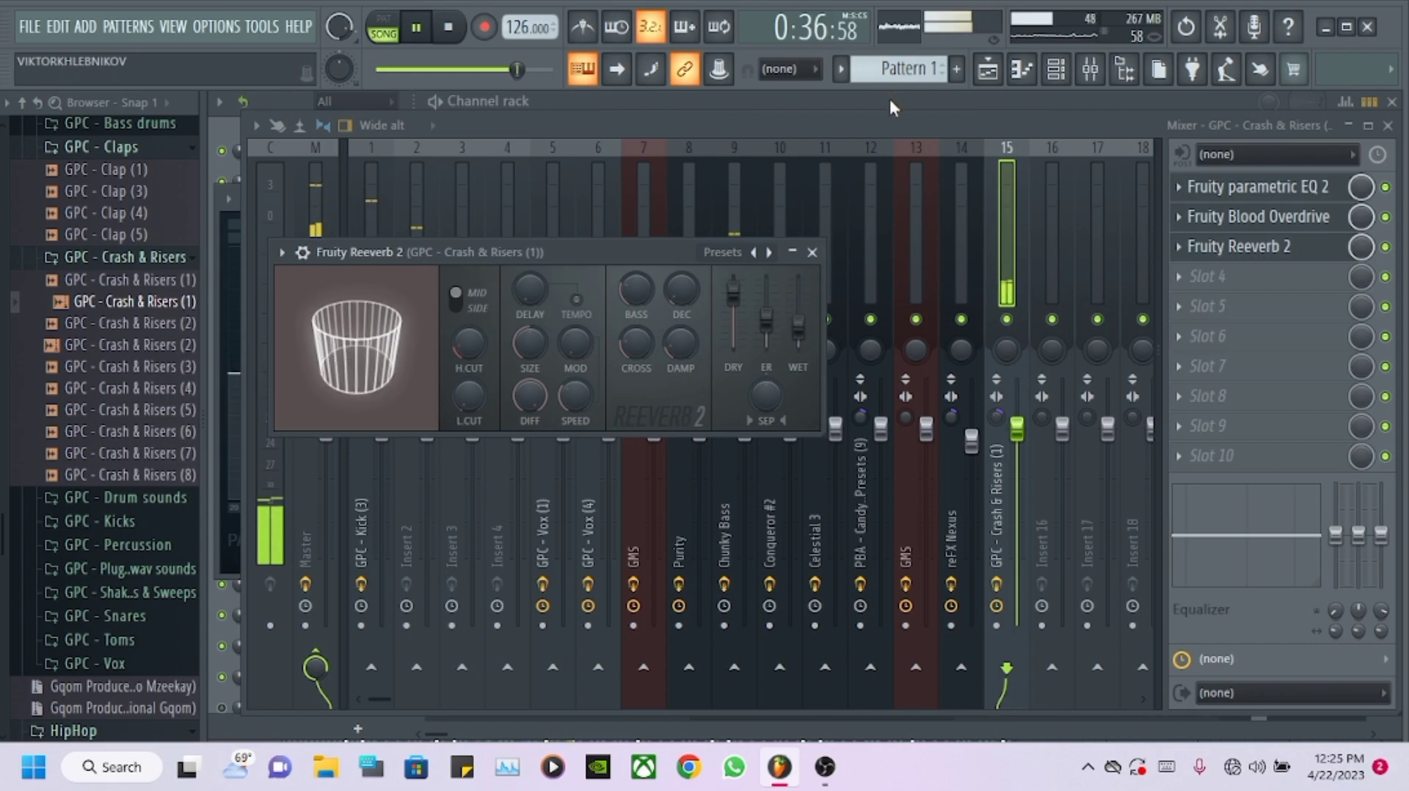
# - Adjust the GPC - Crash & Risers (1) volume and compare the mix with the bass, Toxic Biohazard and reFX Nexus channels muted and unmuted
pyautogui.click(892, 109)
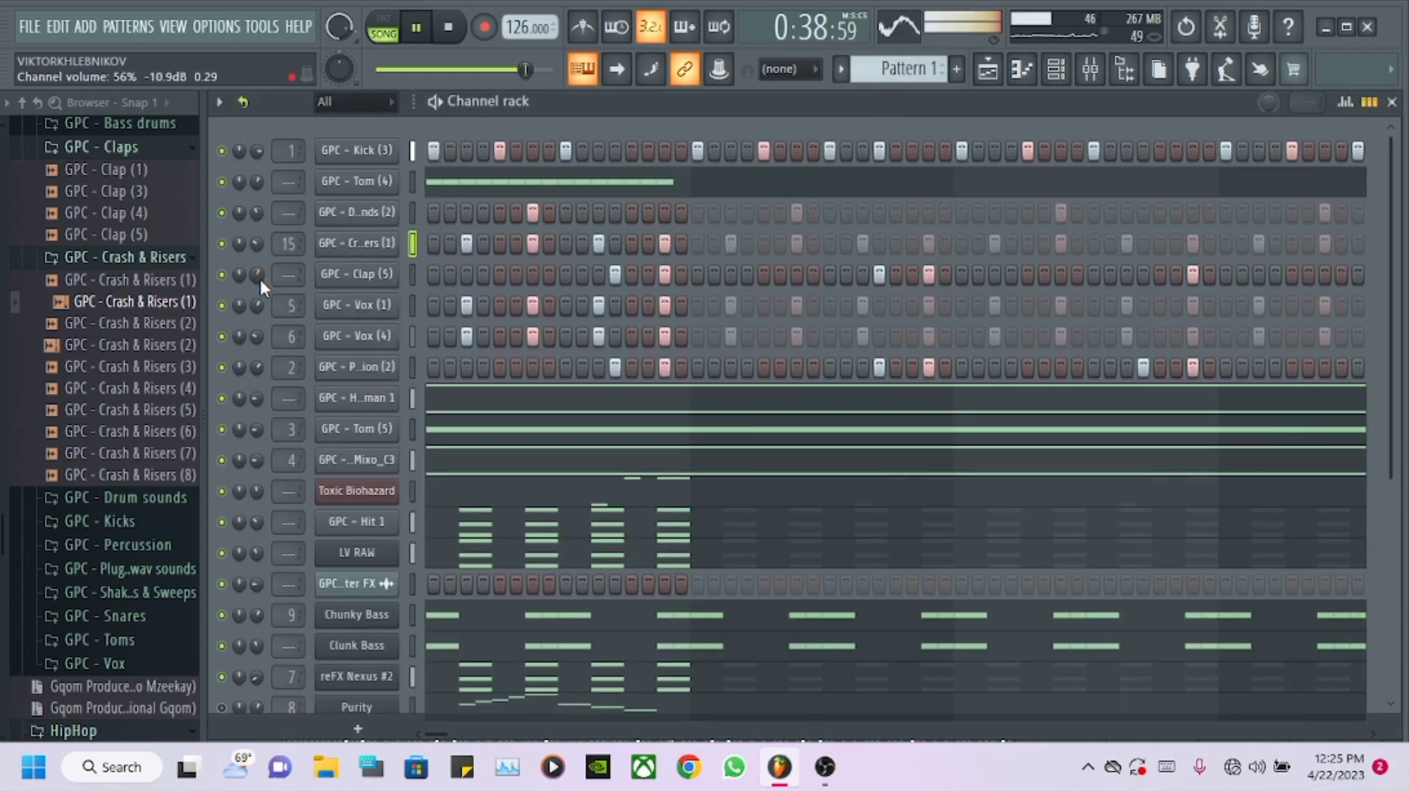
pyautogui.scroll(-5, 465, 488)
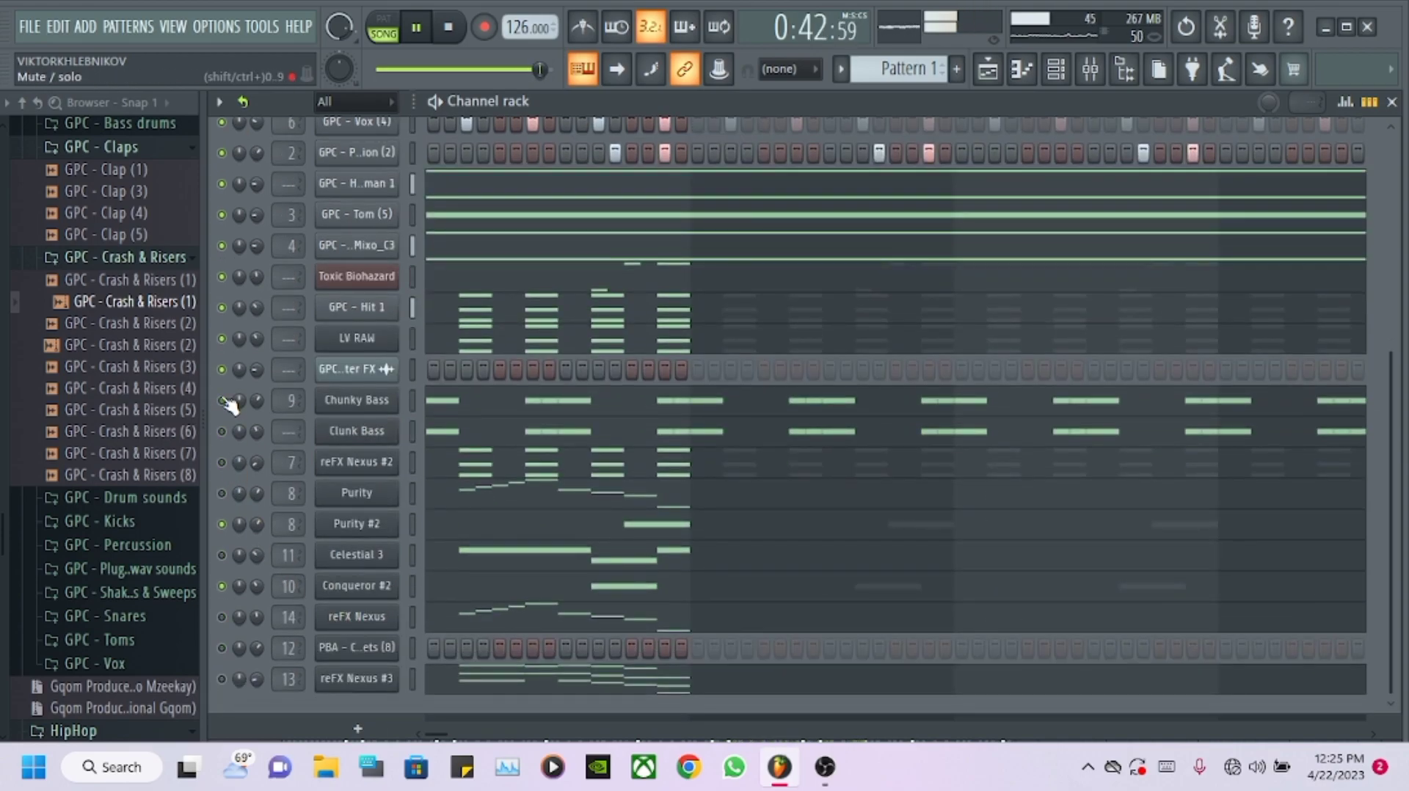
pyautogui.scroll(5, 515, 460)
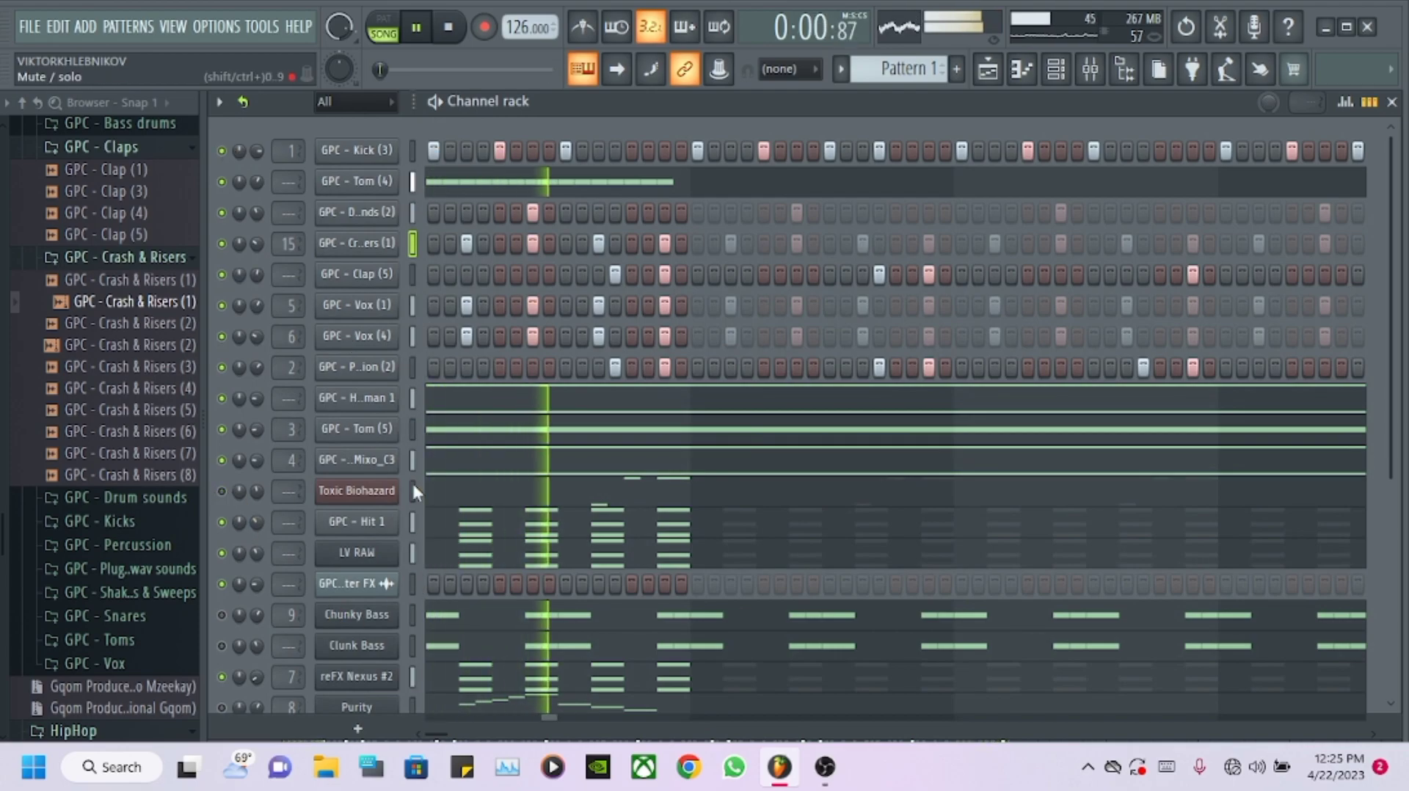
pyautogui.scroll(-5, 421, 484)
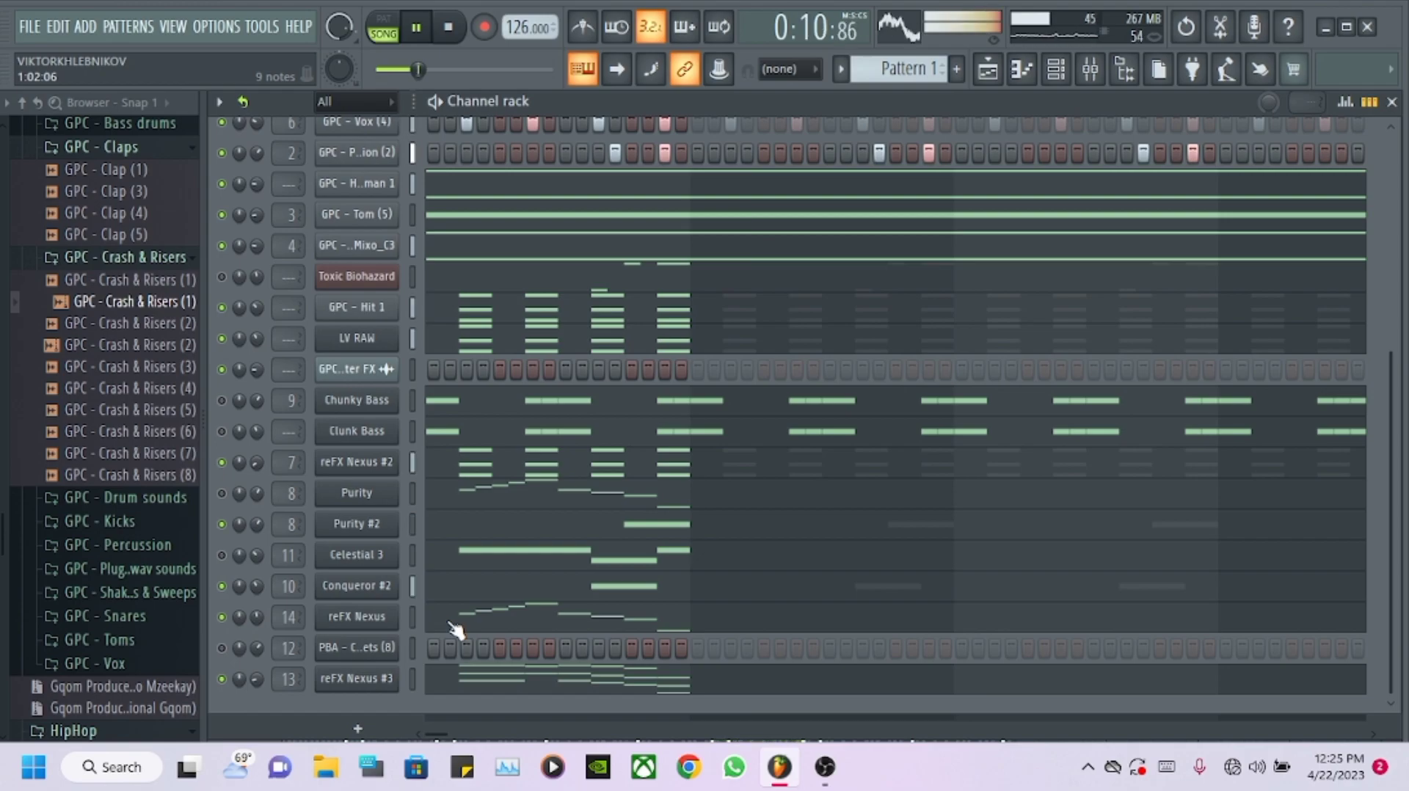
pyautogui.scroll(5, 455, 629)
pyautogui.moveTo(256, 243); pyautogui.dragTo(257, 251)
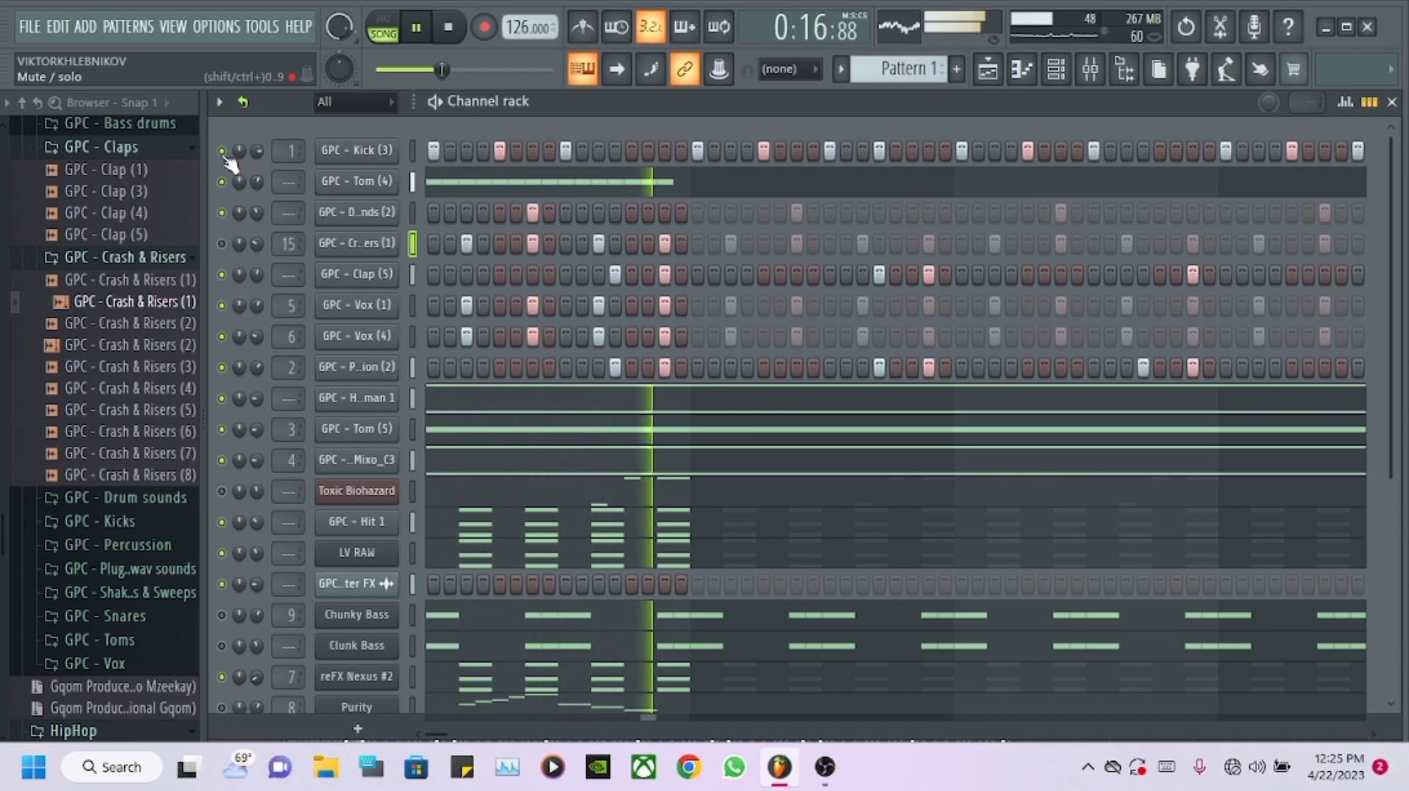
pyautogui.scroll(-5, 518, 456)
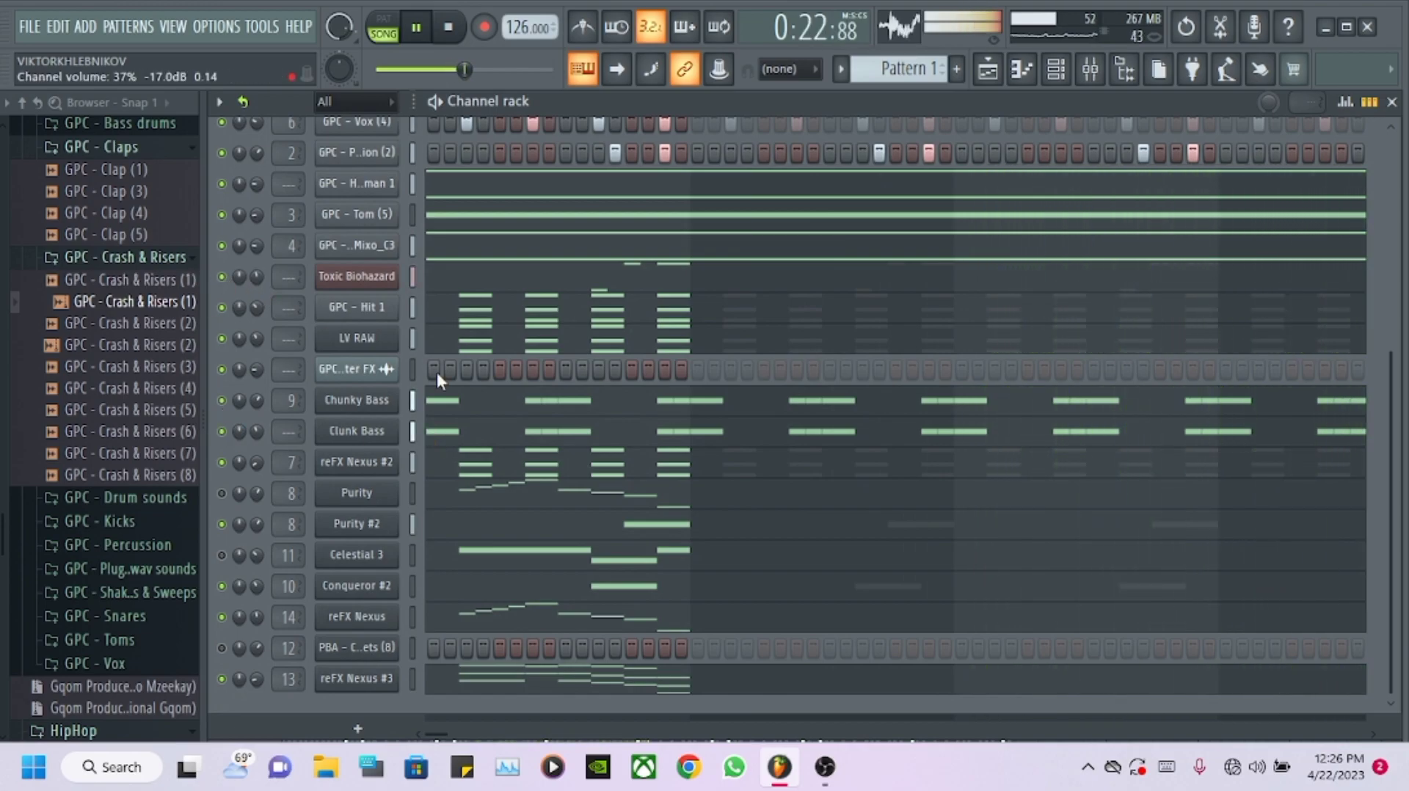
pyautogui.click(961, 76)
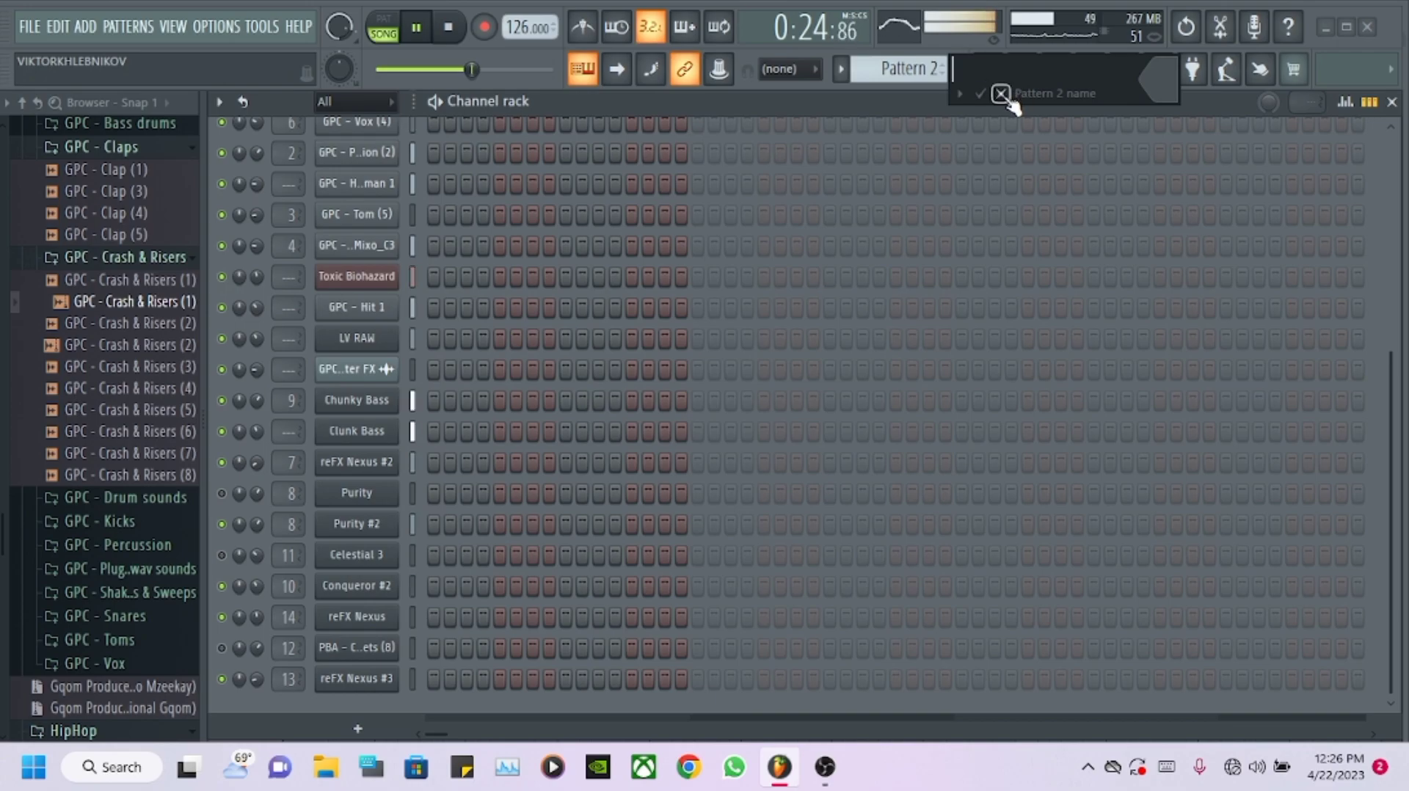
pyautogui.click(1000, 93)
pyautogui.click(1001, 71)
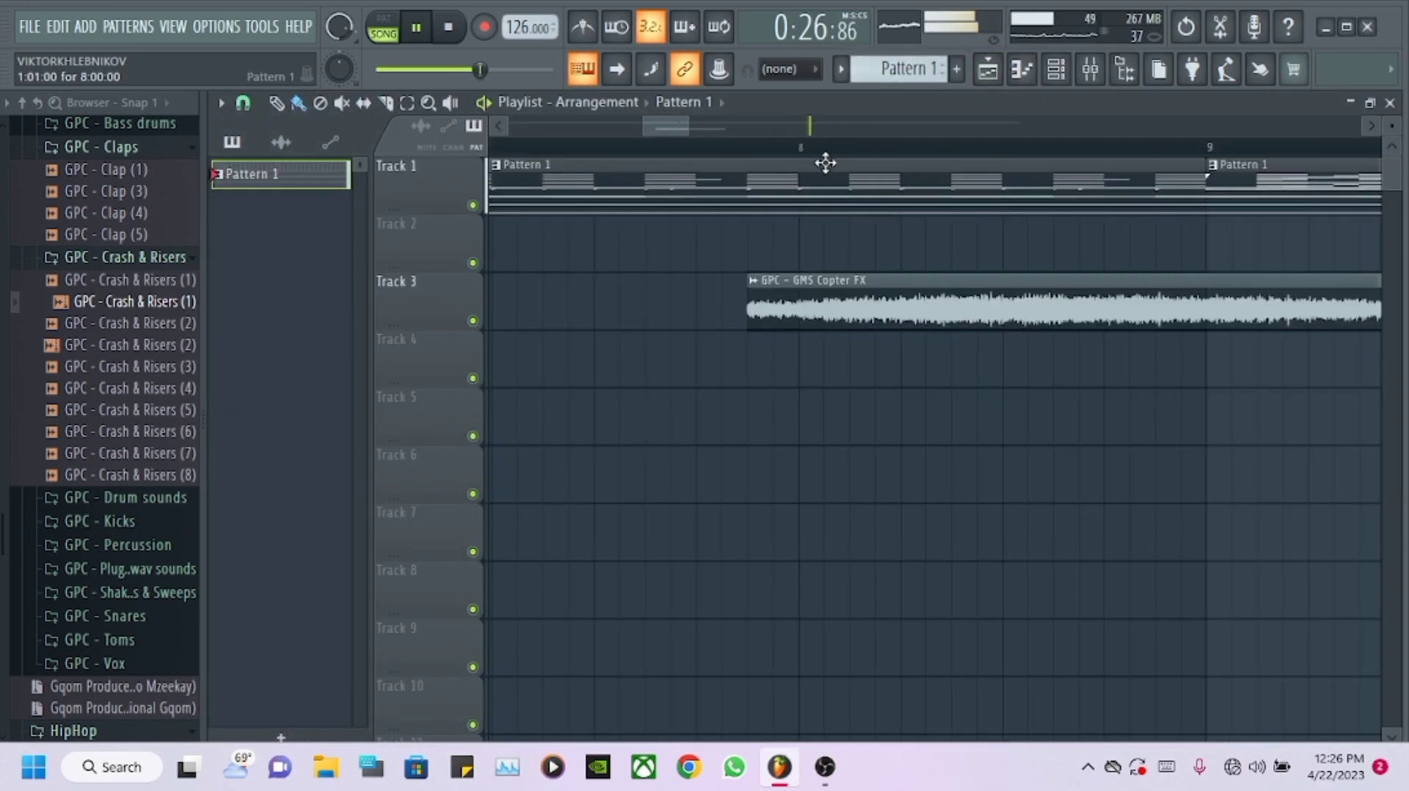
pyautogui.scroll(-6, 825, 163)
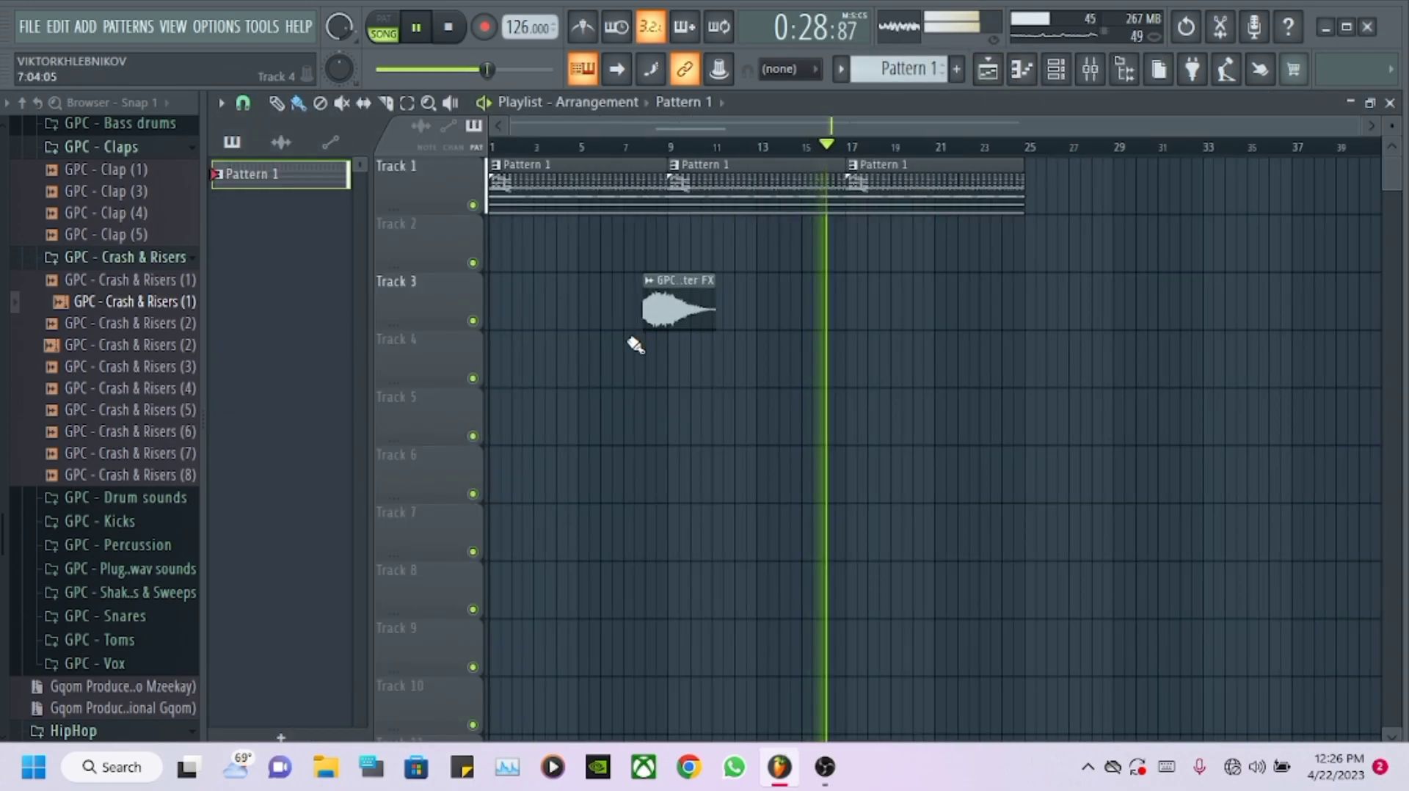
pyautogui.click(1055, 69)
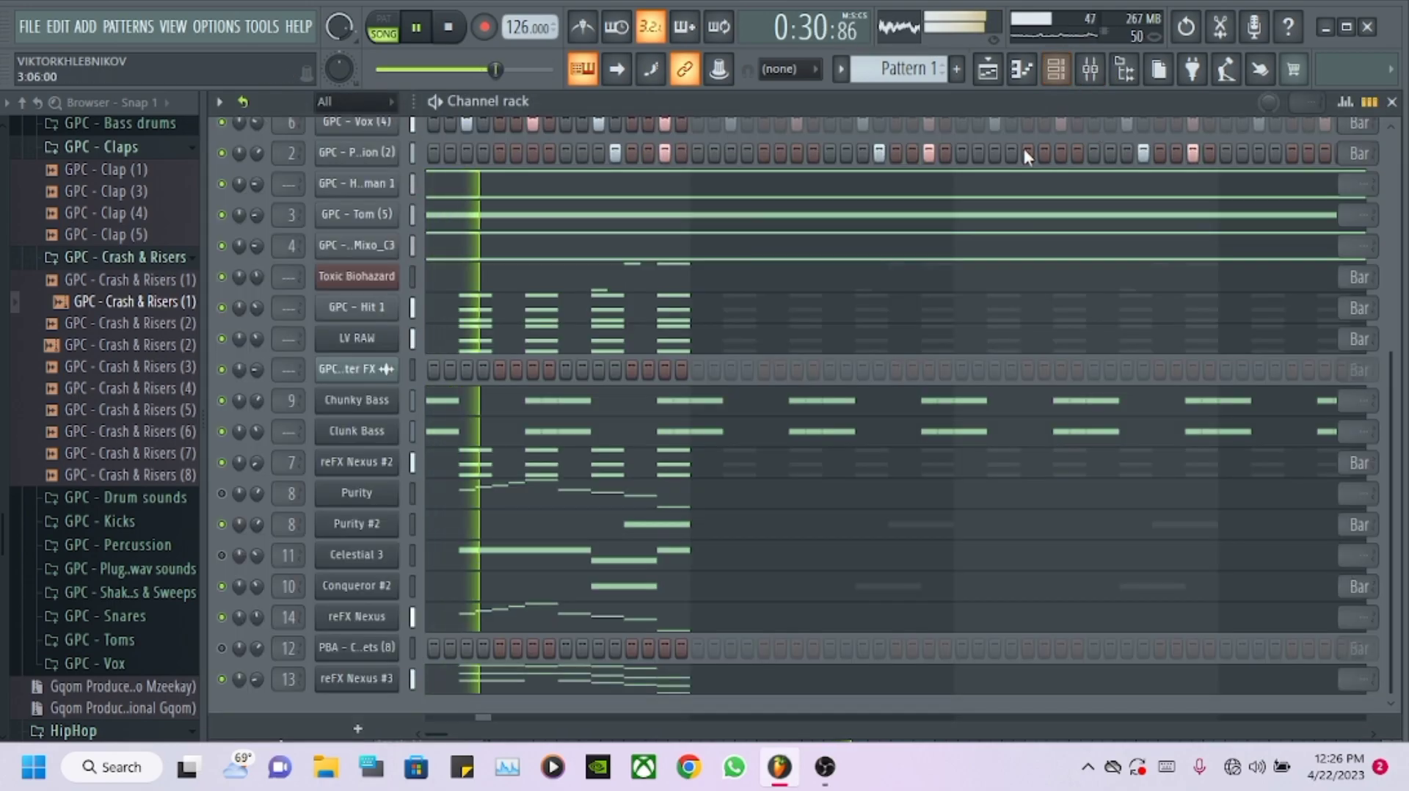
# - Collapse the GPC - Claps and GPC - Crash & Risers folders in the sample browser
pyautogui.scroll(5, 672, 234)
pyautogui.scroll(-5, 505, 265)
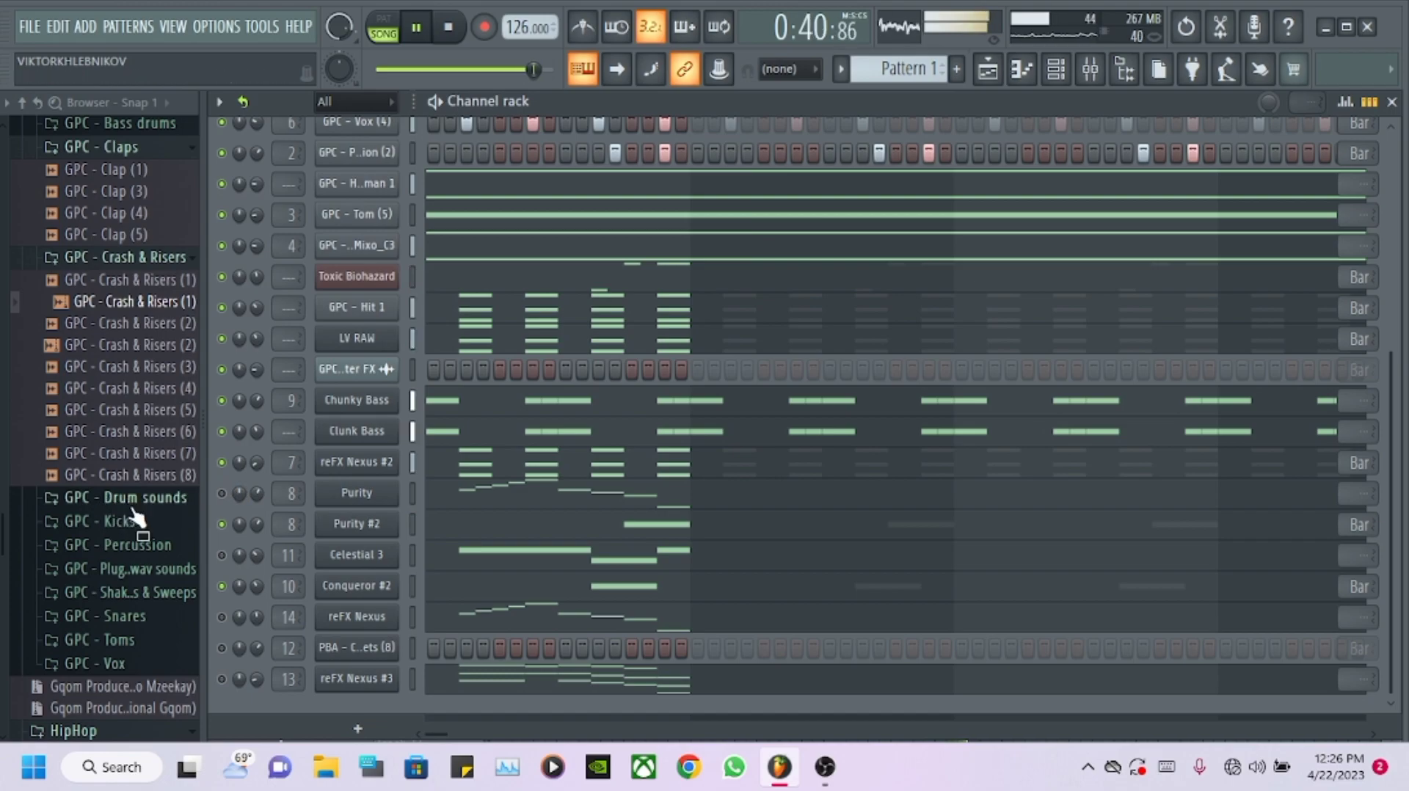
pyautogui.scroll(5, 167, 594)
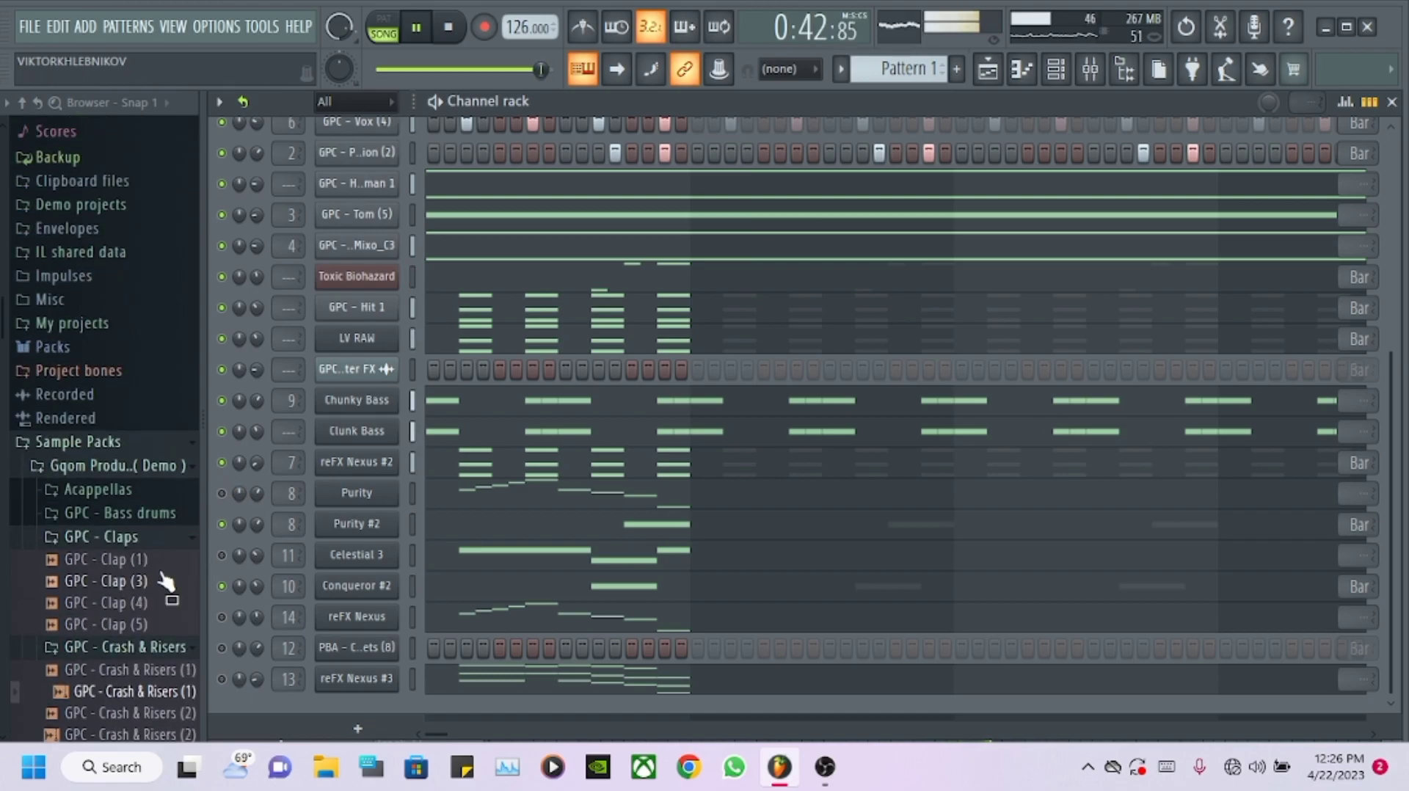
pyautogui.click(147, 538)
pyautogui.click(156, 561)
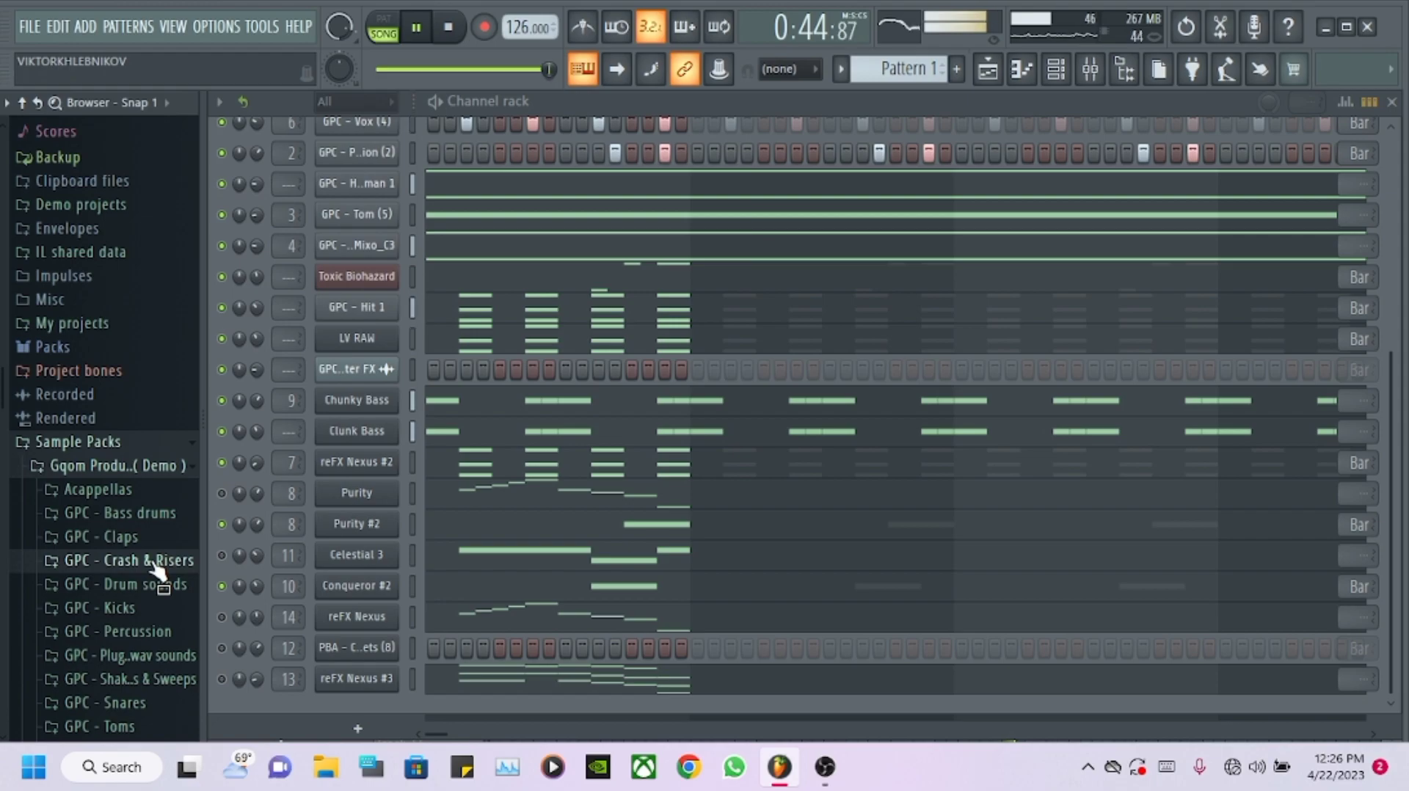
# - Vary the velocities of the four GPC - Crash & Risers (1) notes in the piano roll, and mute that channel and GPC - Tom (4)
pyautogui.scroll(4, 607, 472)
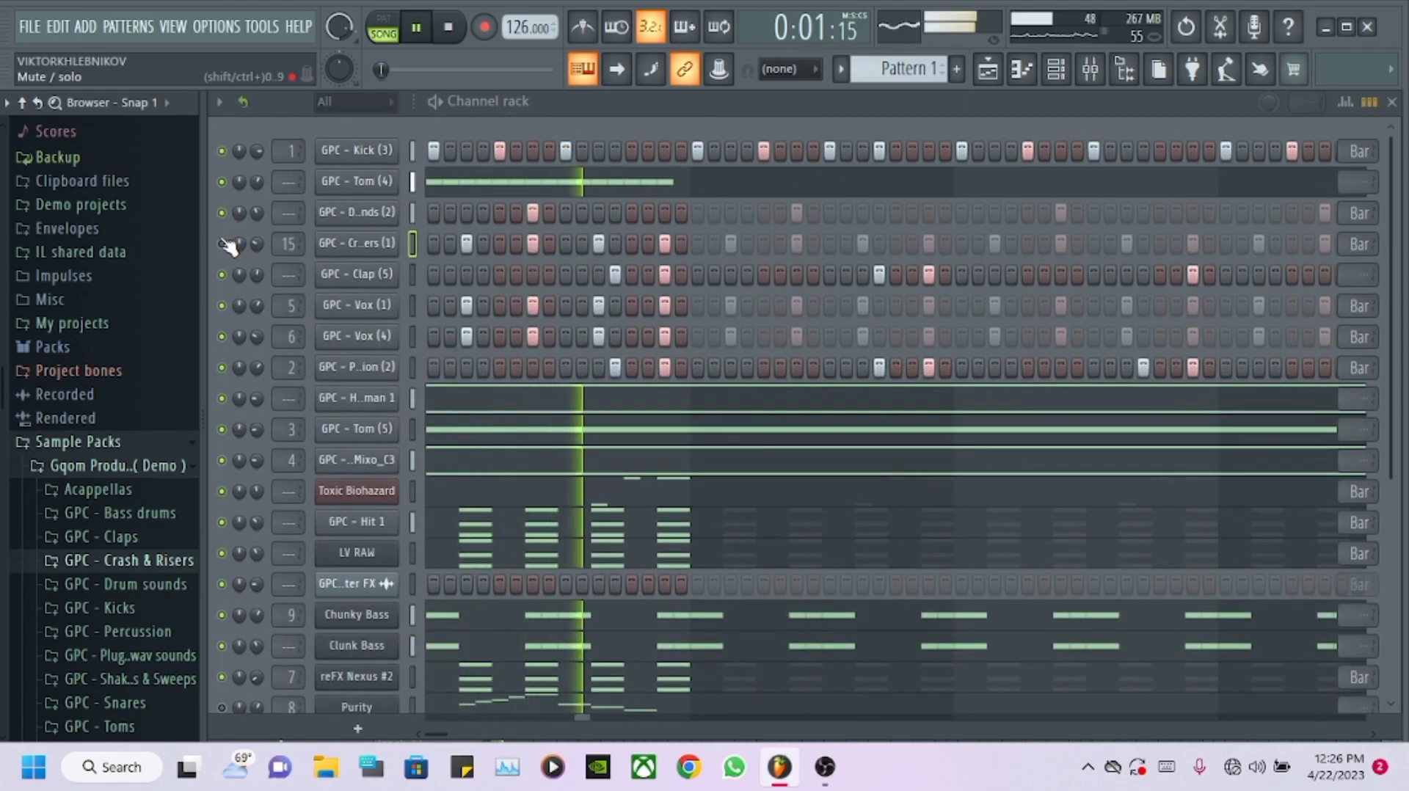
pyautogui.click(222, 274)
pyautogui.rightClick(335, 242)
pyautogui.click(430, 240)
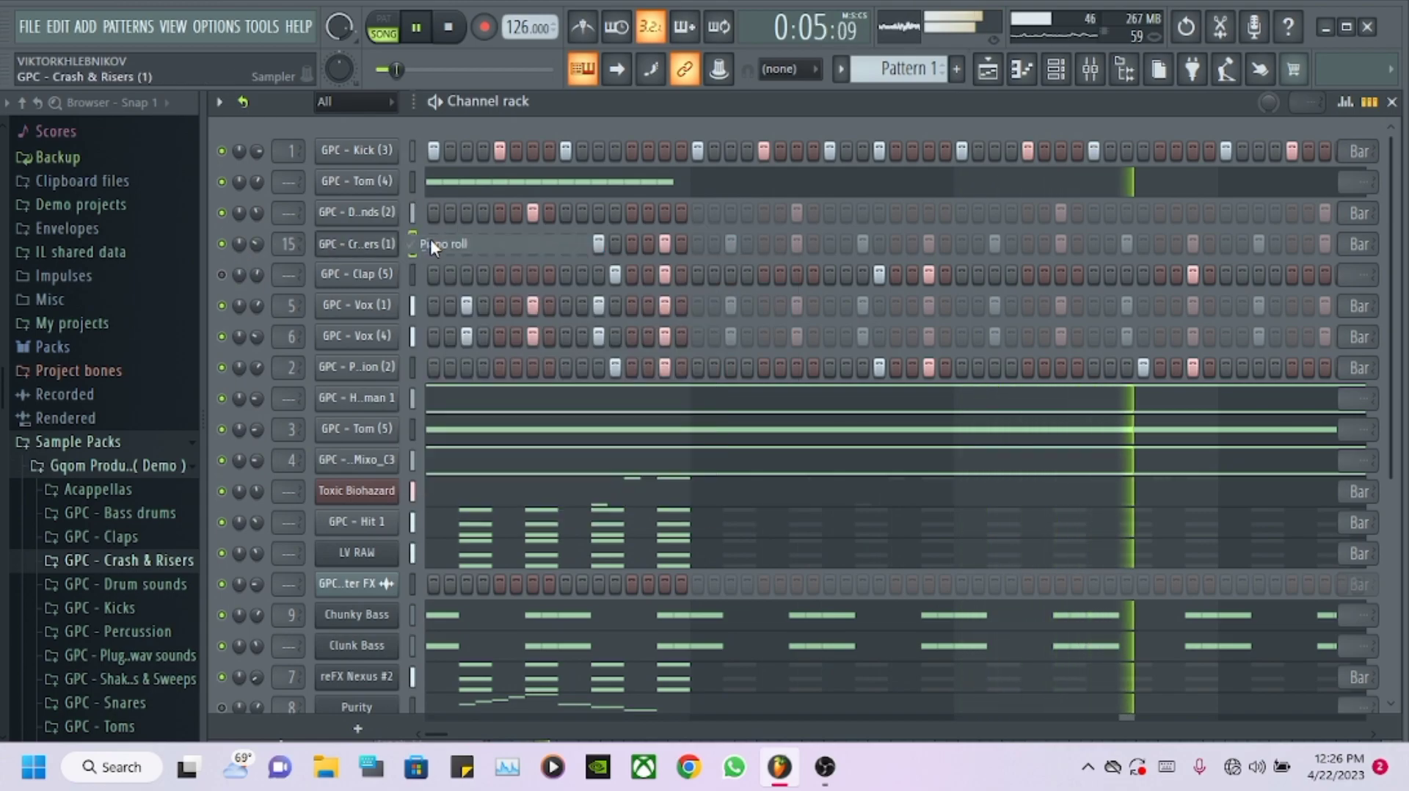
pyautogui.scroll(3, 525, 118)
pyautogui.click(526, 569)
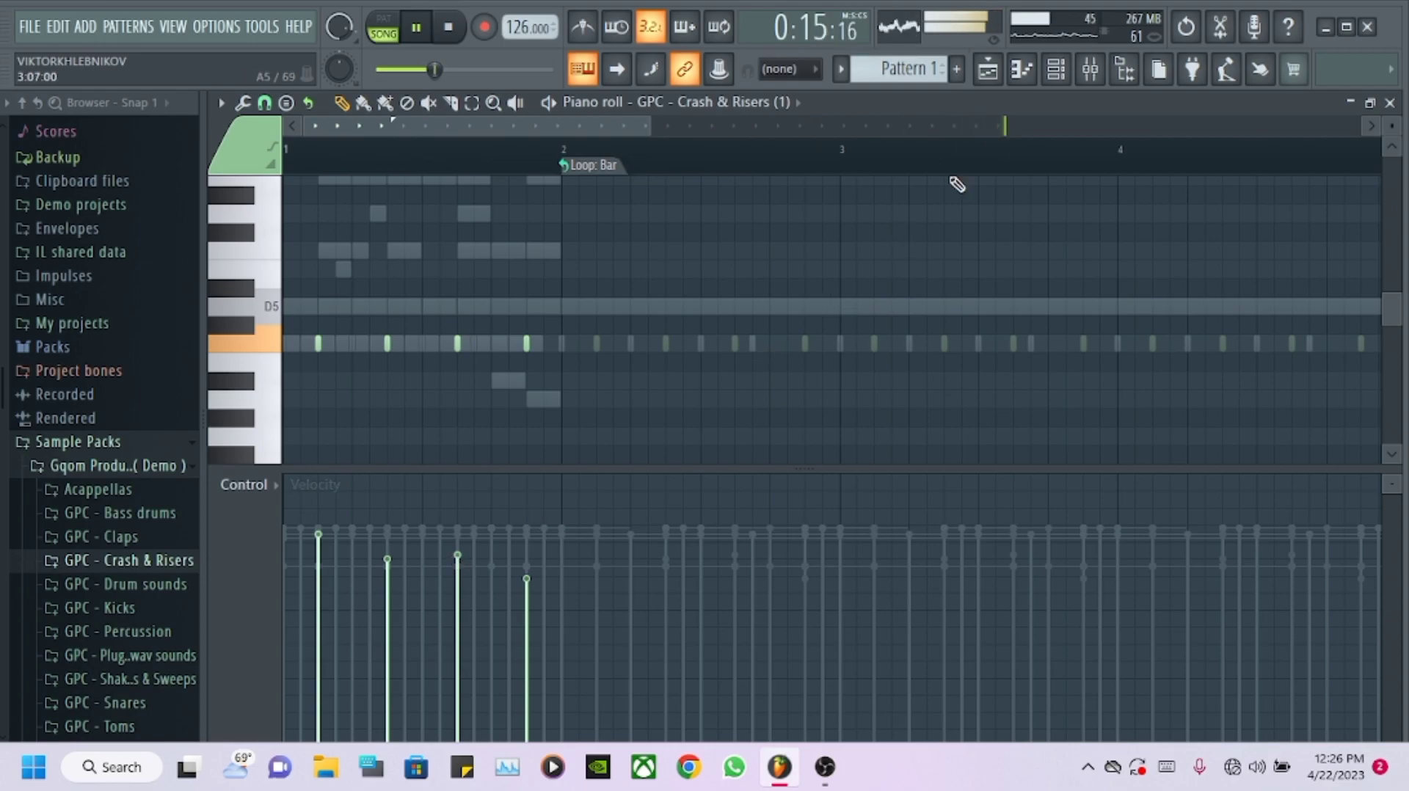
pyautogui.press('F6')
pyautogui.click(221, 274)
pyautogui.click(221, 151)
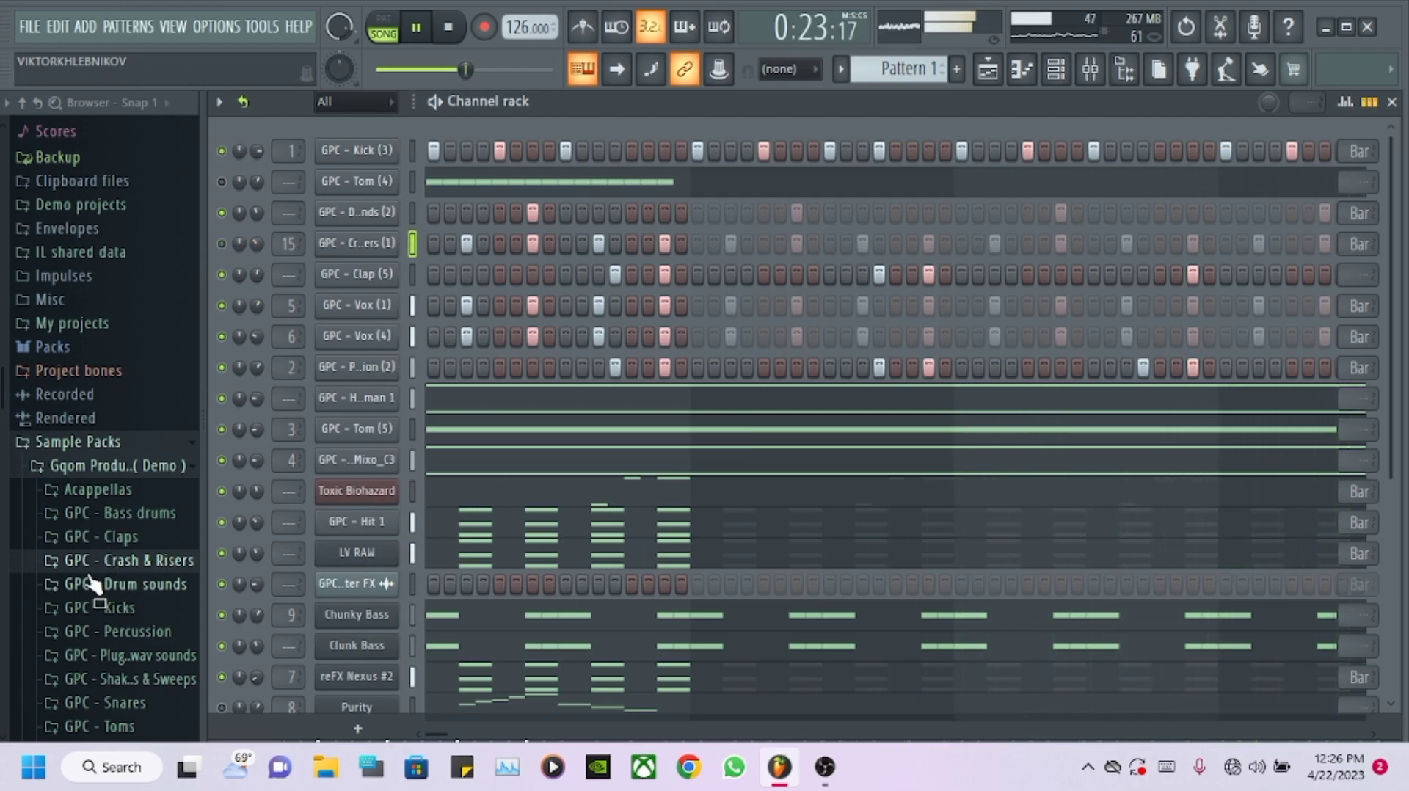
# - Audition the samples in the GPC - Snares folder and add GPC - Snare (10) as a new channel above GPC - Clap (5)
pyautogui.scroll(-4, 92, 584)
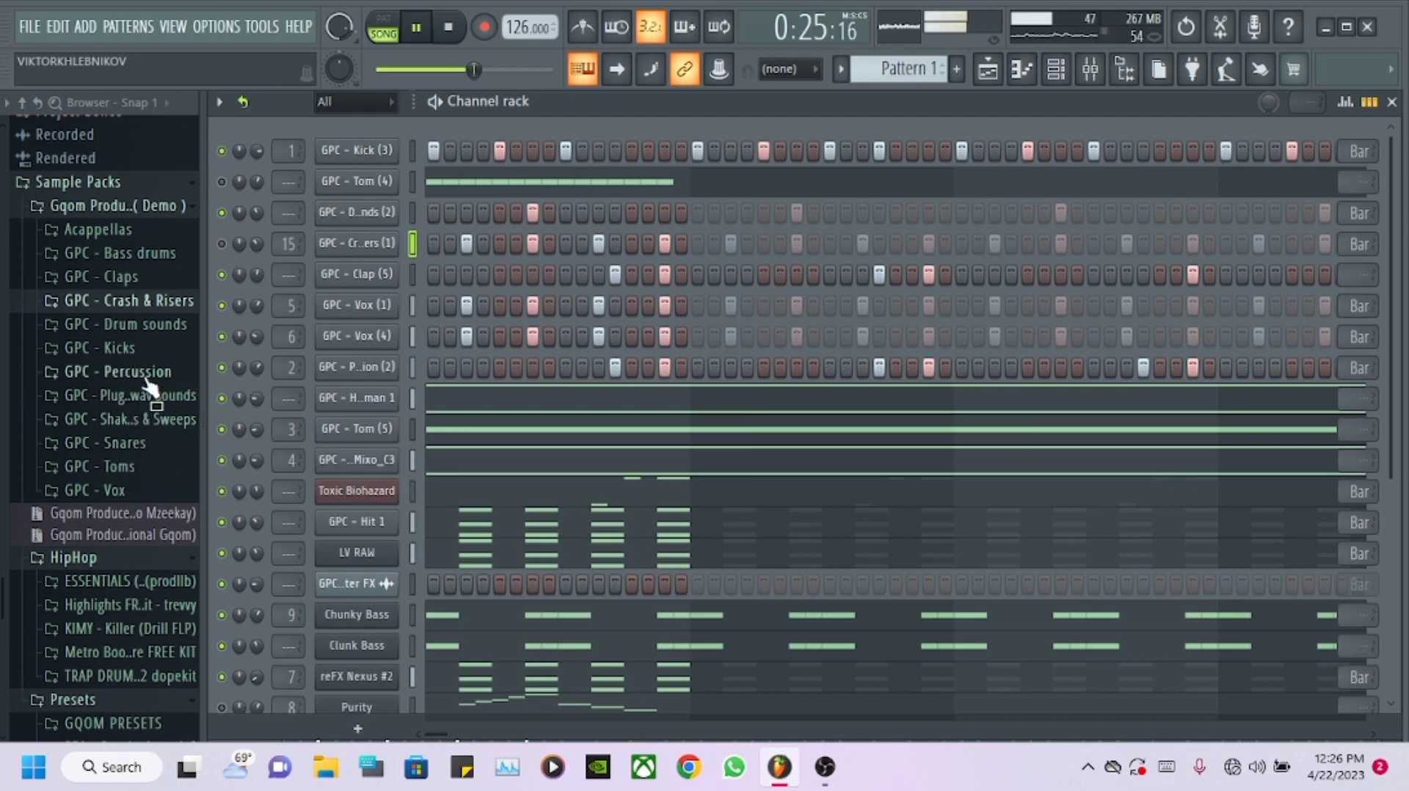
pyautogui.click(117, 443)
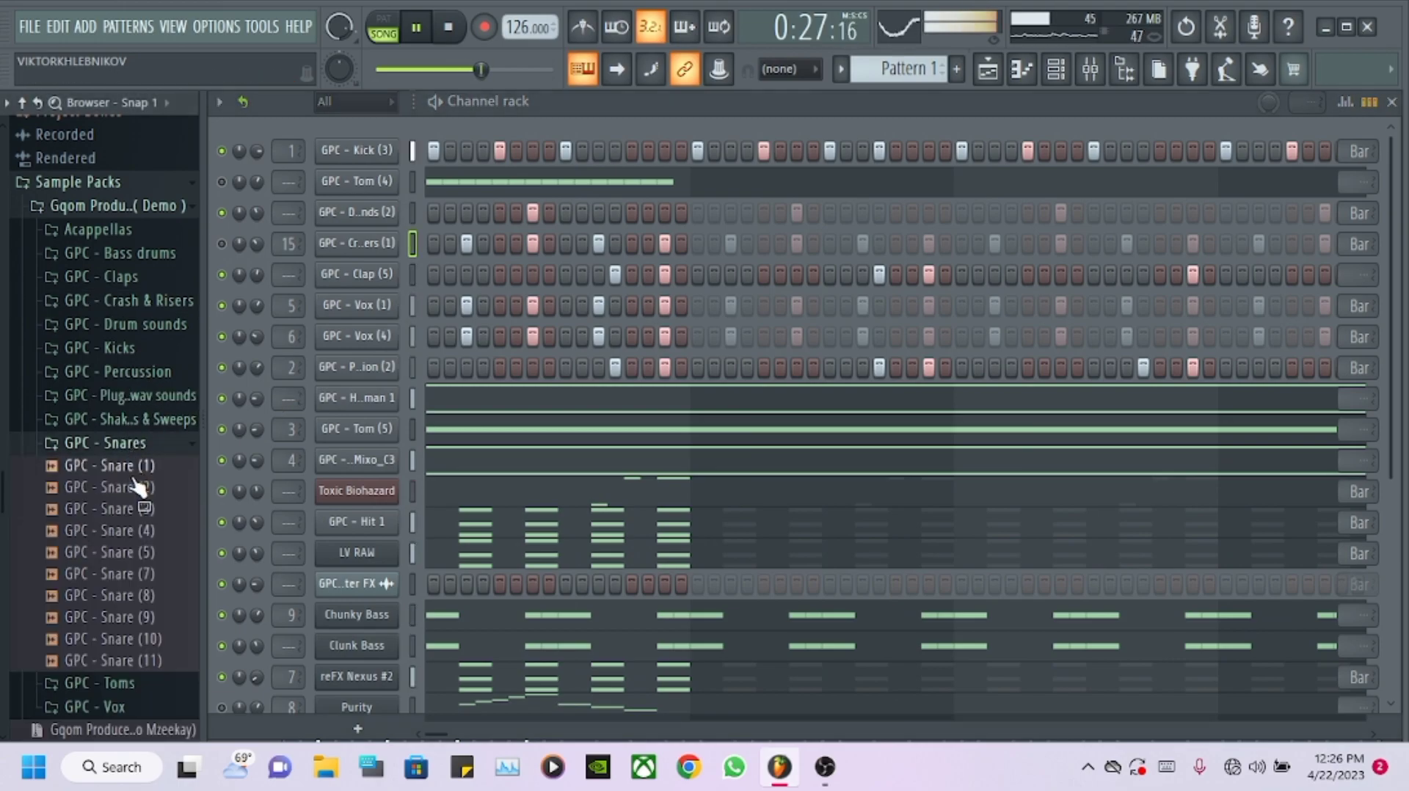
pyautogui.click(136, 509)
pyautogui.click(141, 554)
pyautogui.click(140, 575)
pyautogui.click(144, 596)
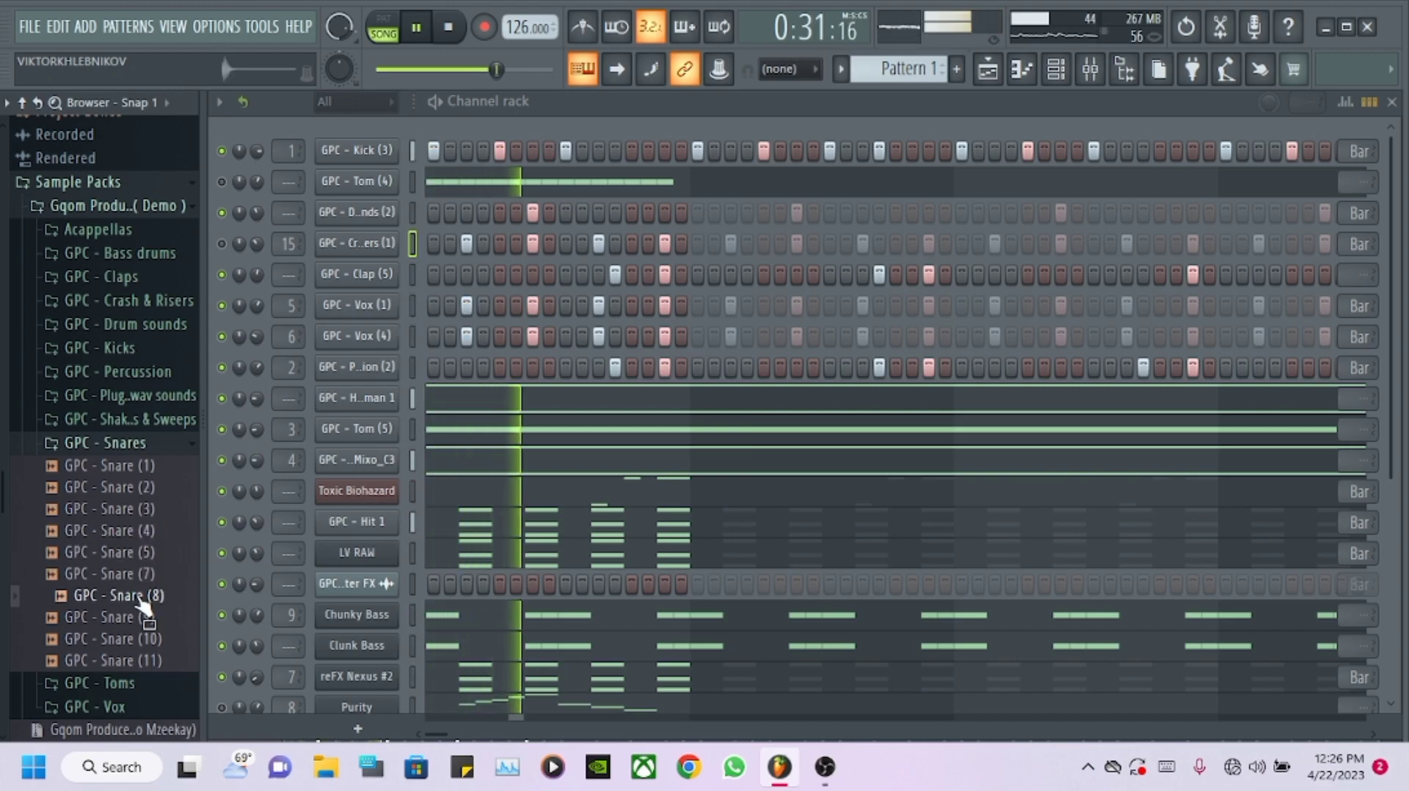
pyautogui.click(136, 620)
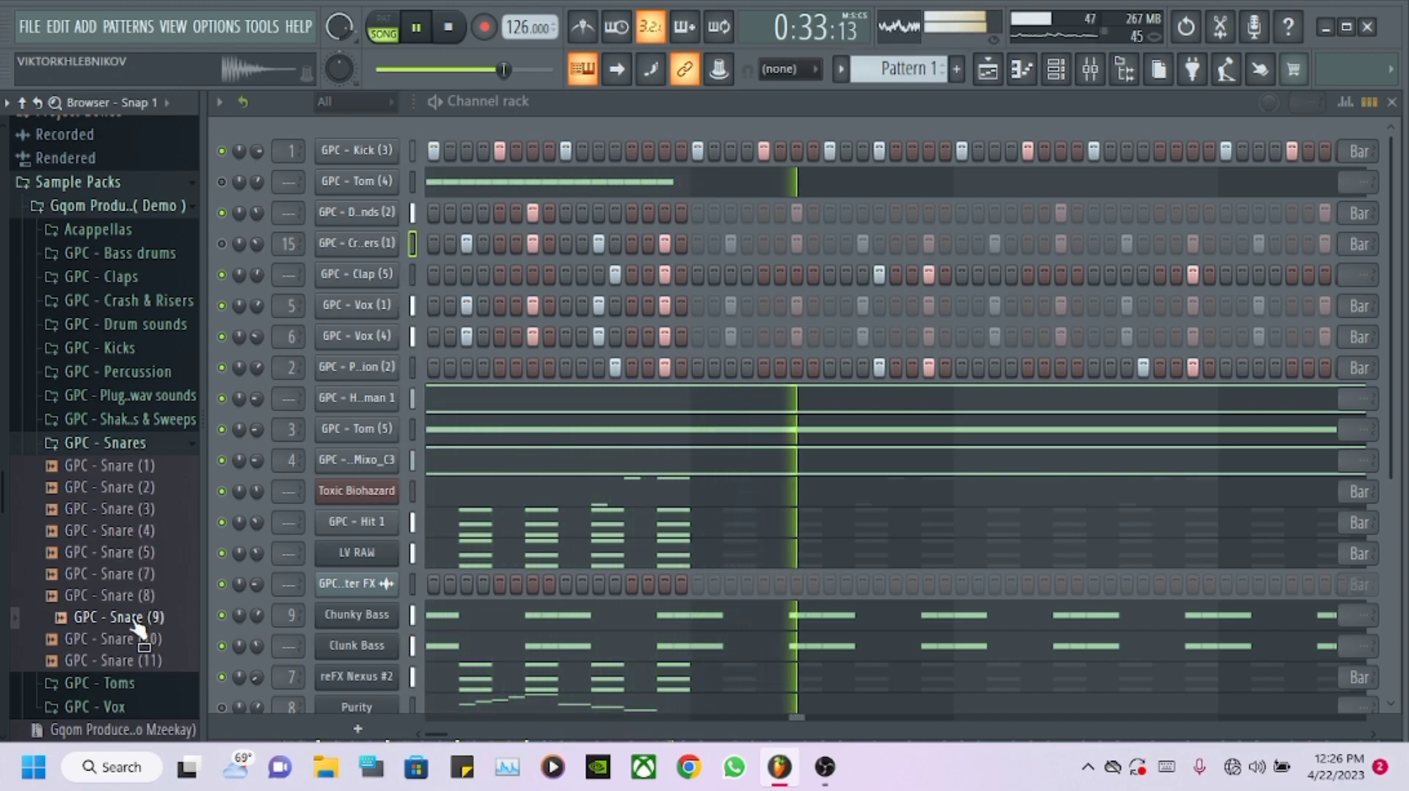
pyautogui.click(134, 640)
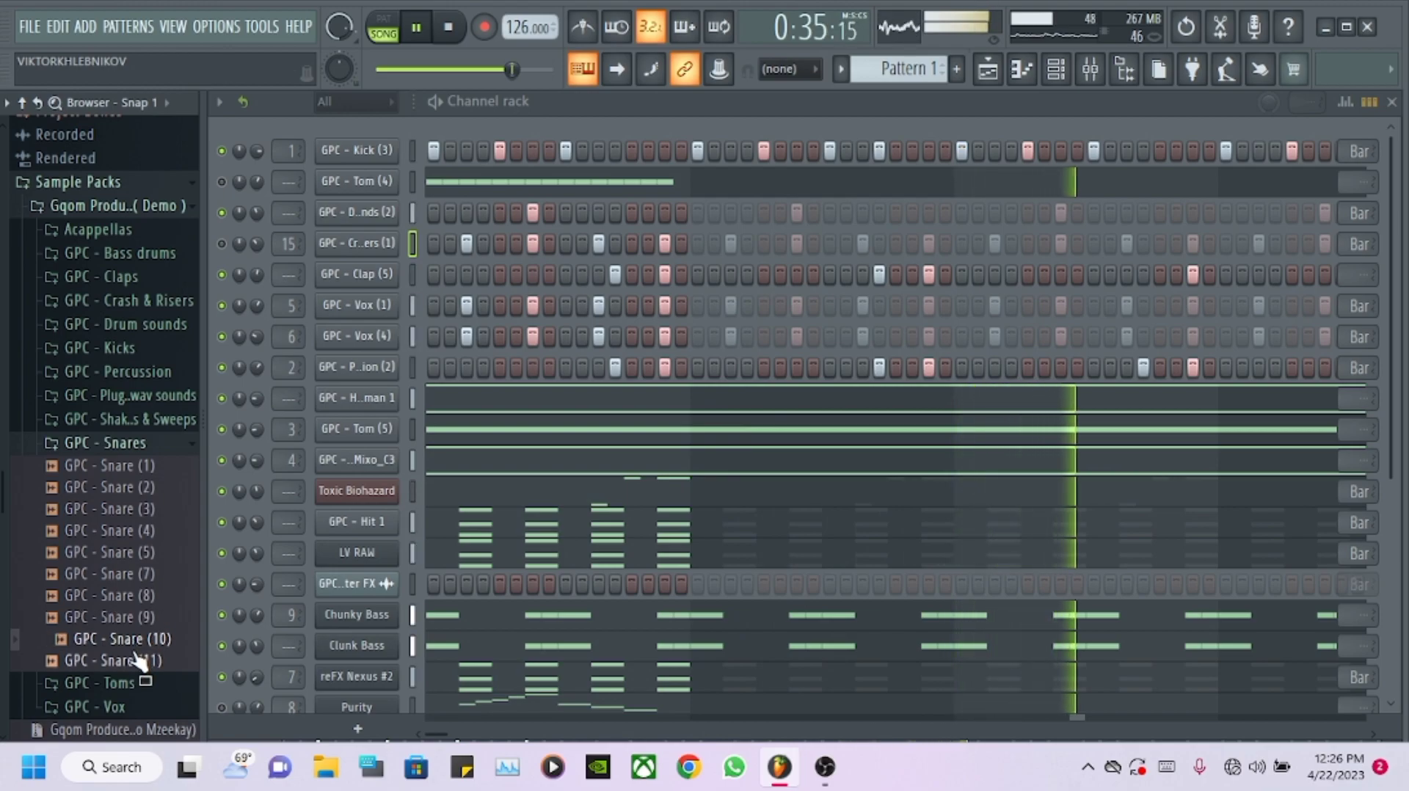
pyautogui.moveTo(139, 650); pyautogui.dragTo(366, 272)
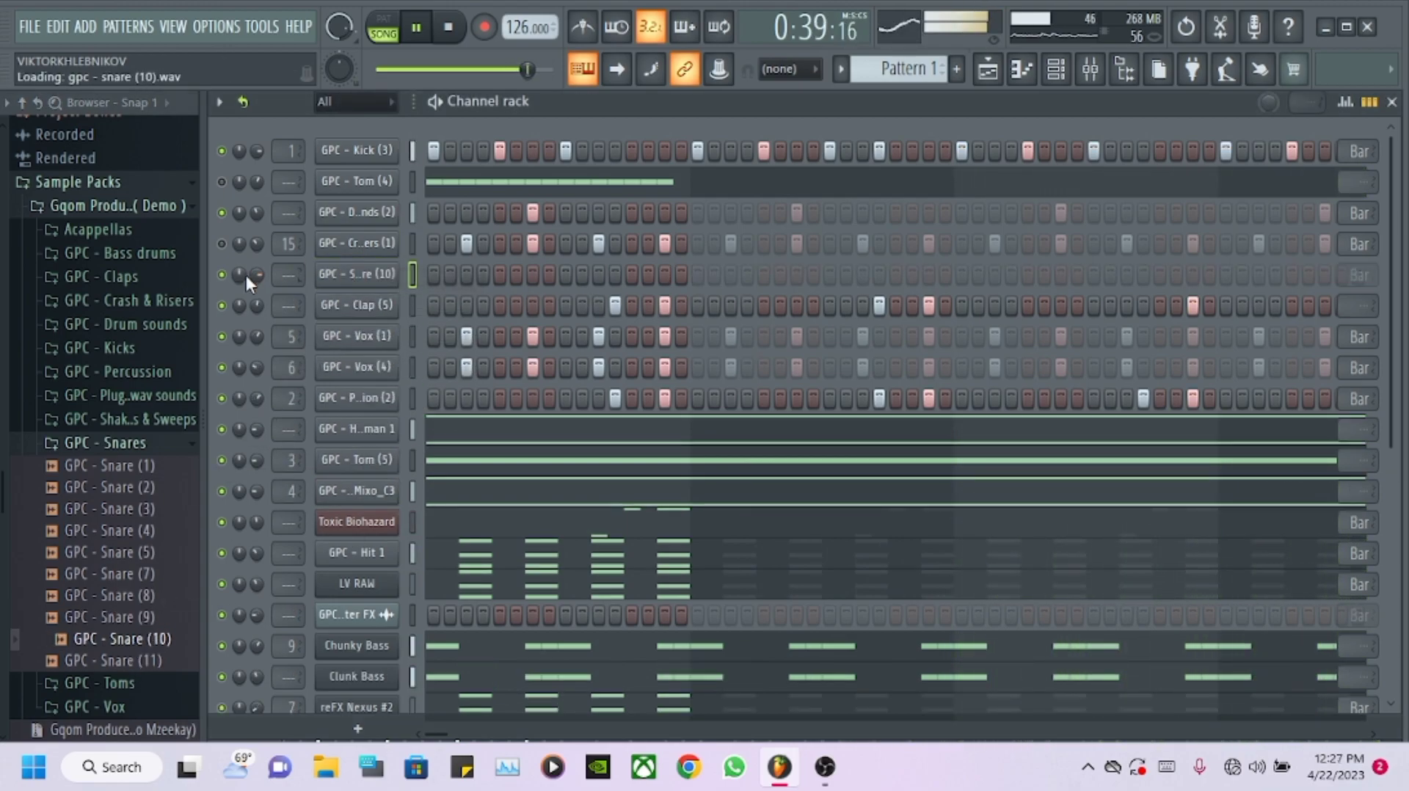
# - Copy the GPC - Clap (5) steps into GPC - Snare (10) and adjust the snare channel's volume
pyautogui.rightClick(345, 317)
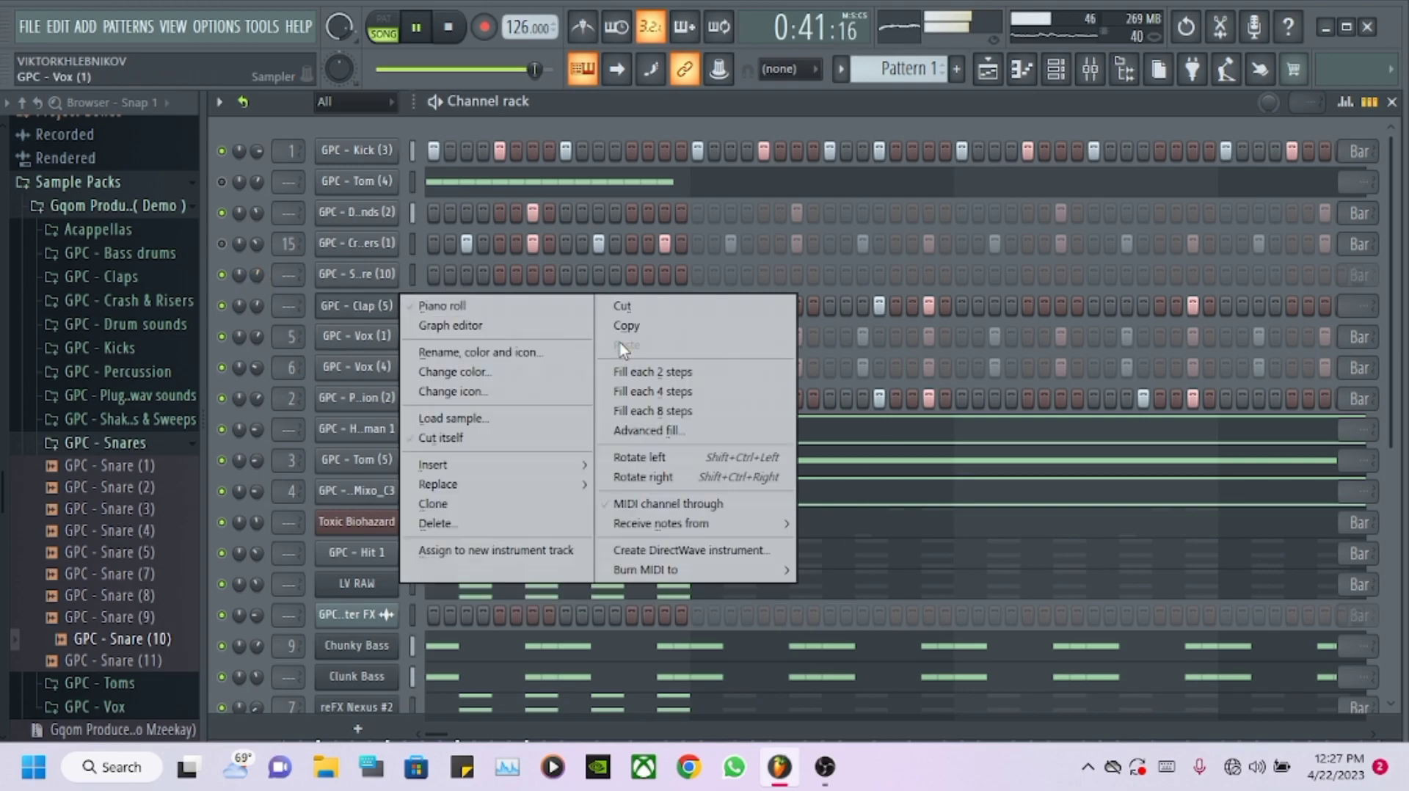
pyautogui.click(646, 328)
pyautogui.rightClick(354, 279)
pyautogui.click(600, 316)
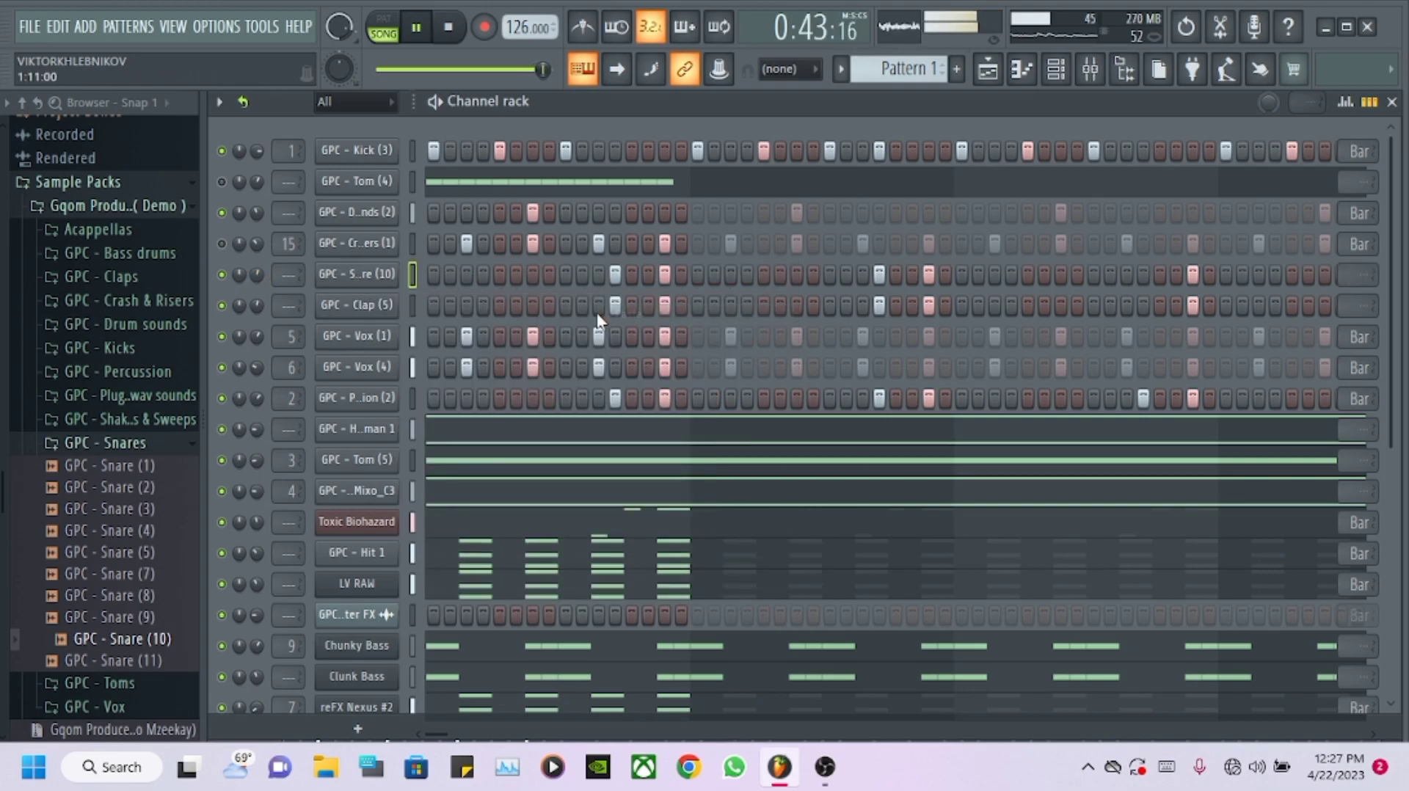
pyautogui.moveTo(258, 273)
pyautogui.mouseDown()
pyautogui.moveTo(258, 289)
pyautogui.moveTo(258, 275)
pyautogui.mouseUp()
pyautogui.press('space')
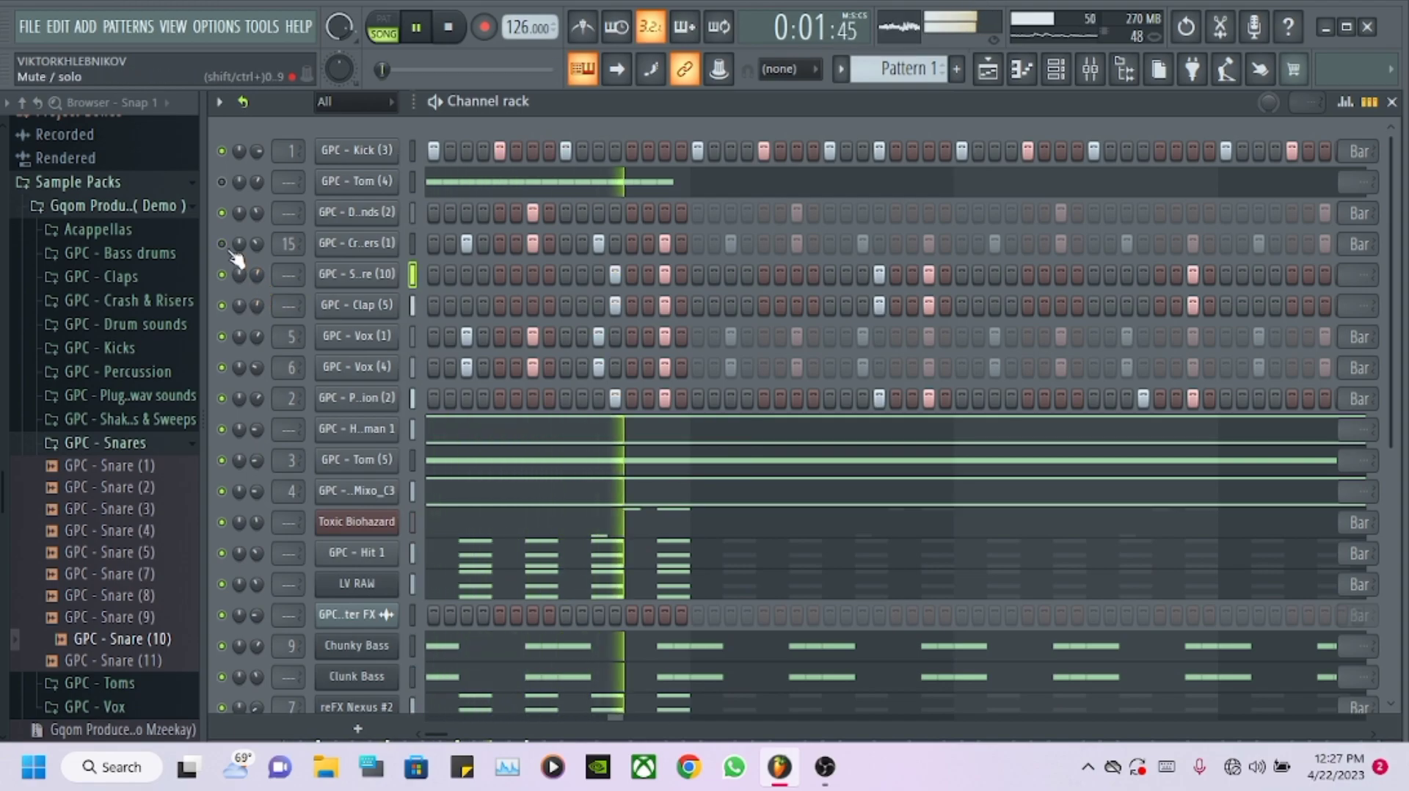
# - Unmute GPC - Crash & Risers (1) and the reFX Nexus channel on mixer track 14
pyautogui.scroll(-3, 266, 249)
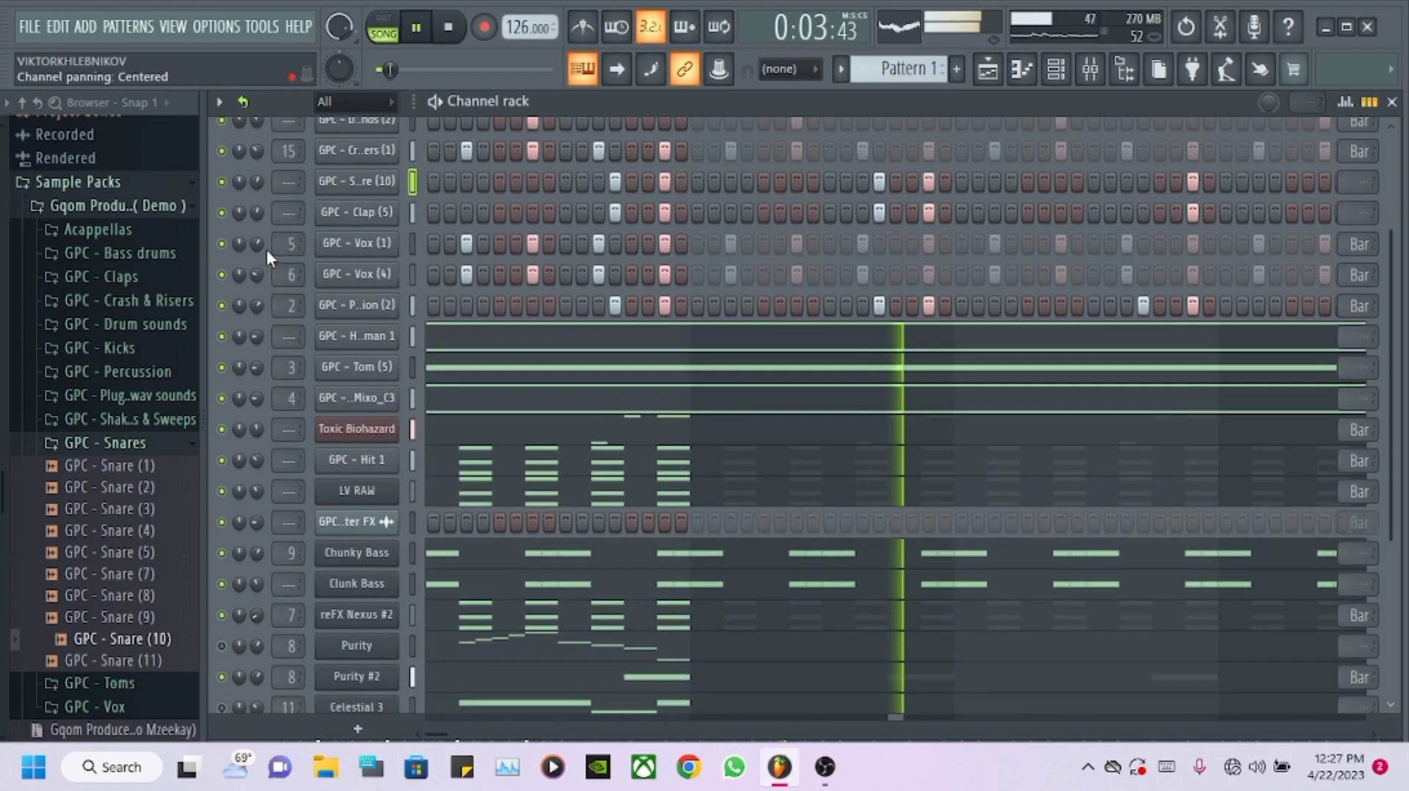
pyautogui.scroll(-4, 453, 348)
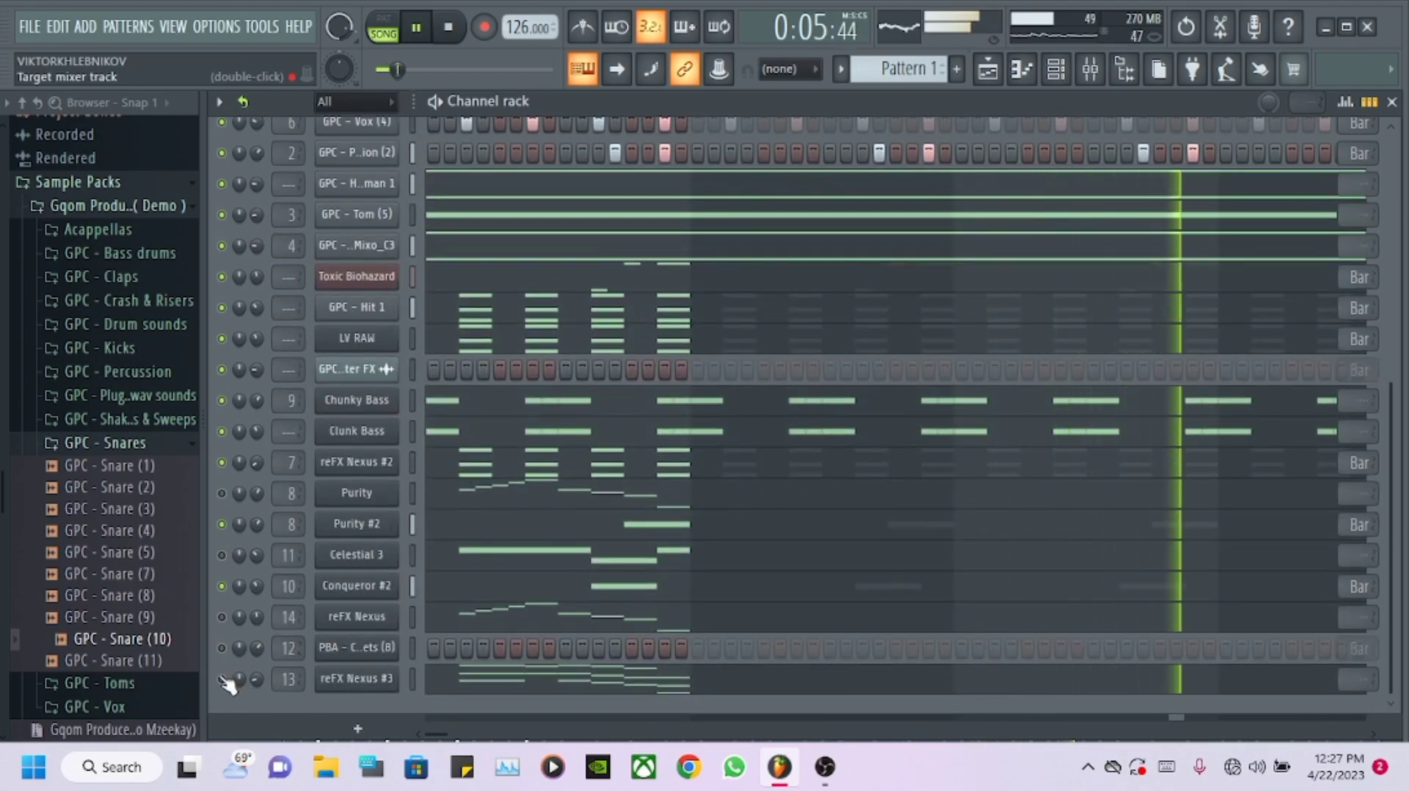
pyautogui.click(222, 617)
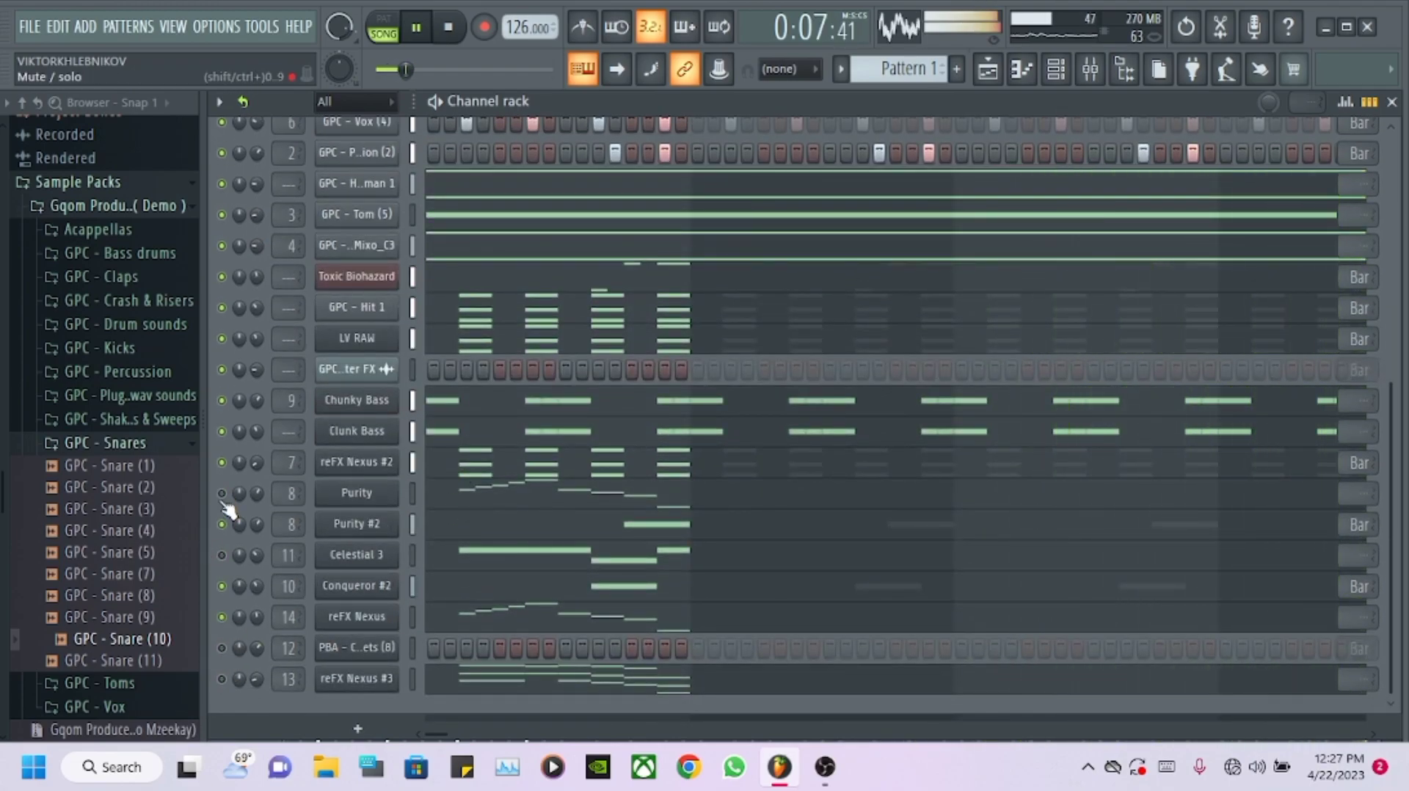
pyautogui.scroll(8, 506, 425)
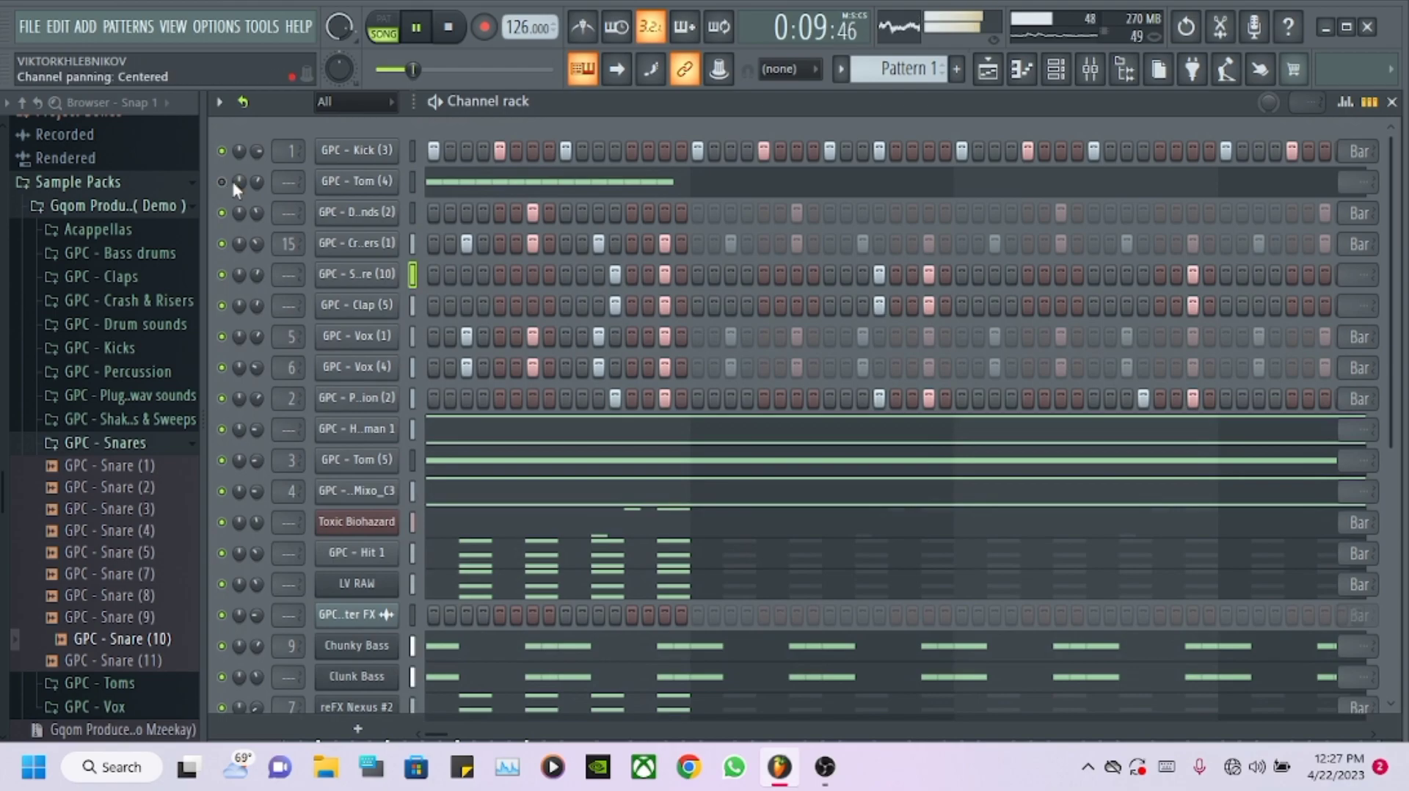
# - Listen to the song while looking through all channels of Pattern 1 in the channel rack, and stop playback
pyautogui.scroll(-8, 441, 400)
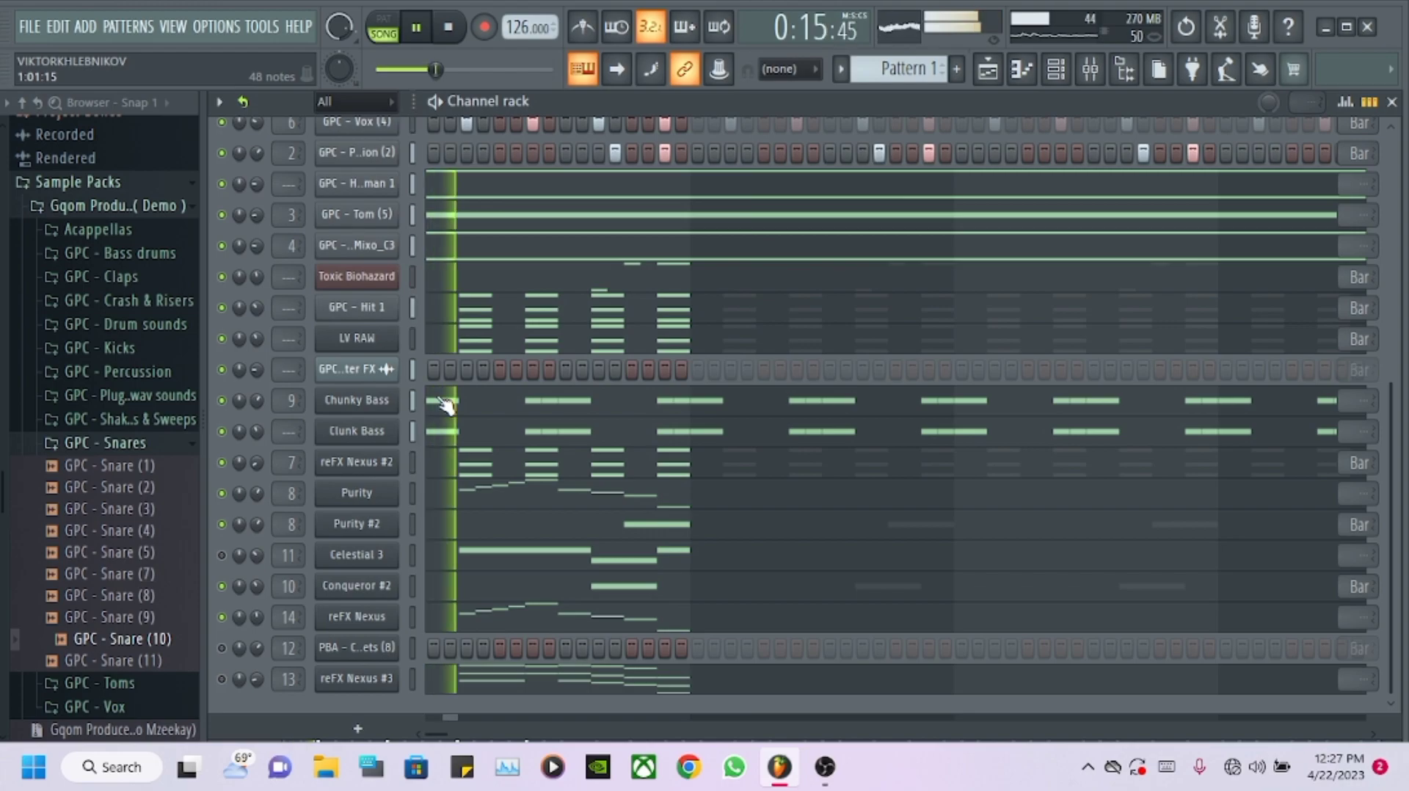
pyautogui.scroll(8, 442, 389)
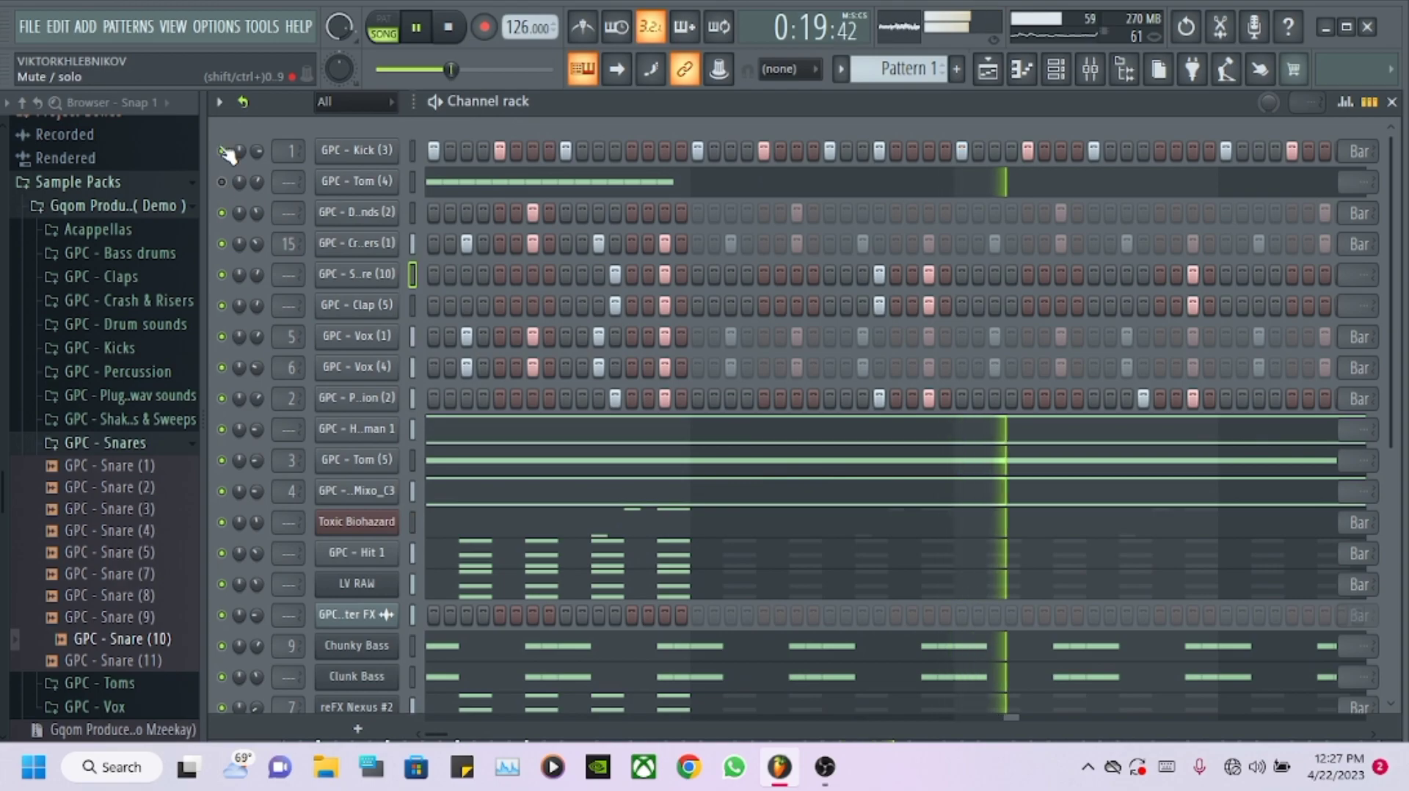
pyautogui.scroll(-8, 676, 492)
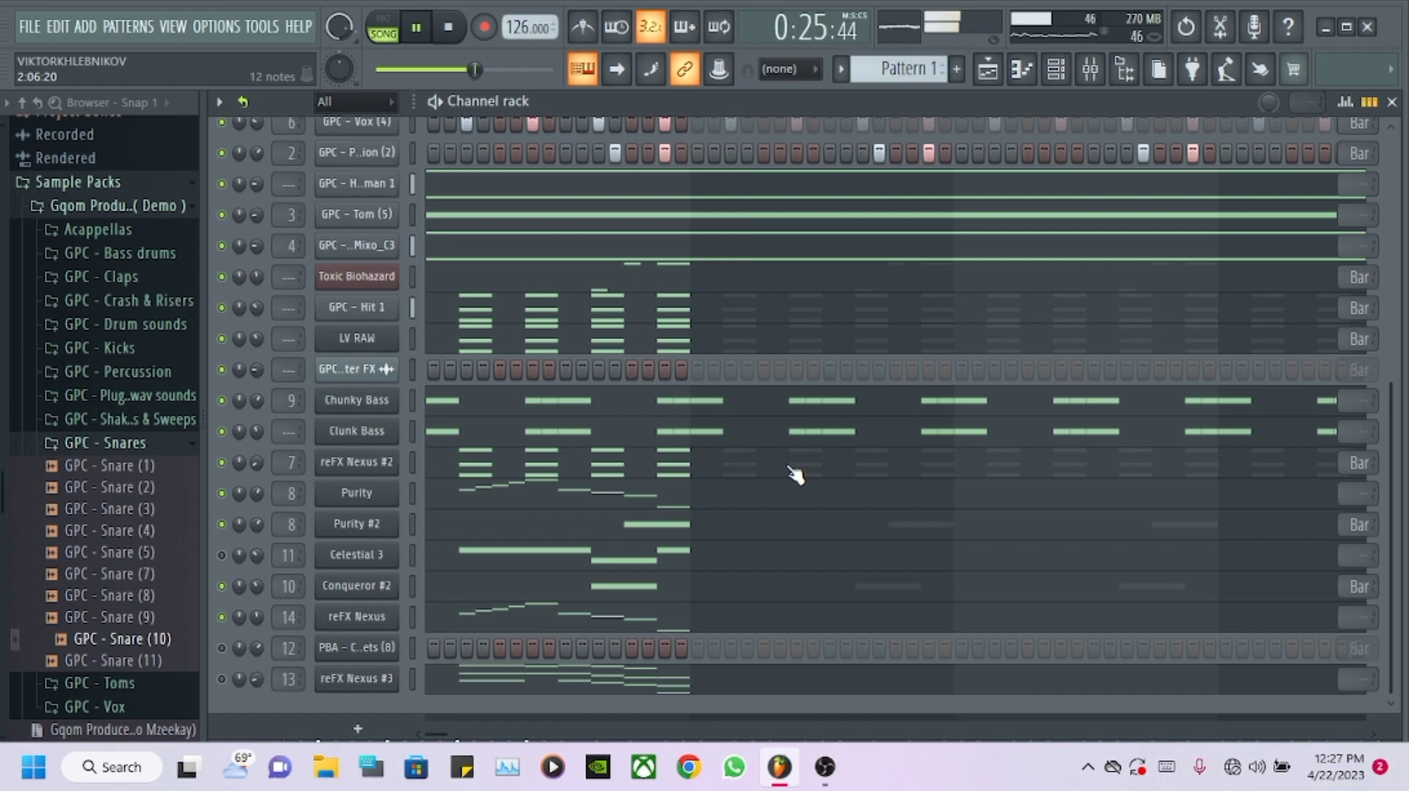
pyautogui.scroll(8, 763, 342)
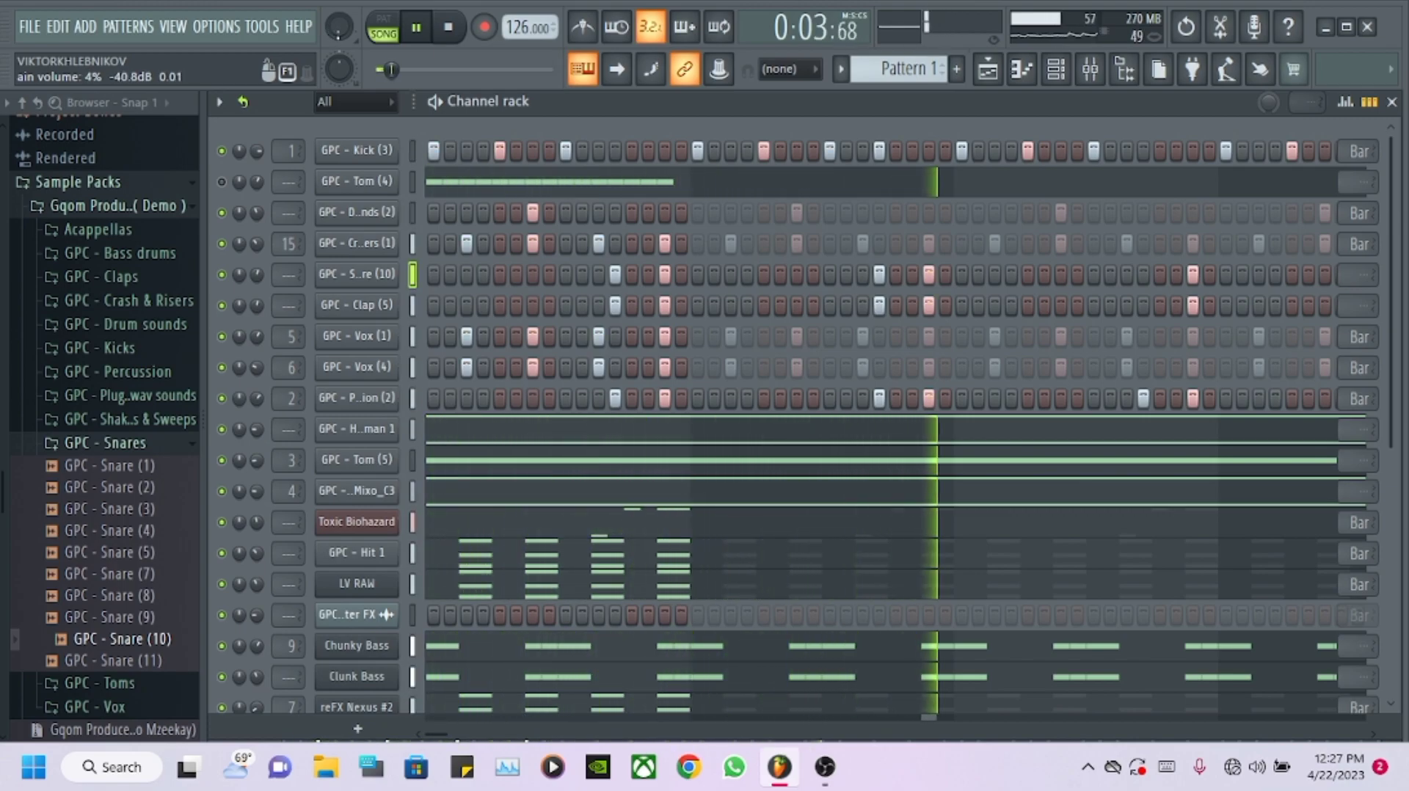
pyautogui.press('space')
pyautogui.scroll(-2, 571, 374)
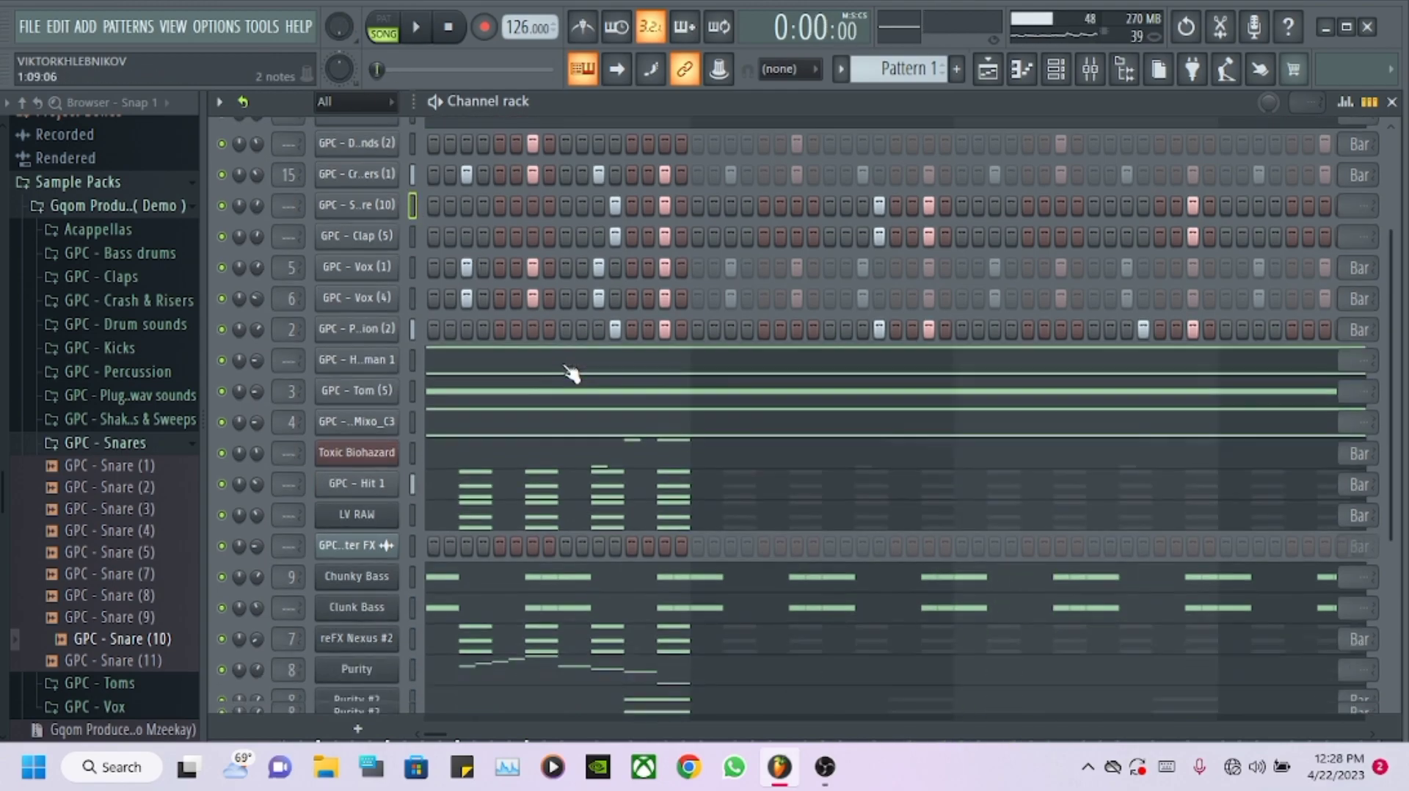
pyautogui.scroll(-6, 565, 370)
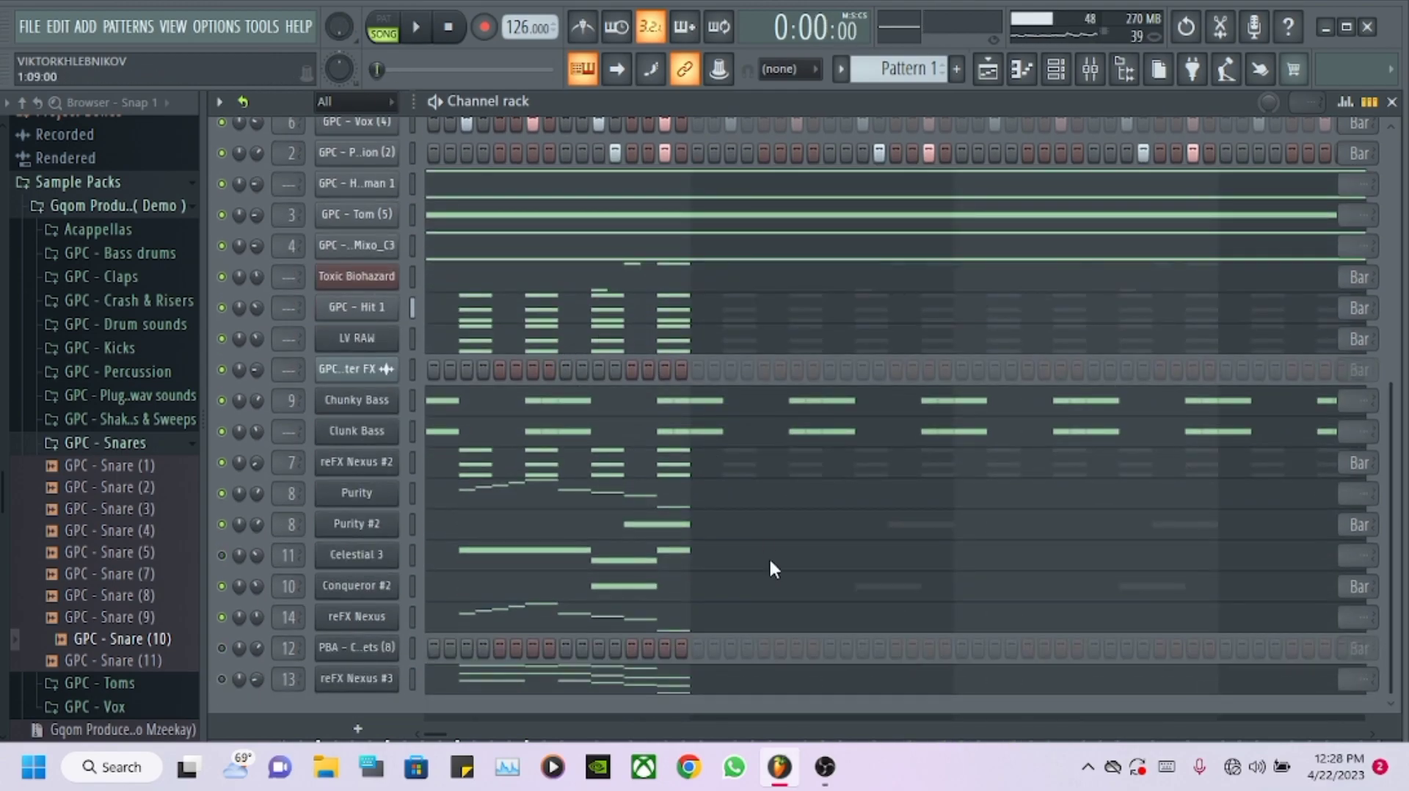
# - Save the project, switch to OBS and stop the screen recording
pyautogui.hotkey('ctrl', 's')
pyautogui.click(825, 767)
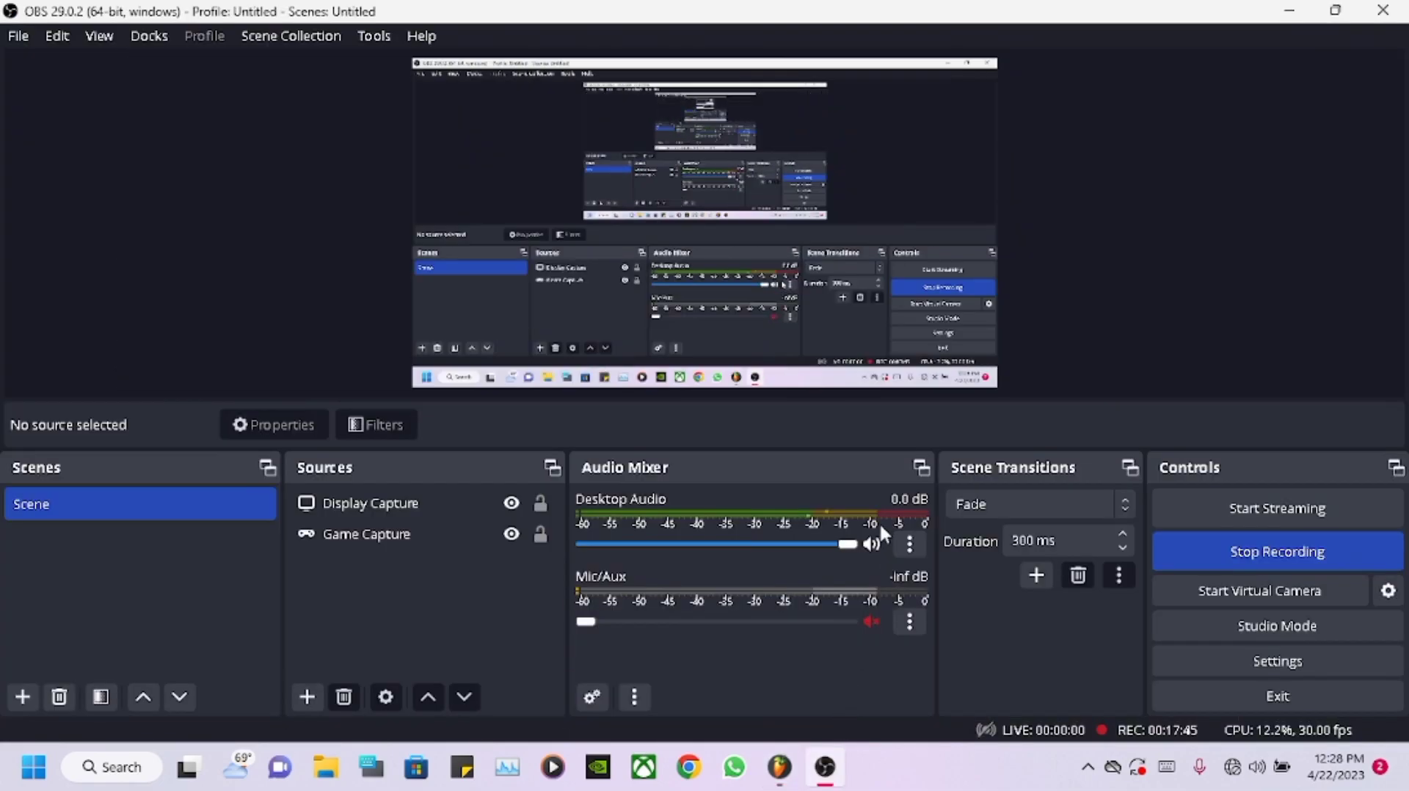
pyautogui.click(1311, 556)
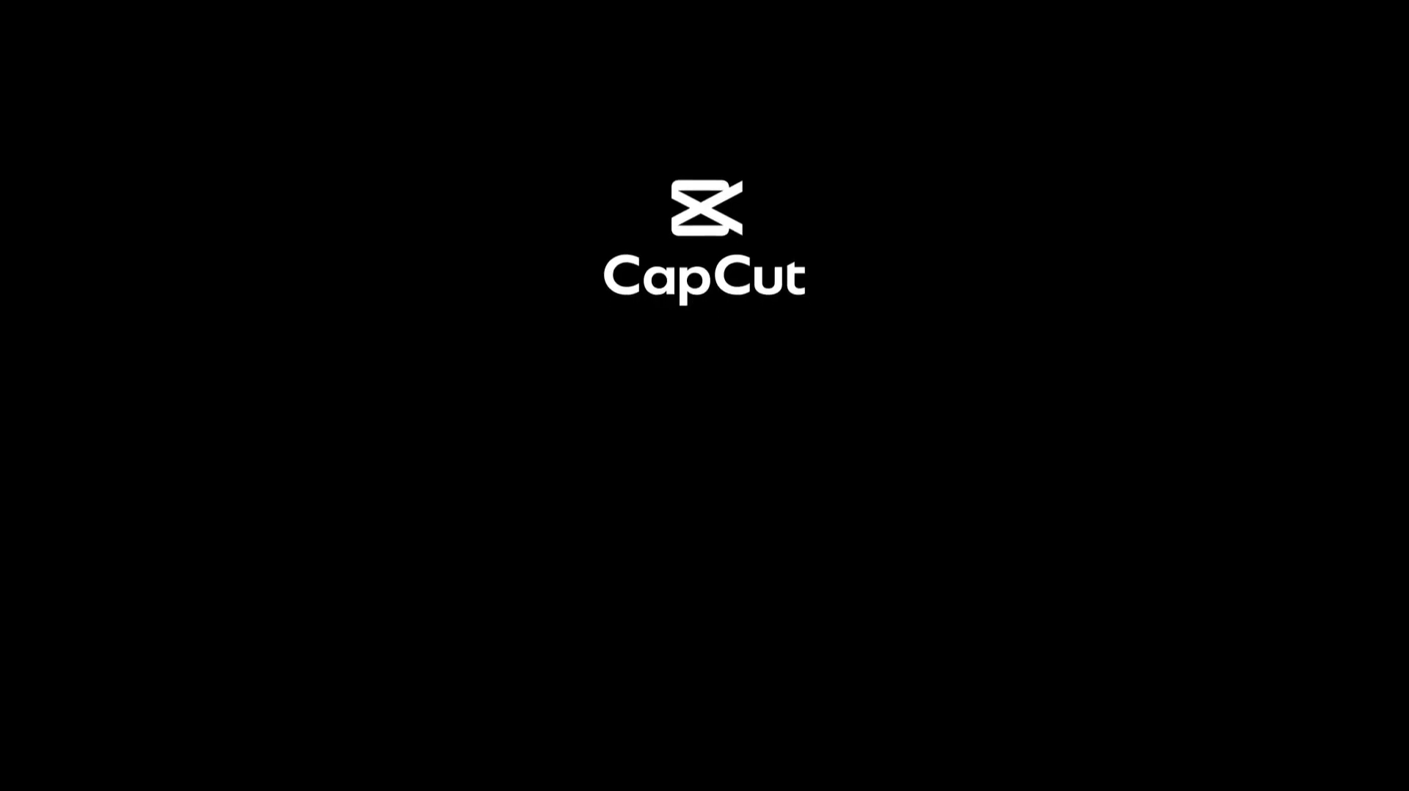